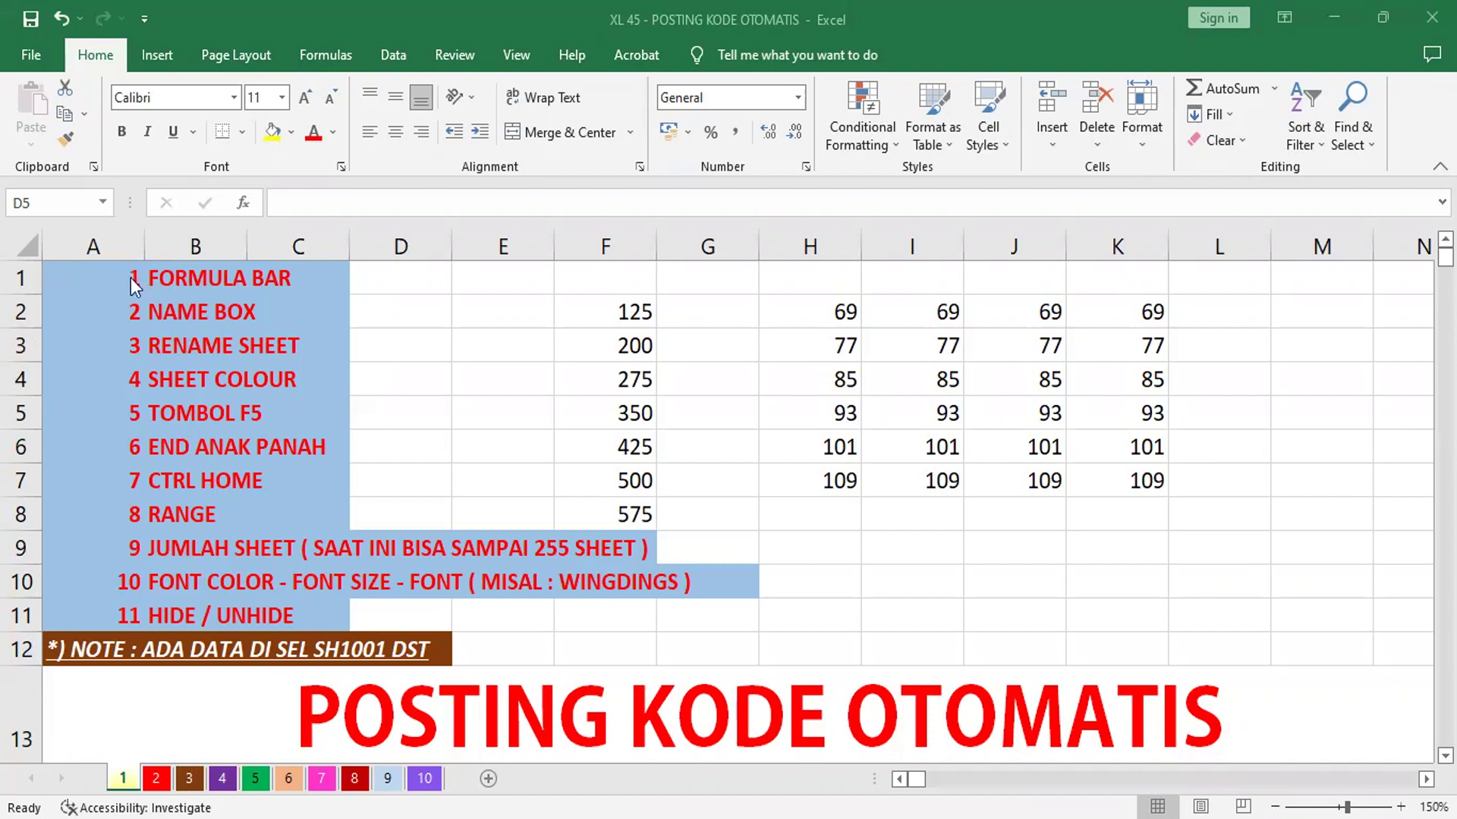
pyautogui.doubleClick(178, 390)
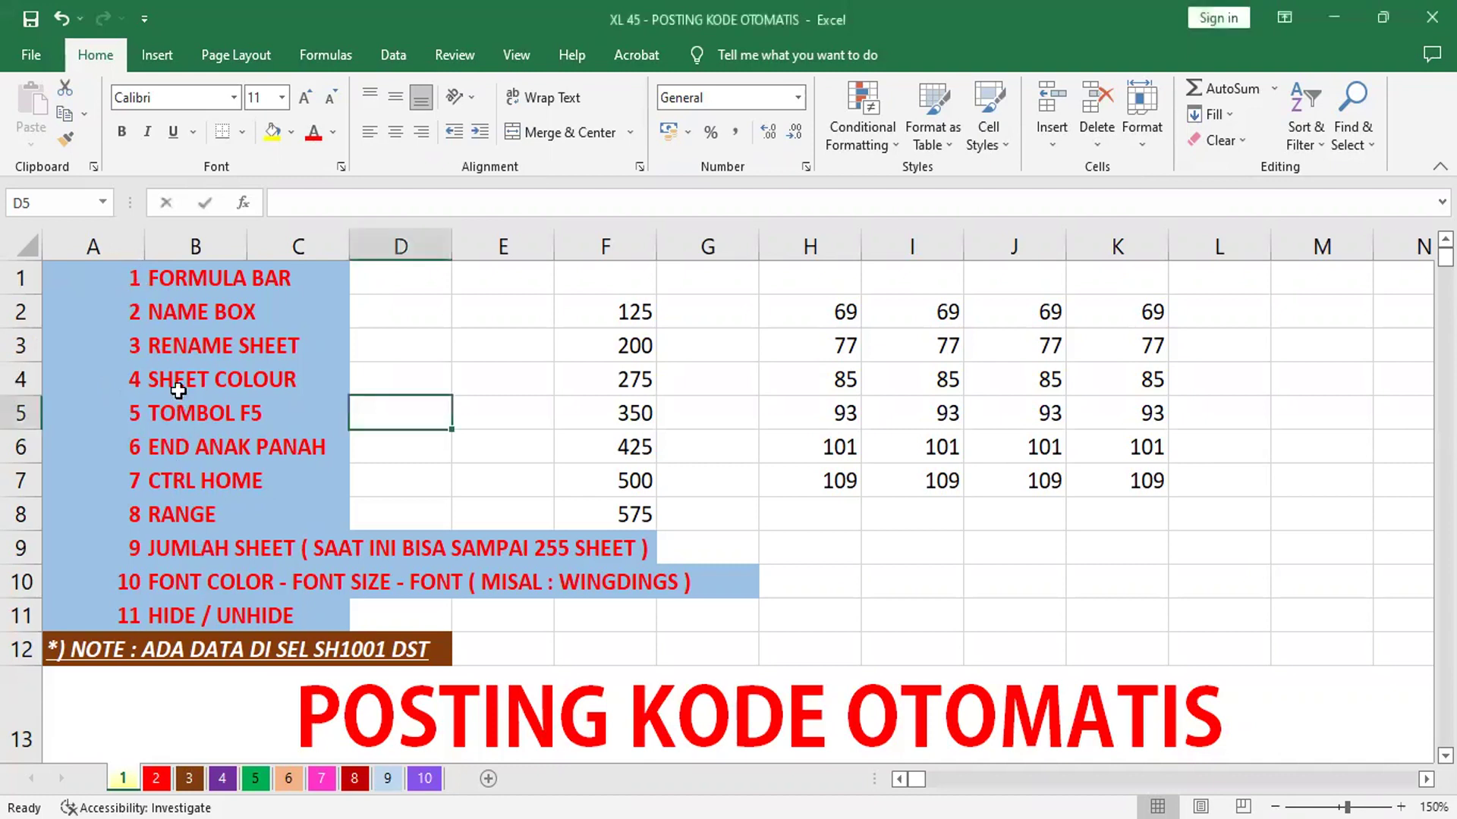
pyautogui.click(147, 376)
pyautogui.click(186, 351)
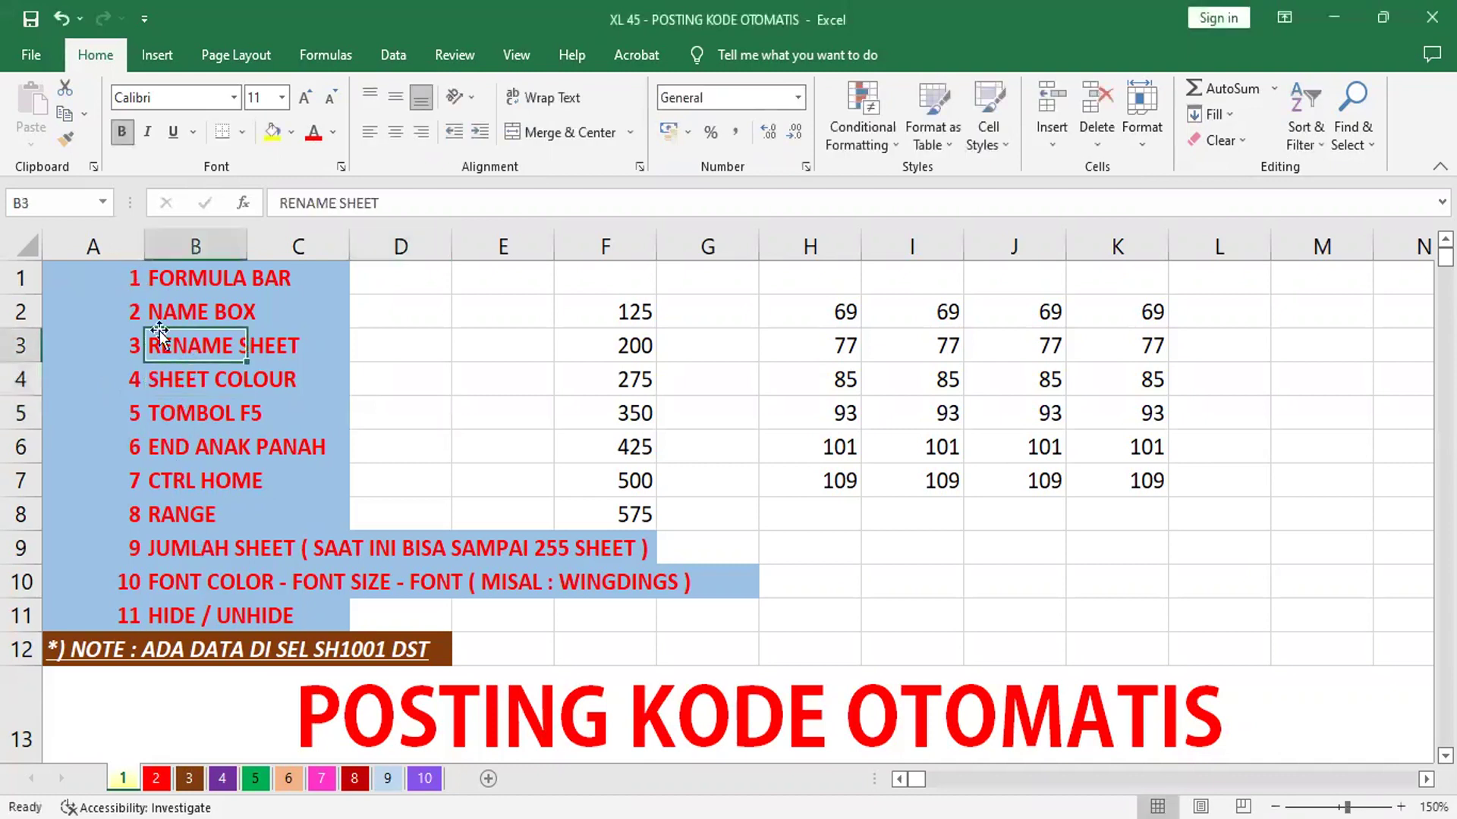
# Clear all contents from the range A1:M12 on sheet 1 and set its cells to No Fill
pyautogui.click(123, 279)
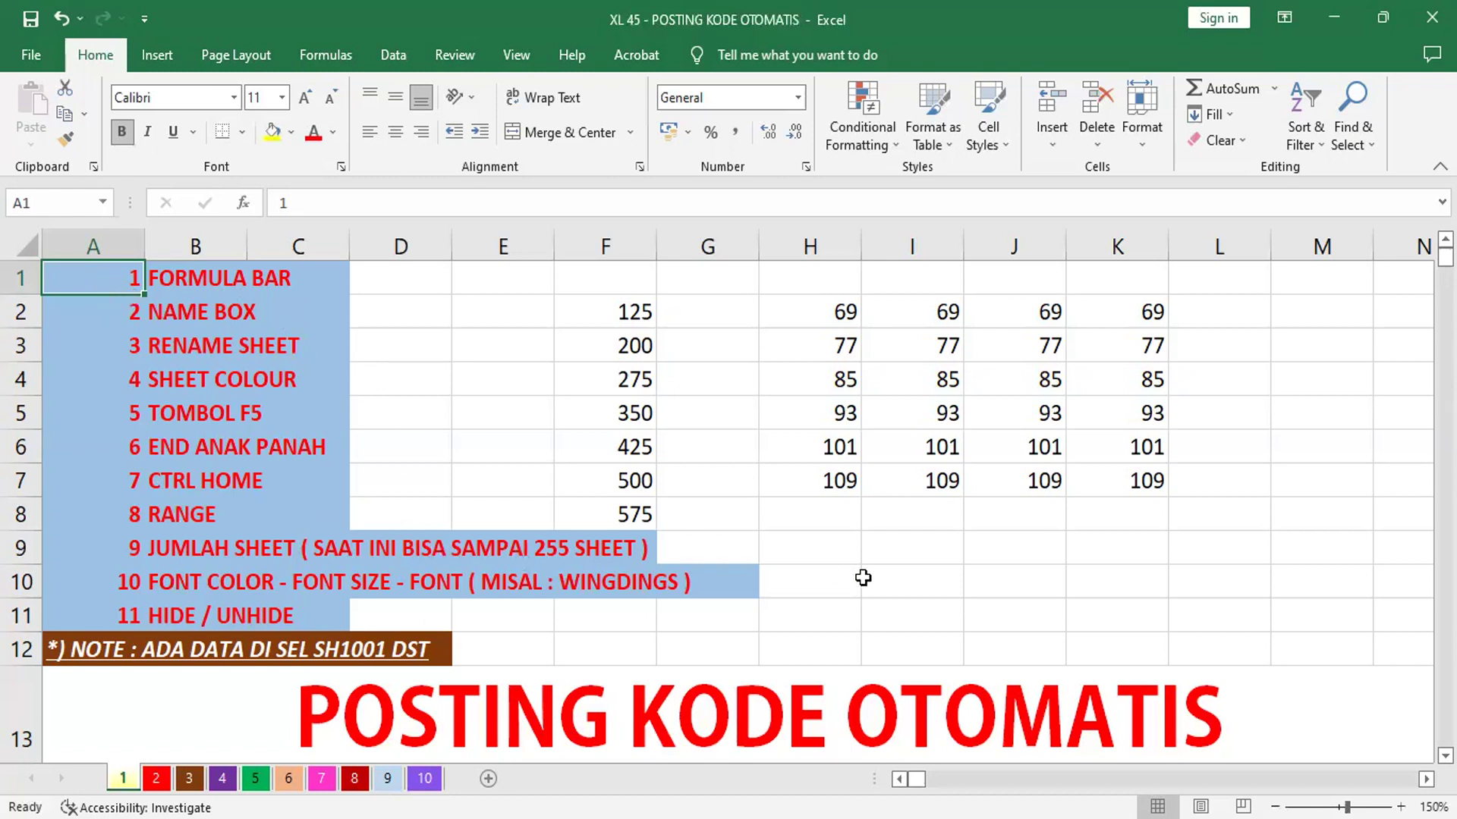
pyautogui.hotkey('ctrl', 'a')
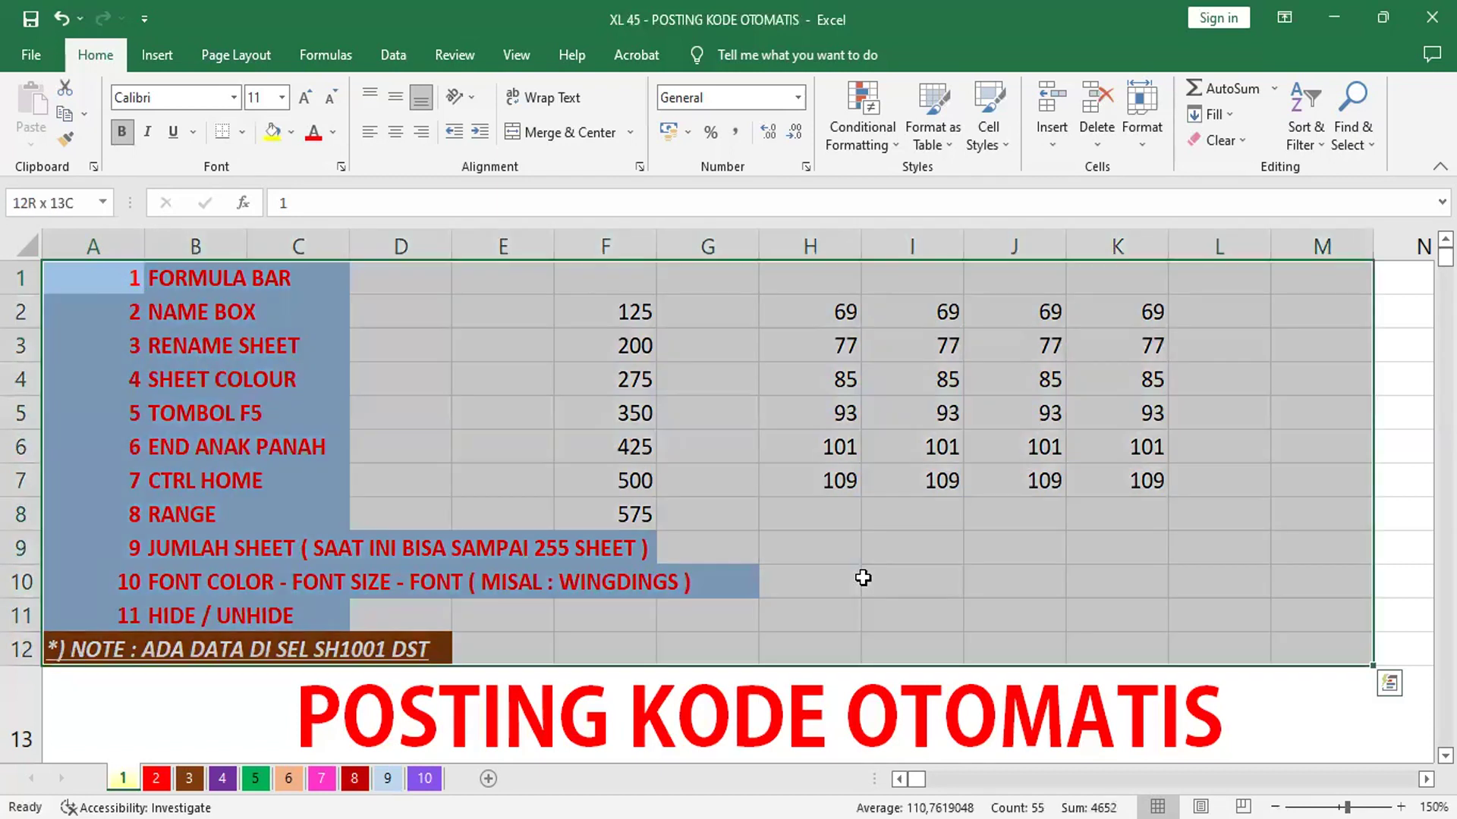
pyautogui.press('Delete')
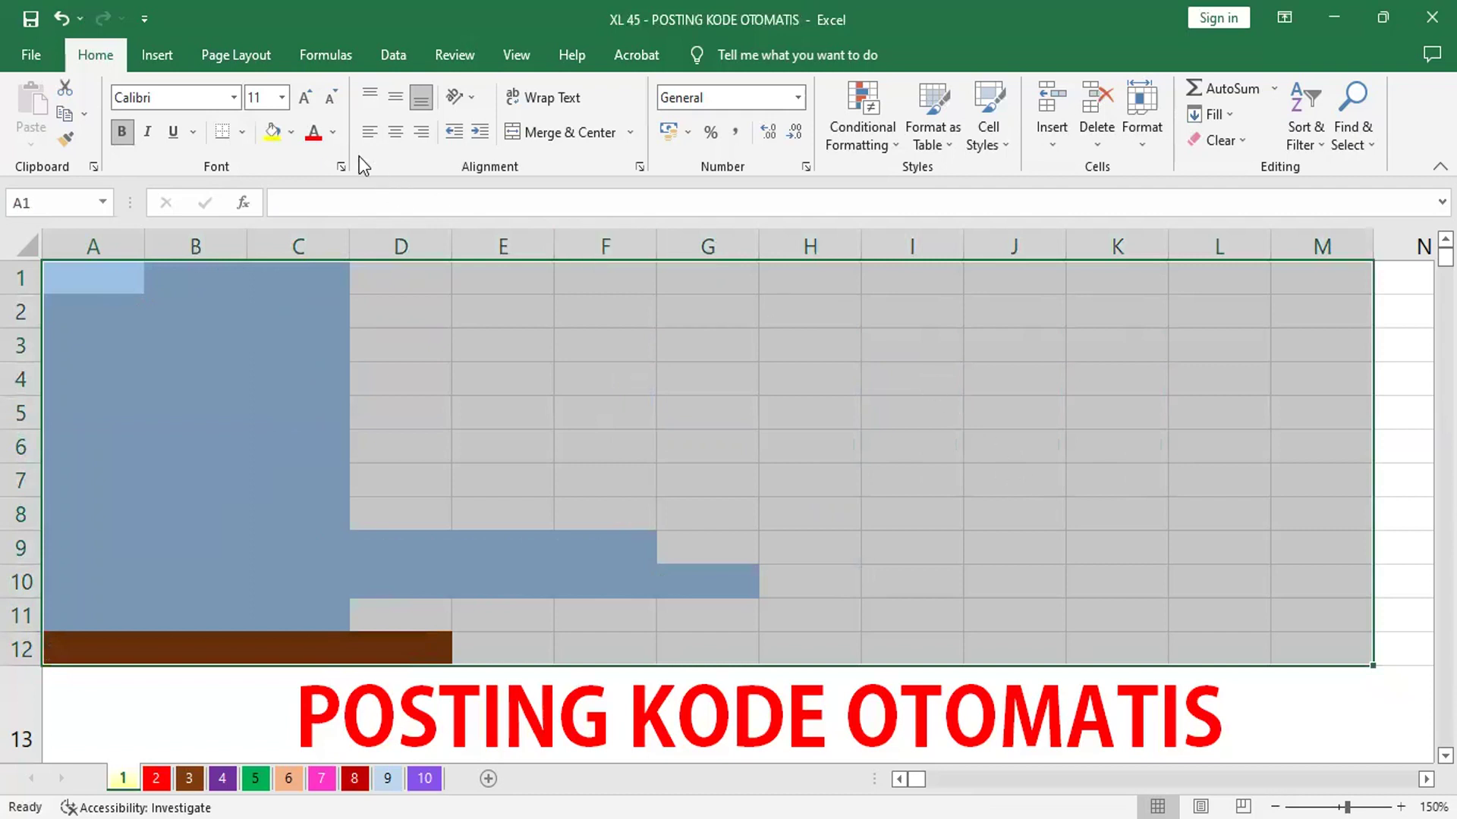
pyautogui.click(294, 134)
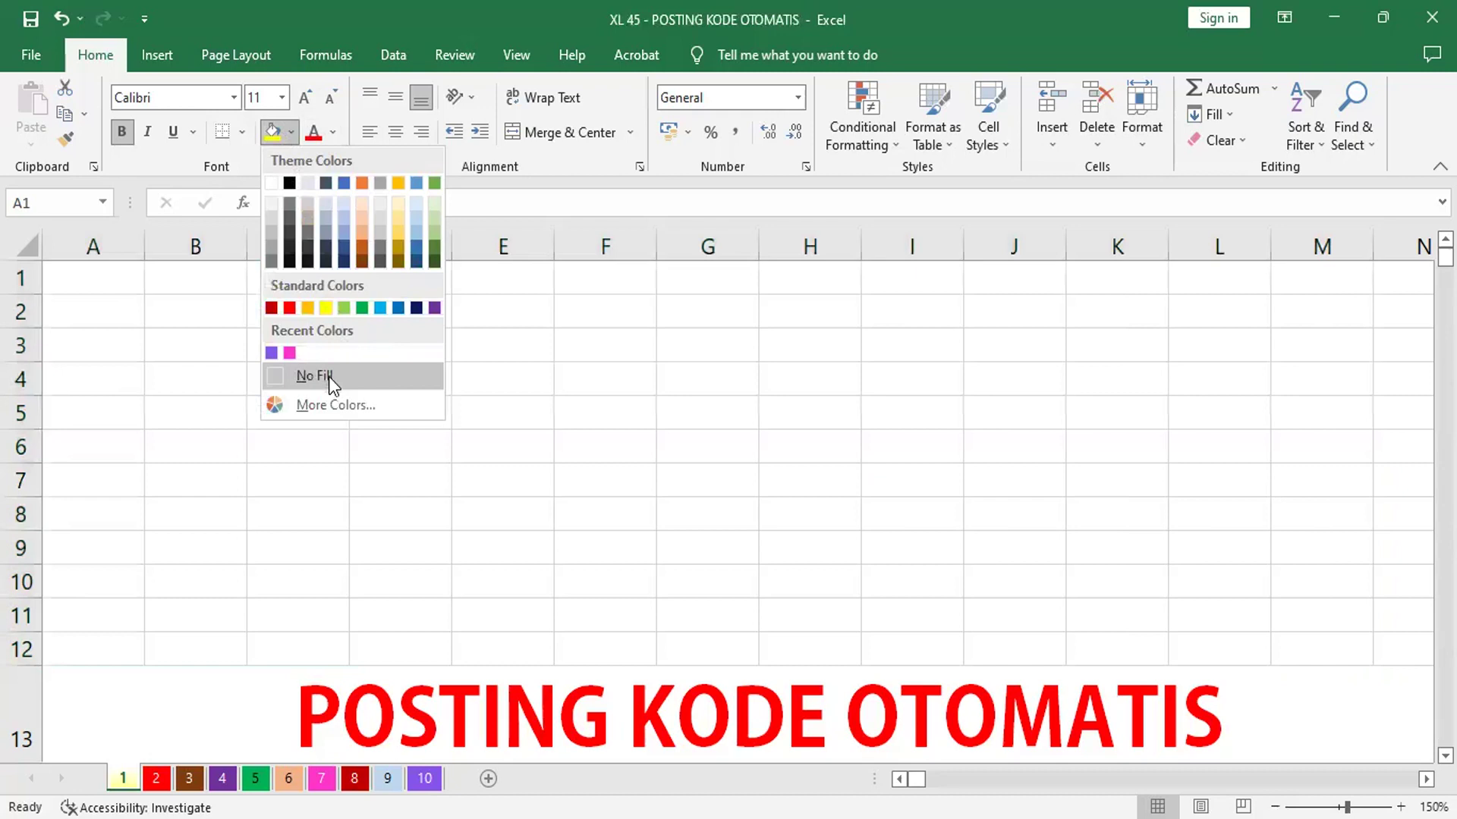
pyautogui.click(329, 375)
pyautogui.click(707, 378)
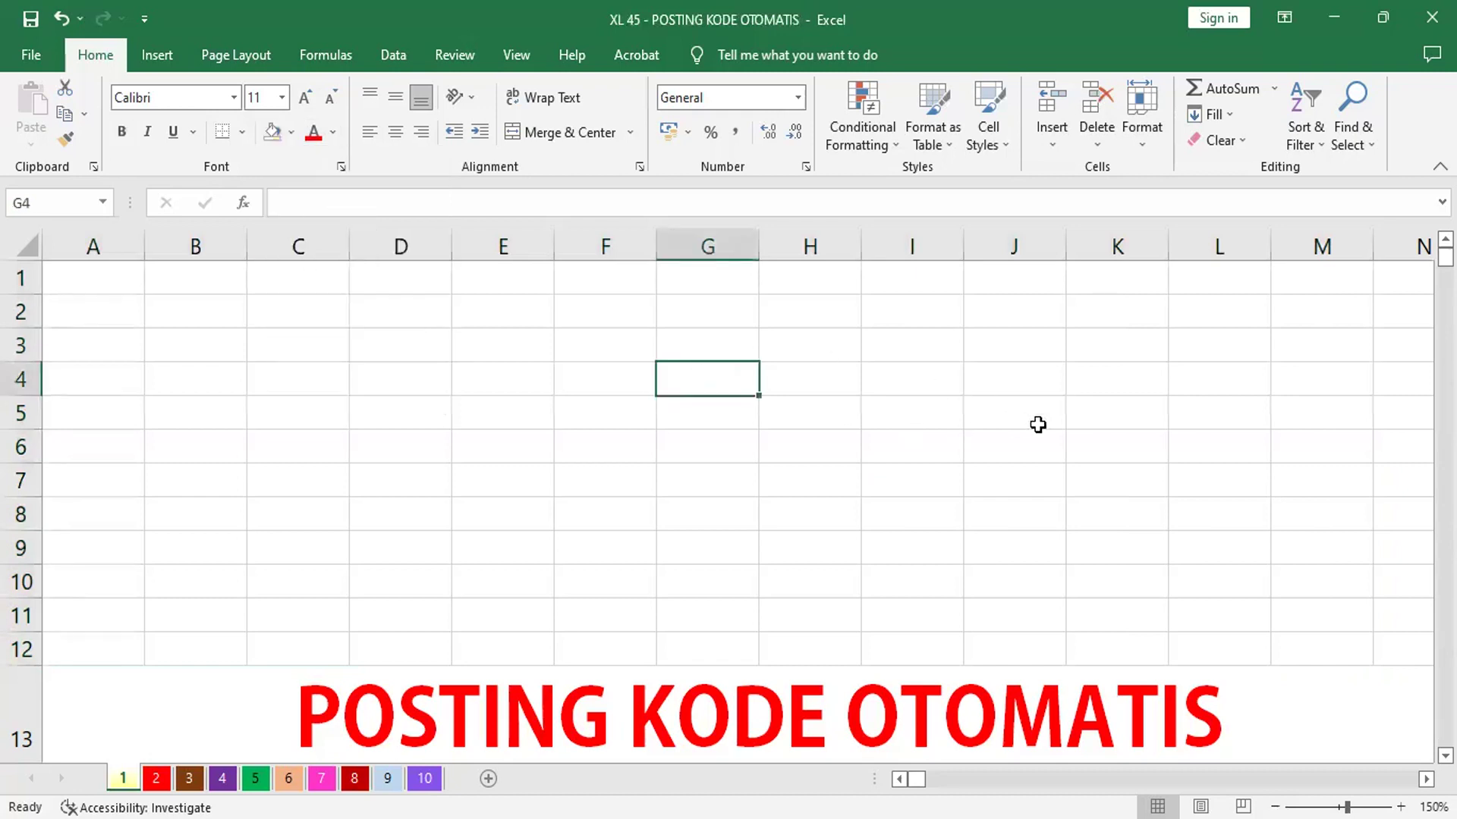
pyautogui.click(1066, 367)
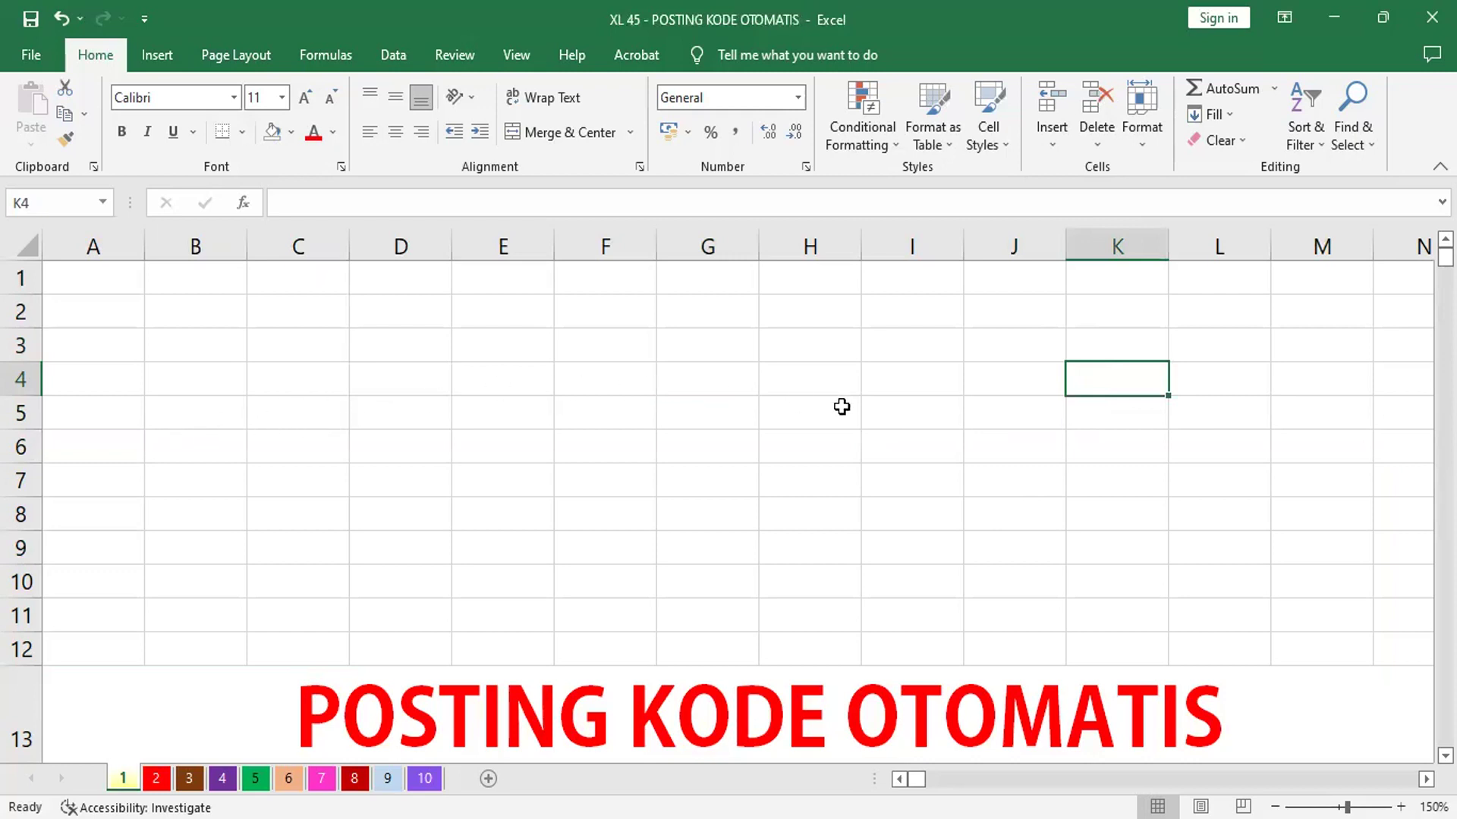
# Enter 0 in cell E3, delete it again, and leave the cell empty
pyautogui.click(506, 355)
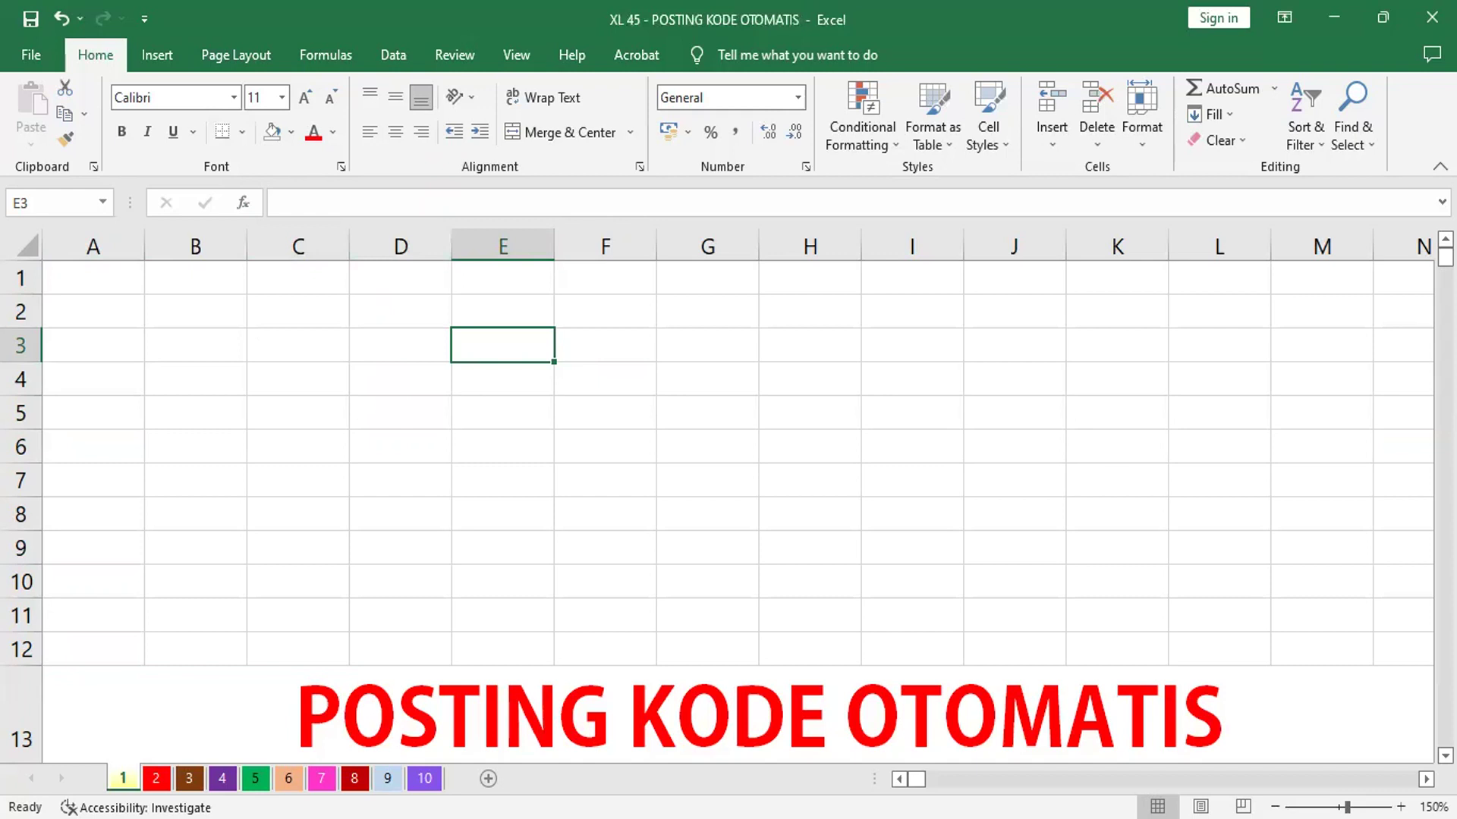
pyautogui.write('0')
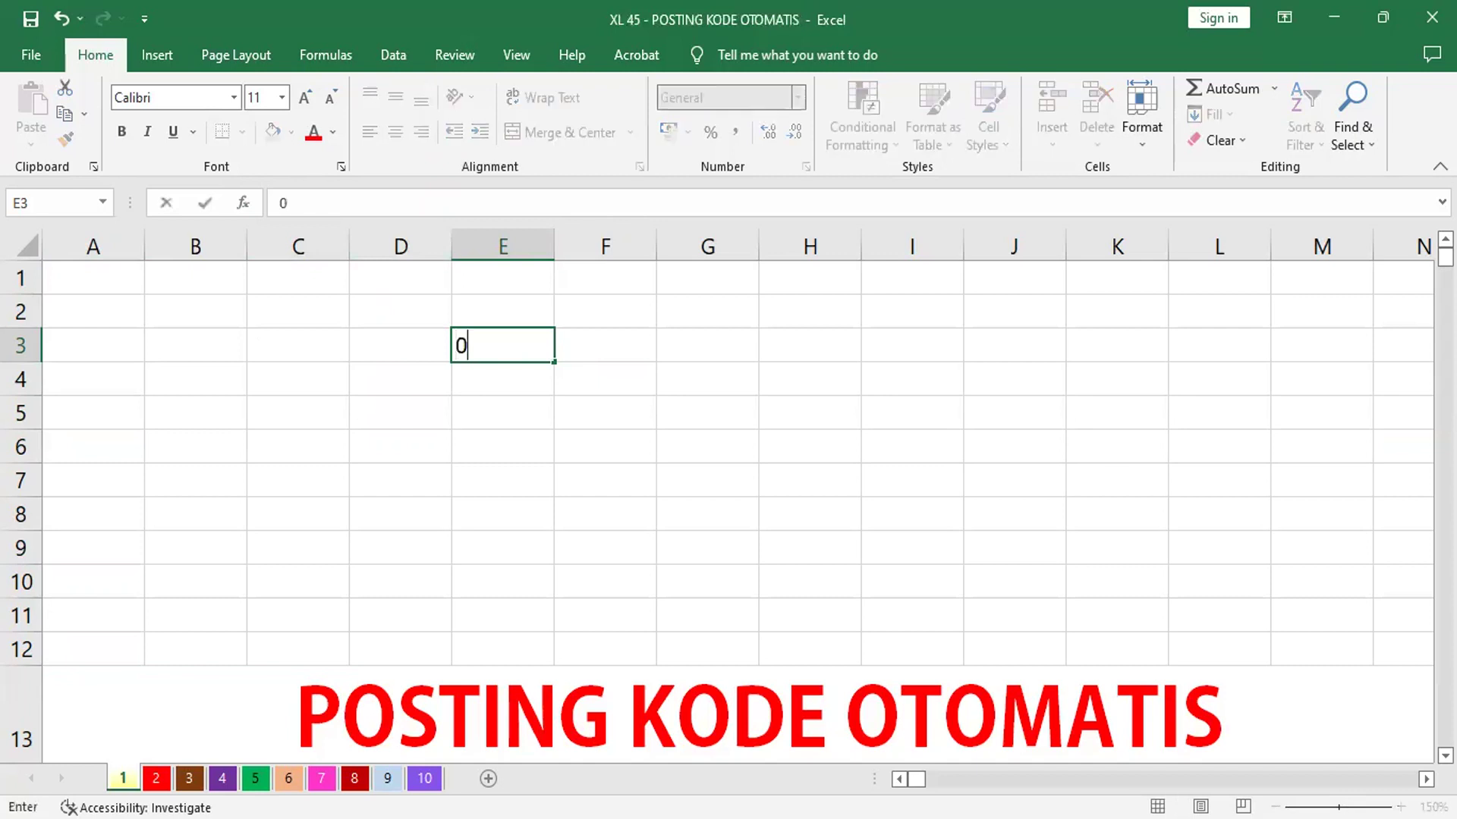
pyautogui.press('Return')
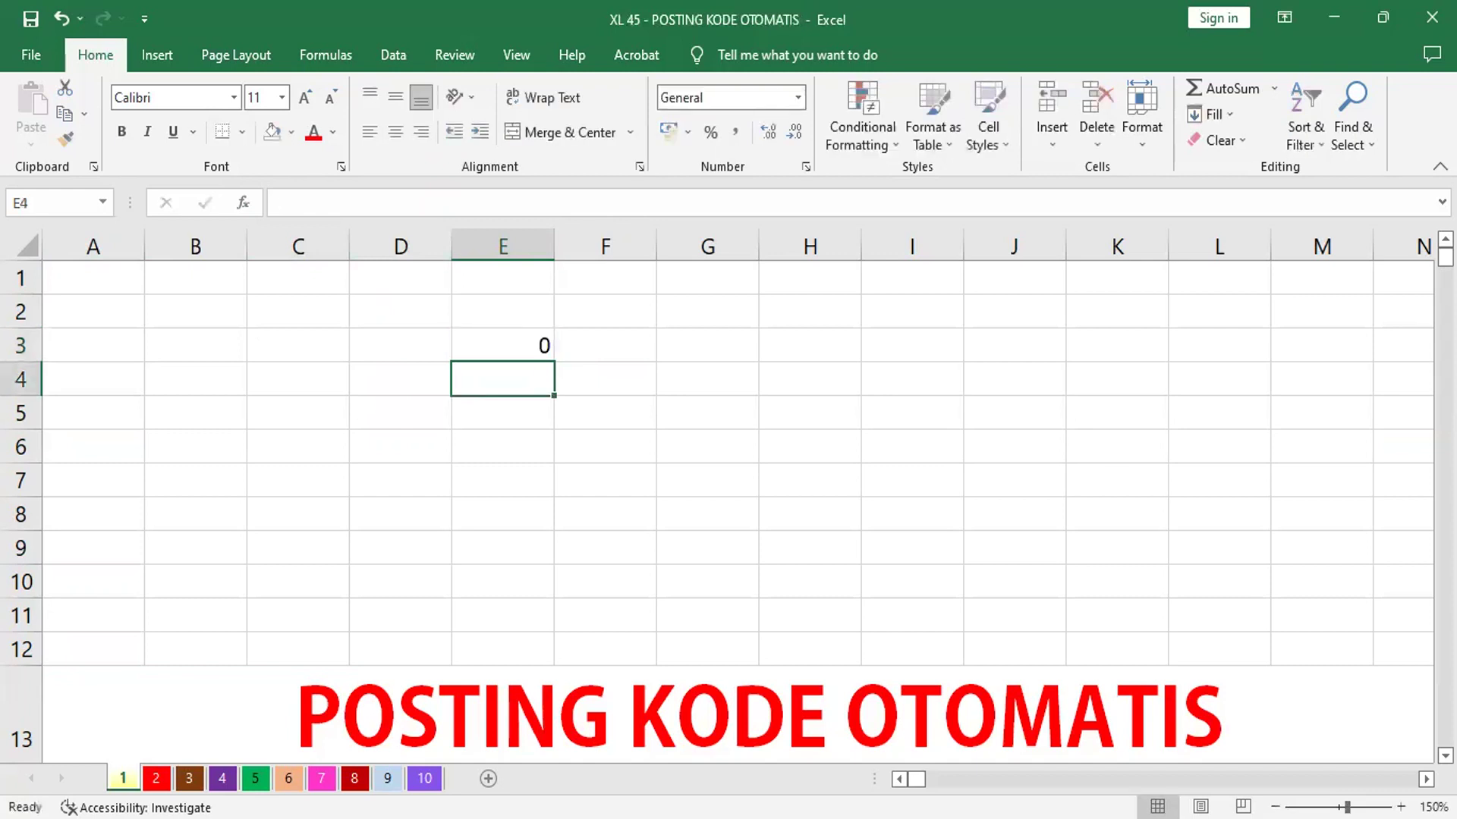
pyautogui.click(526, 348)
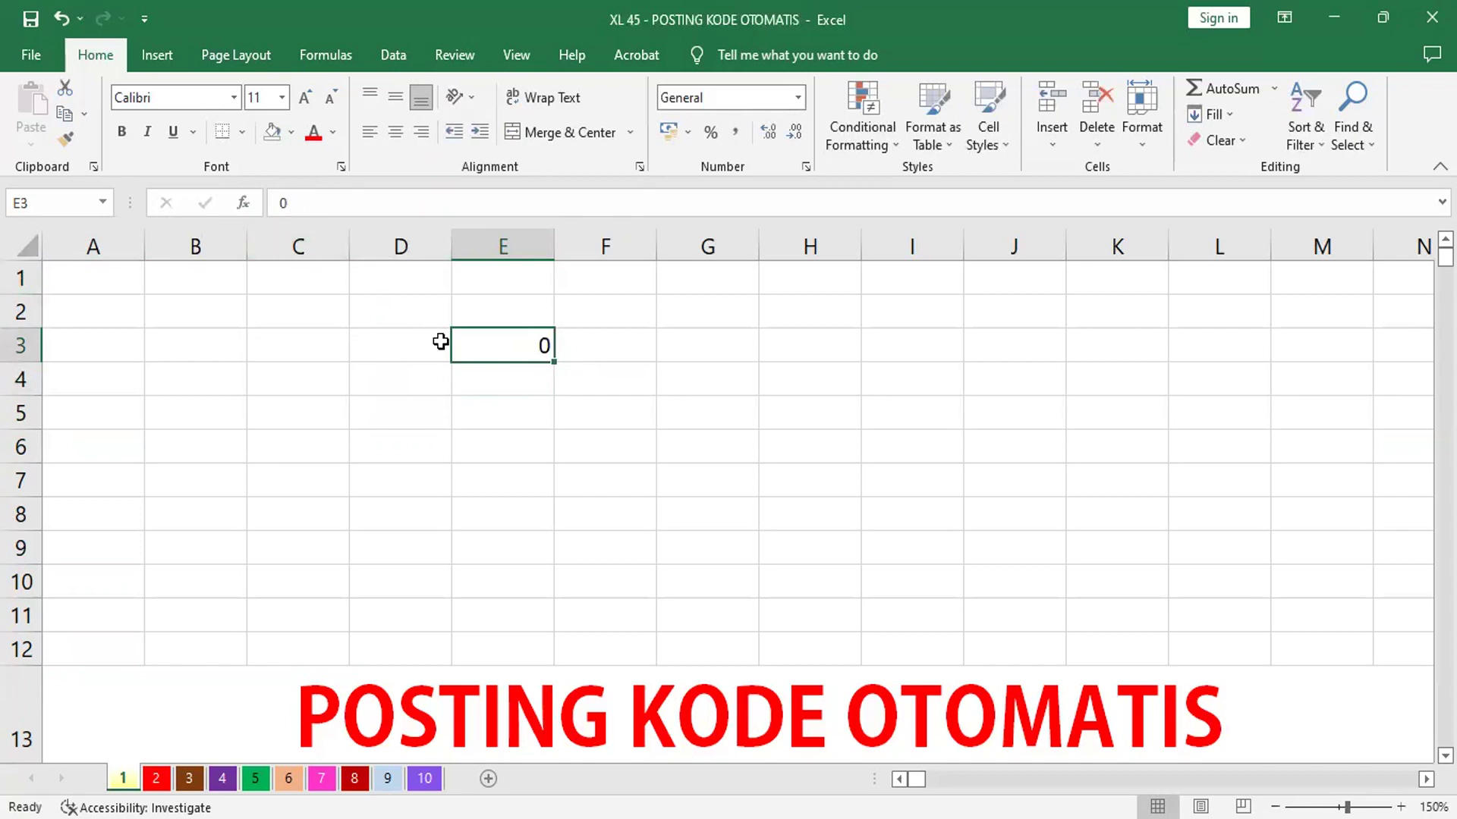
pyautogui.press('Delete')
pyautogui.press('F2')
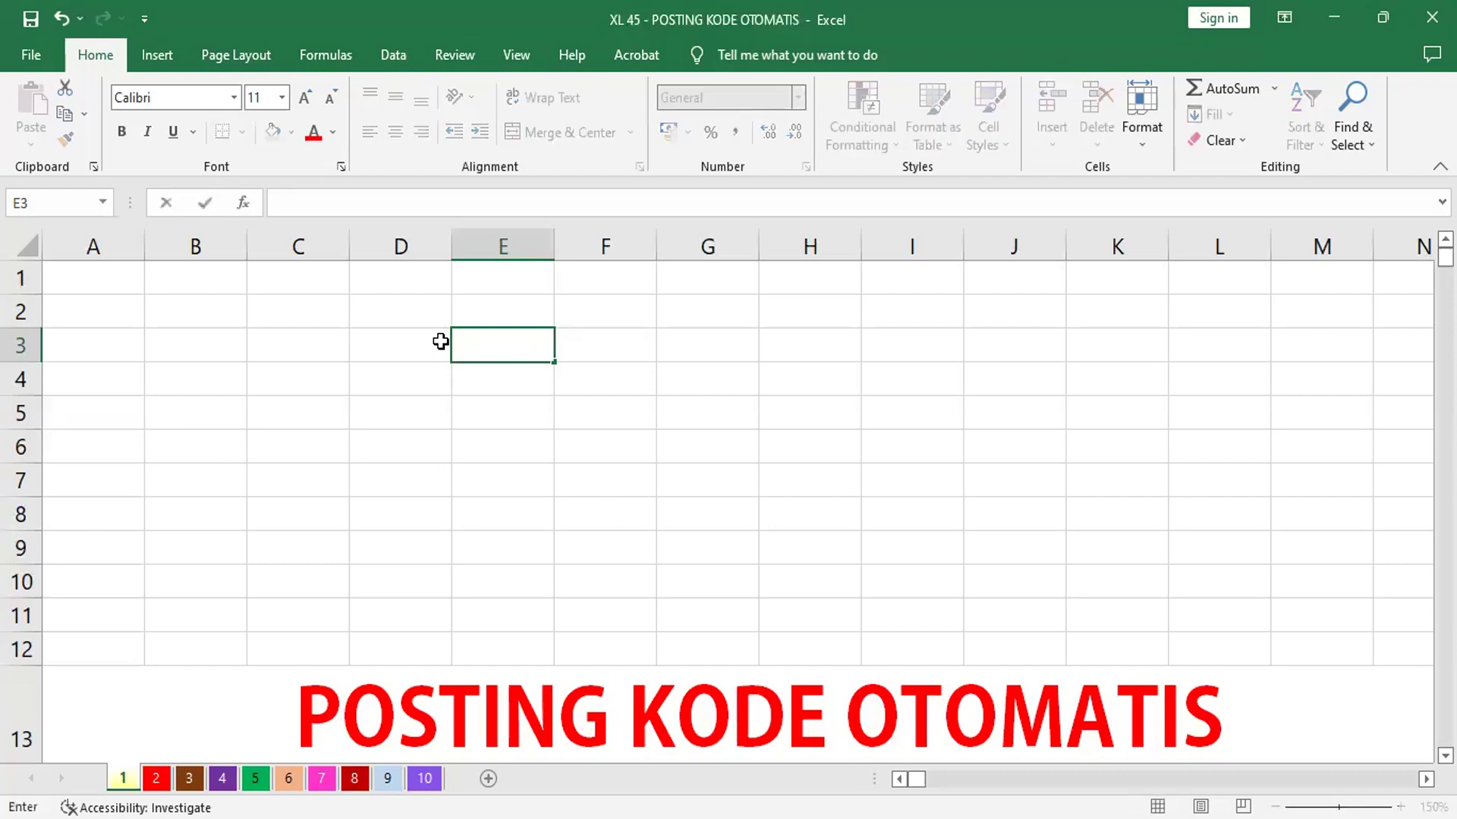
pyautogui.press('Return')
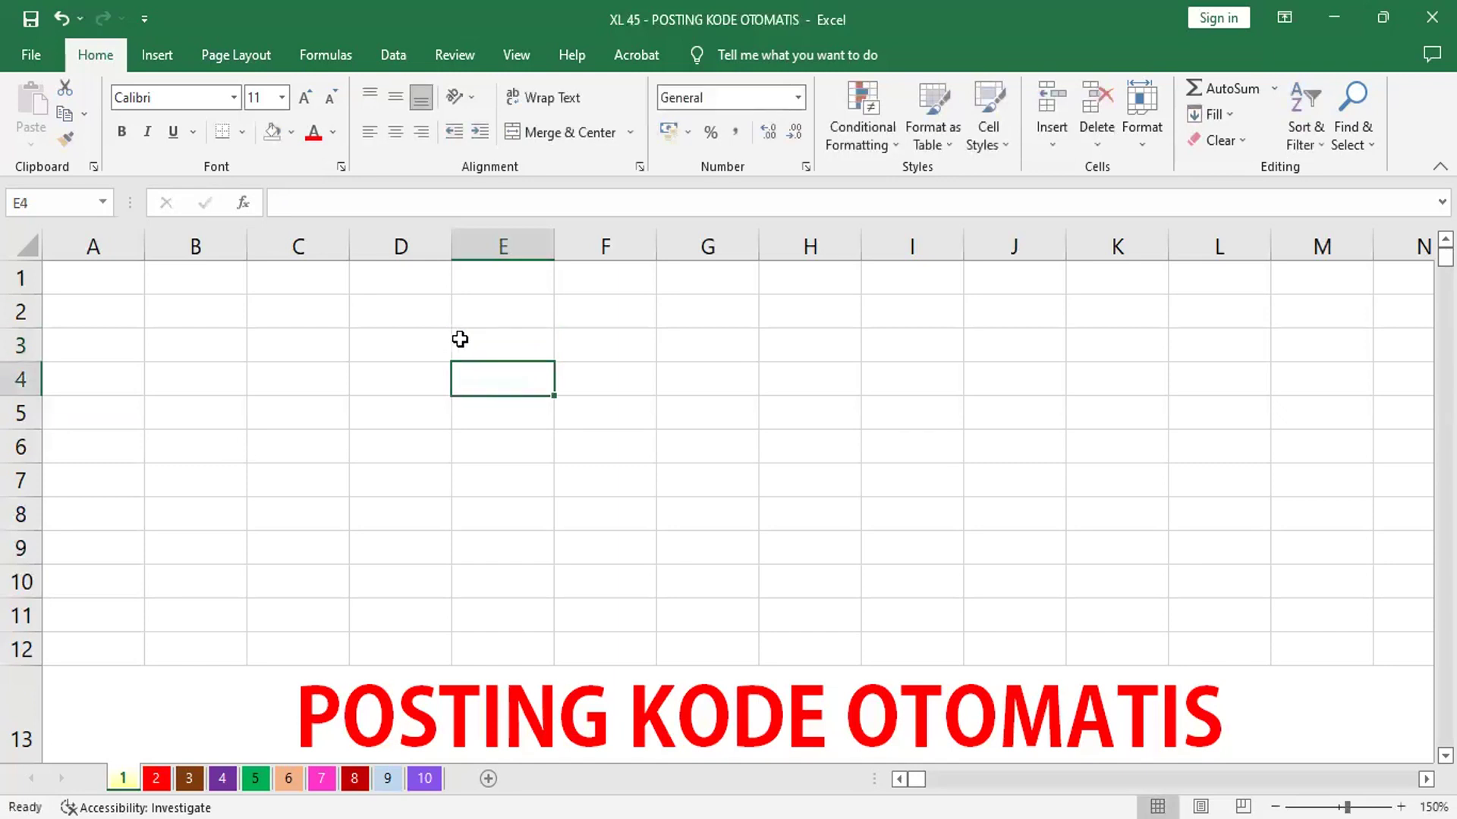
pyautogui.click(503, 343)
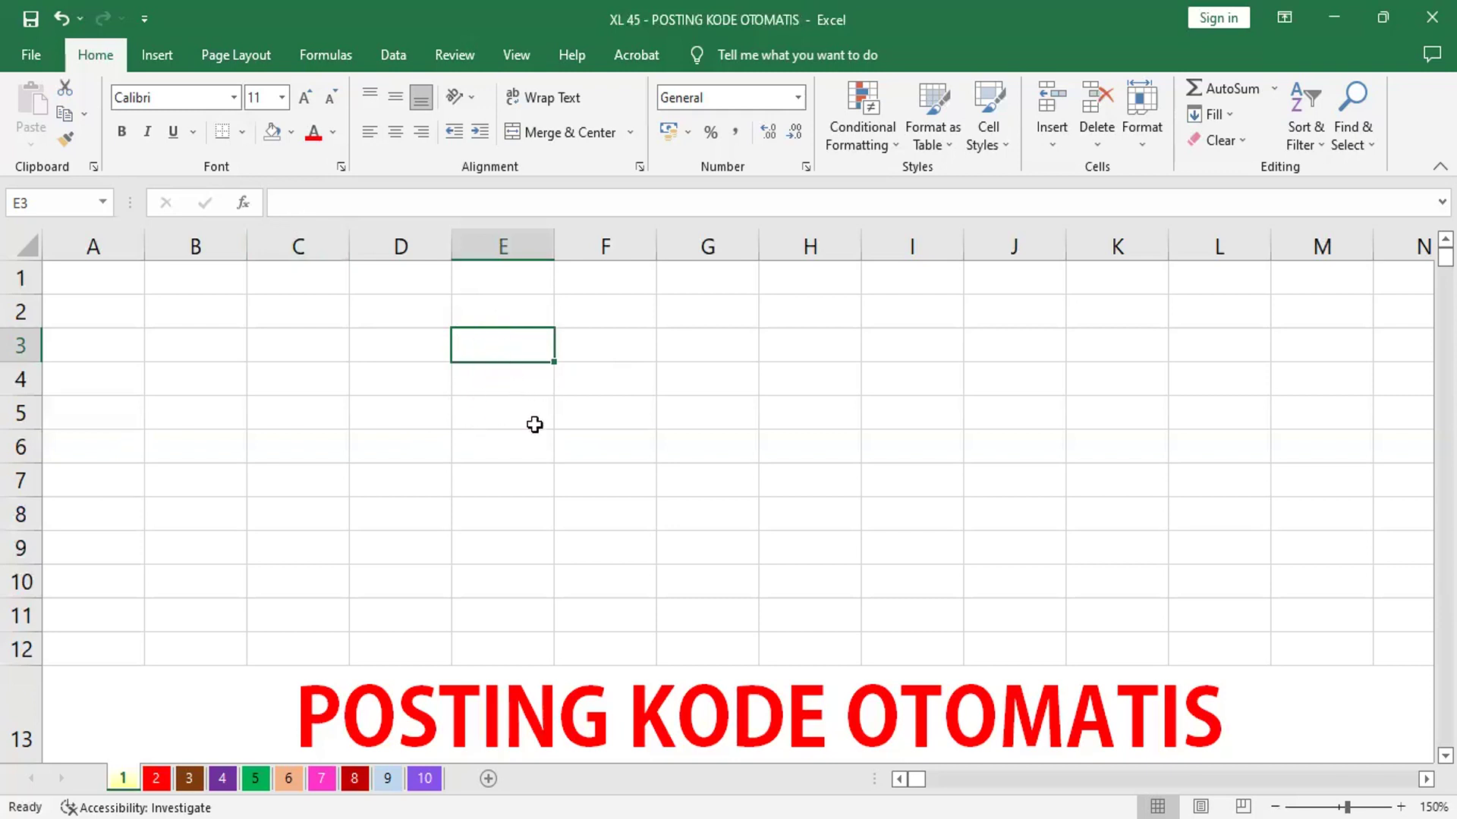
pyautogui.click(801, 454)
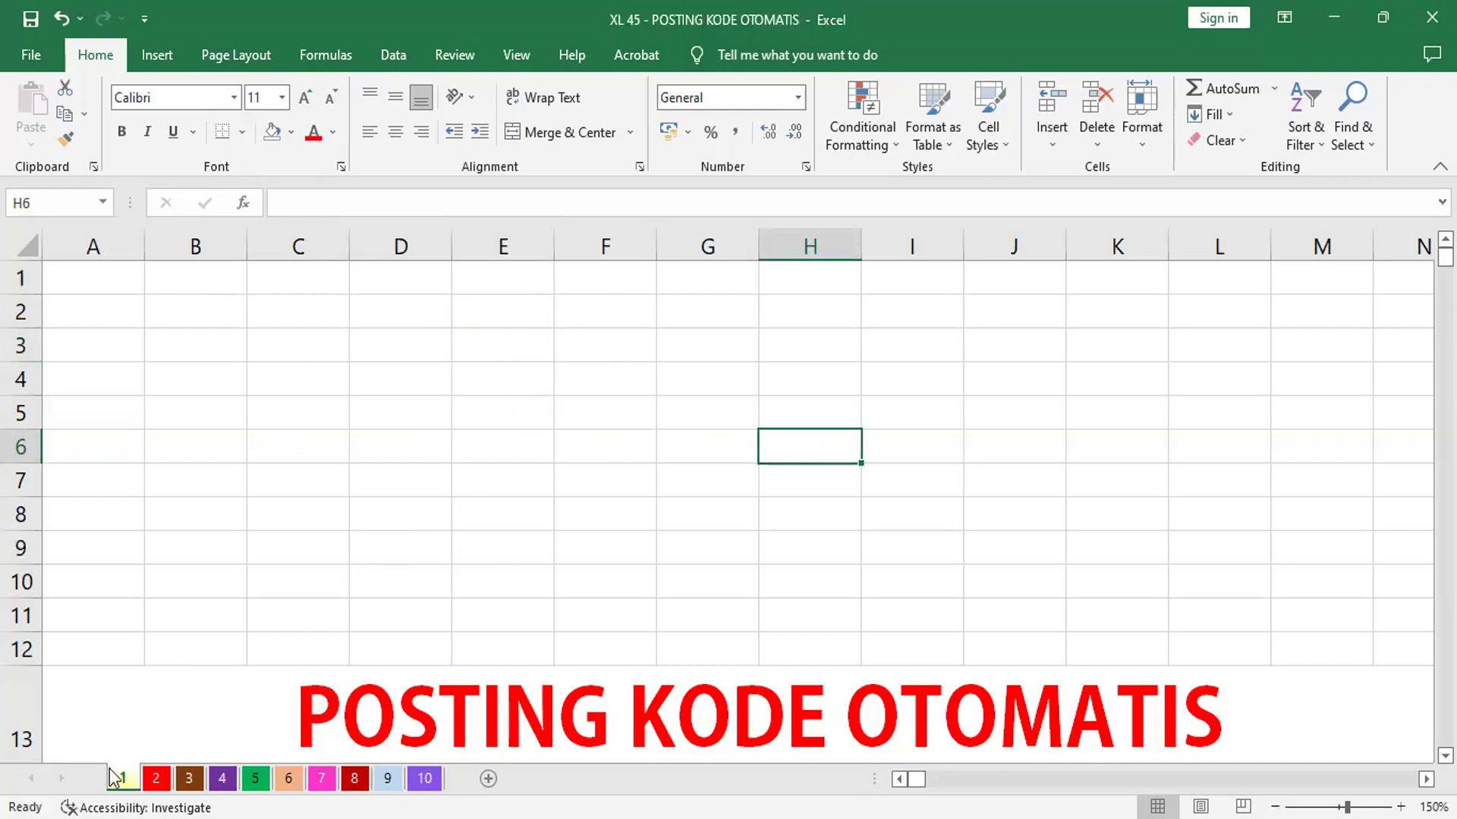
# Look through sheets 2 to 10 one after another and return to sheet 1
pyautogui.click(156, 778)
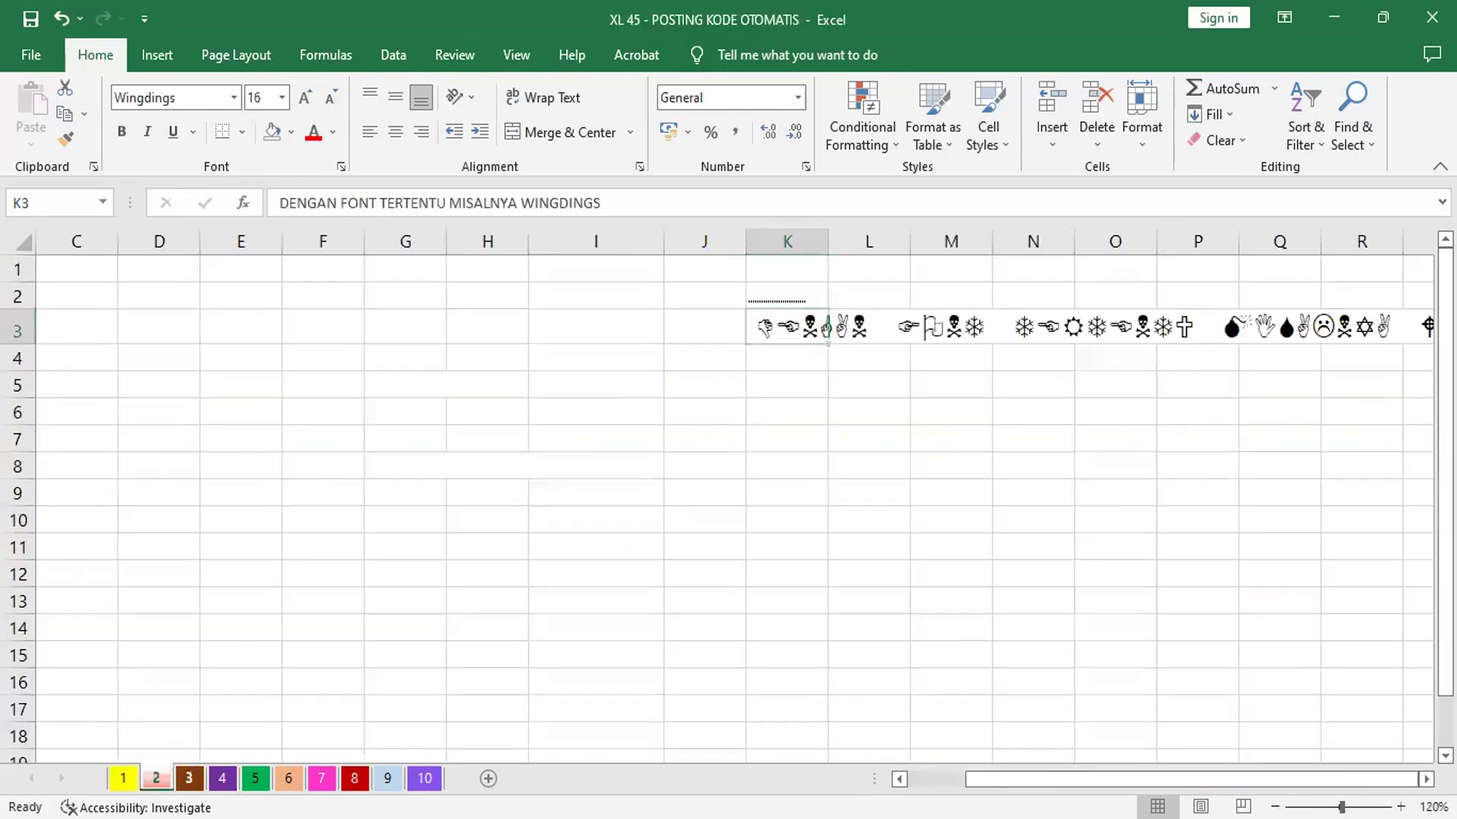
pyautogui.hotkey('ctrl', 'pagedown')
pyautogui.hotkey('ctrl', 'pagedown')
pyautogui.hotkey('ctrl', 'pagedown')
pyautogui.hotkey('ctrl', 'pagedown')
pyautogui.hotkey('ctrl', 'pagedown')
pyautogui.hotkey('ctrl', 'pagedown')
pyautogui.hotkey('ctrl', 'pagedown')
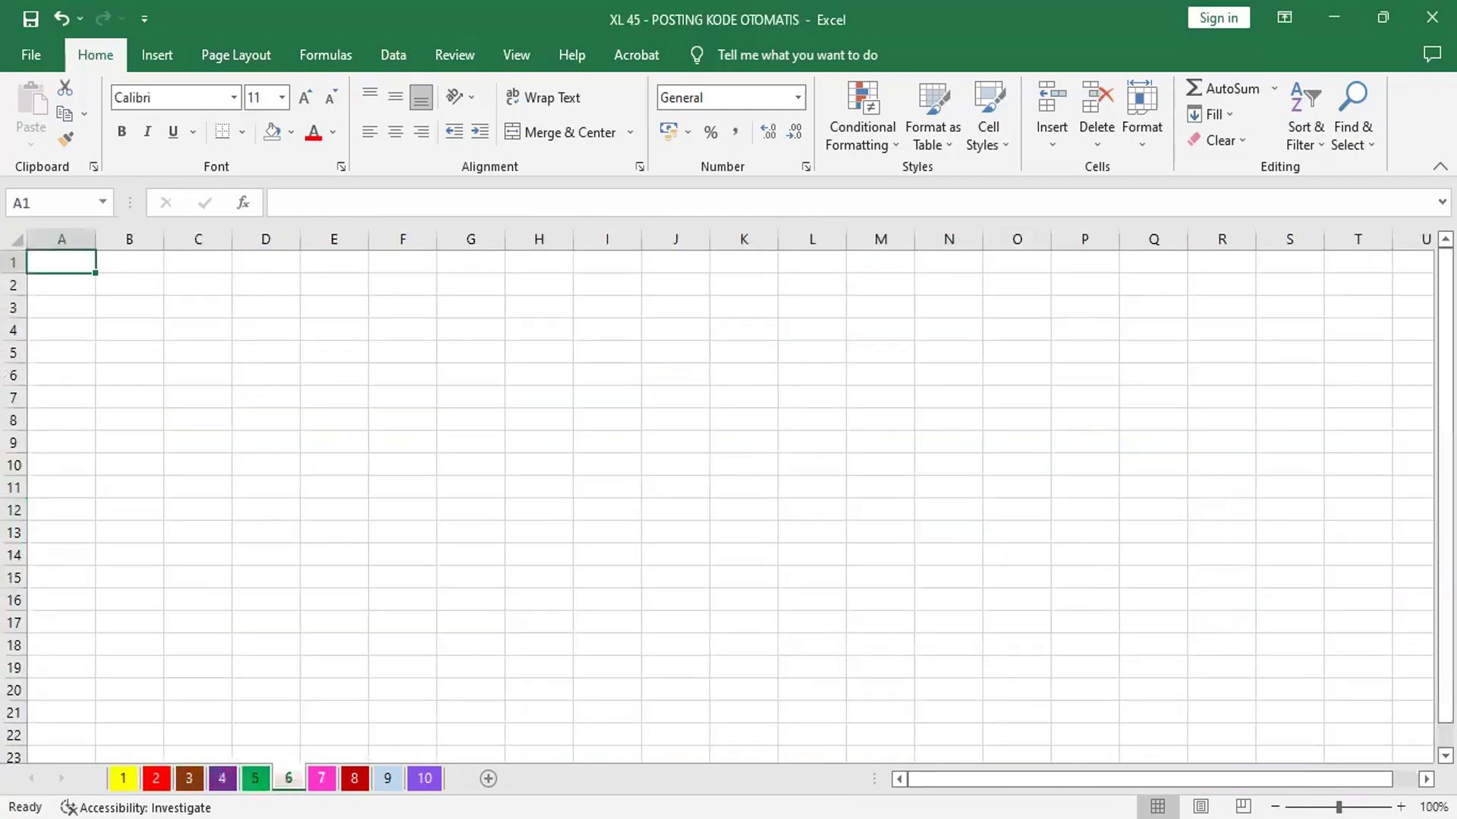
pyautogui.hotkey('ctrl', 'pagedown')
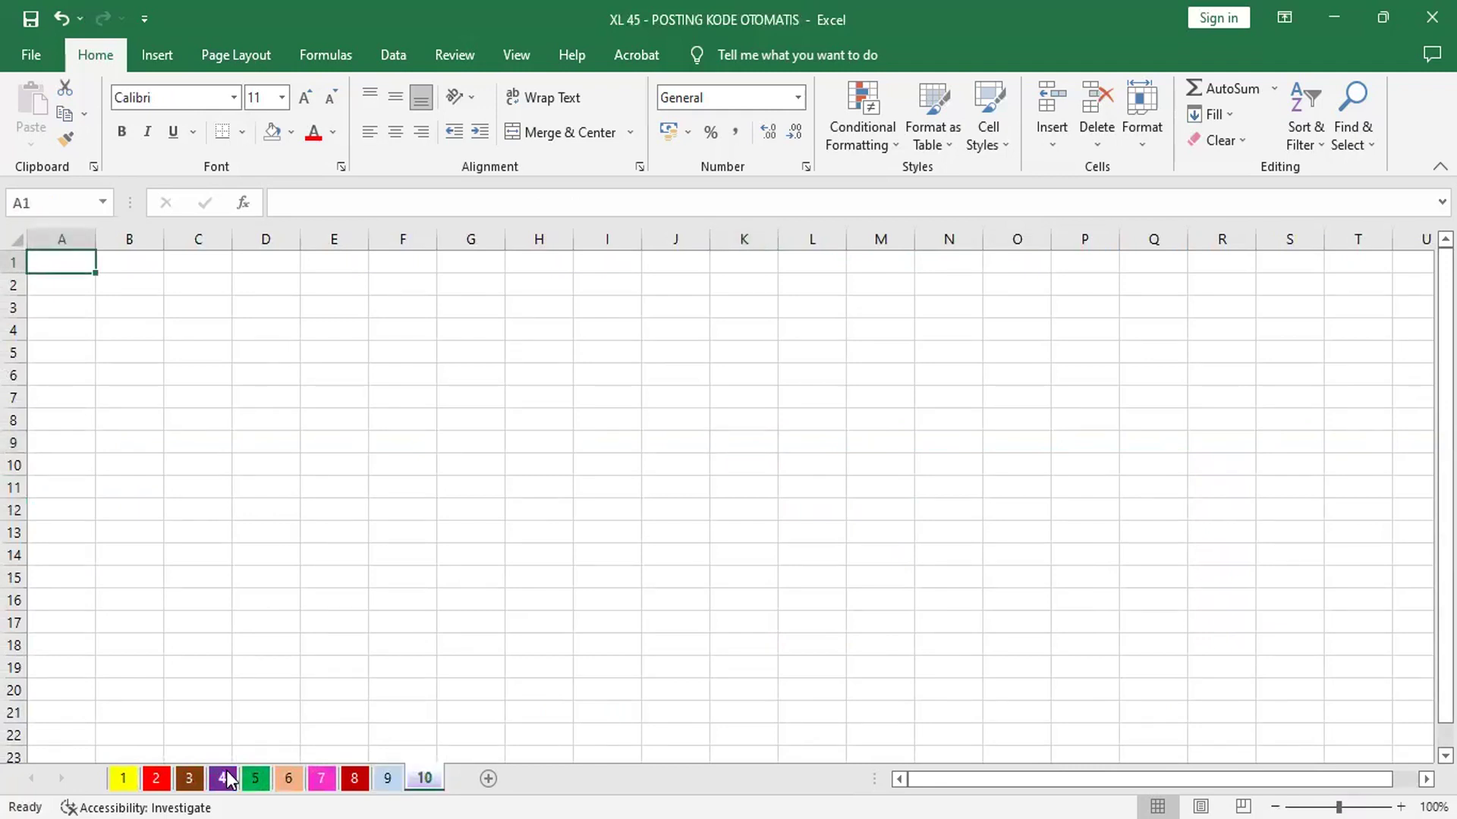
pyautogui.click(123, 778)
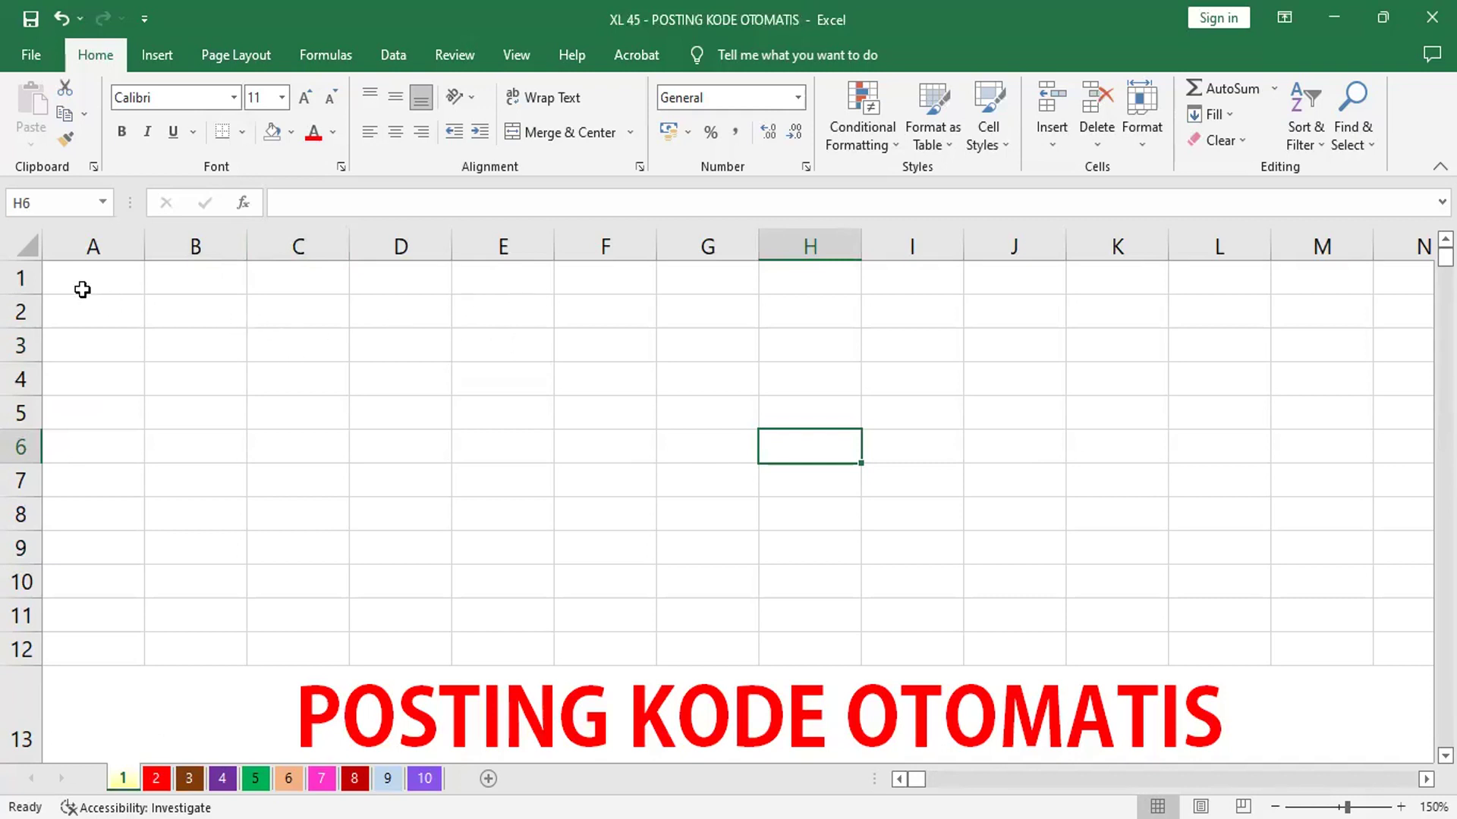
# Enter the column headings KODE in cell A1 and JUMLAH in cell B1
pyautogui.click(116, 285)
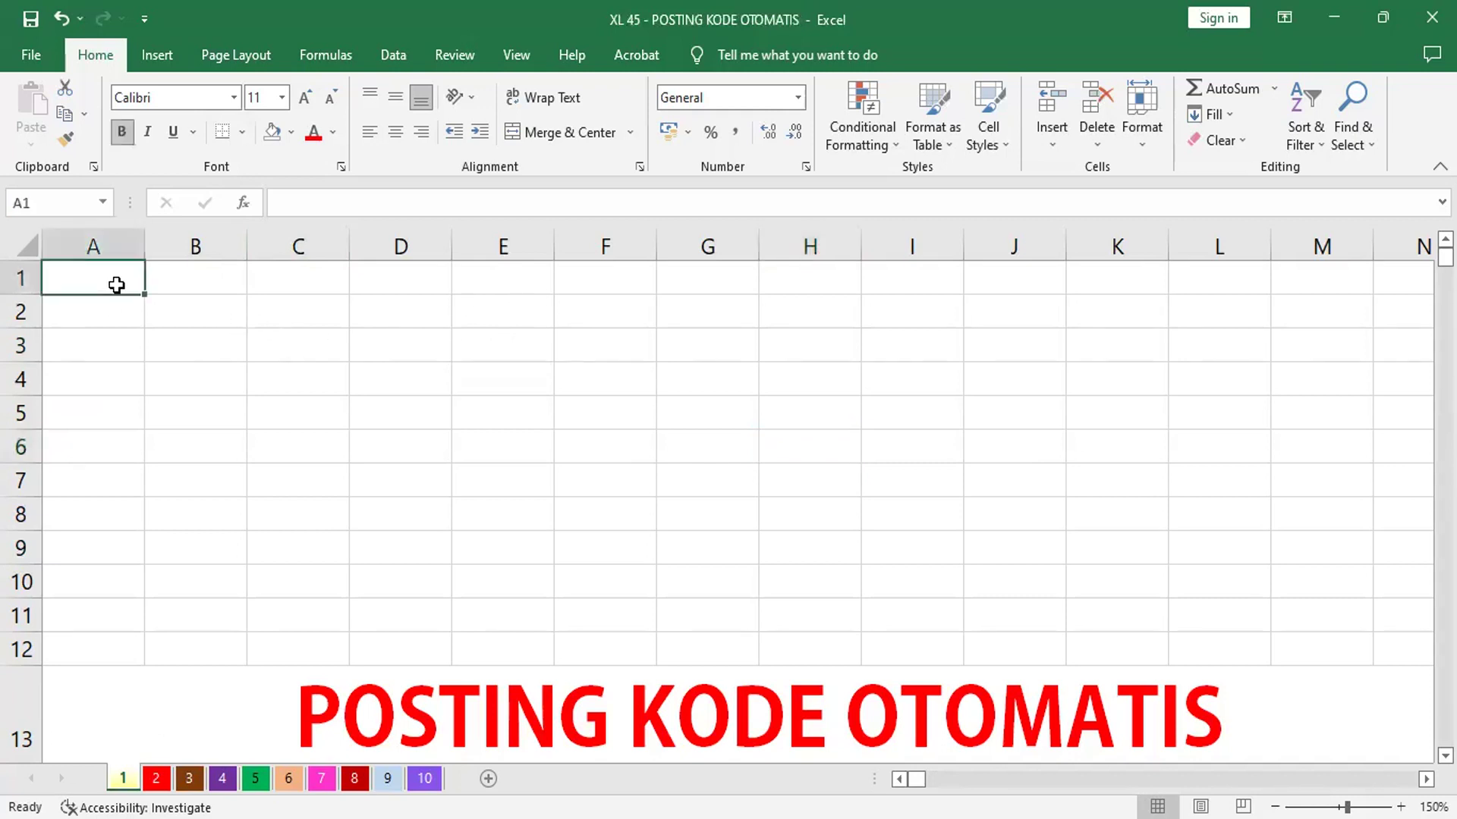
pyautogui.write('KODE')
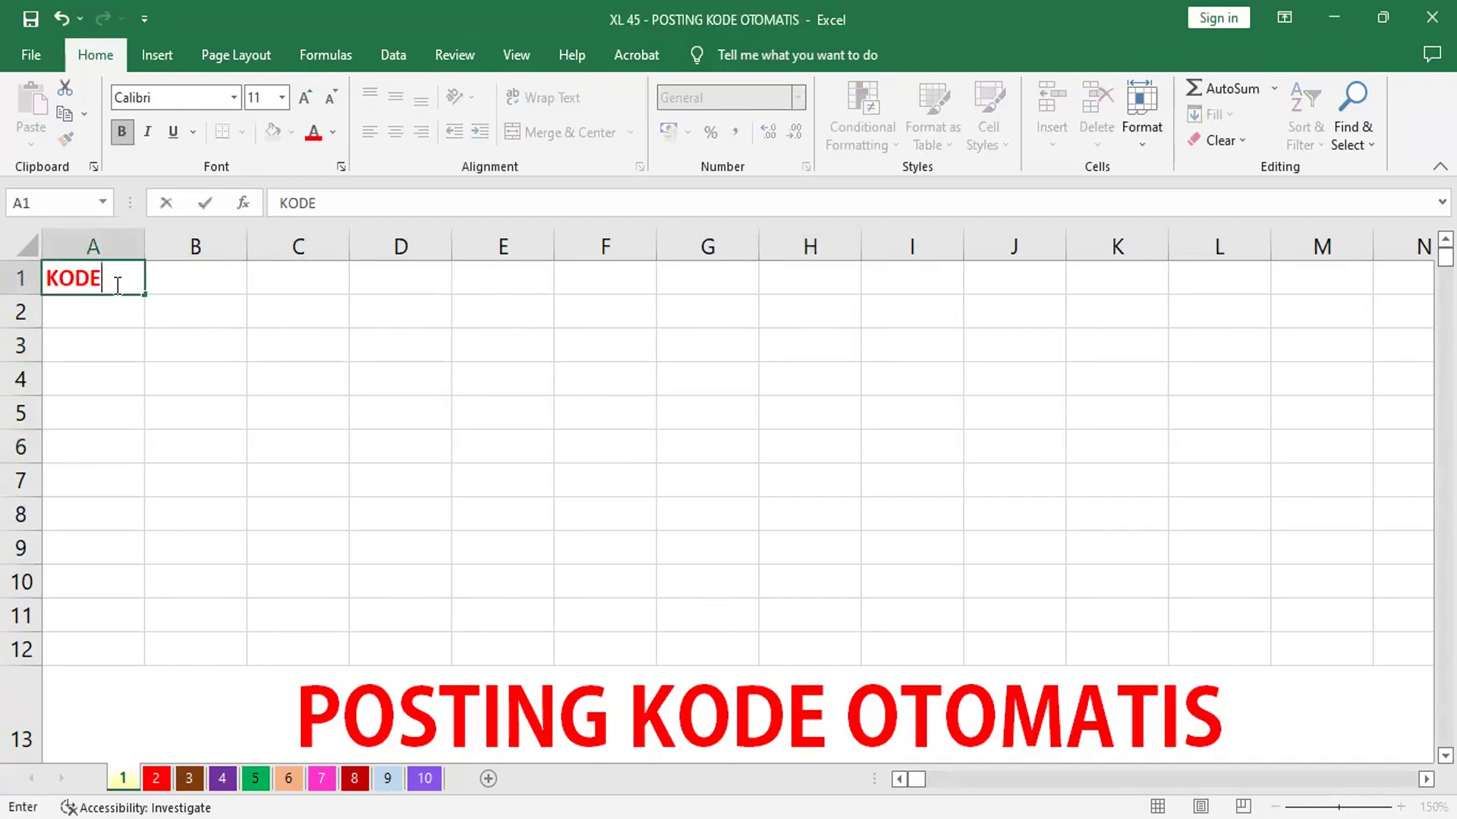
pyautogui.press('Tab')
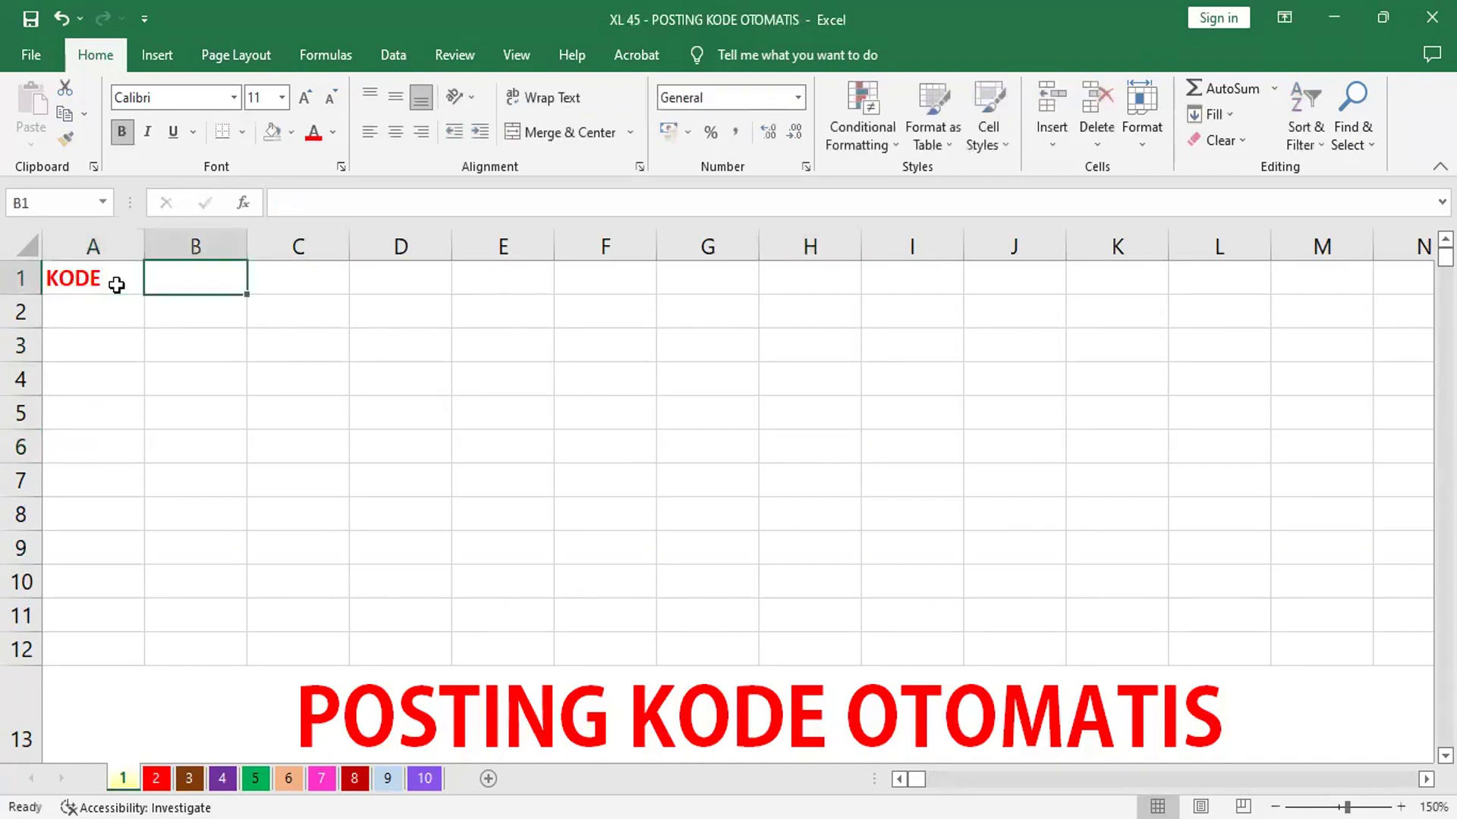
pyautogui.write('JUMLAH')
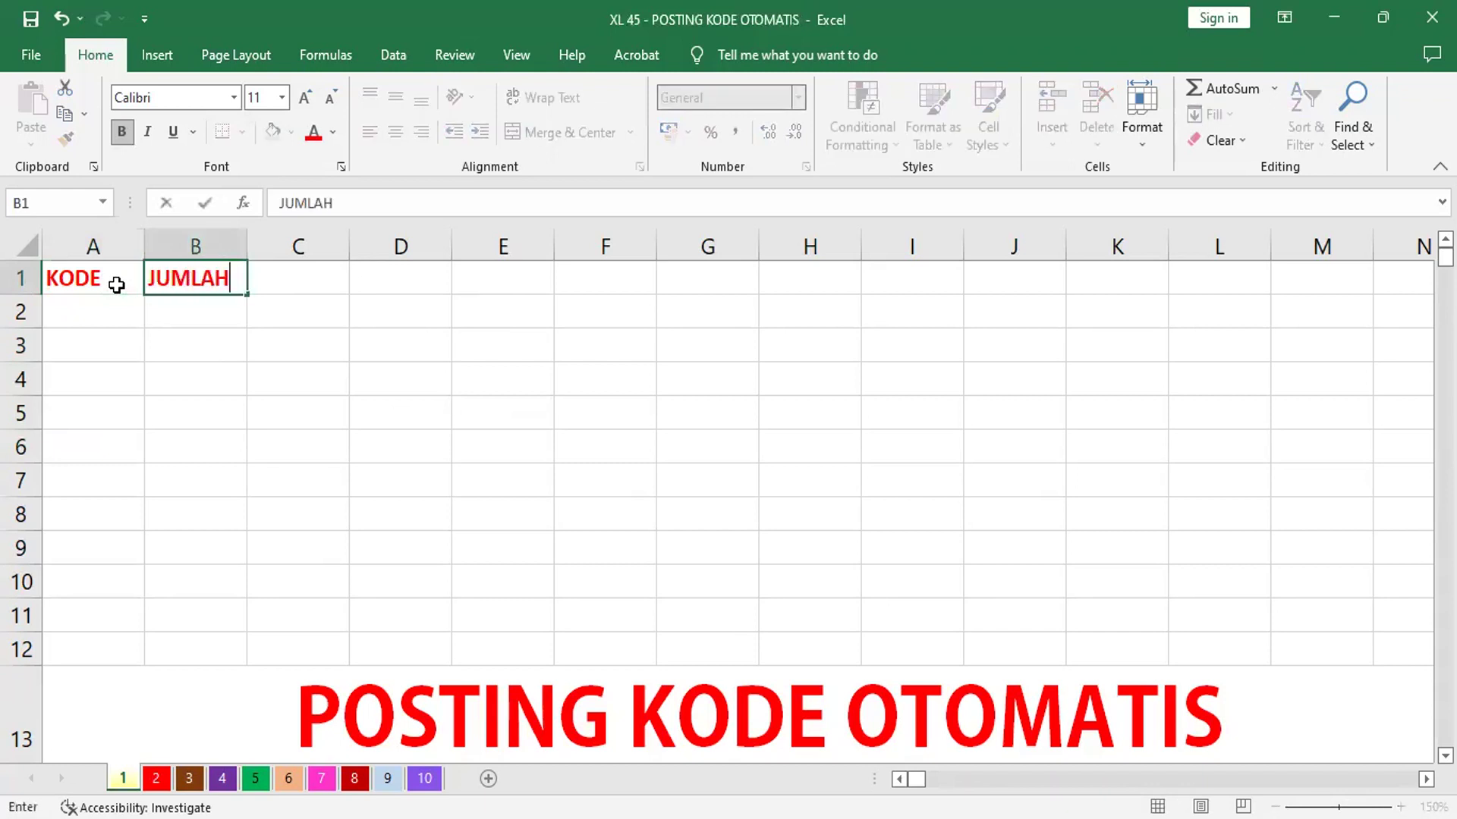
pyautogui.press('Return')
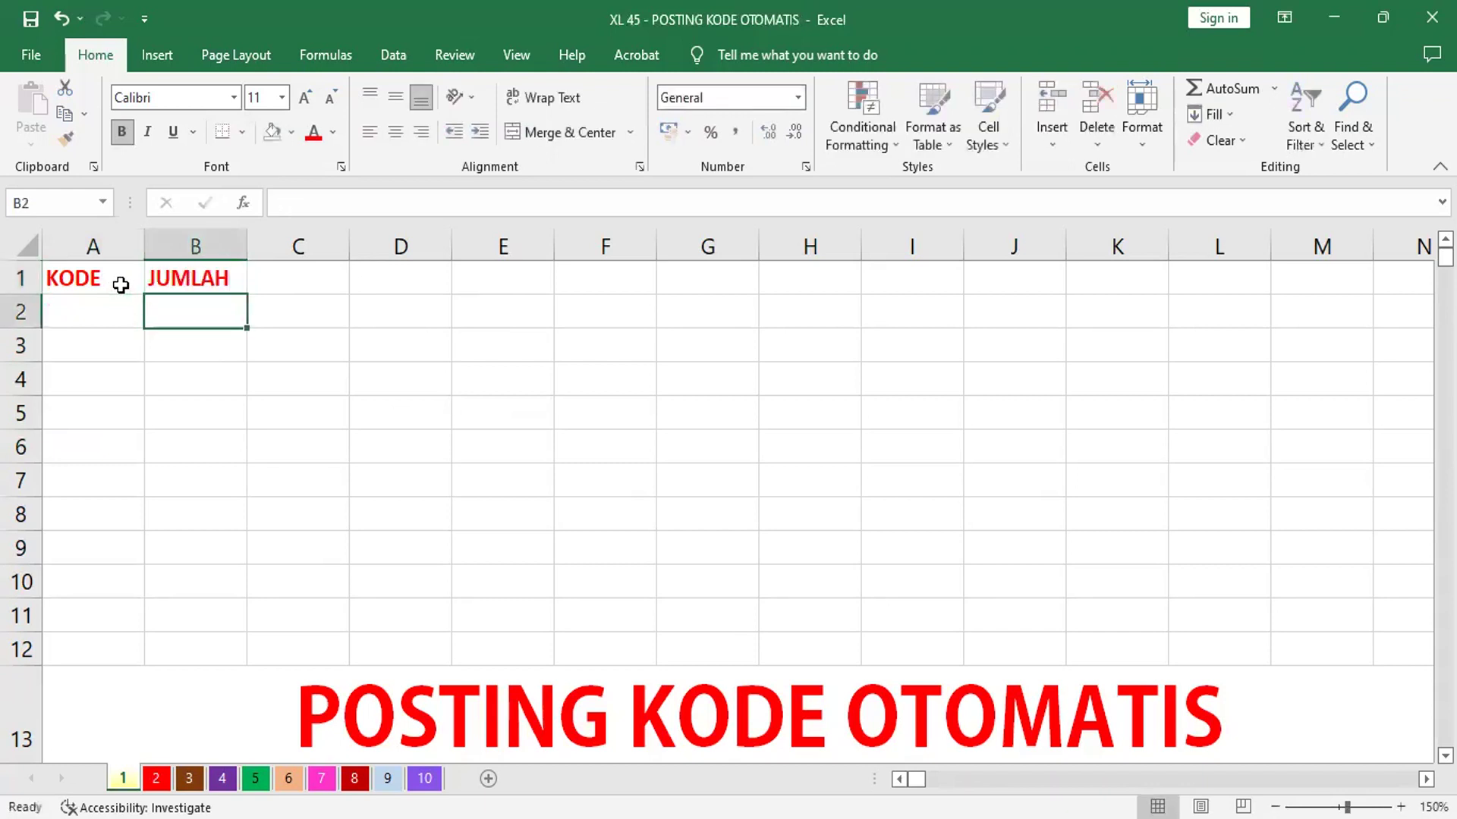
# Format the headings in A1:B1 with the Automatic font color, bold text and centered alignment
pyautogui.moveTo(87, 273); pyautogui.dragTo(201, 272)
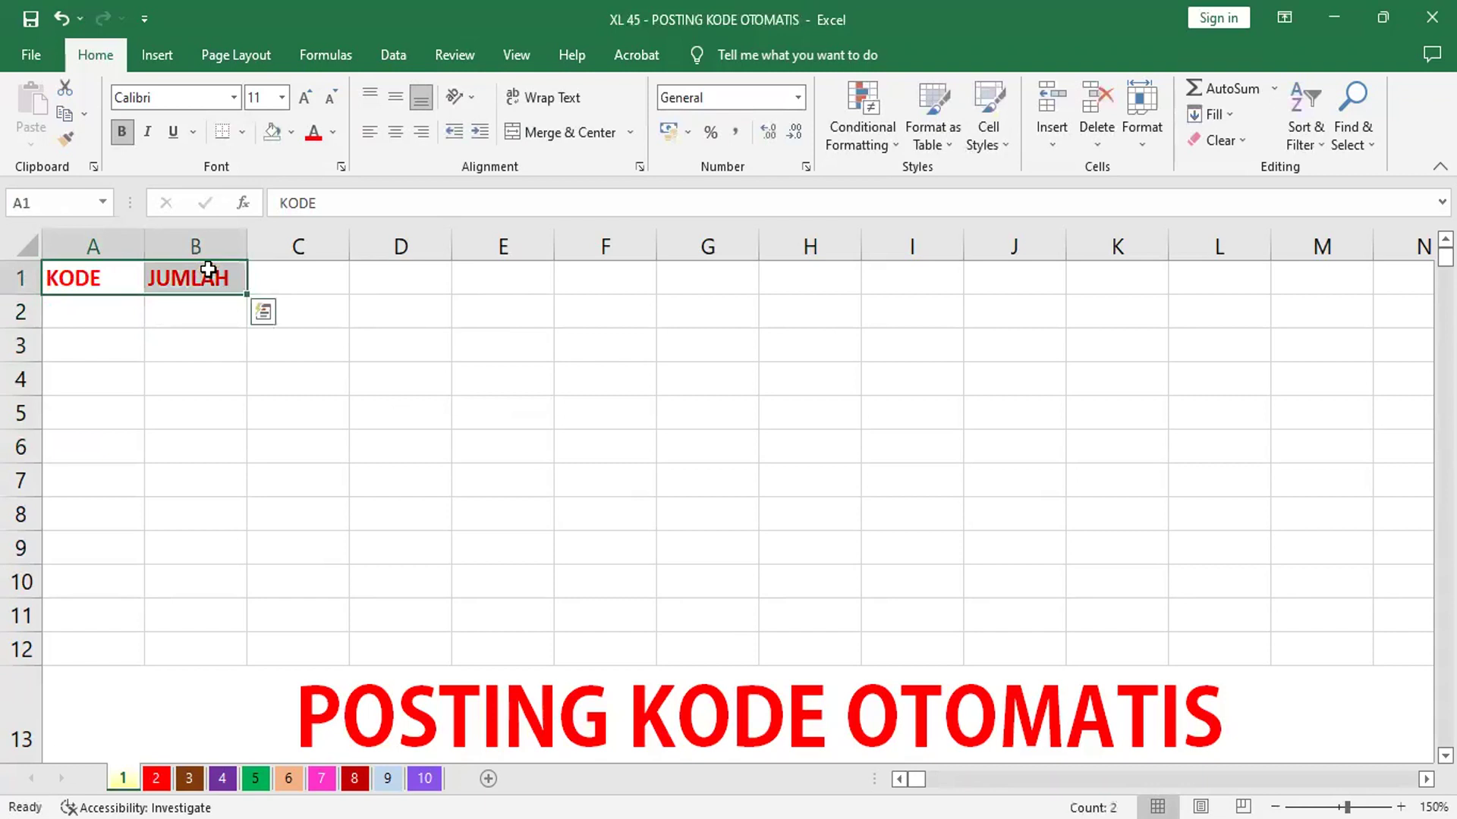
pyautogui.click(331, 149)
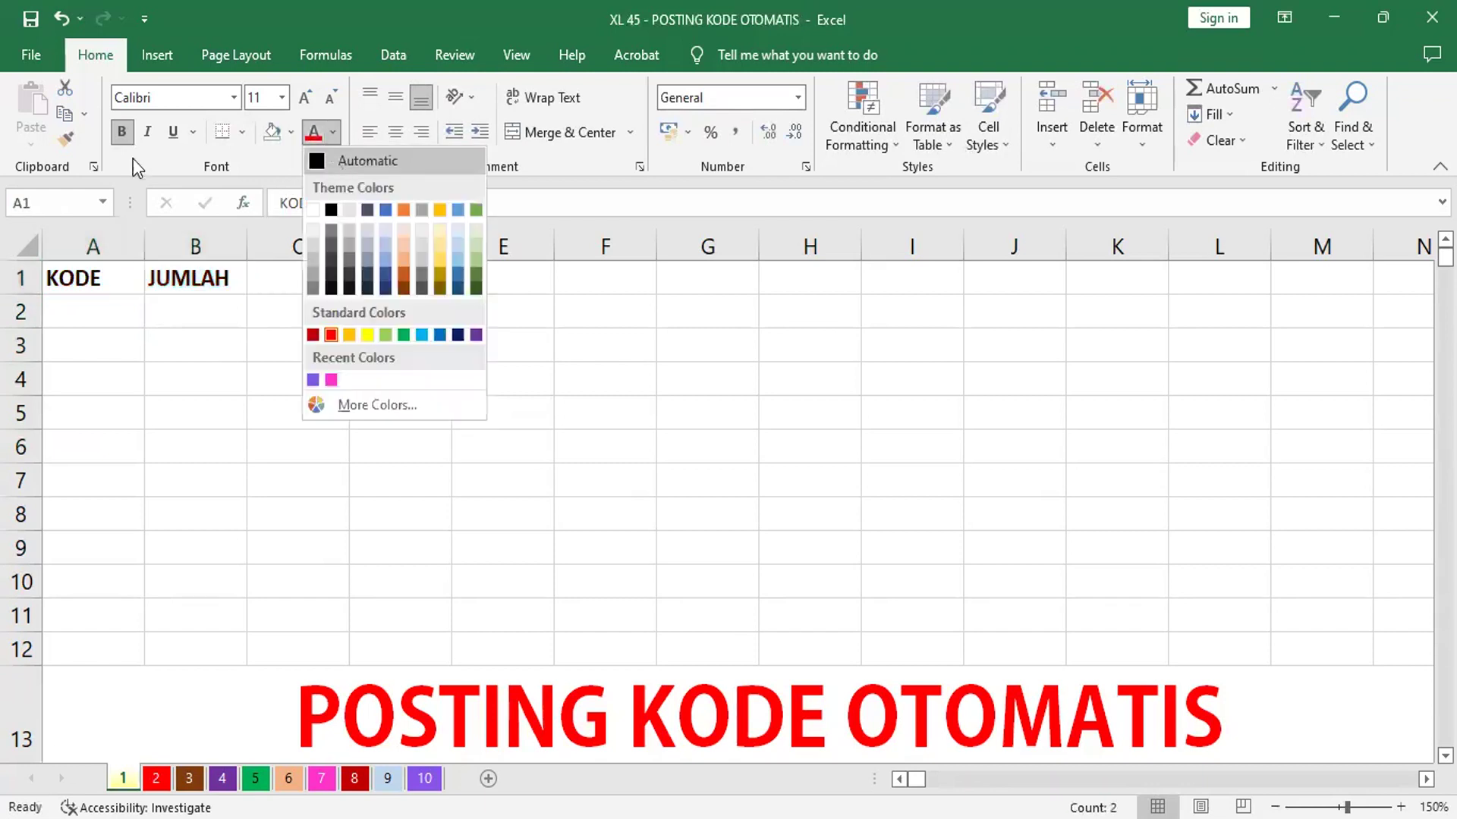
pyautogui.click(330, 157)
pyautogui.click(121, 134)
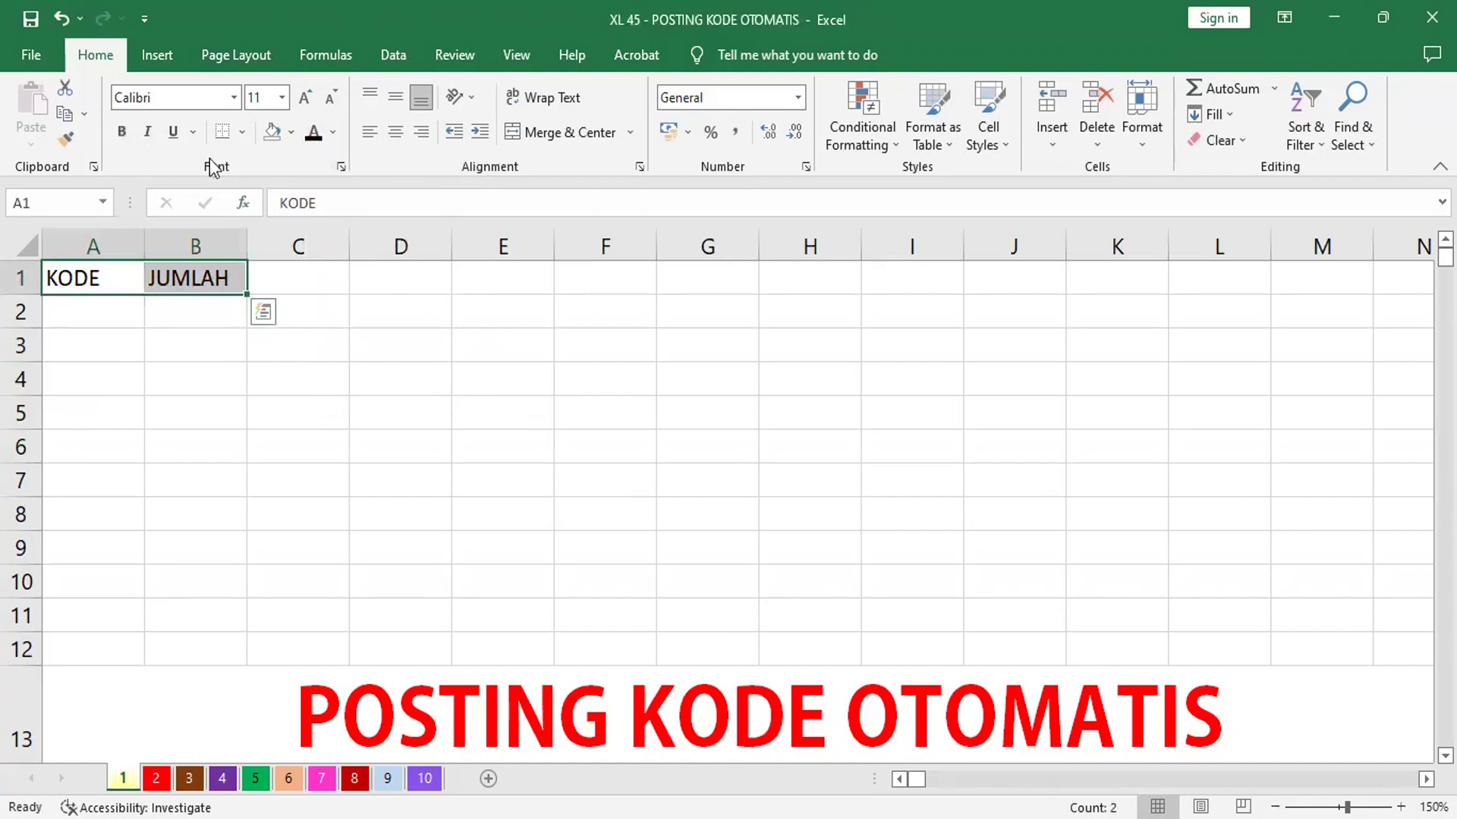
pyautogui.click(121, 134)
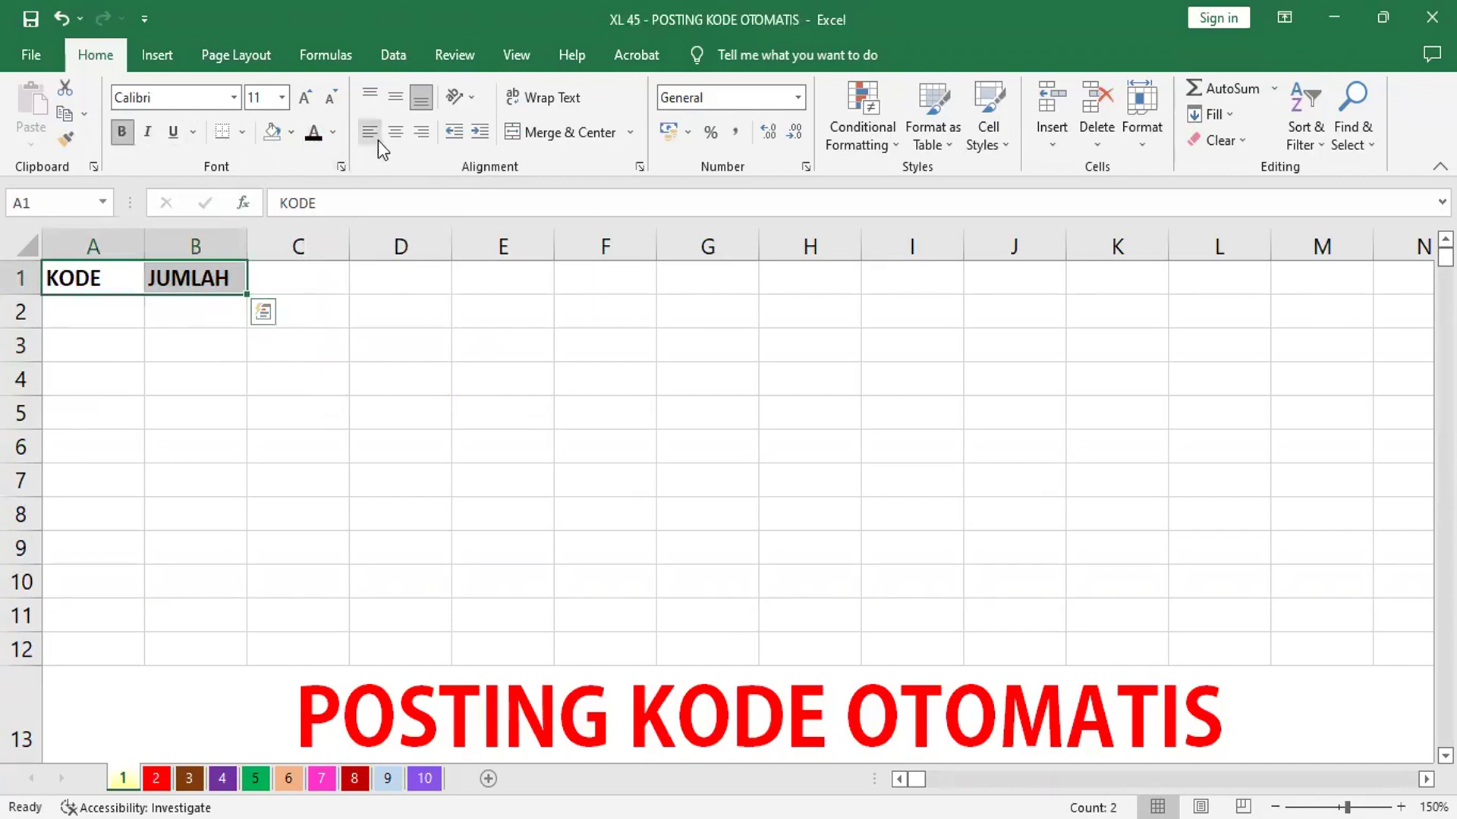
pyautogui.click(395, 131)
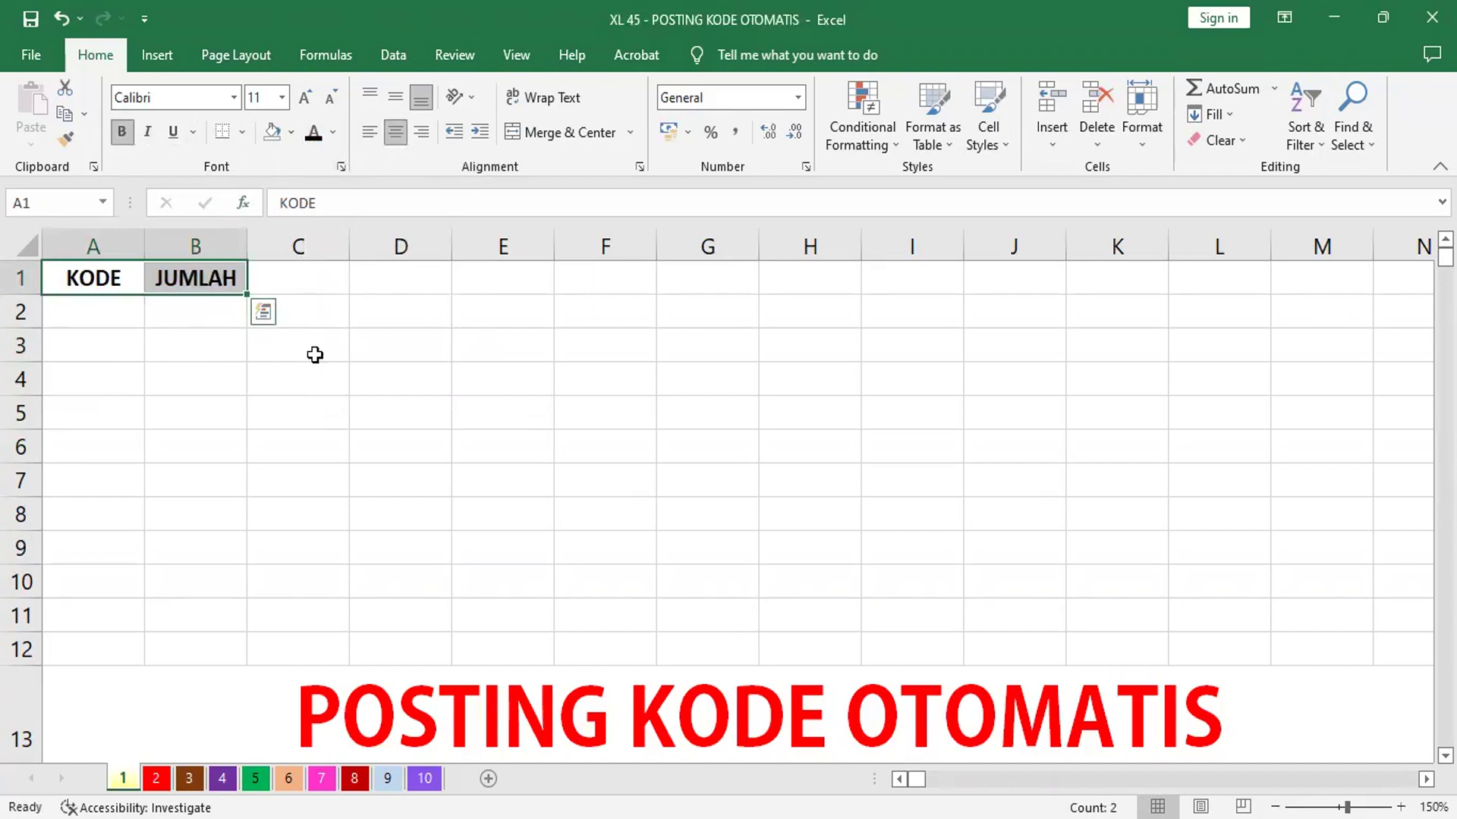
# Apply All Borders to the range A1:B12
pyautogui.click(279, 650)
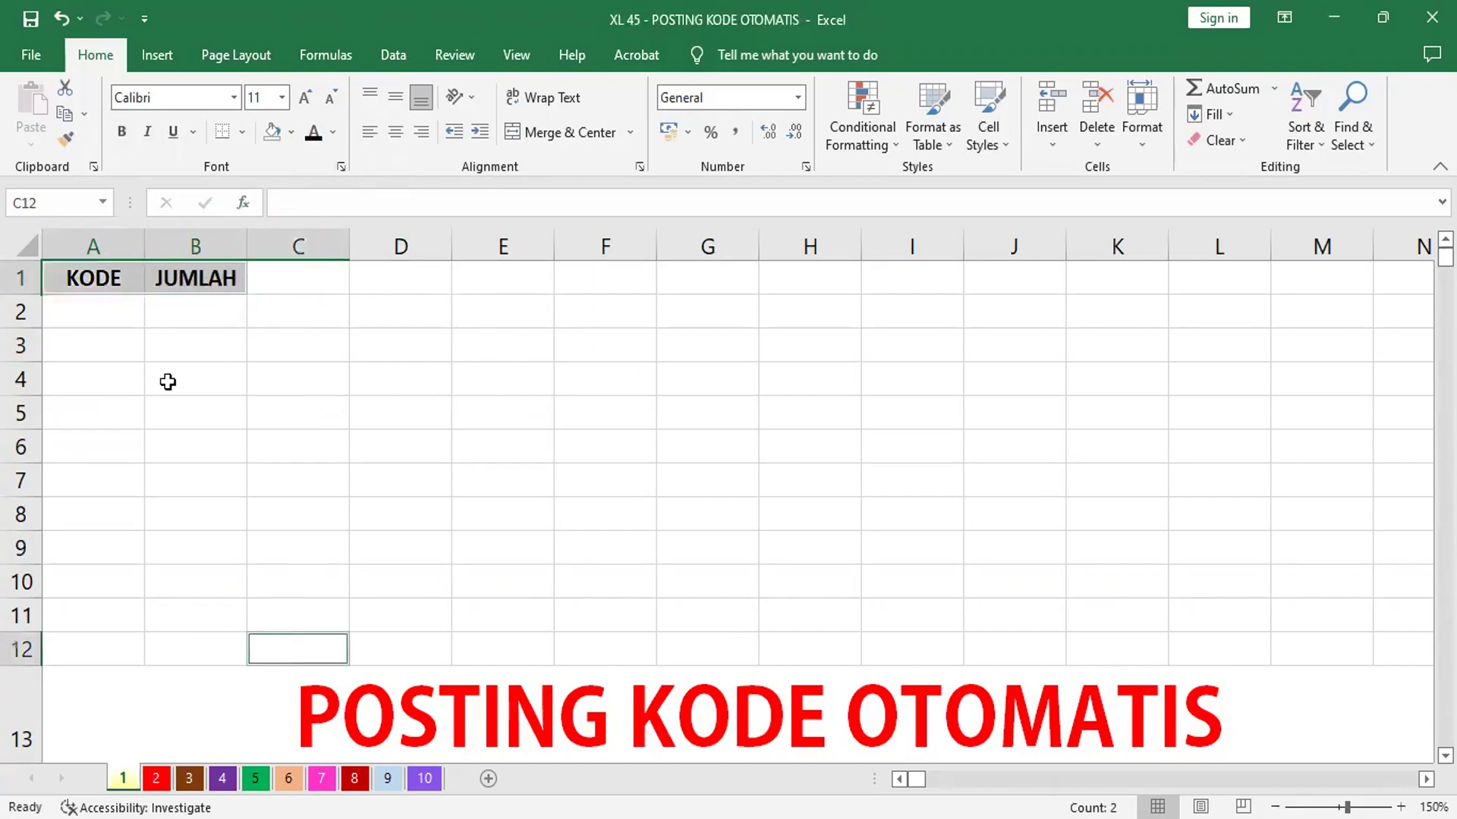
pyautogui.click(101, 277)
pyautogui.keyDown('shift'); pyautogui.click(231, 645); pyautogui.keyUp('shift')
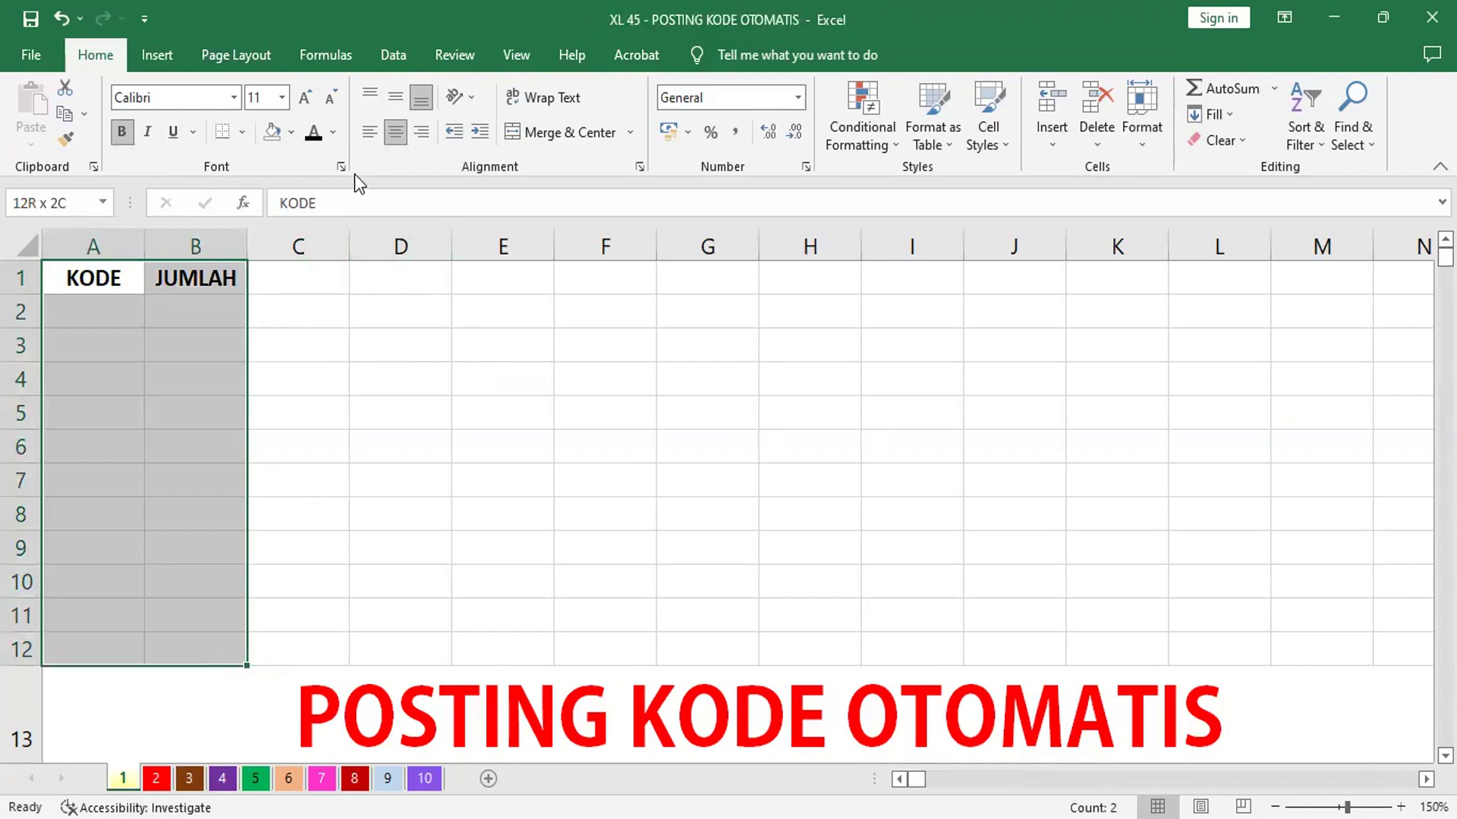
pyautogui.click(243, 135)
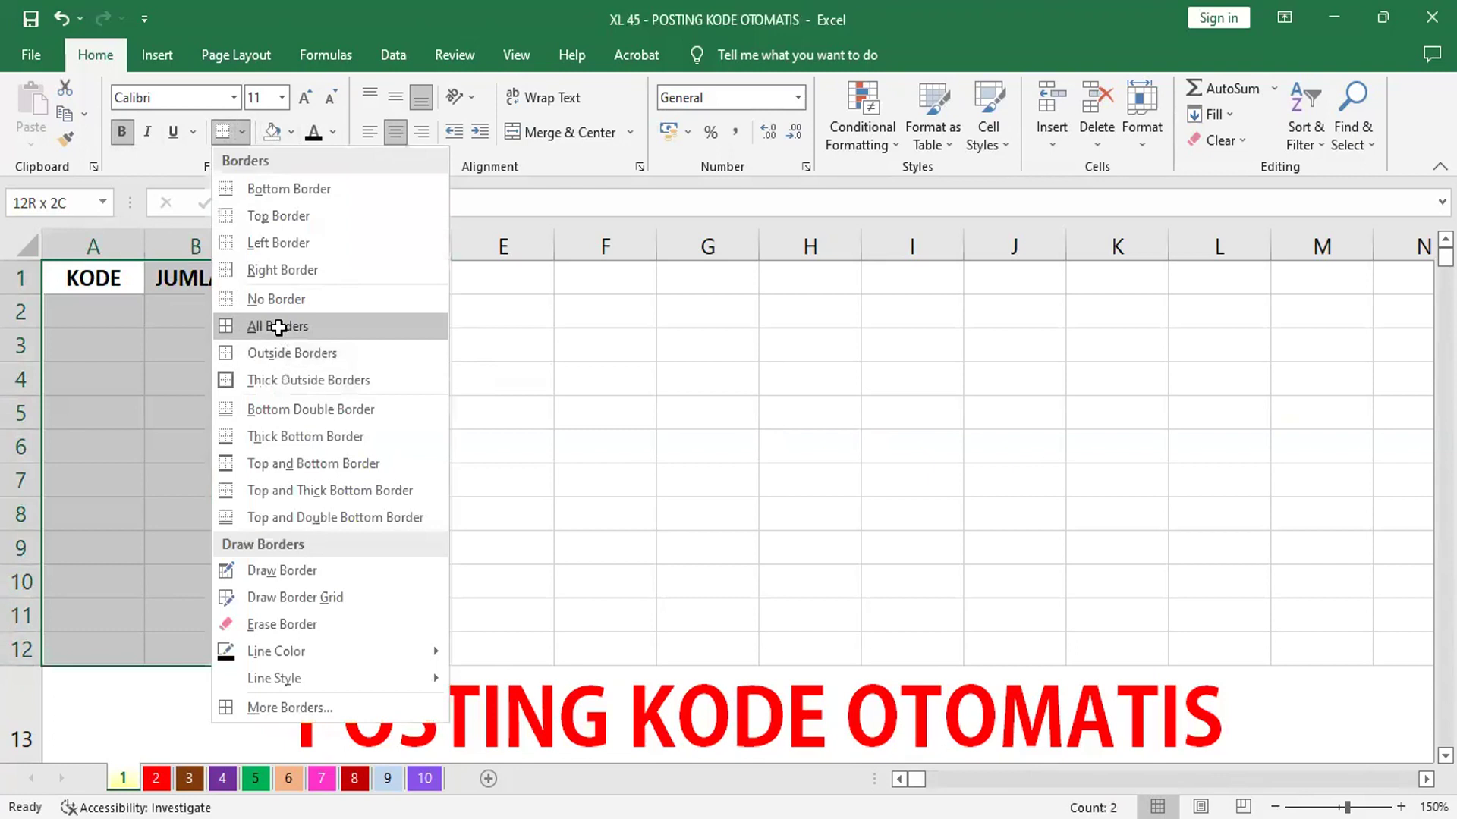
pyautogui.click(279, 326)
pyautogui.click(60, 313)
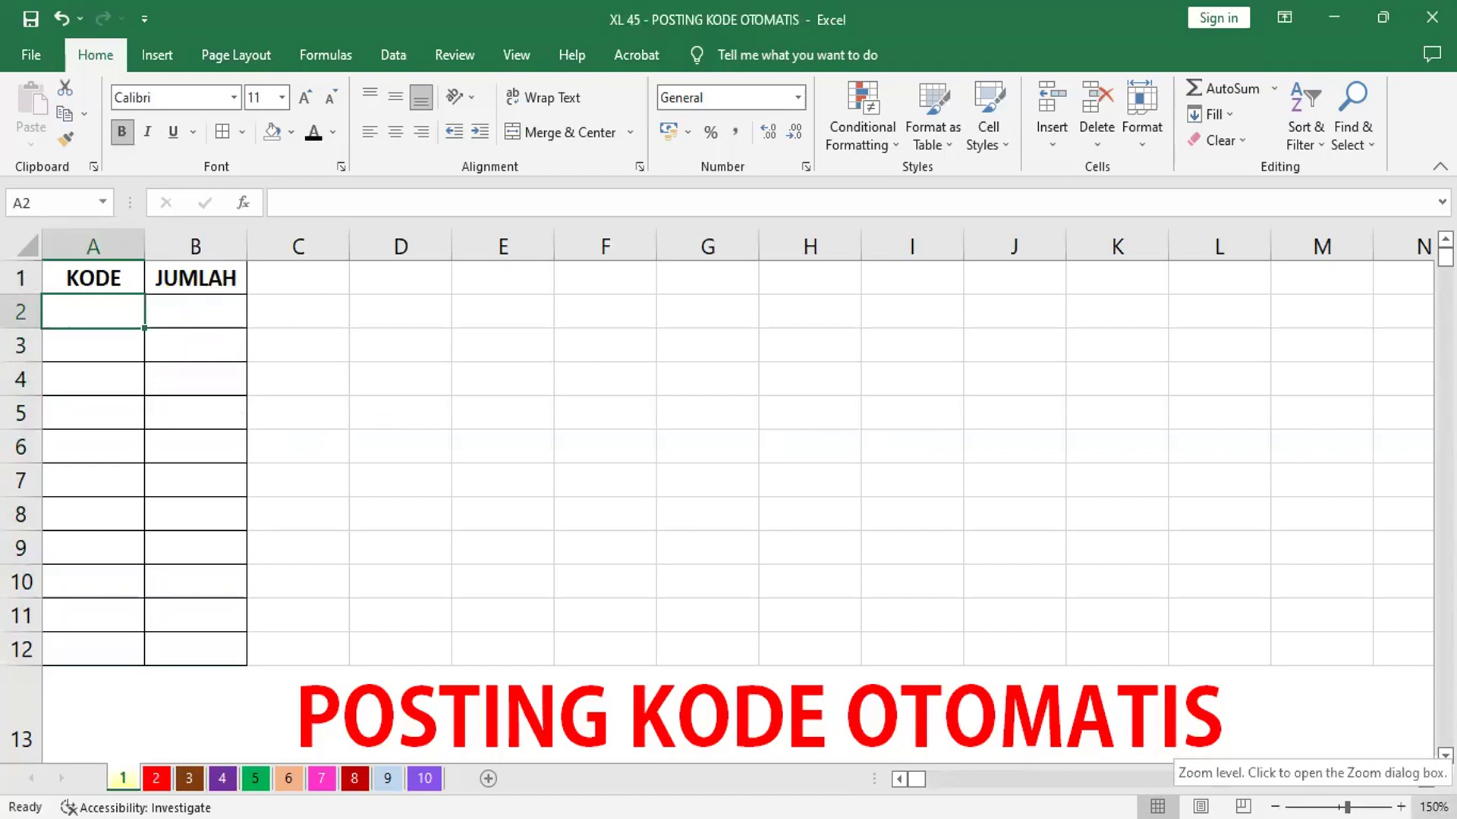
# Try to center the contents of column A
pyautogui.click(92, 246)
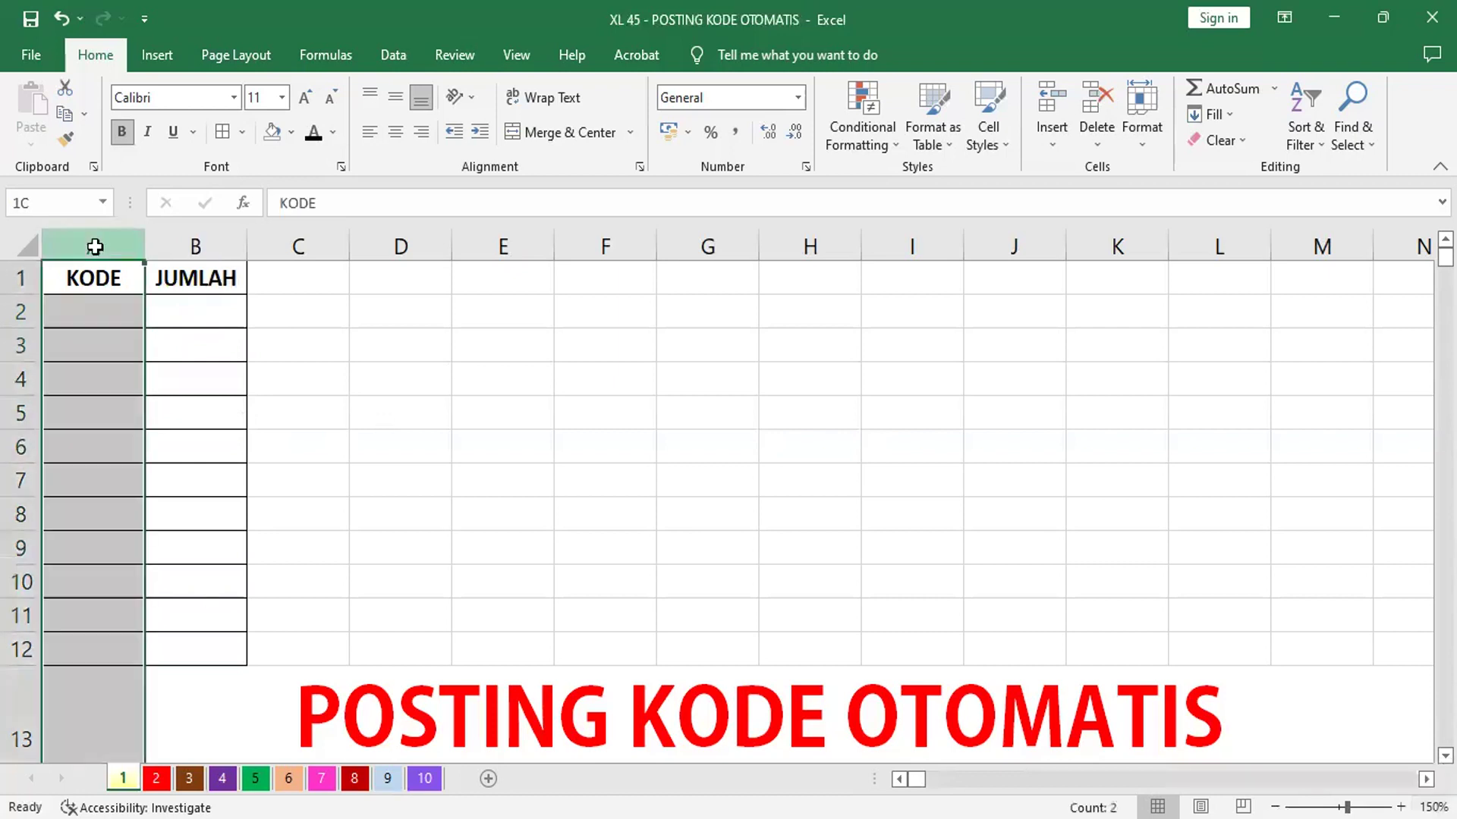
pyautogui.click(393, 135)
# Enter the codes 5 and 7 in cells A2 and A3, and center the contents of column A
pyautogui.click(111, 313)
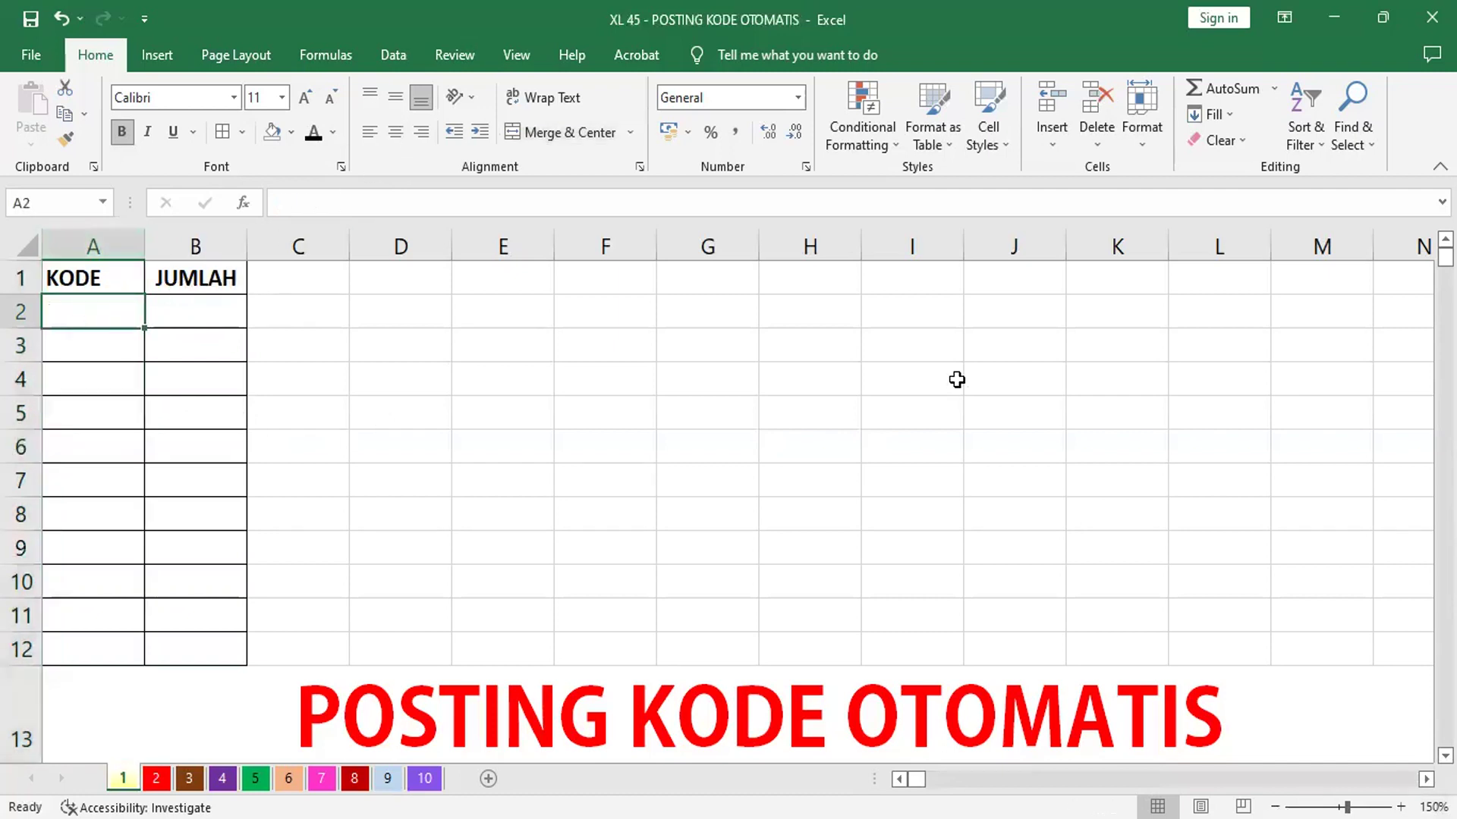
pyautogui.write('5')
pyautogui.press('Return')
pyautogui.write('7')
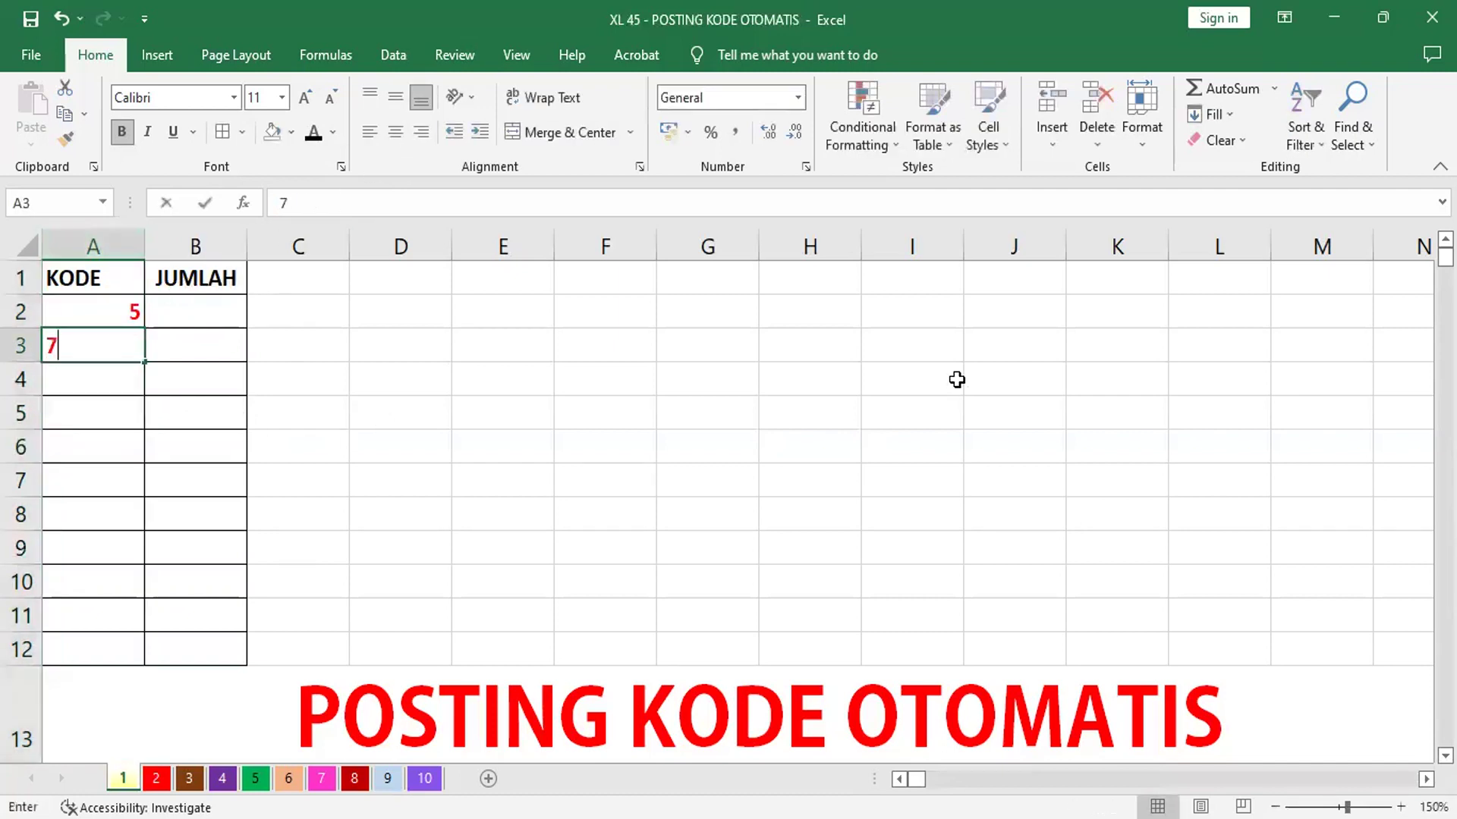
pyautogui.press('Return')
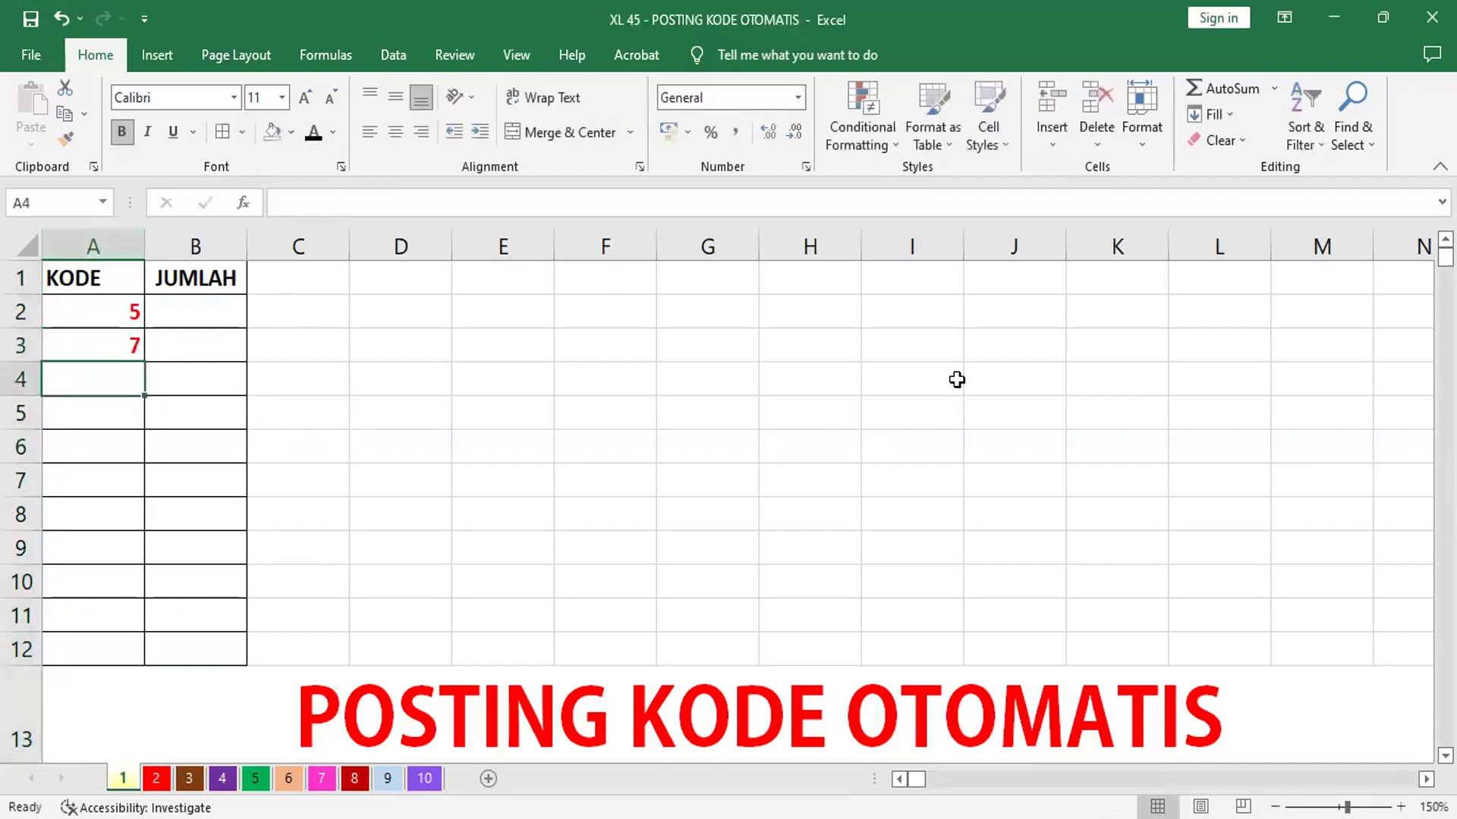
pyautogui.click(93, 247)
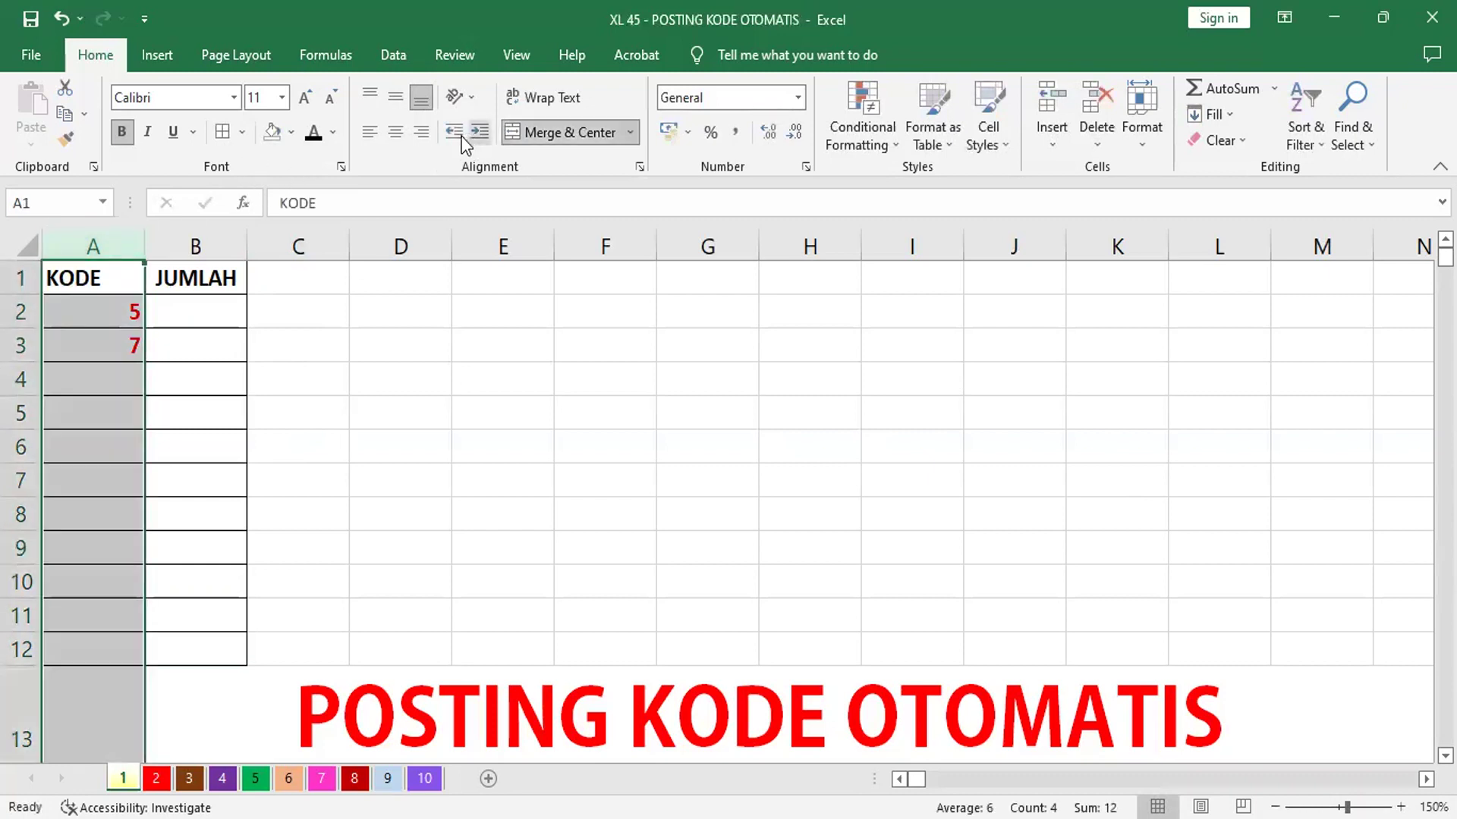
pyautogui.click(396, 133)
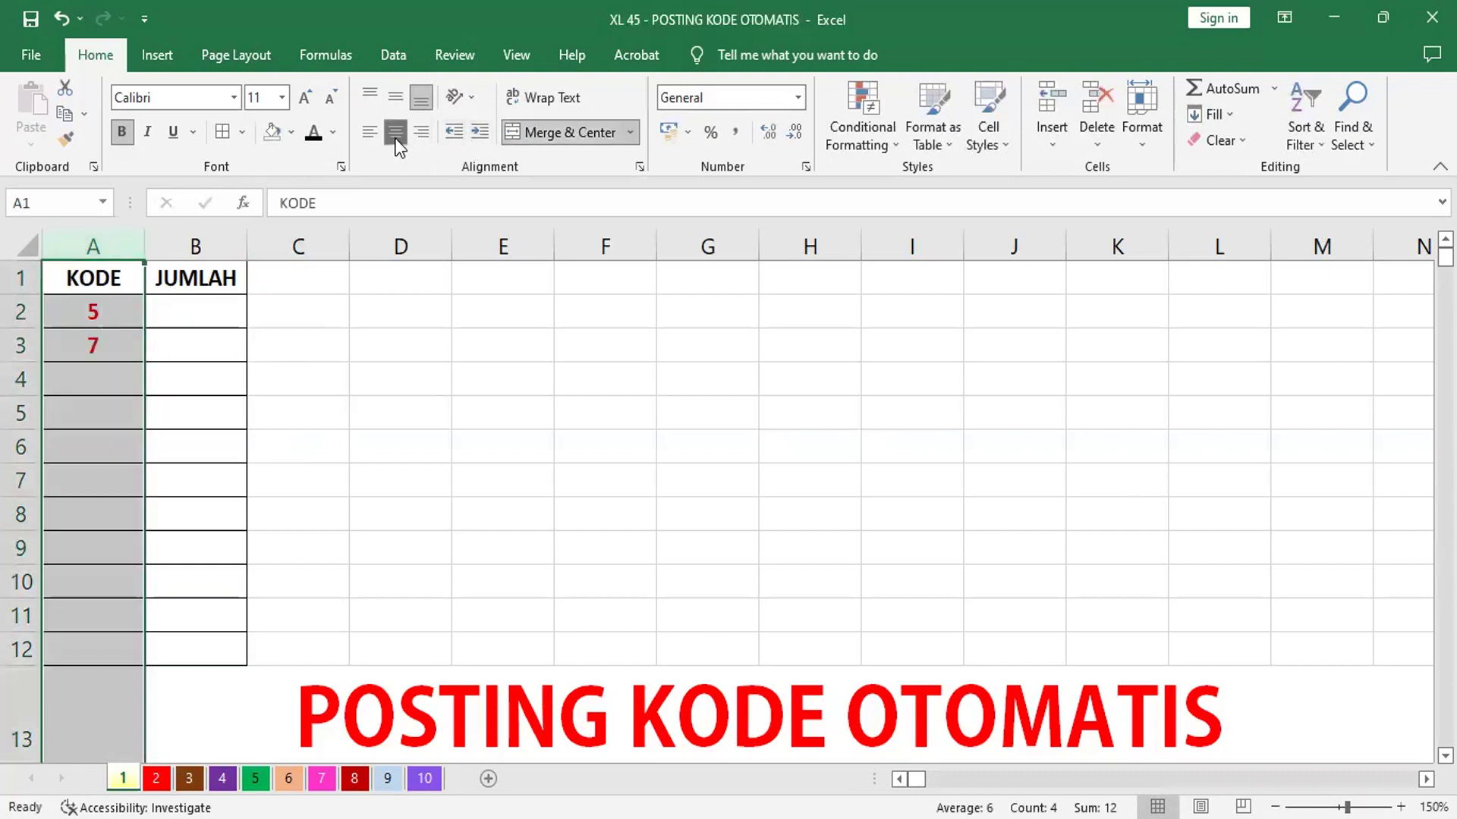
# Enter the codes 2, 3, 6, 5, 2, 3, 6 and 7 in cells A4 through A11
pyautogui.click(91, 380)
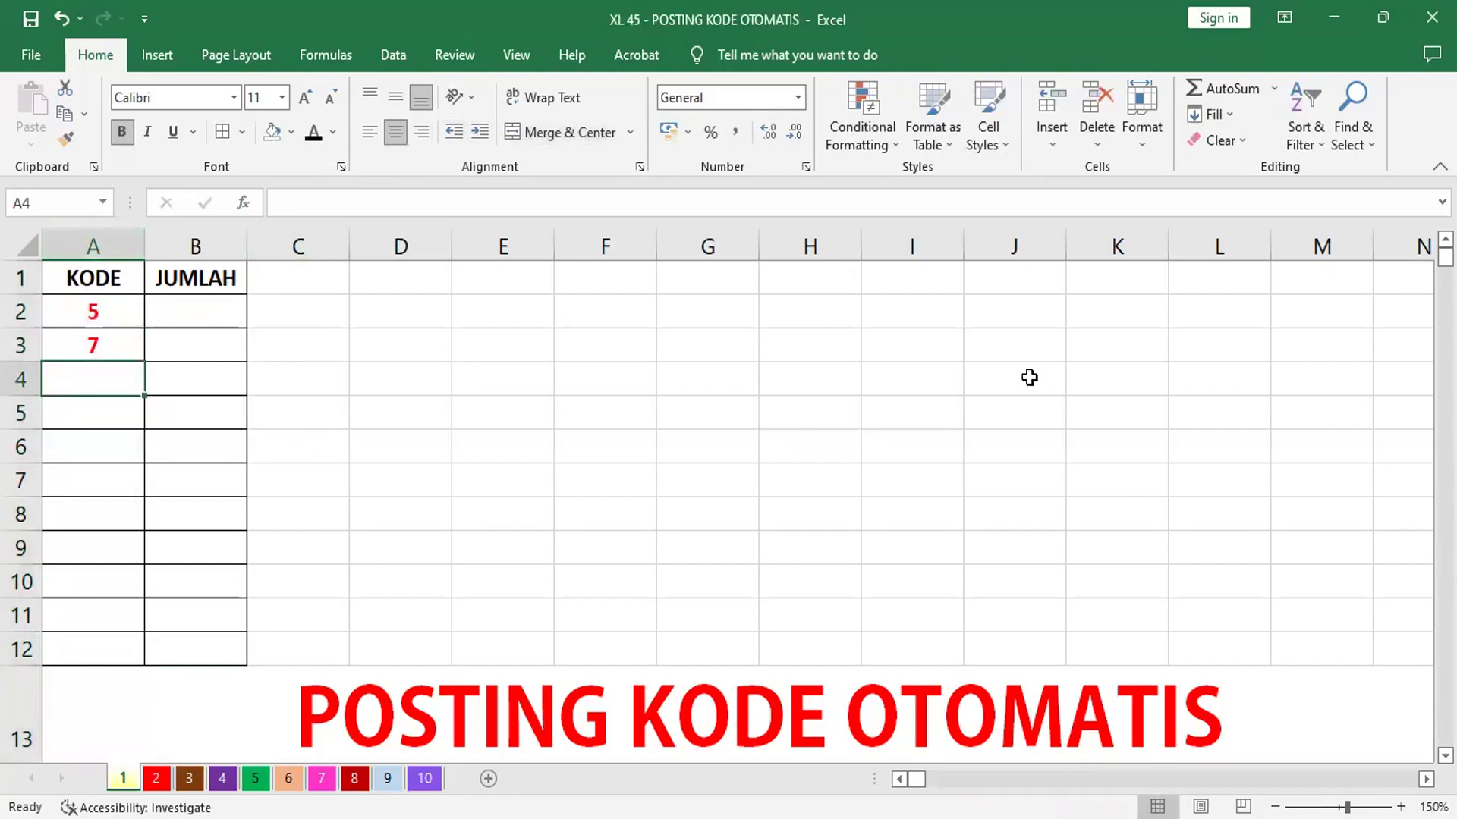
pyautogui.write('2')
pyautogui.press('Return')
pyautogui.write('3')
pyautogui.press('Return')
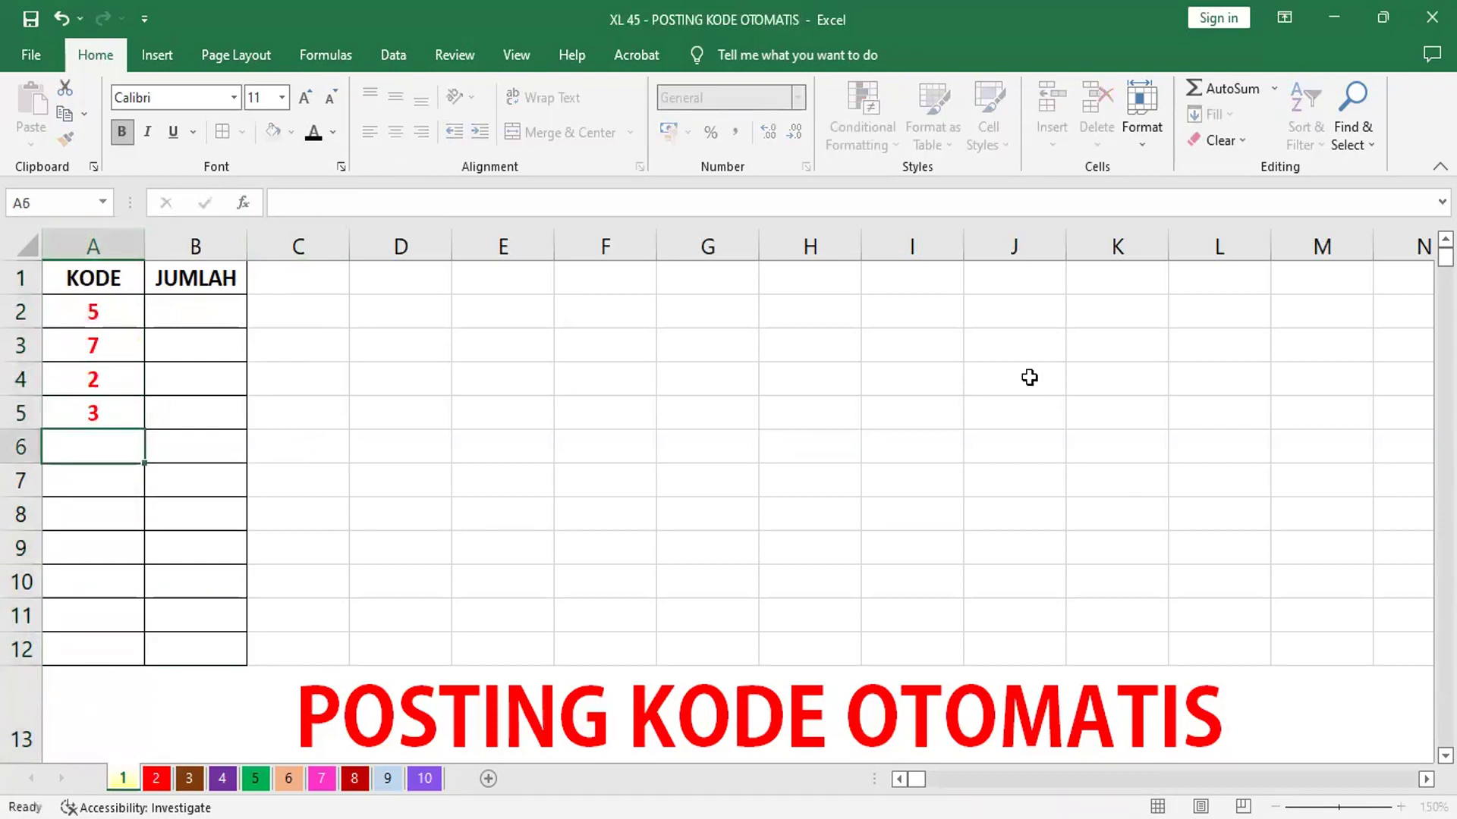
pyautogui.write('6')
pyautogui.press('Return')
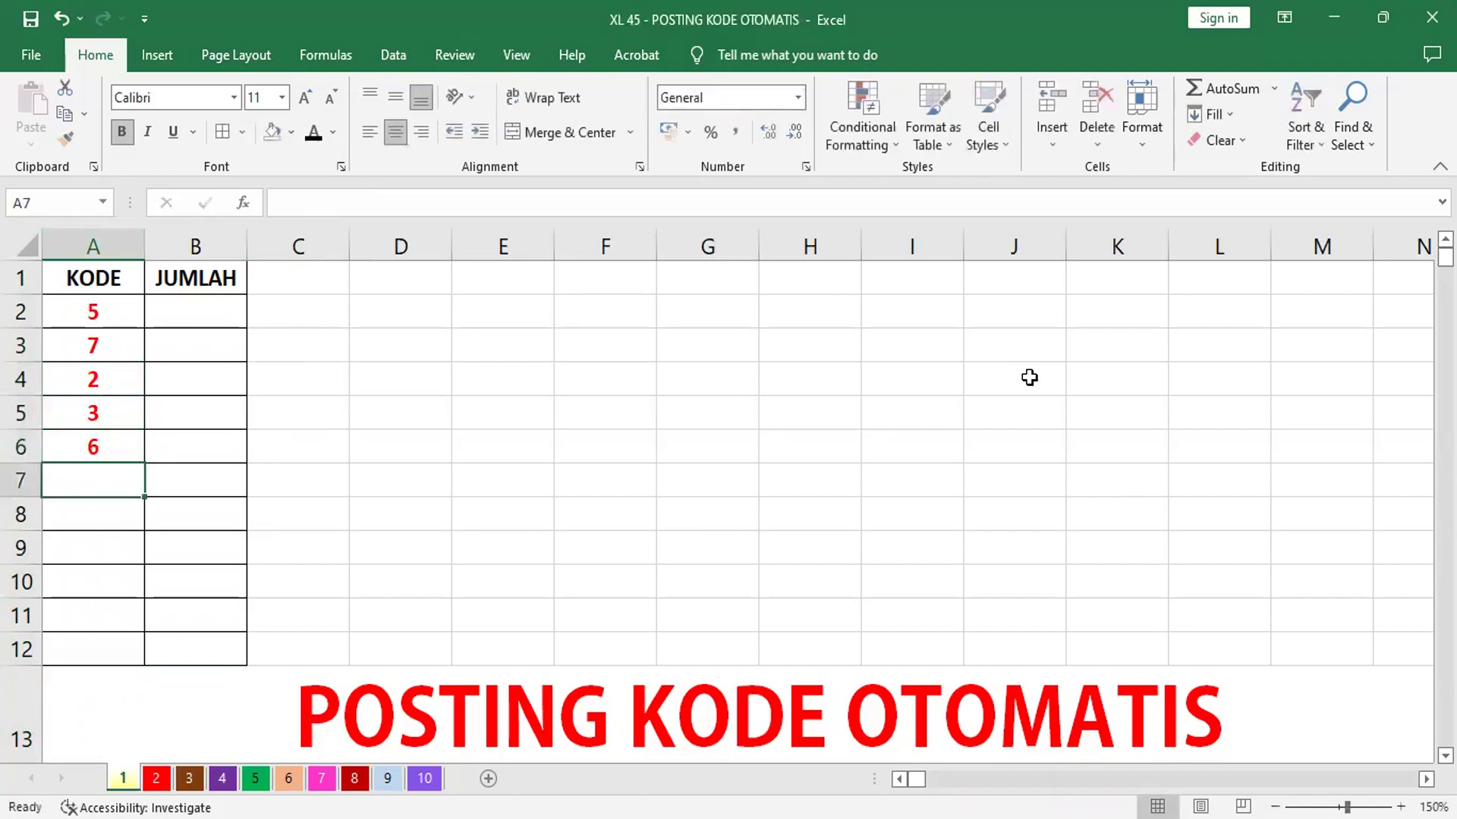
pyautogui.write('5')
pyautogui.press('Return')
pyautogui.write('2')
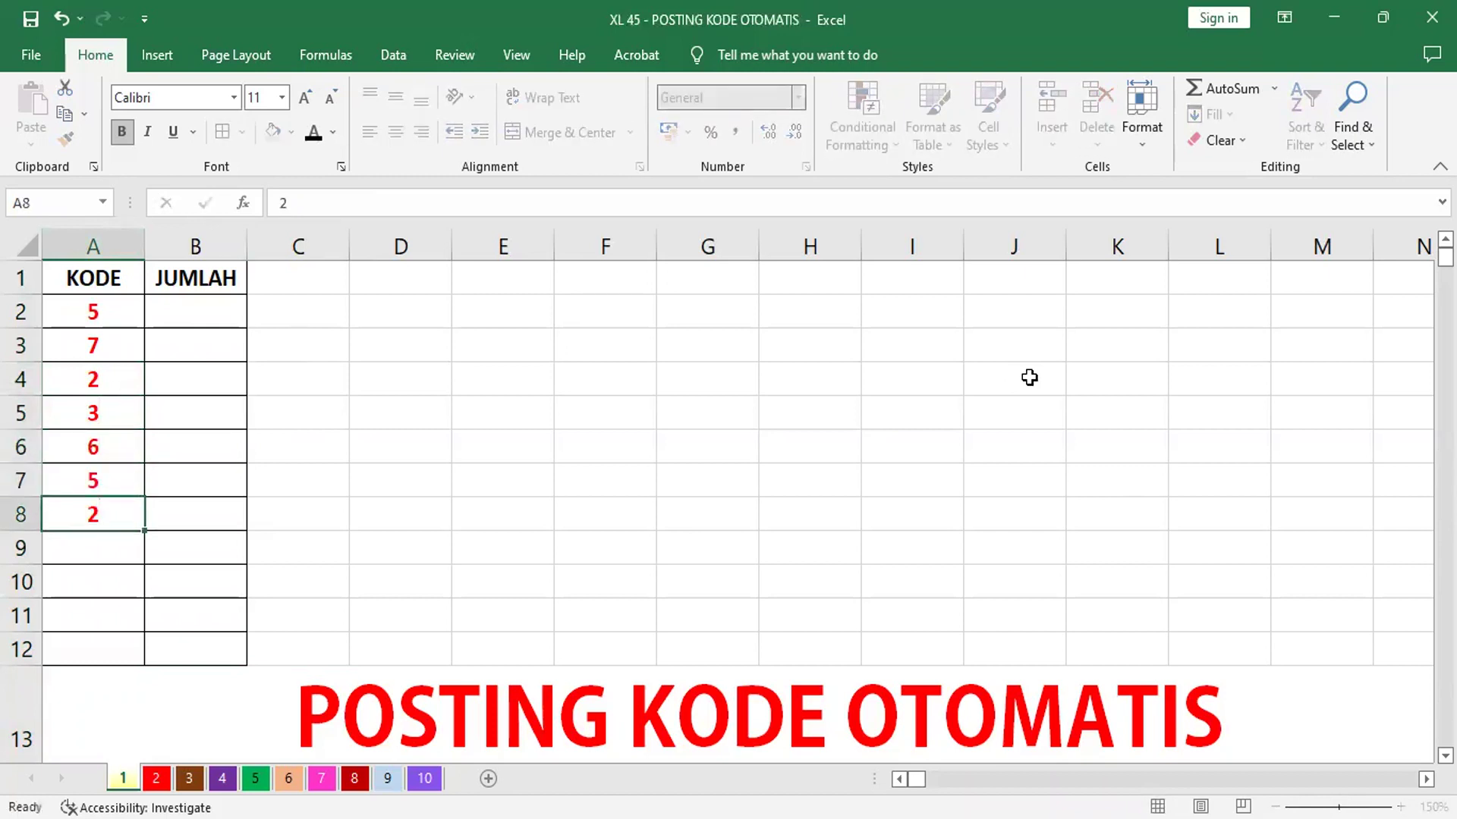
pyautogui.press('Return')
pyautogui.write('3')
pyautogui.press('Return')
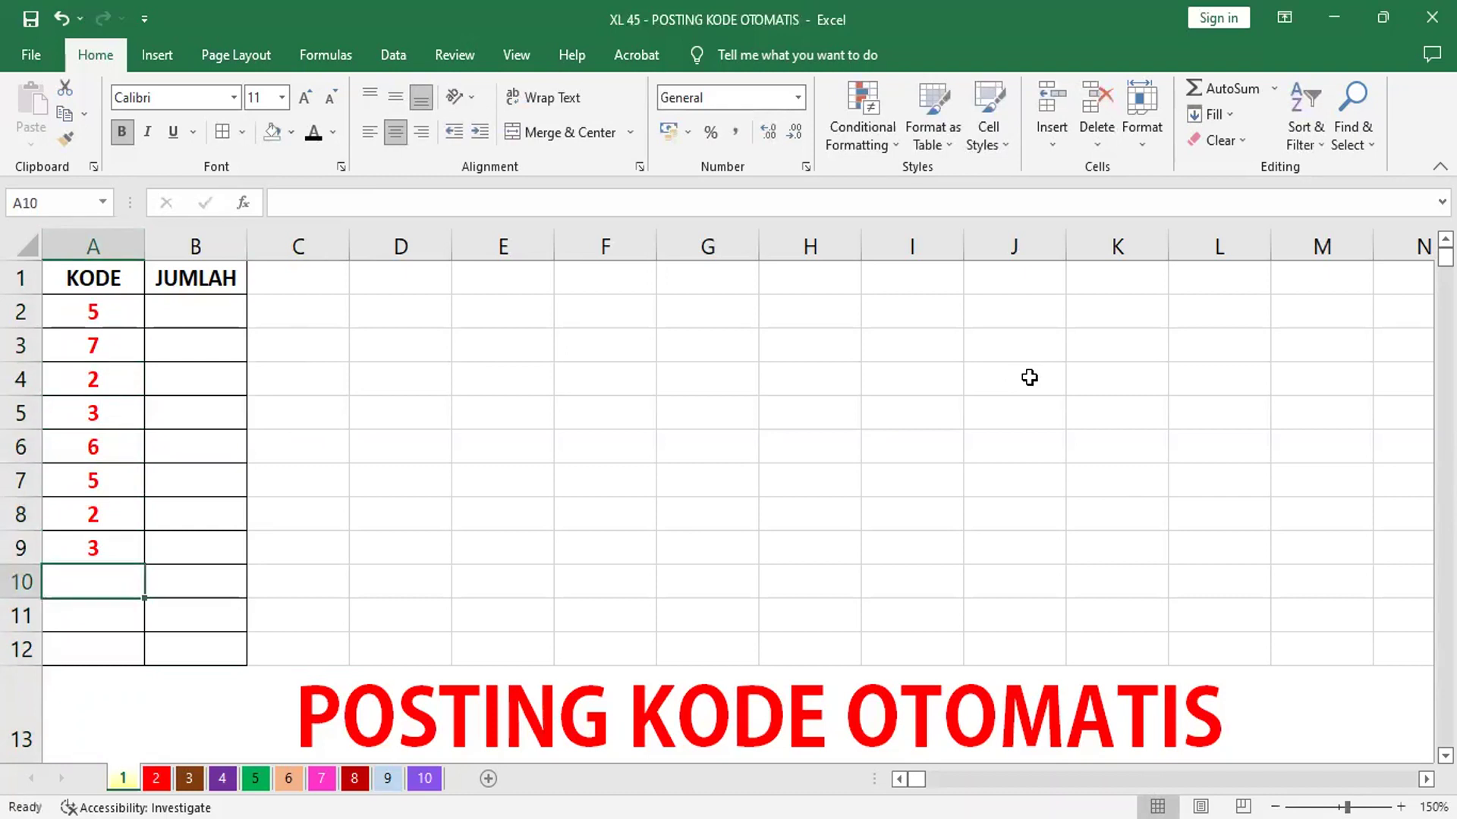
pyautogui.write('6')
pyautogui.press('Return')
pyautogui.write('7')
pyautogui.press('Return')
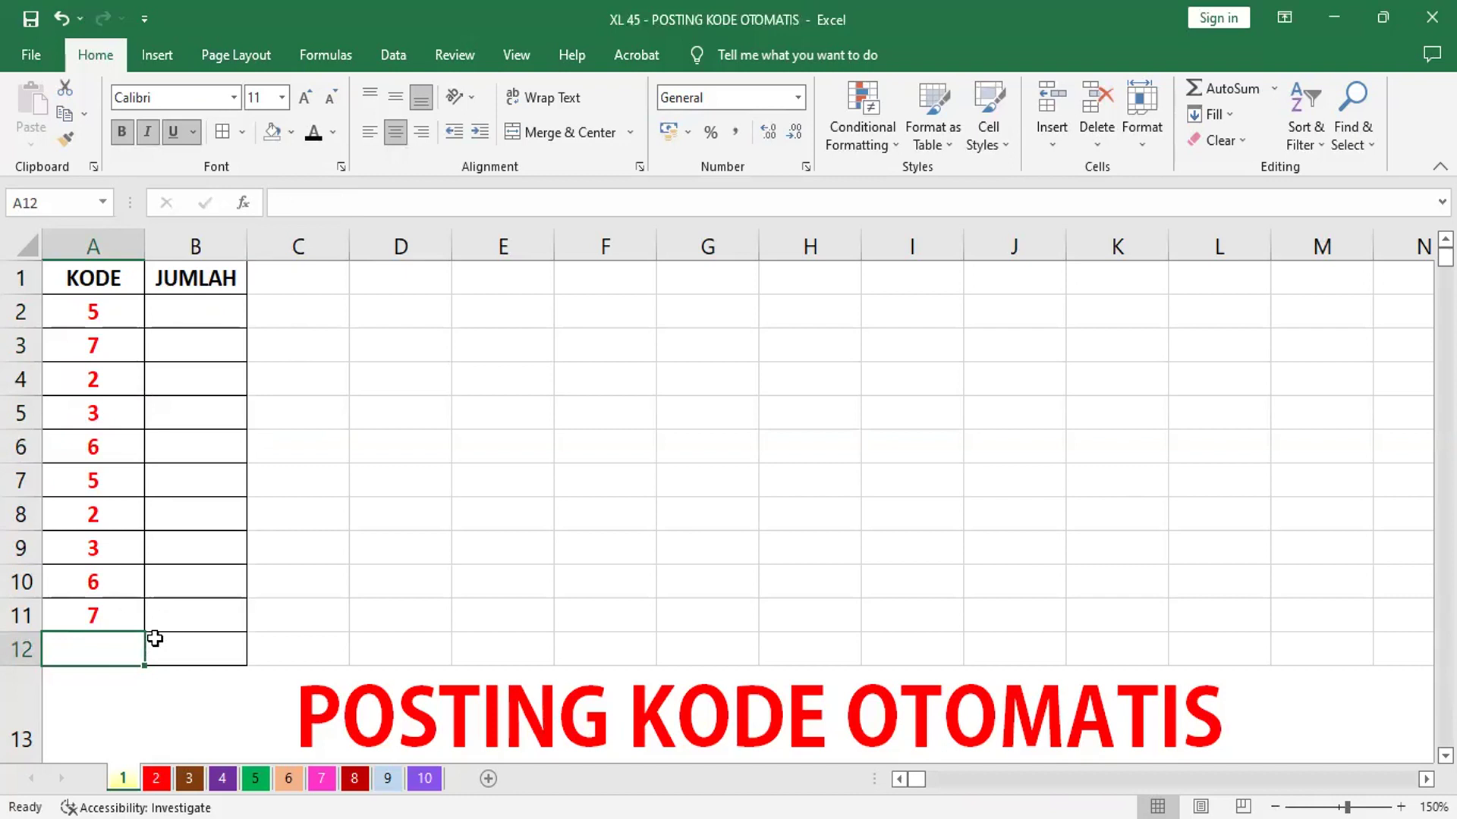
# Enter code 2 in cell A12 and copy the formatting of cell A11 onto it
pyautogui.press('Return')
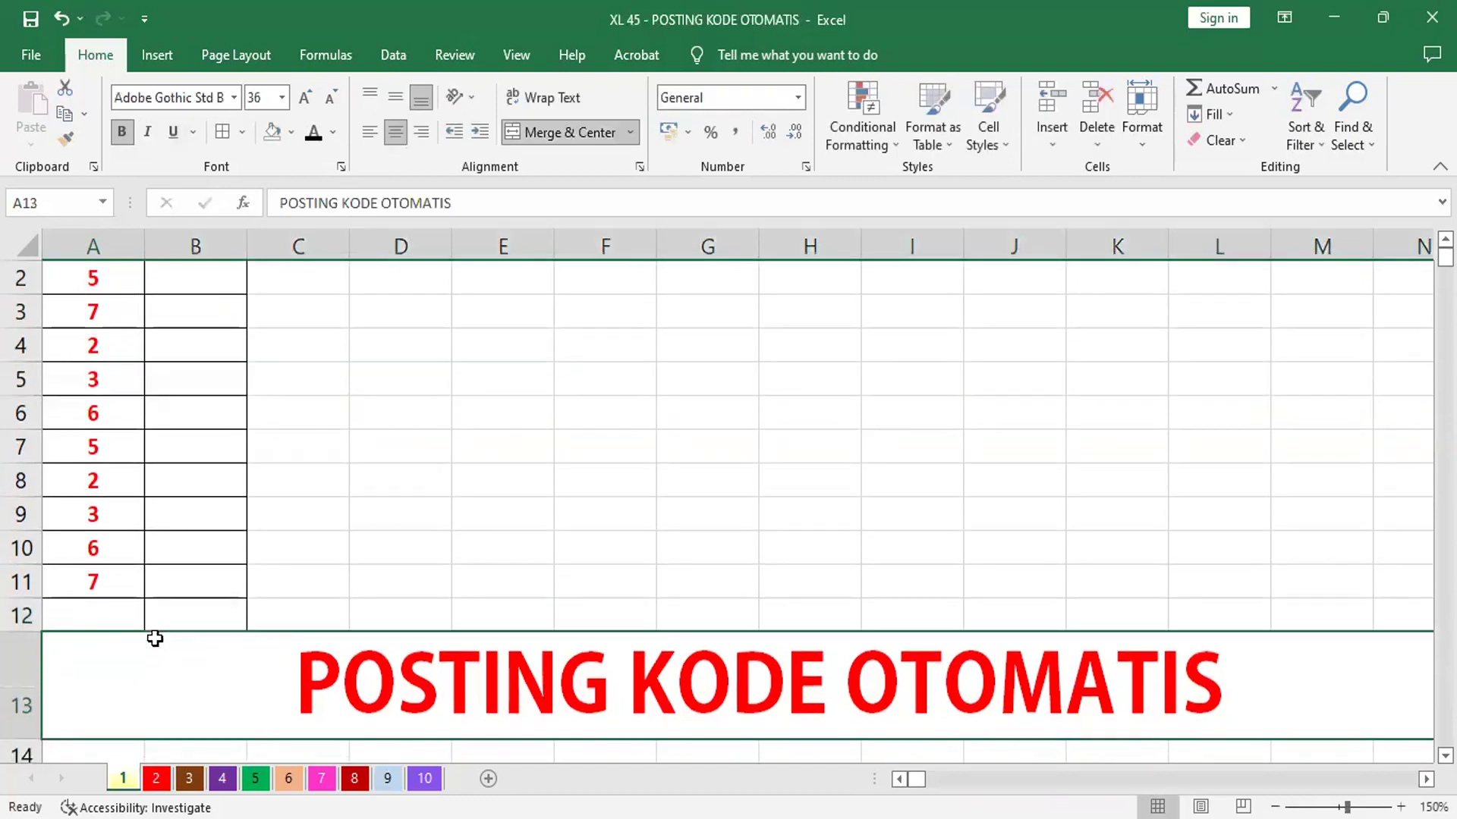
pyautogui.click(87, 607)
pyautogui.press('Return')
pyautogui.click(89, 577)
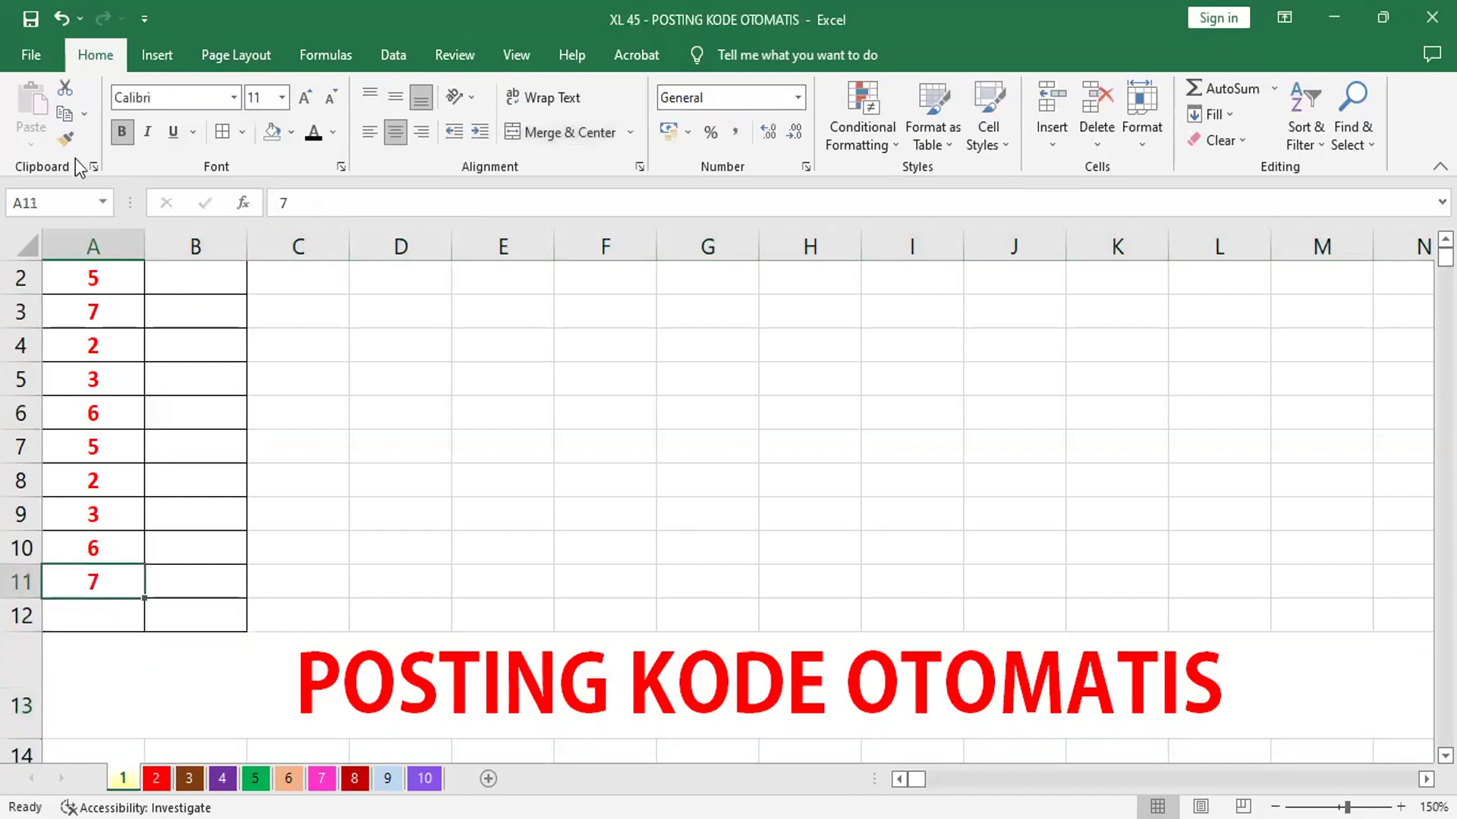
pyautogui.click(65, 139)
pyautogui.click(99, 620)
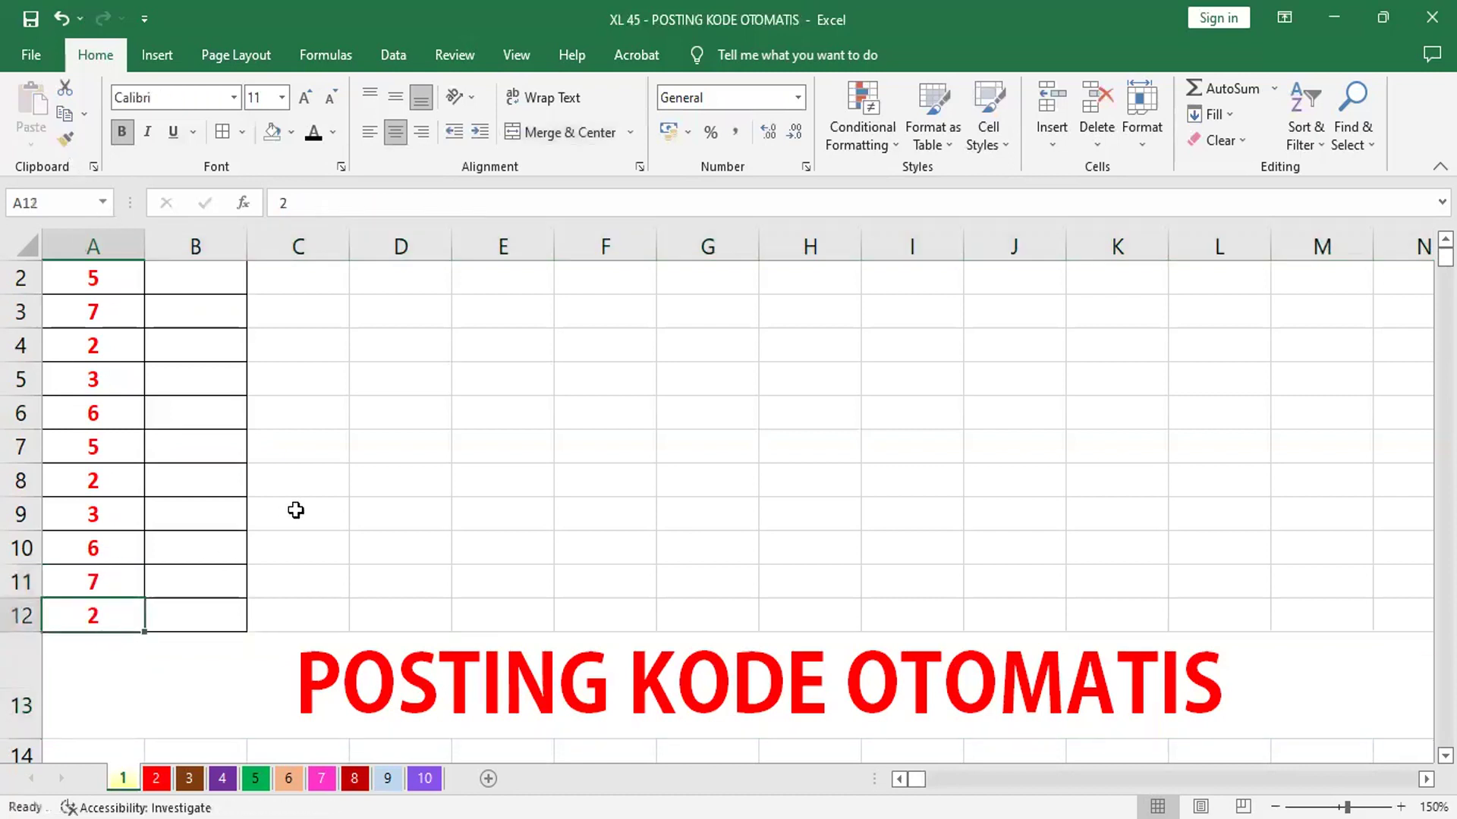
pyautogui.scroll(1, 427, 467)
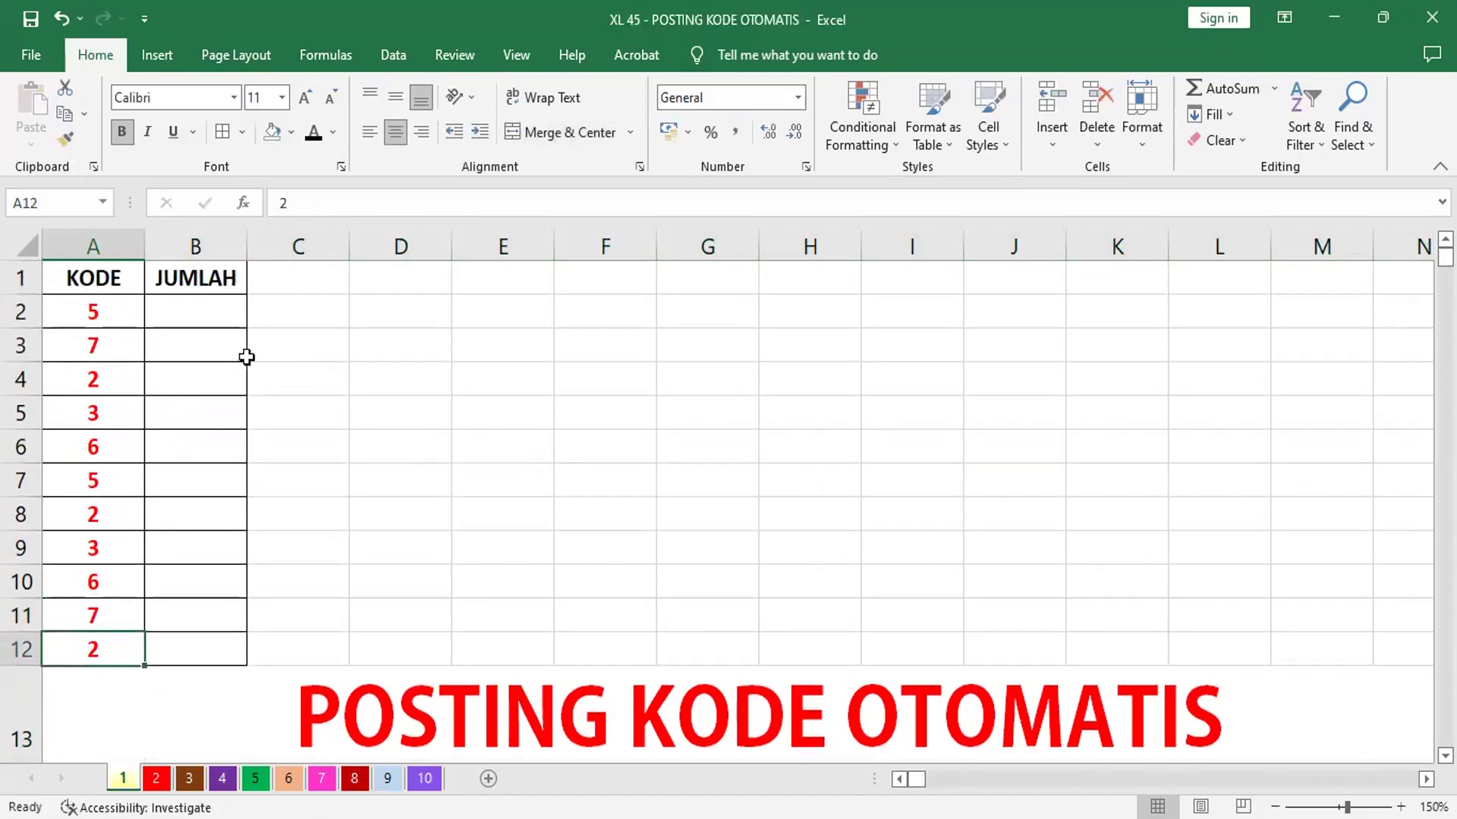
# Copy the codes in A2:A12 and paste them into column G starting at cell G2
pyautogui.click(91, 317)
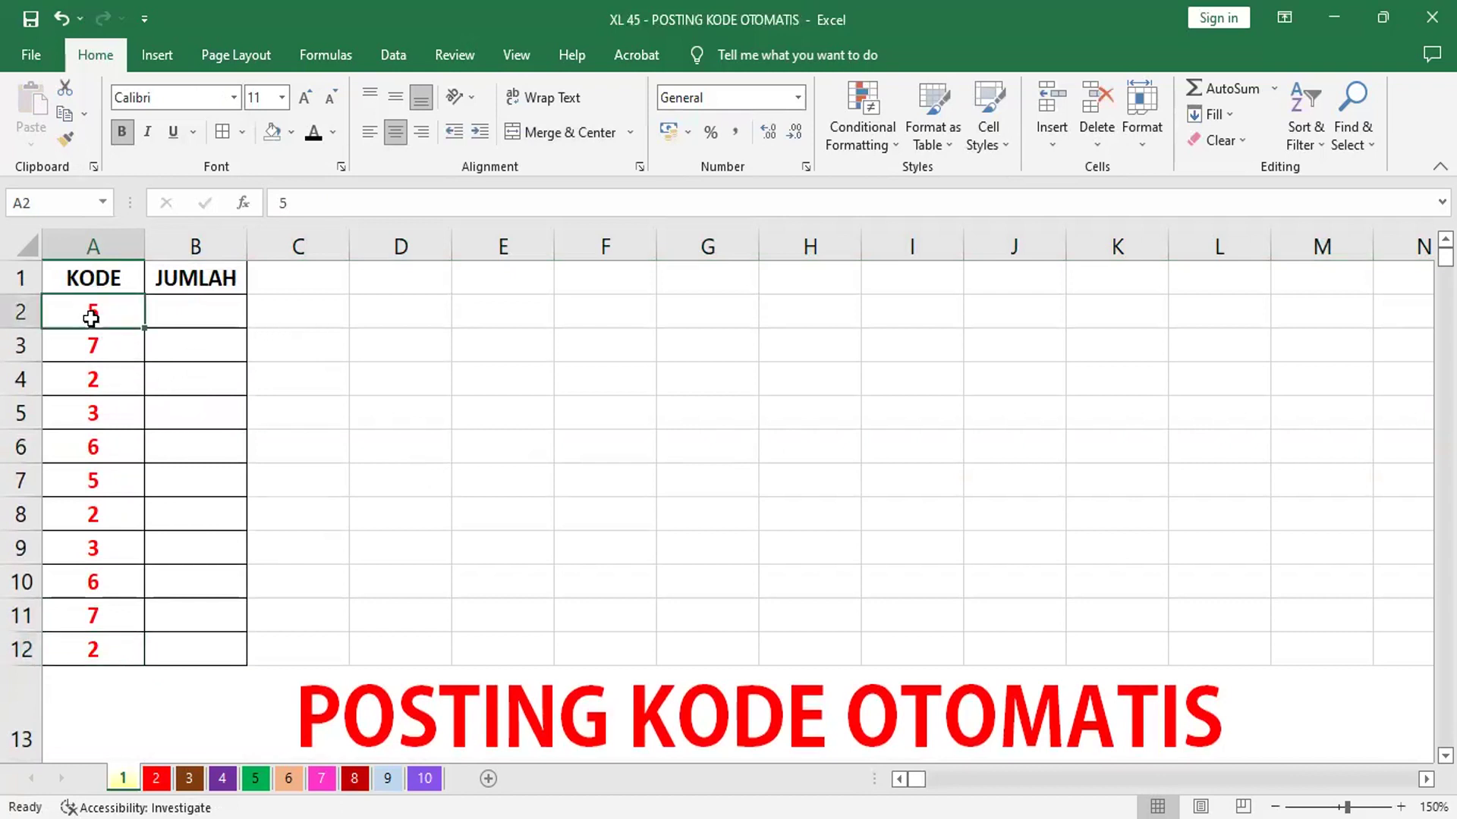
pyautogui.keyDown('shift'); pyautogui.click(84, 643); pyautogui.keyUp('shift')
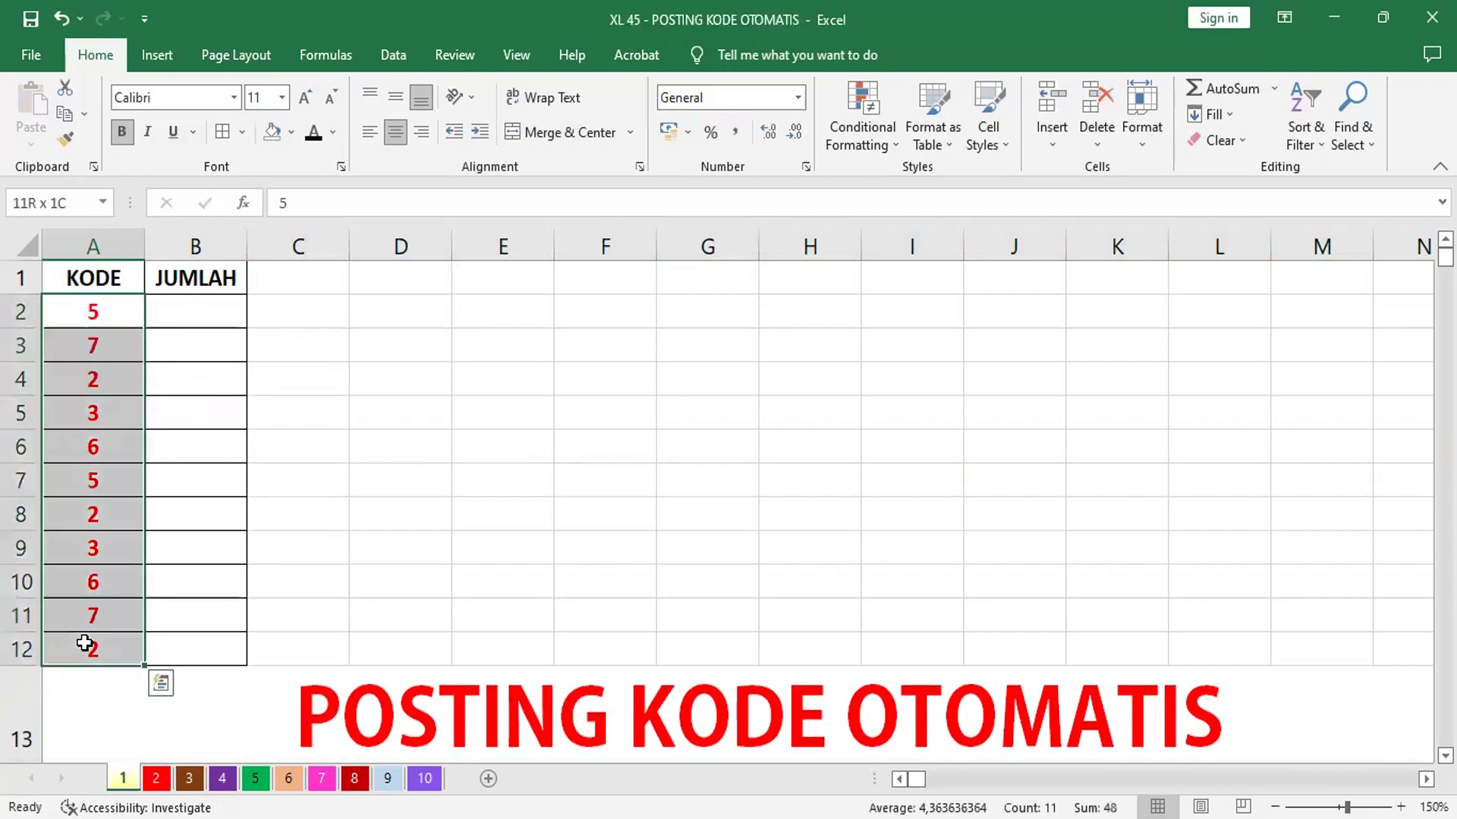
pyautogui.click(68, 112)
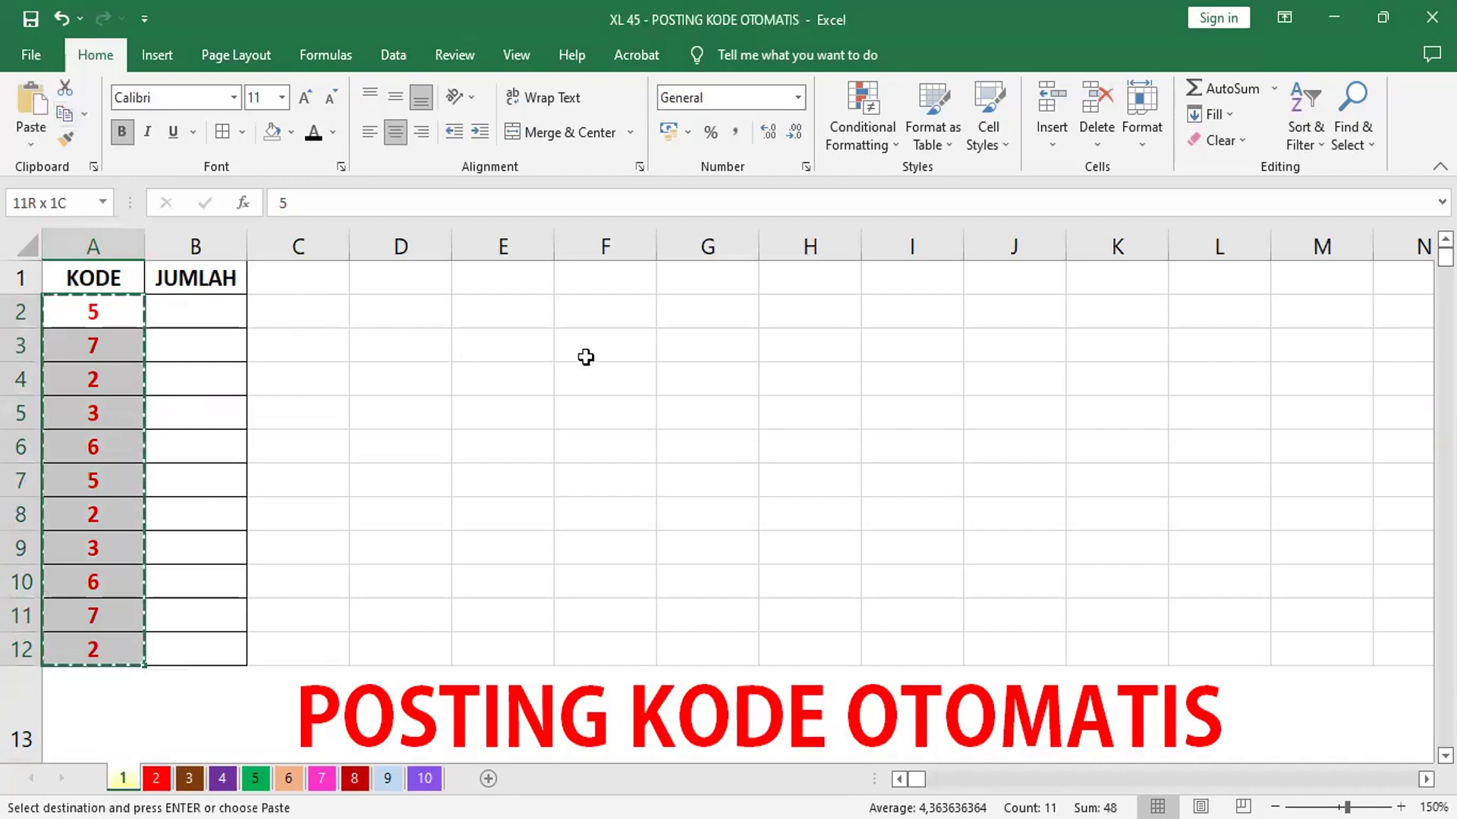
pyautogui.click(608, 308)
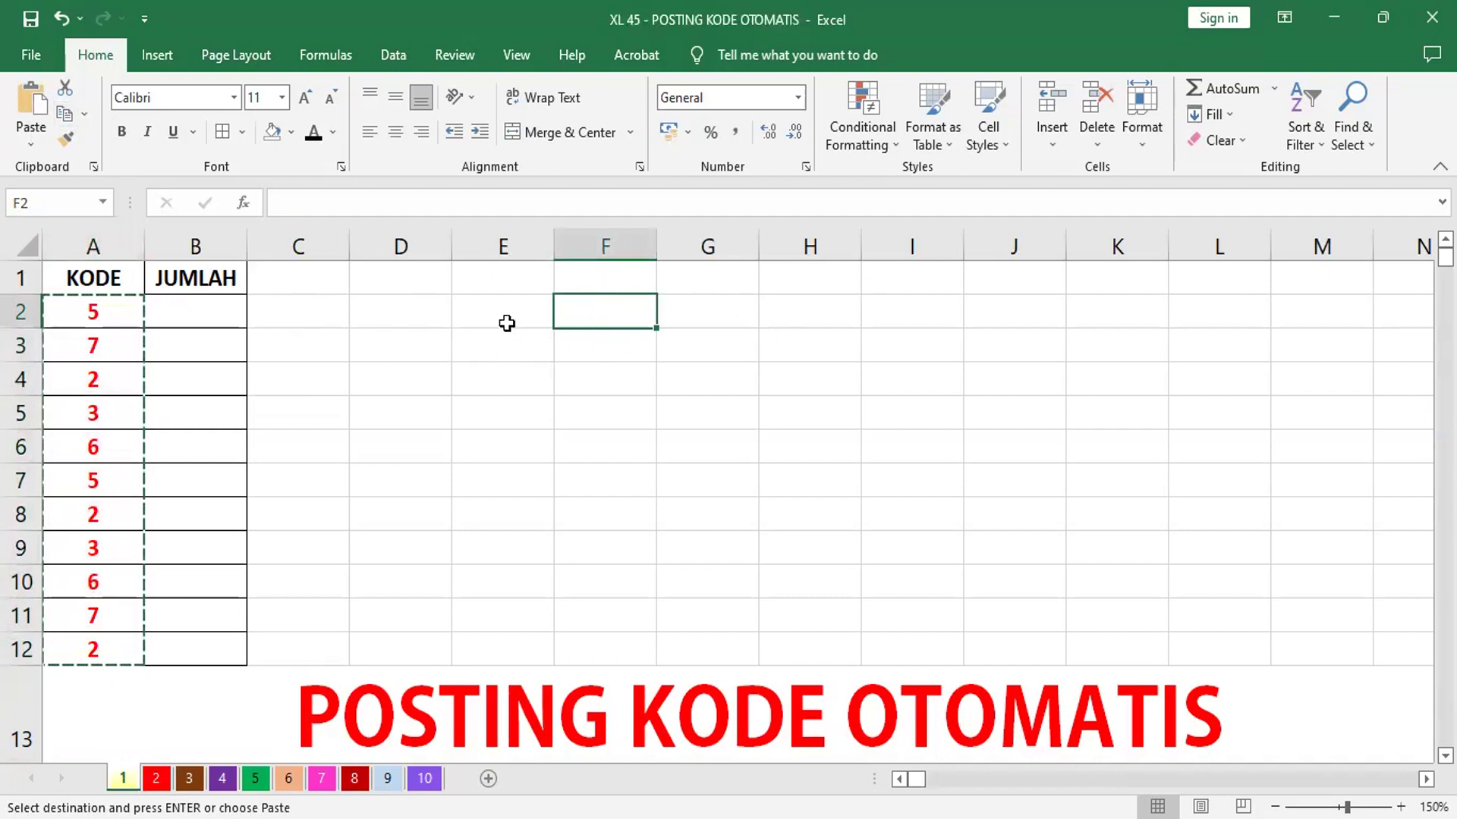
pyautogui.click(713, 308)
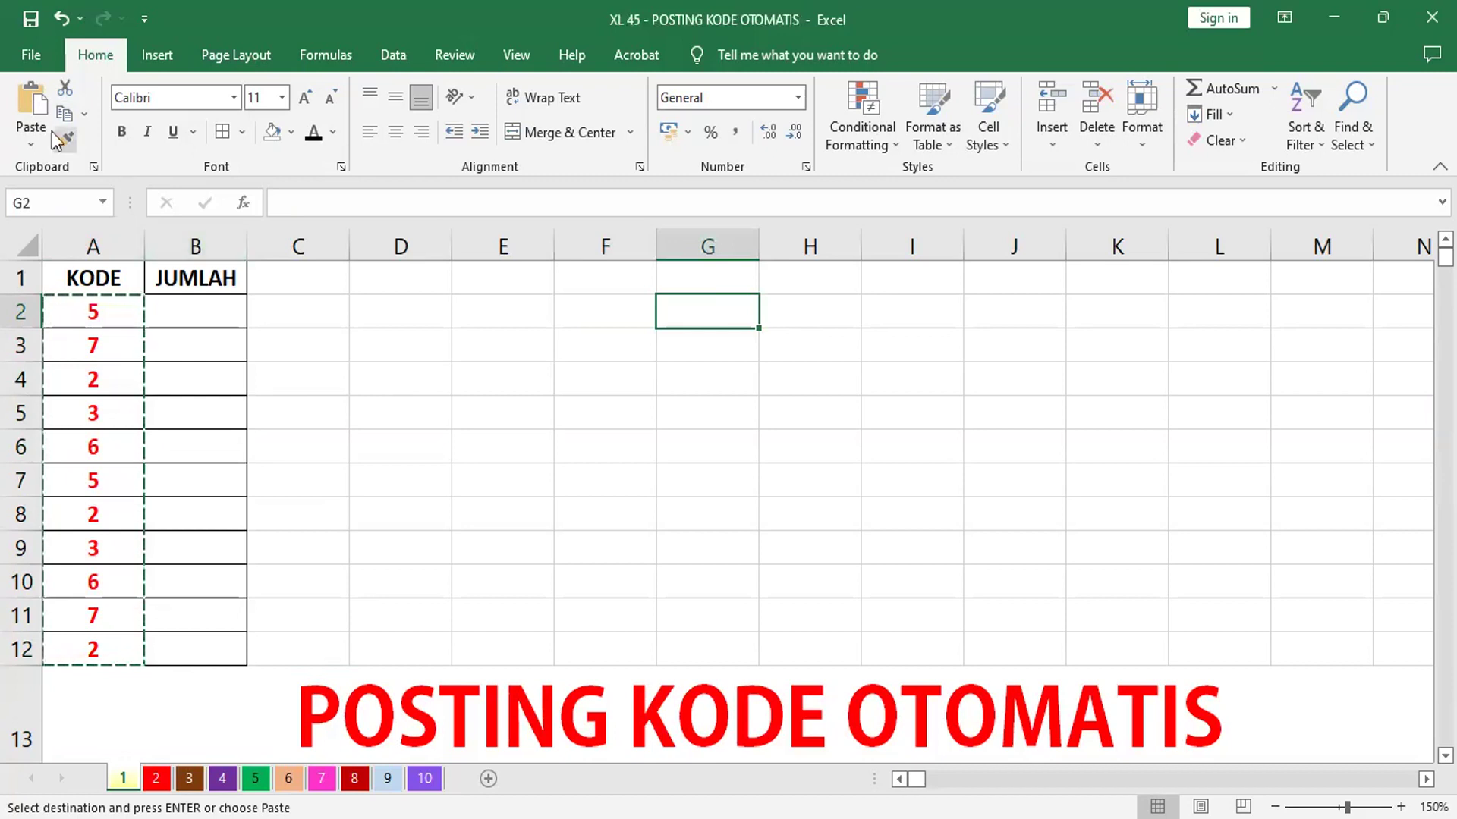
pyautogui.hotkey('ctrl', 'v')
# Fill cells F2:F12 with the number series 1 to 11 and center the numbers
pyautogui.click(622, 303)
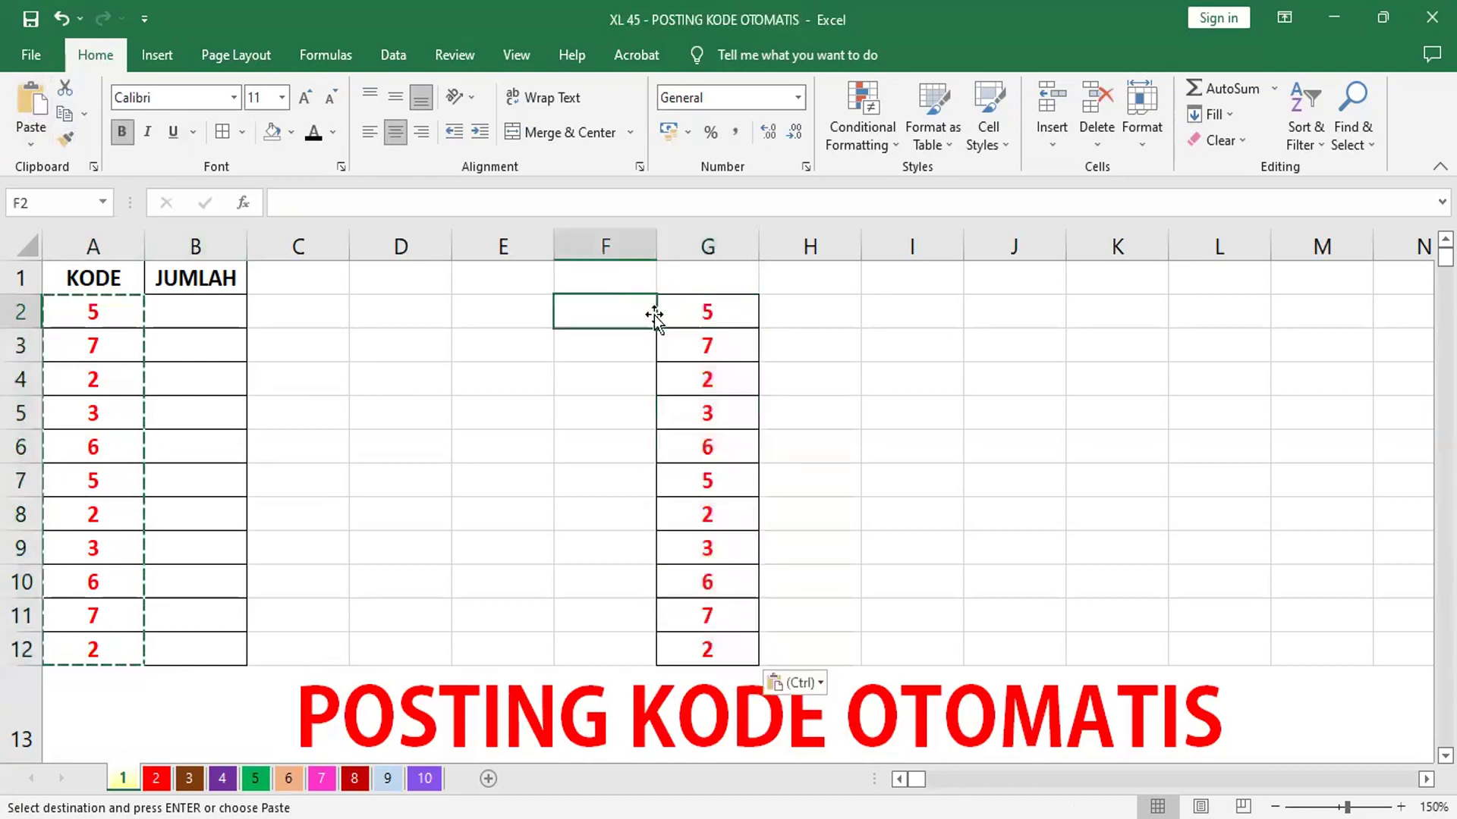
pyautogui.write('1')
pyautogui.press('Return')
pyautogui.write('2')
pyautogui.press('Return')
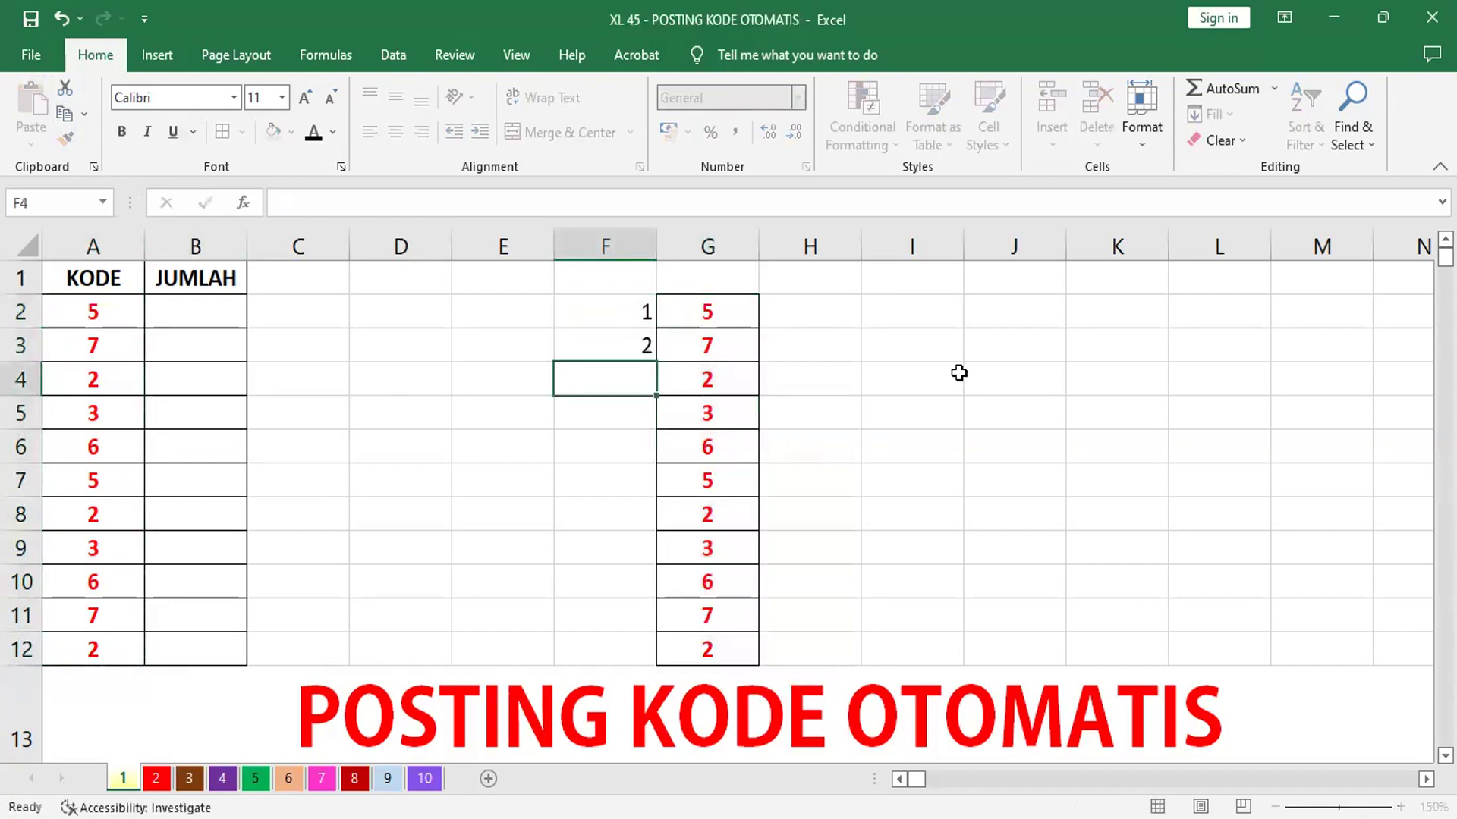
pyautogui.moveTo(640, 312); pyautogui.dragTo(647, 337)
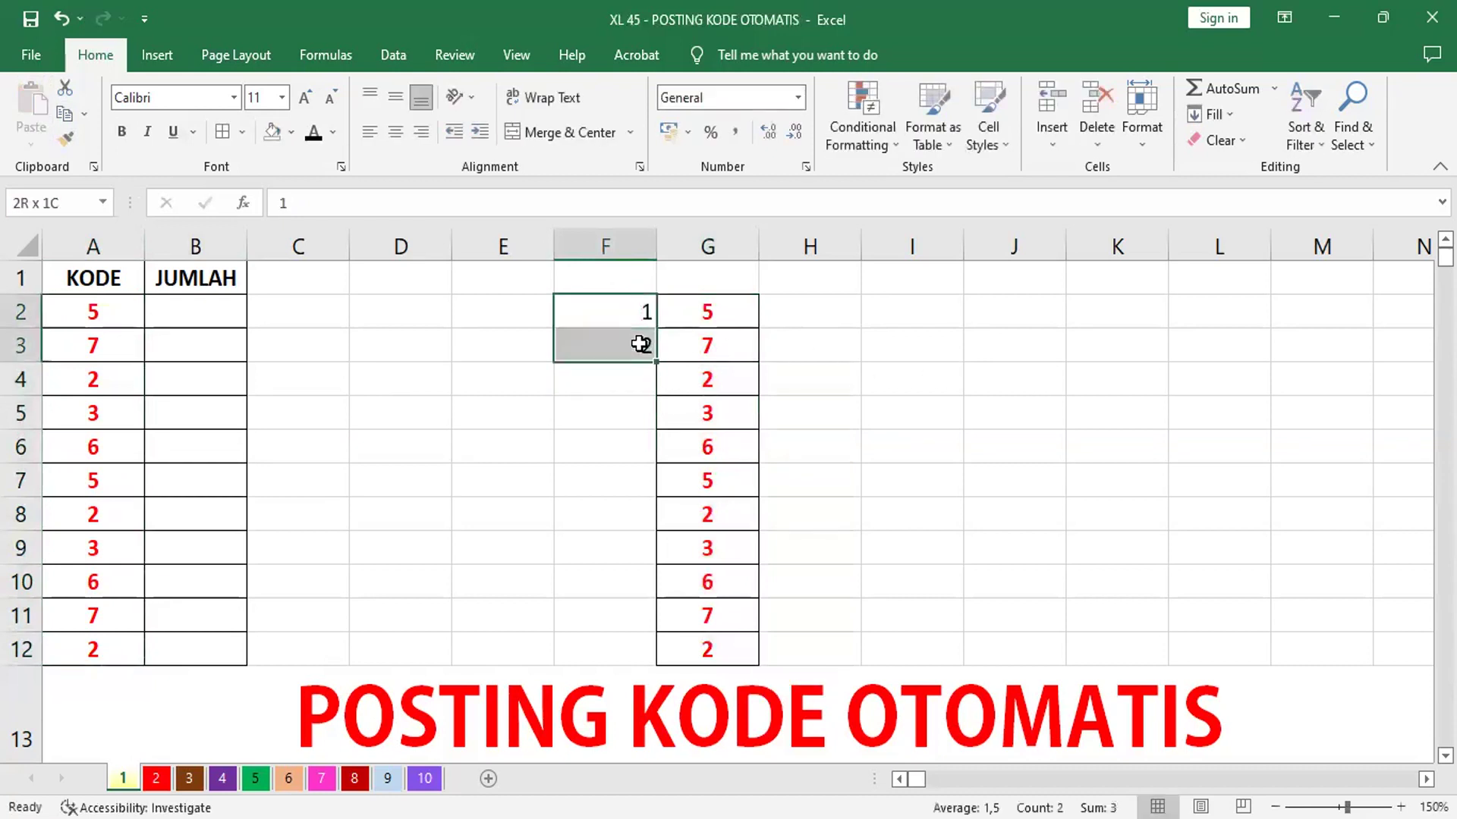
pyautogui.doubleClick(657, 364)
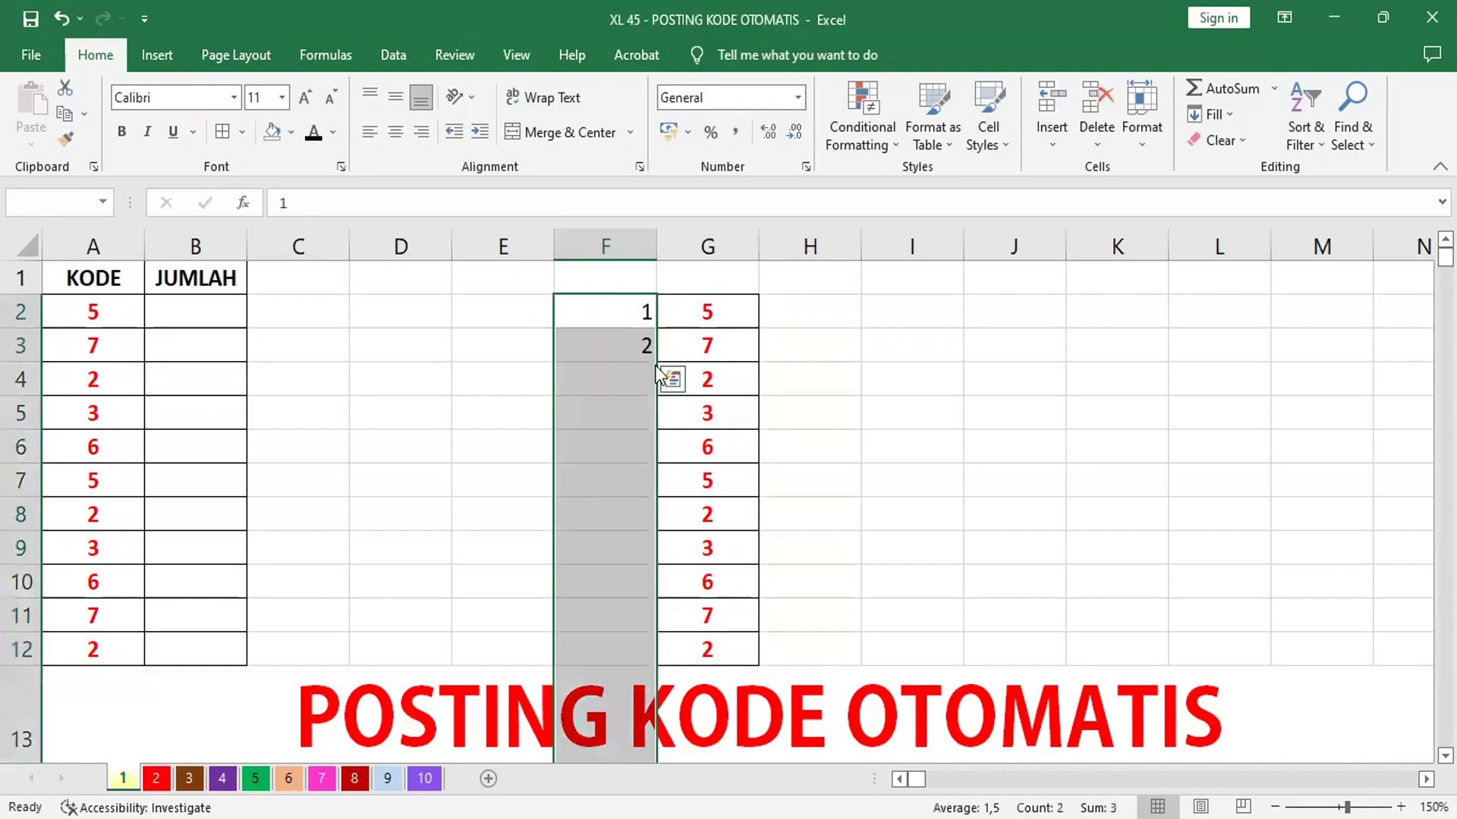
pyautogui.click(737, 484)
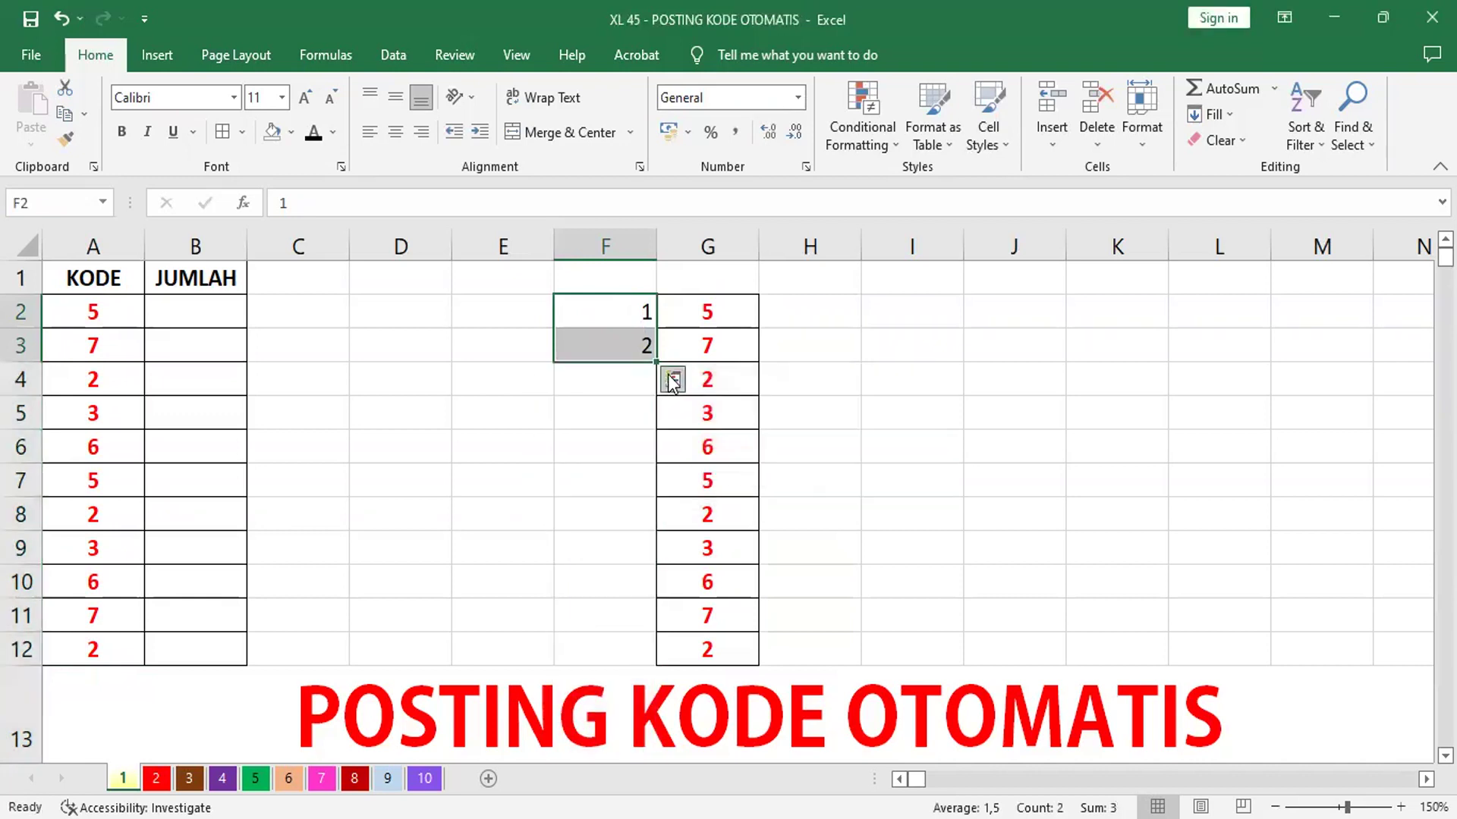
pyautogui.moveTo(657, 362); pyautogui.dragTo(657, 654)
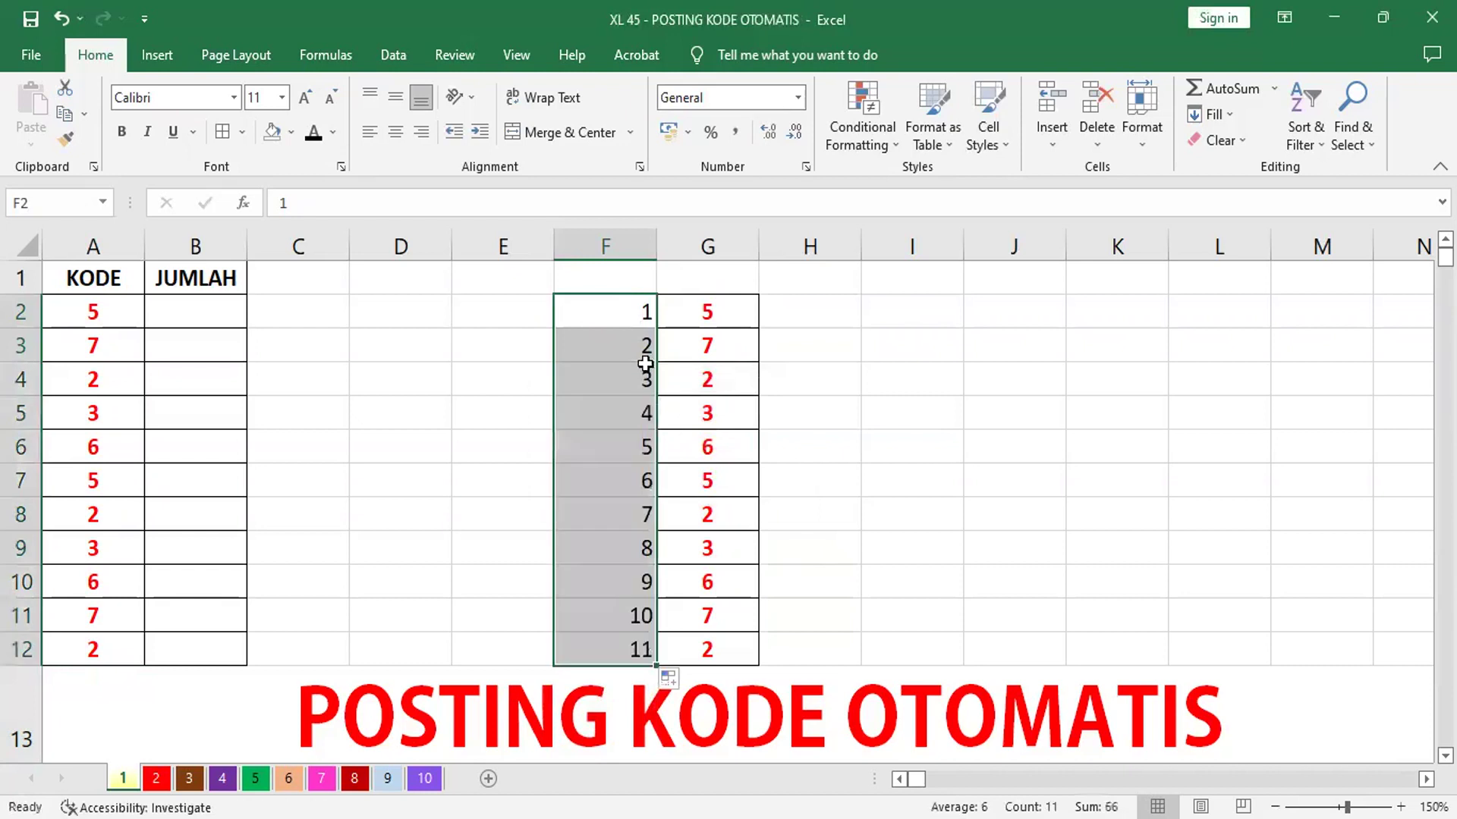
pyautogui.click(393, 133)
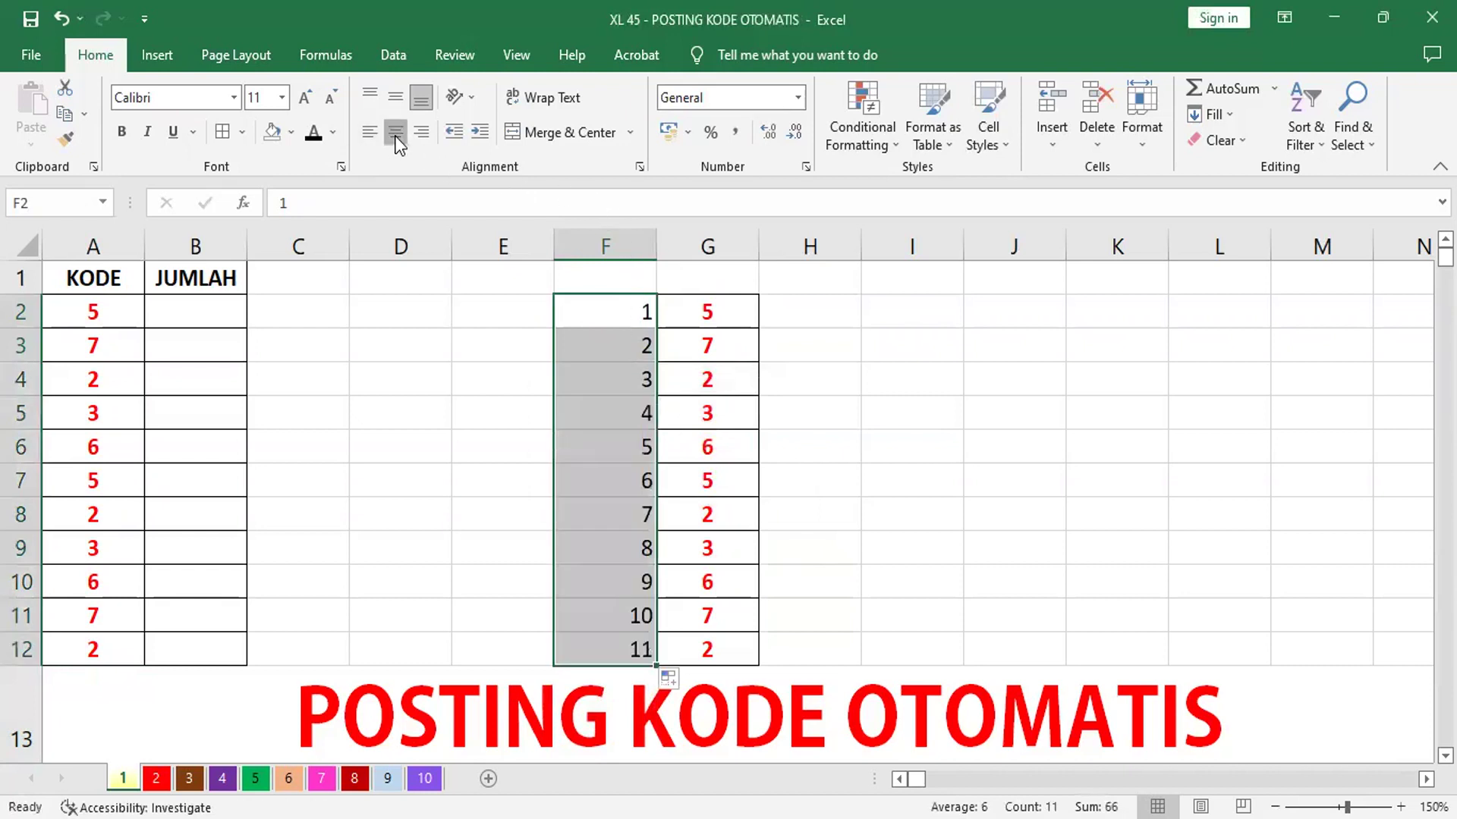
# Enter the headings NO. URUT in cell F1 and ISI in cell G1
pyautogui.click(624, 278)
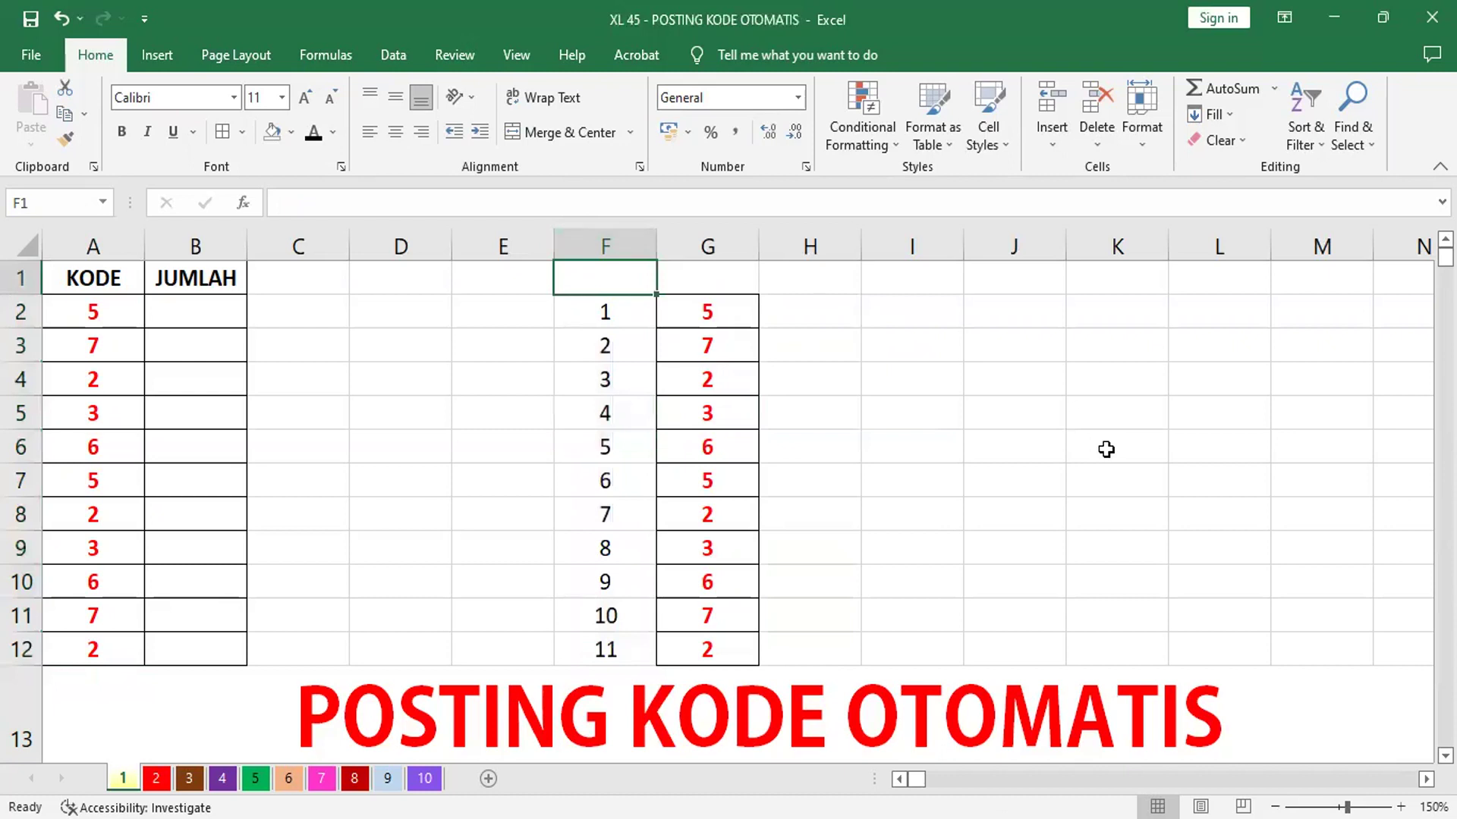
pyautogui.write('SOR')
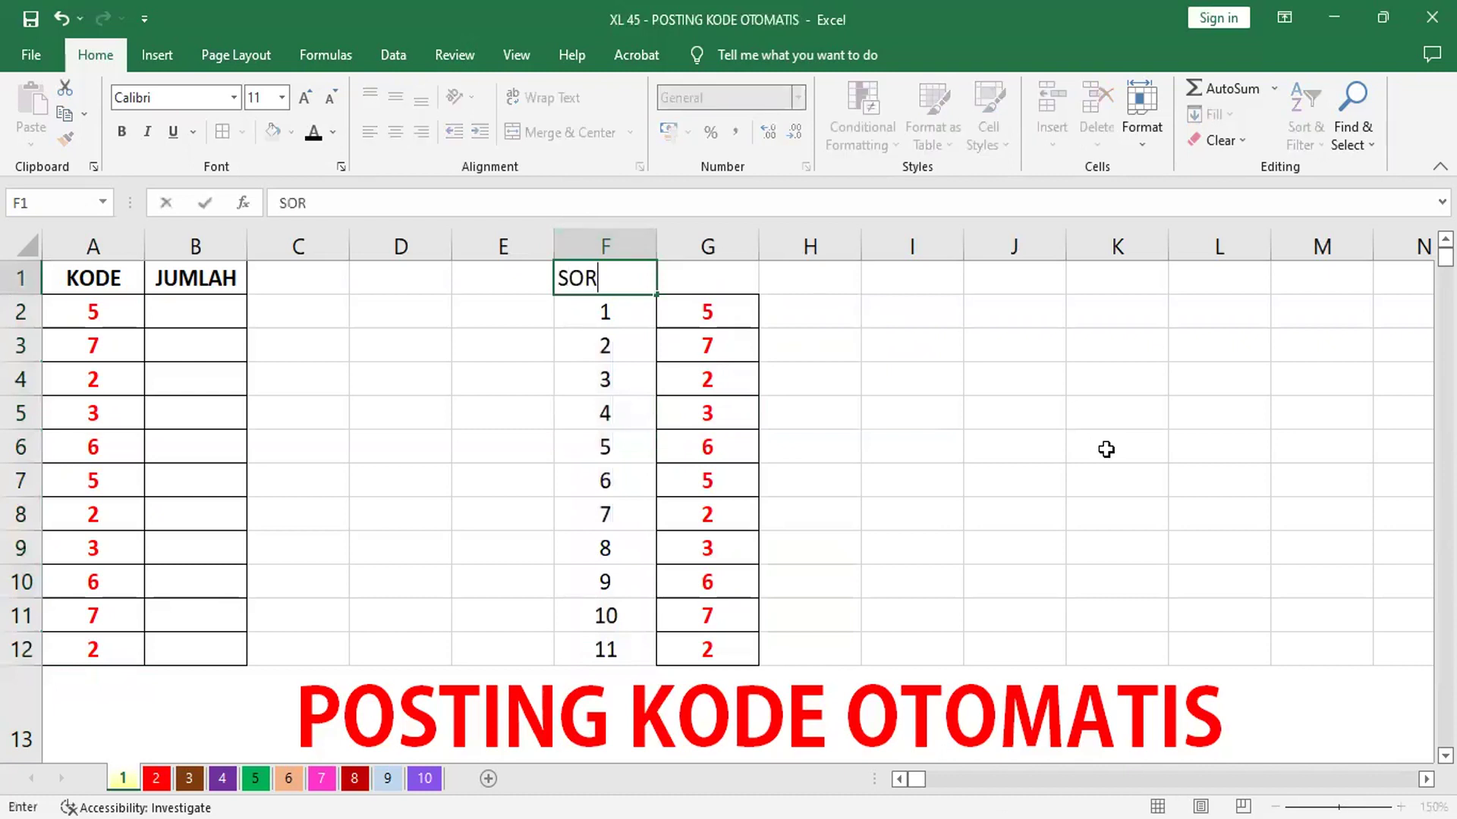
pyautogui.press('BackSpace')
pyautogui.press('BackSpace')
pyautogui.press('BackSpace')
pyautogui.write('NO. URUT')
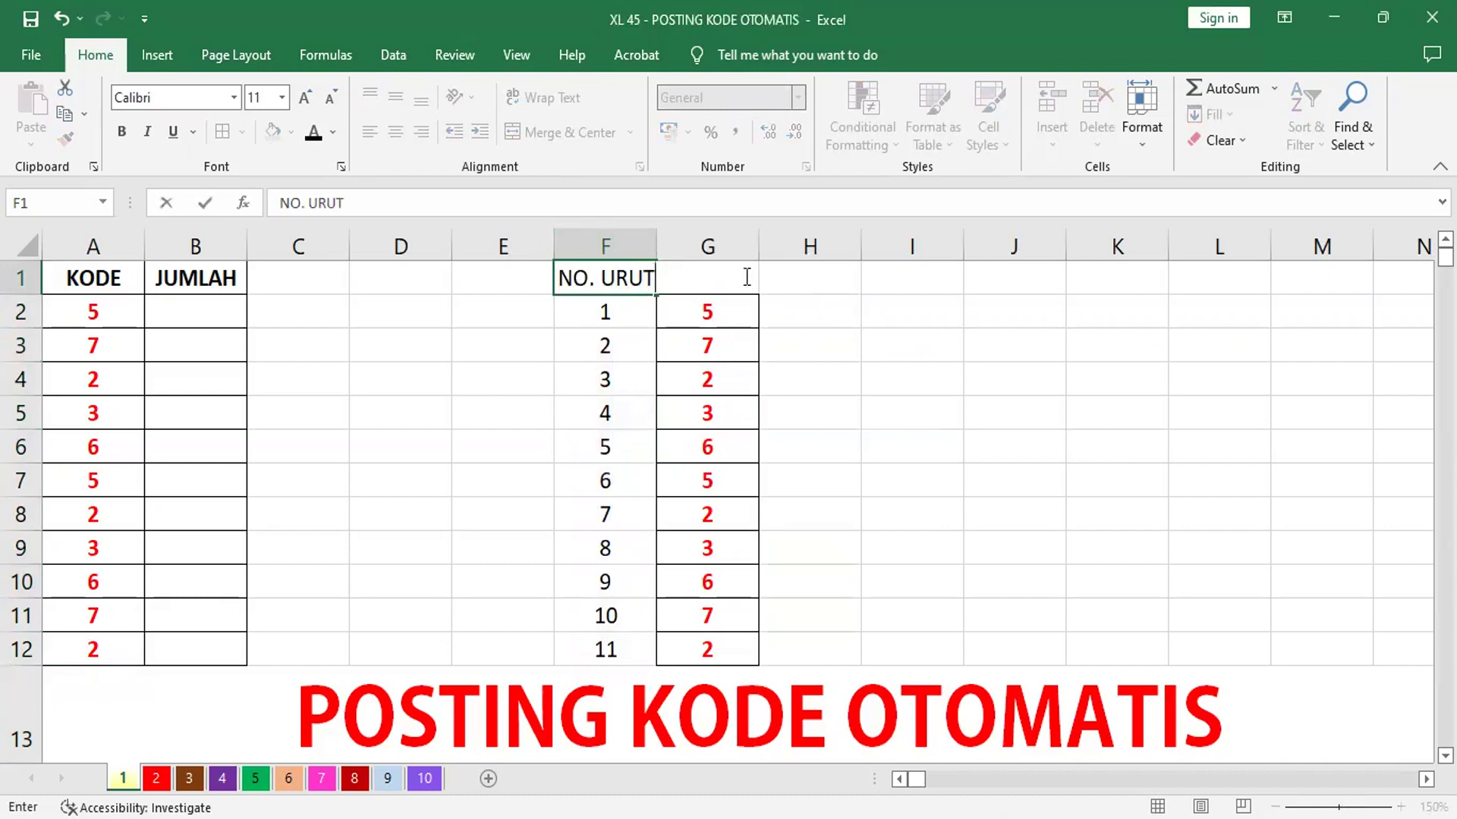
pyautogui.press('F2')
pyautogui.click(827, 307)
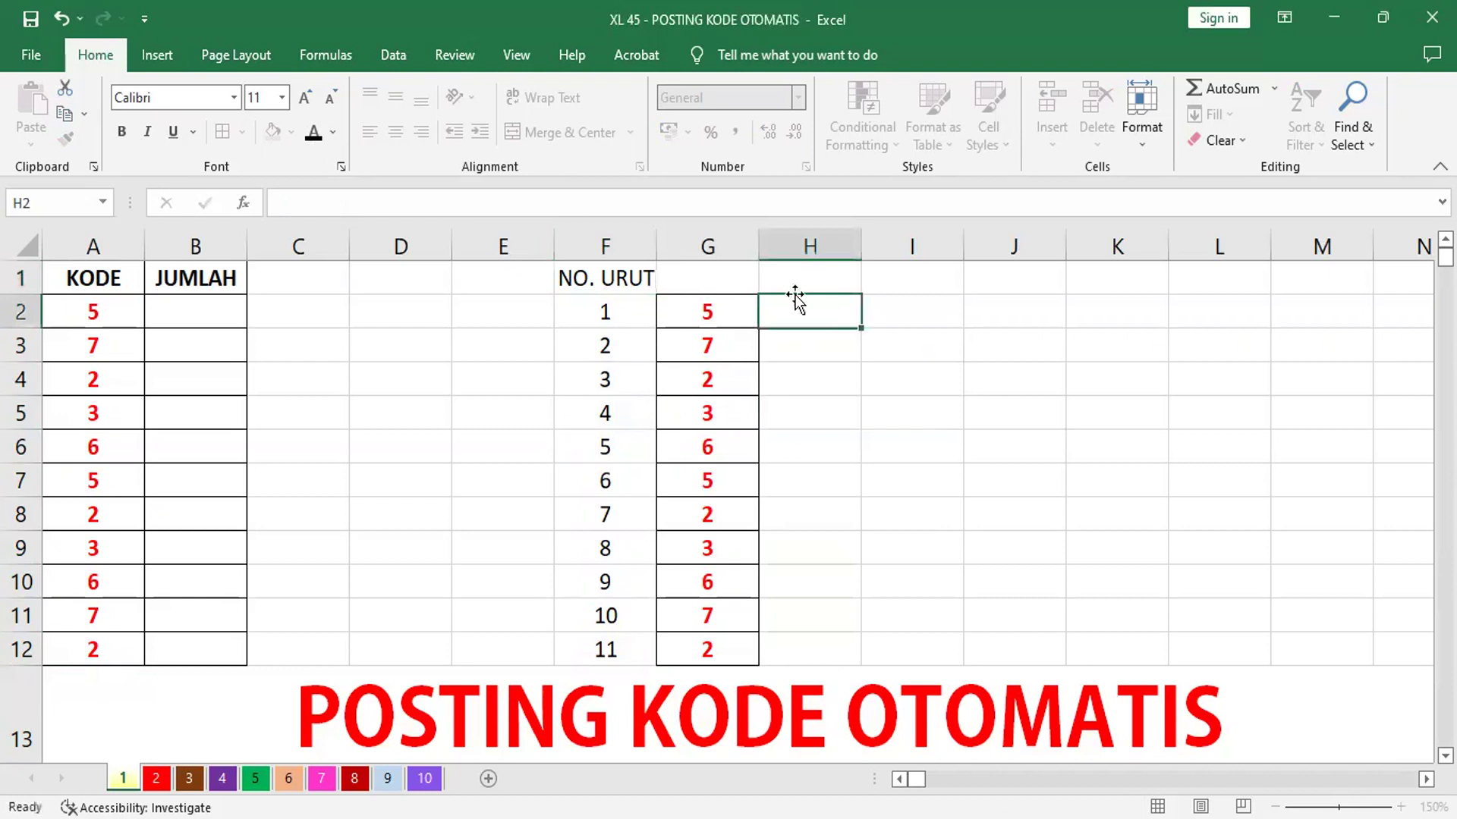
pyautogui.click(717, 279)
pyautogui.write('ISI')
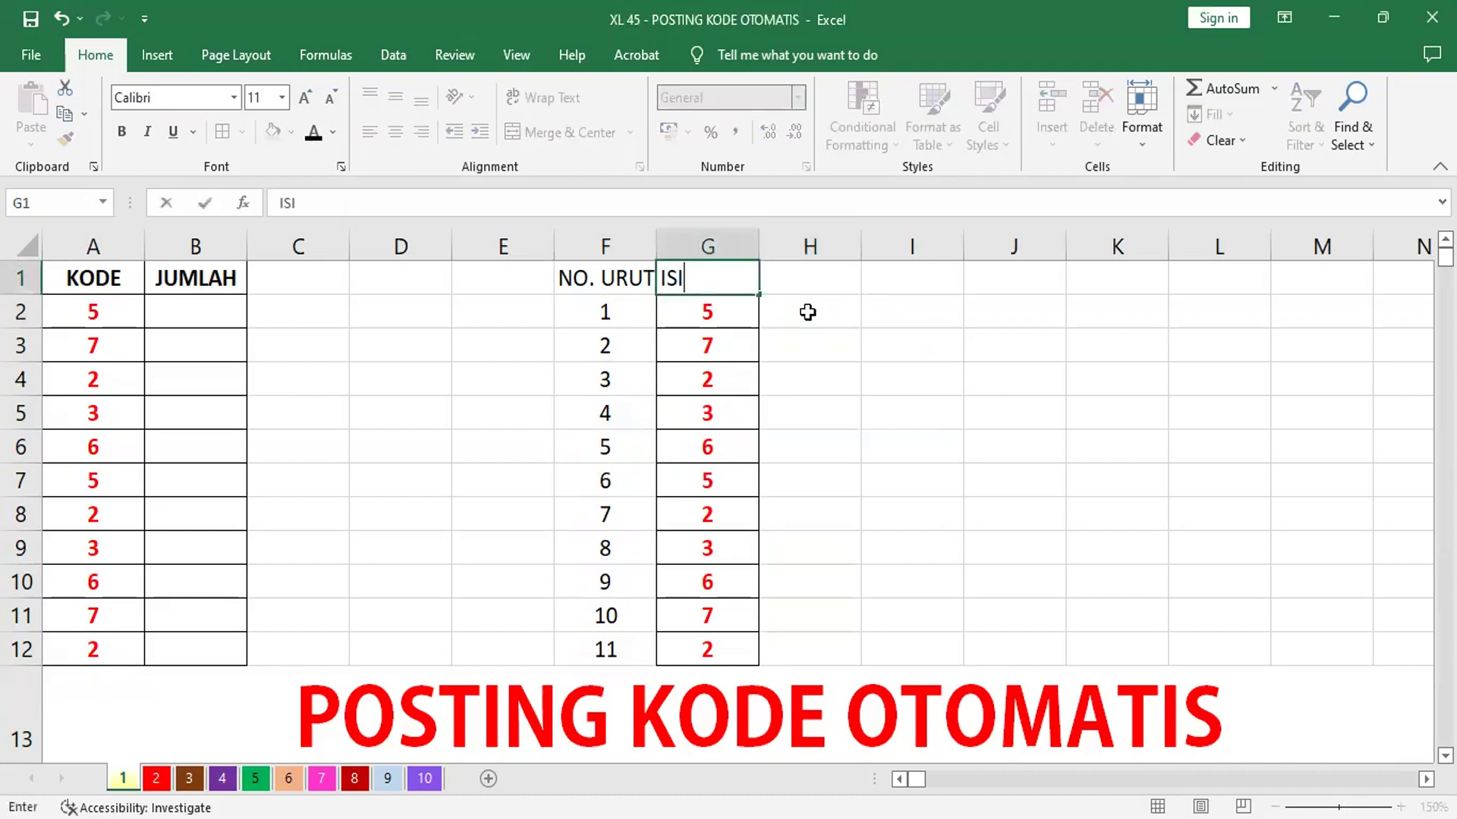
pyautogui.press('Return')
# Apply all borders to the NO. URUT and ISI table in F1:G12 and center its contents
pyautogui.moveTo(601, 281); pyautogui.dragTo(675, 277)
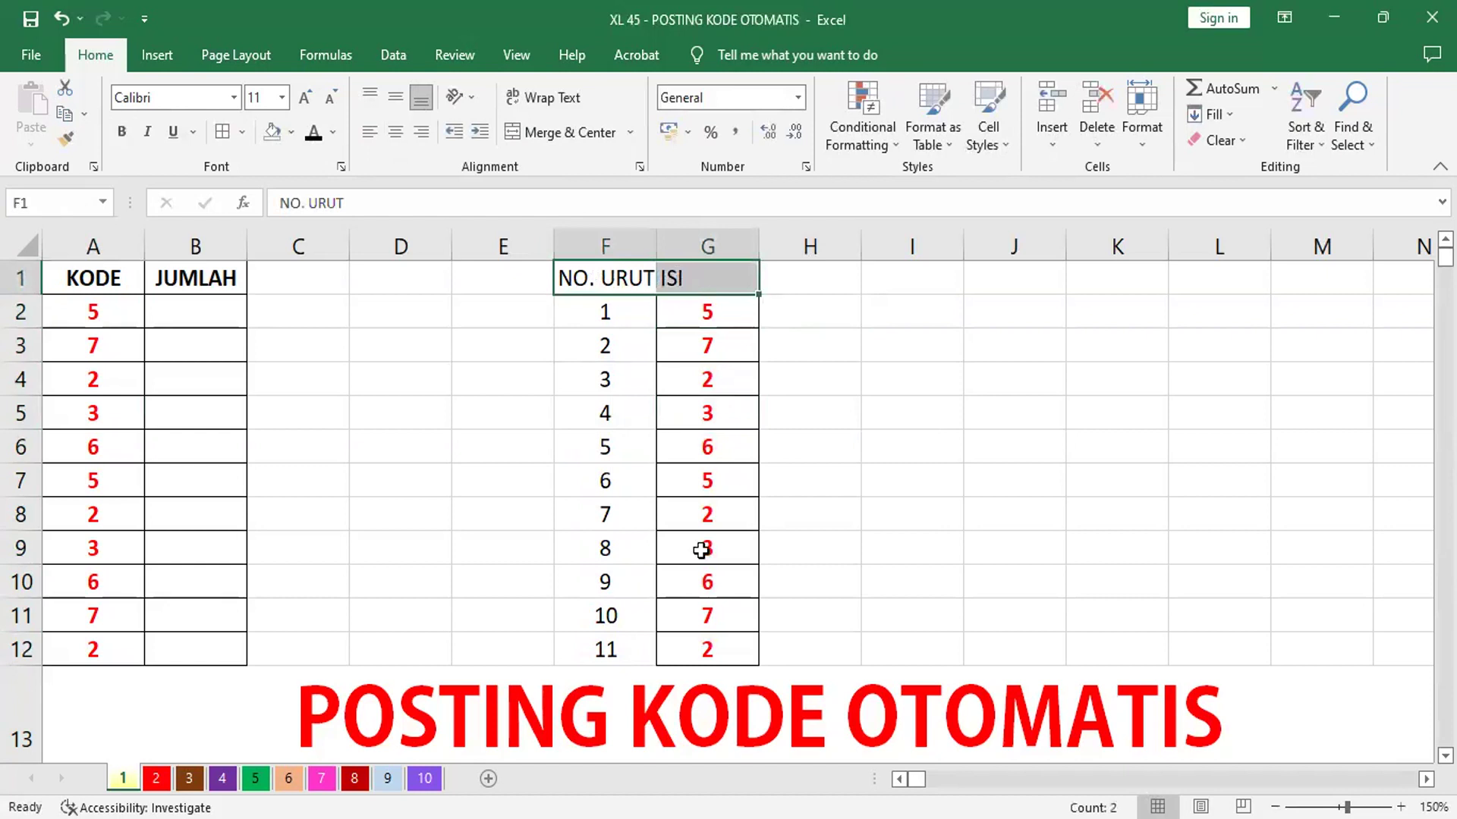
pyautogui.hotkey('ctrl', 'shift', 'Down')
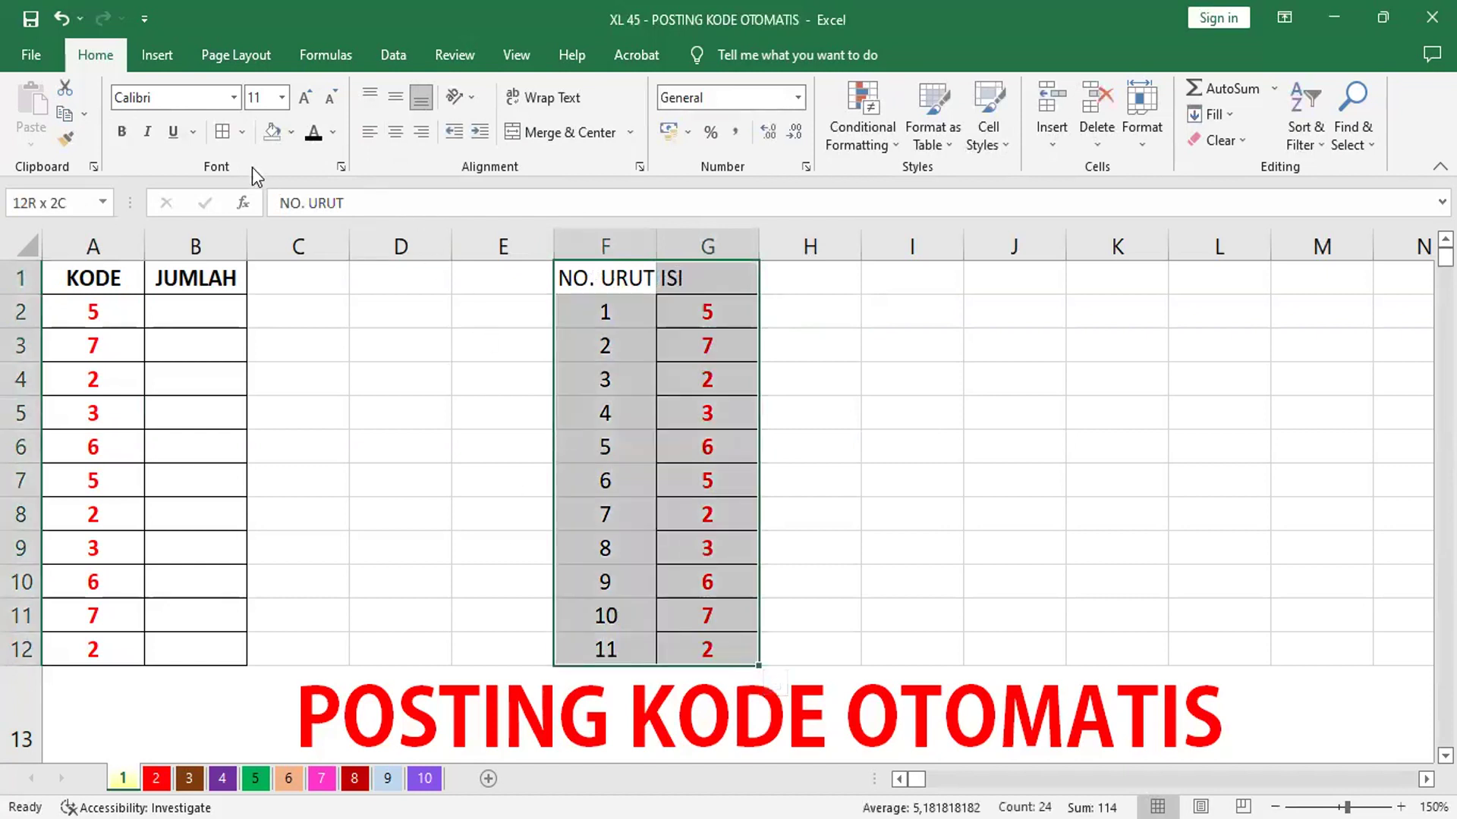
pyautogui.click(223, 133)
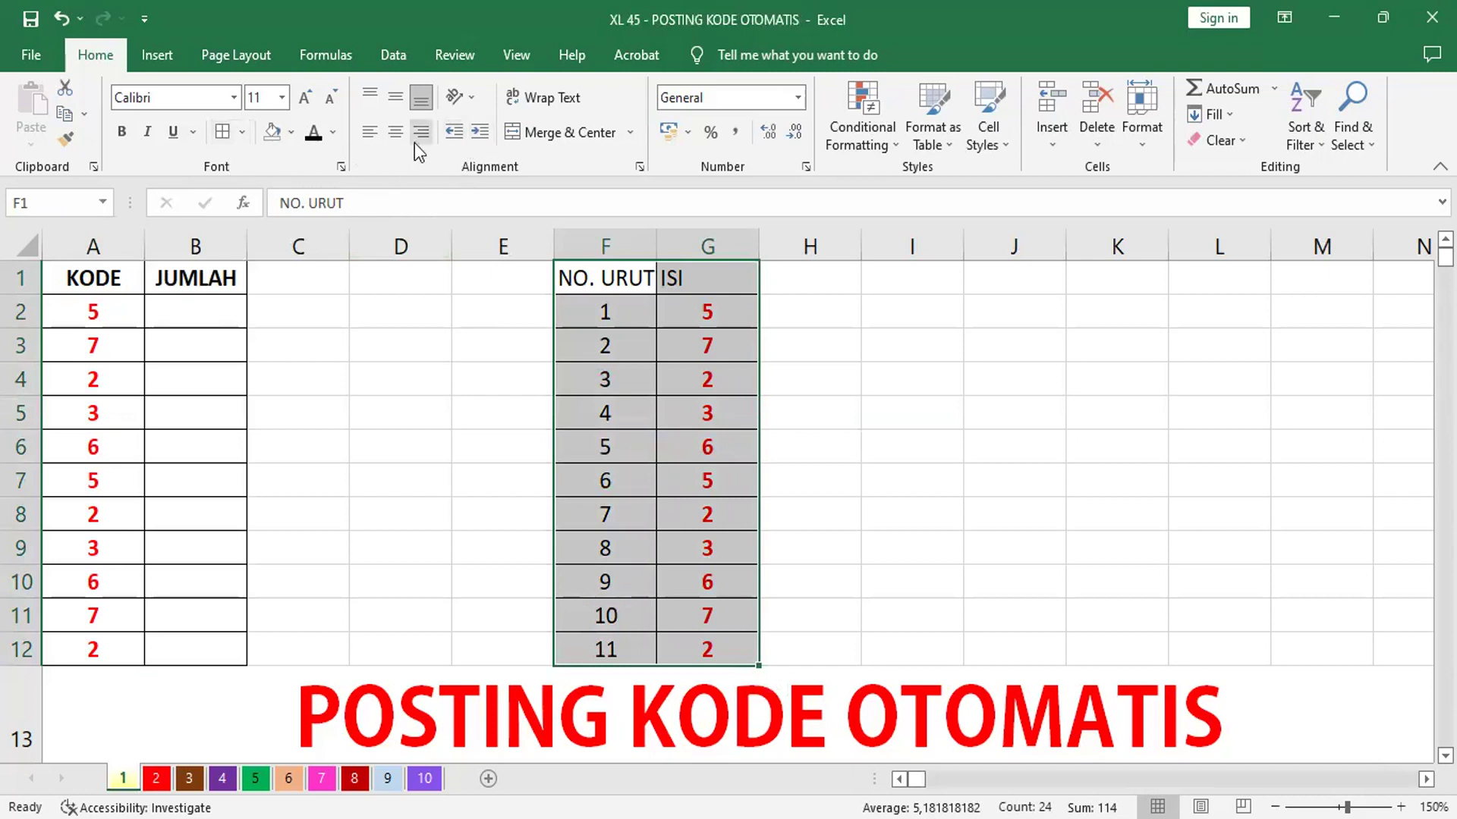
pyautogui.click(395, 133)
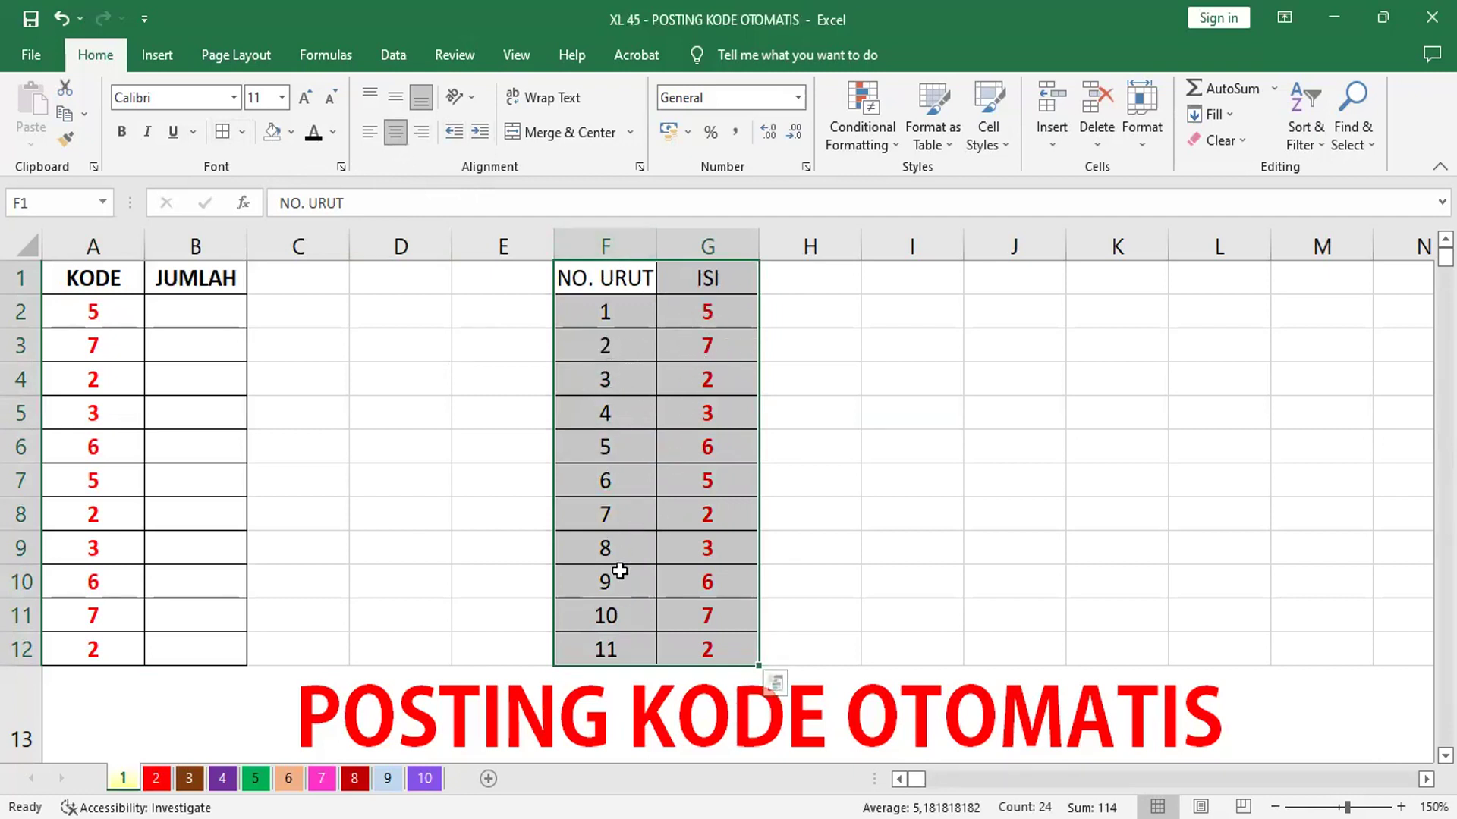
# Change the font color of the ISI codes in G2:G12 to black
pyautogui.moveTo(701, 477); pyautogui.dragTo(706, 448)
pyautogui.click(717, 372)
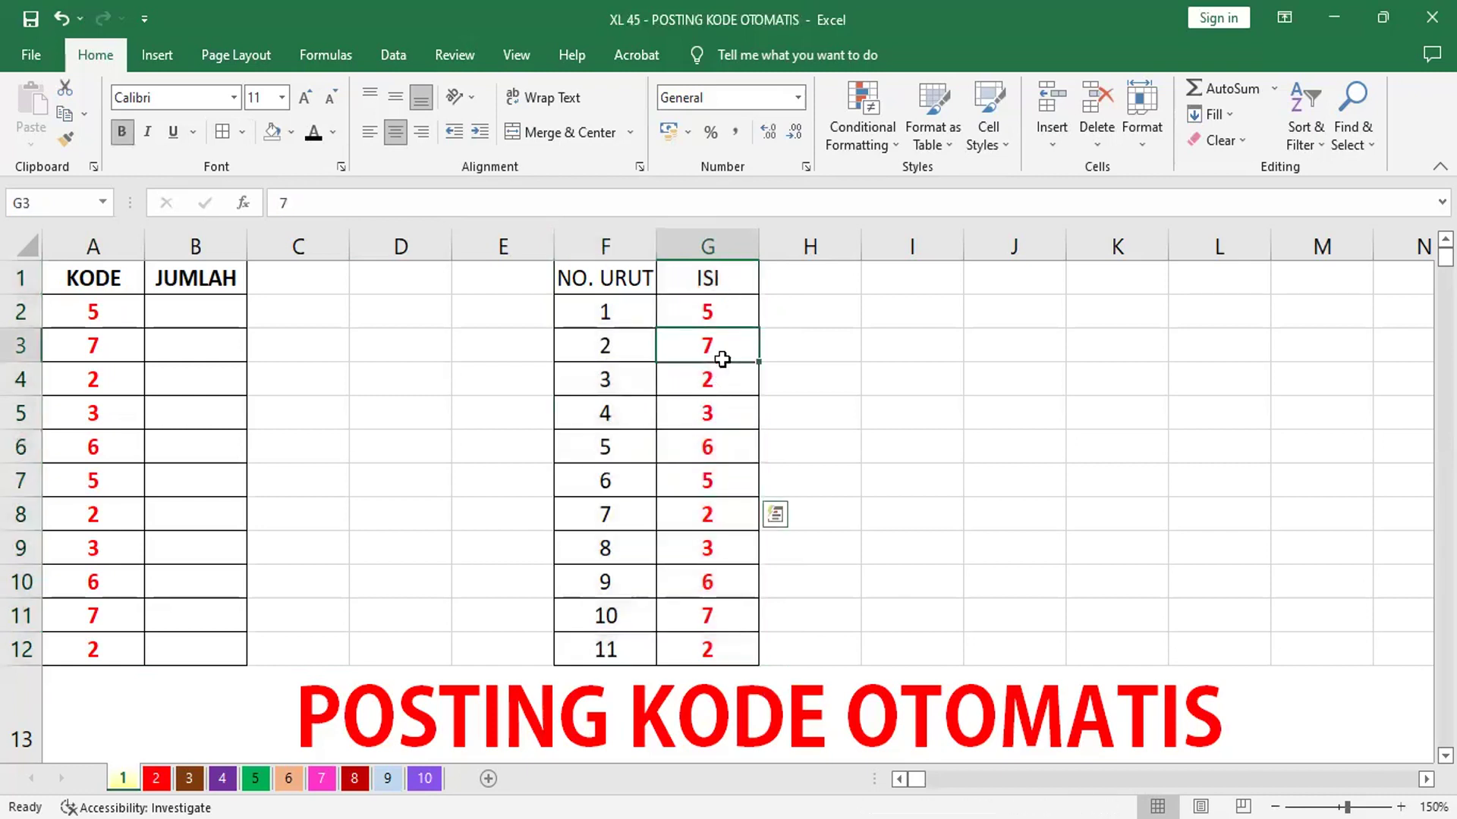
pyautogui.click(715, 312)
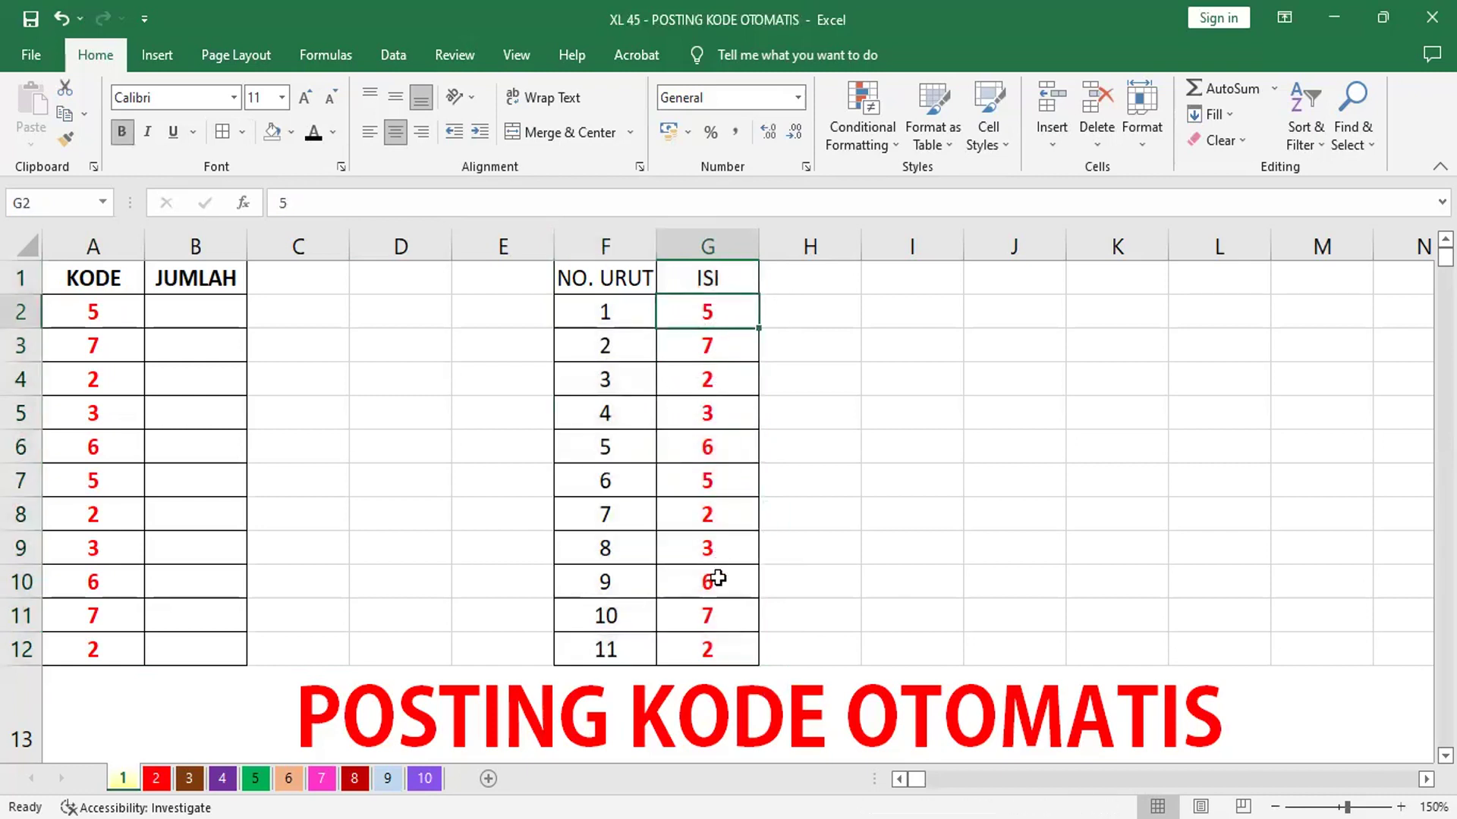
pyautogui.hotkey('ctrl', 'shift', 'Down')
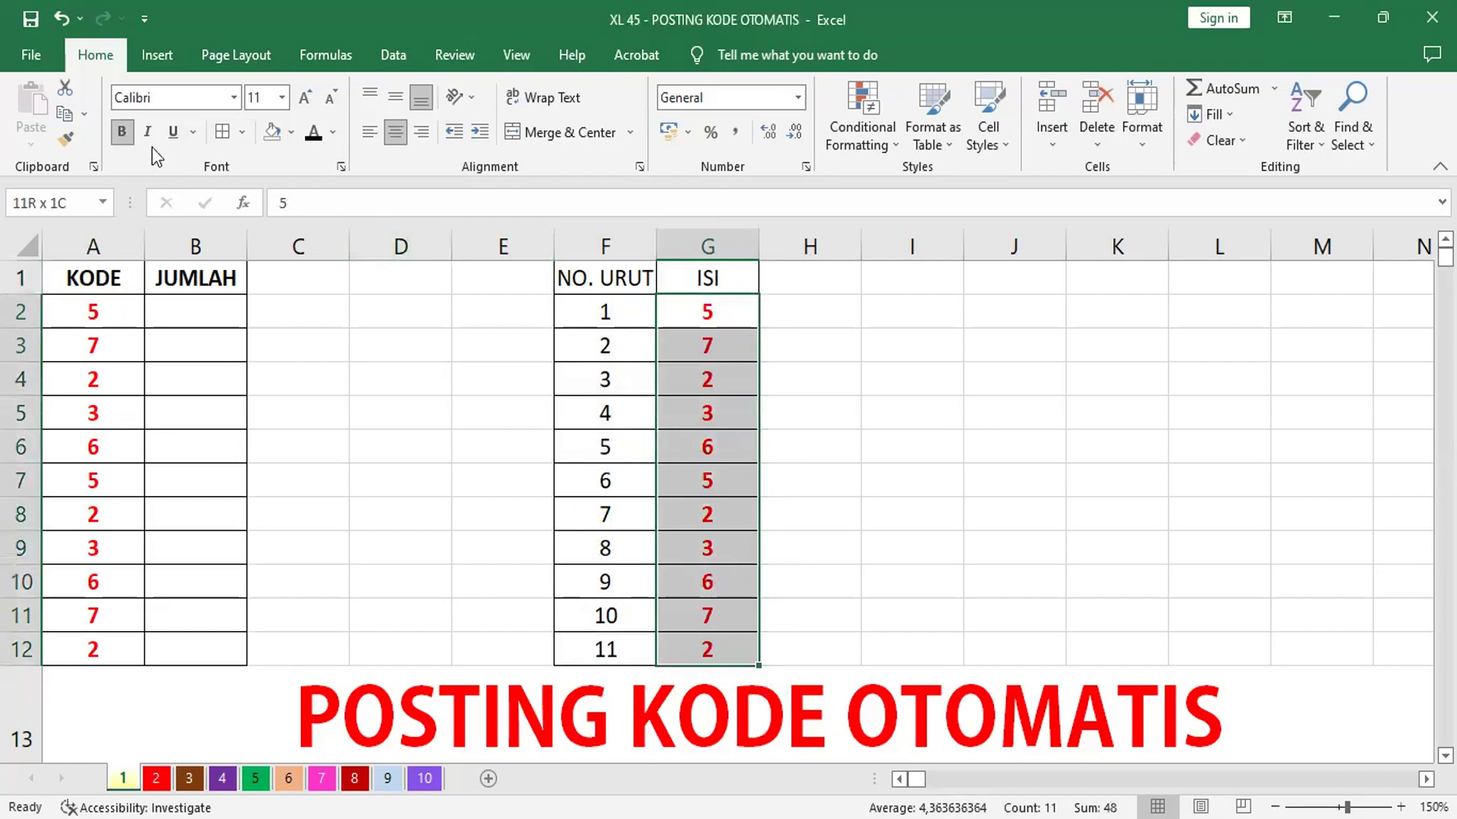
pyautogui.click(317, 142)
pyautogui.click(764, 357)
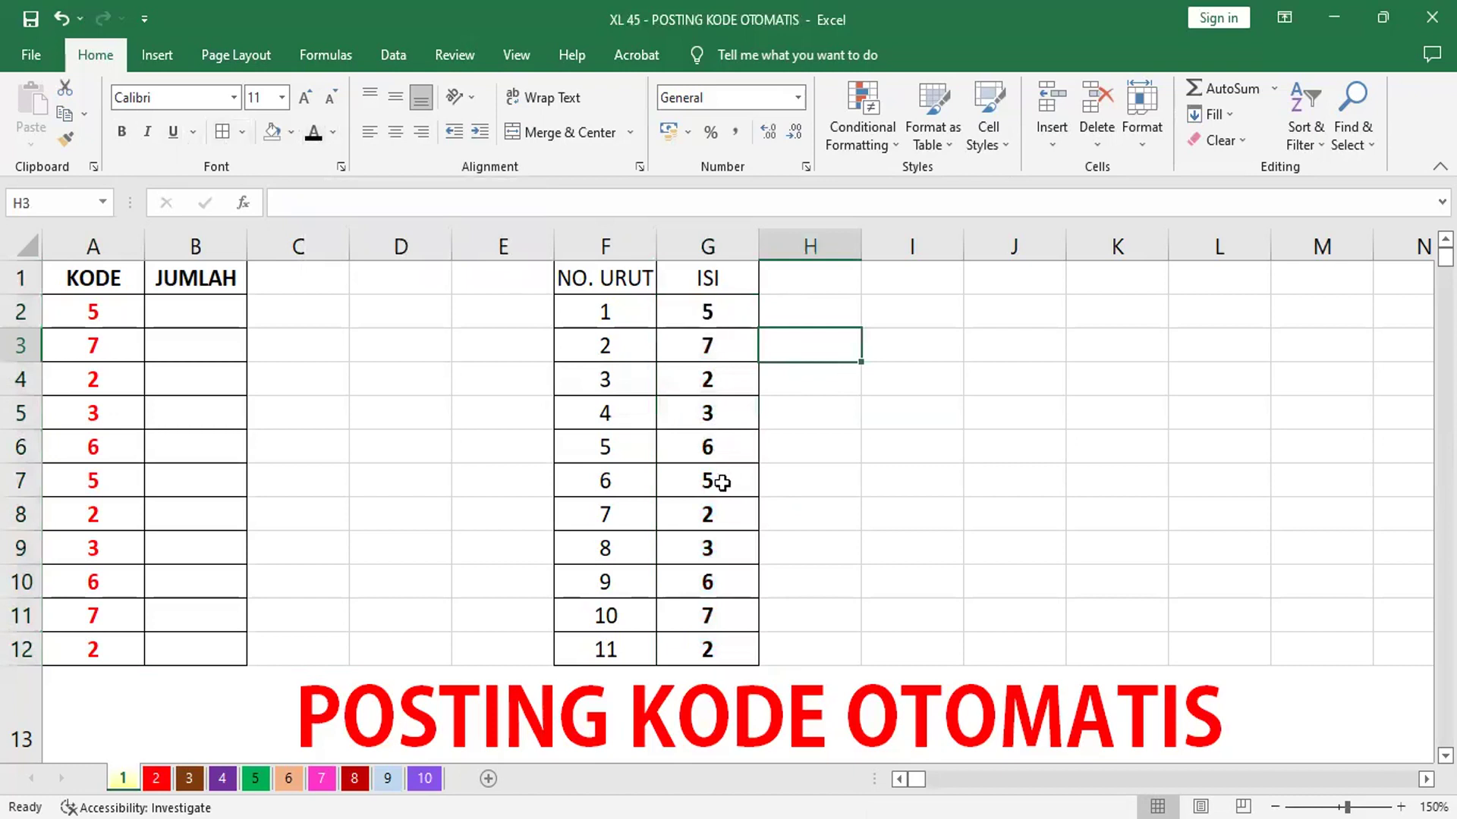
# Try to sort the NO. URUT and ISI table by the ISI column from smallest to largest
pyautogui.click(706, 474)
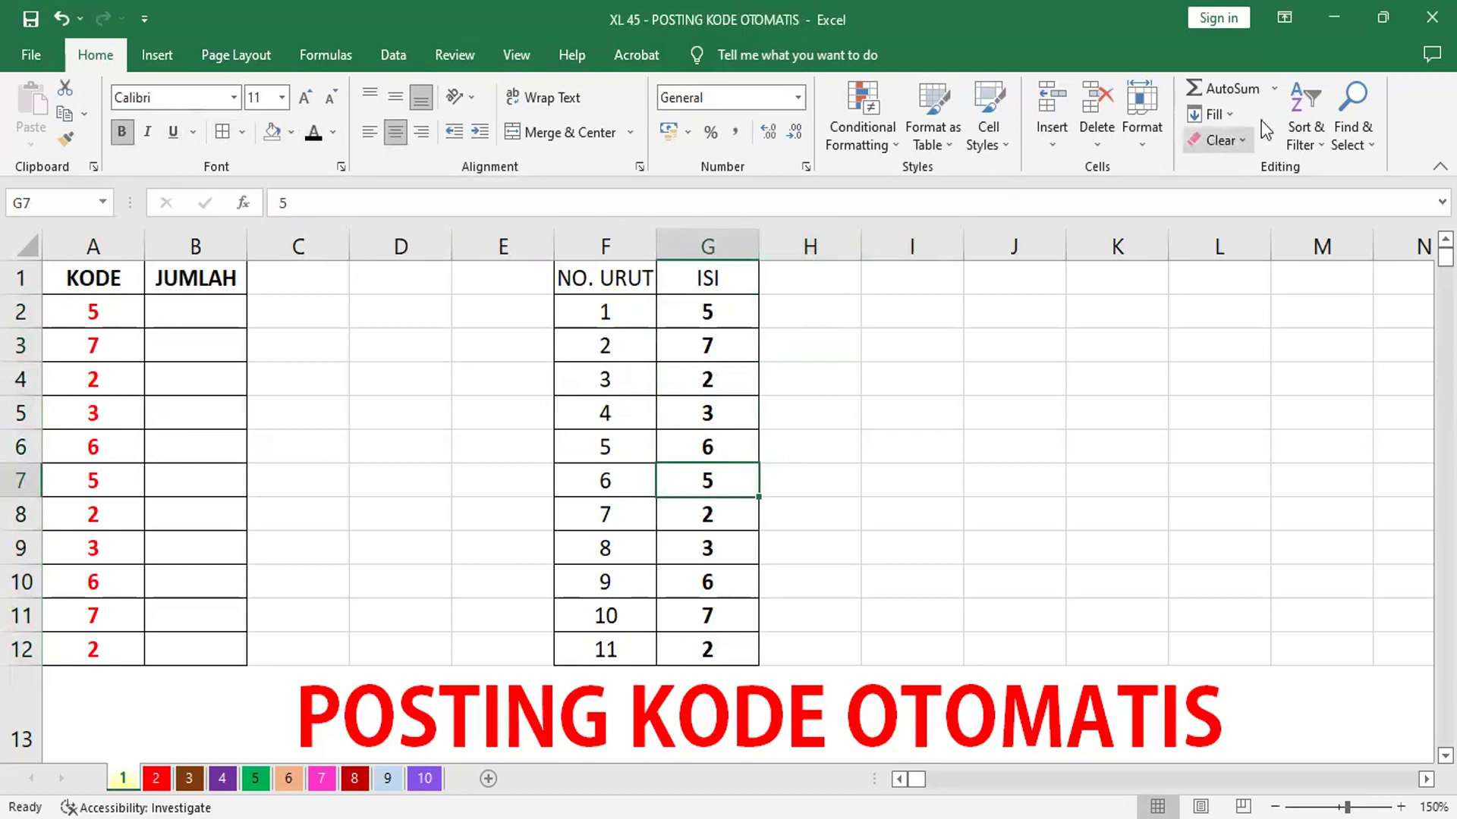
pyautogui.click(1312, 113)
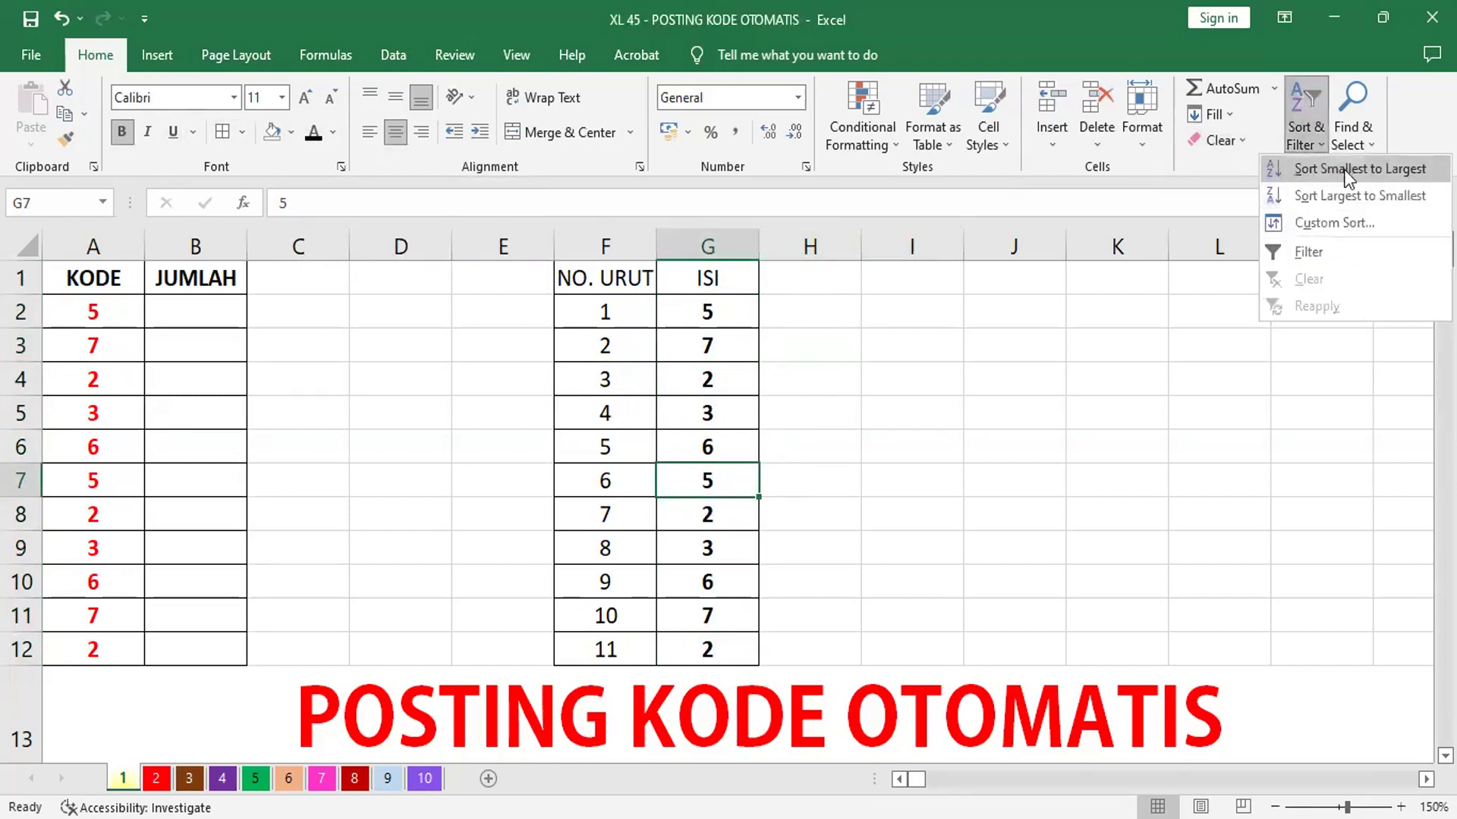
pyautogui.click(1345, 170)
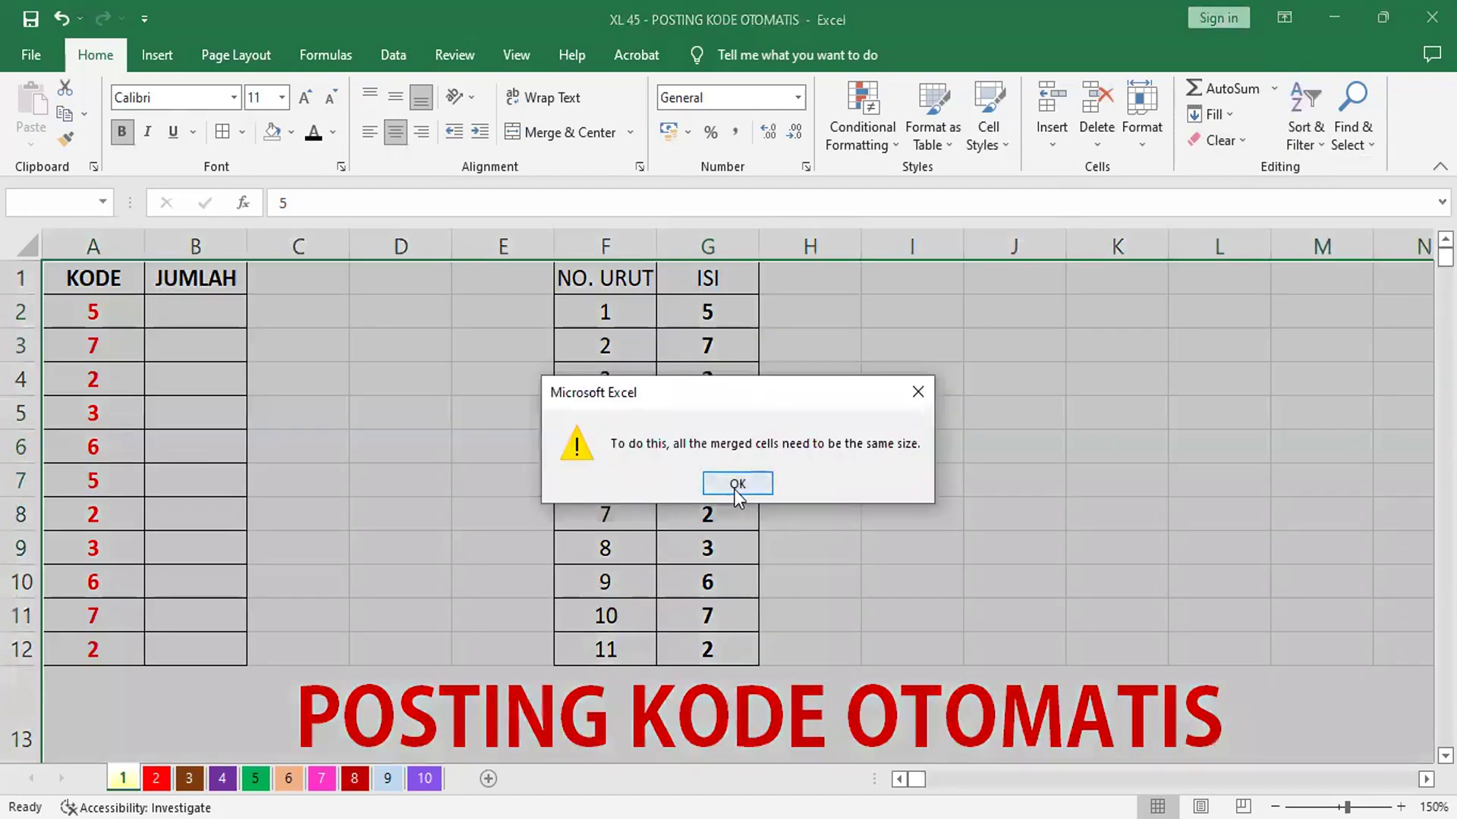
pyautogui.click(736, 486)
# Insert a blank row 13 between the tables and the POSTING KODE OTOMATIS title, and hide it
pyautogui.click(17, 710)
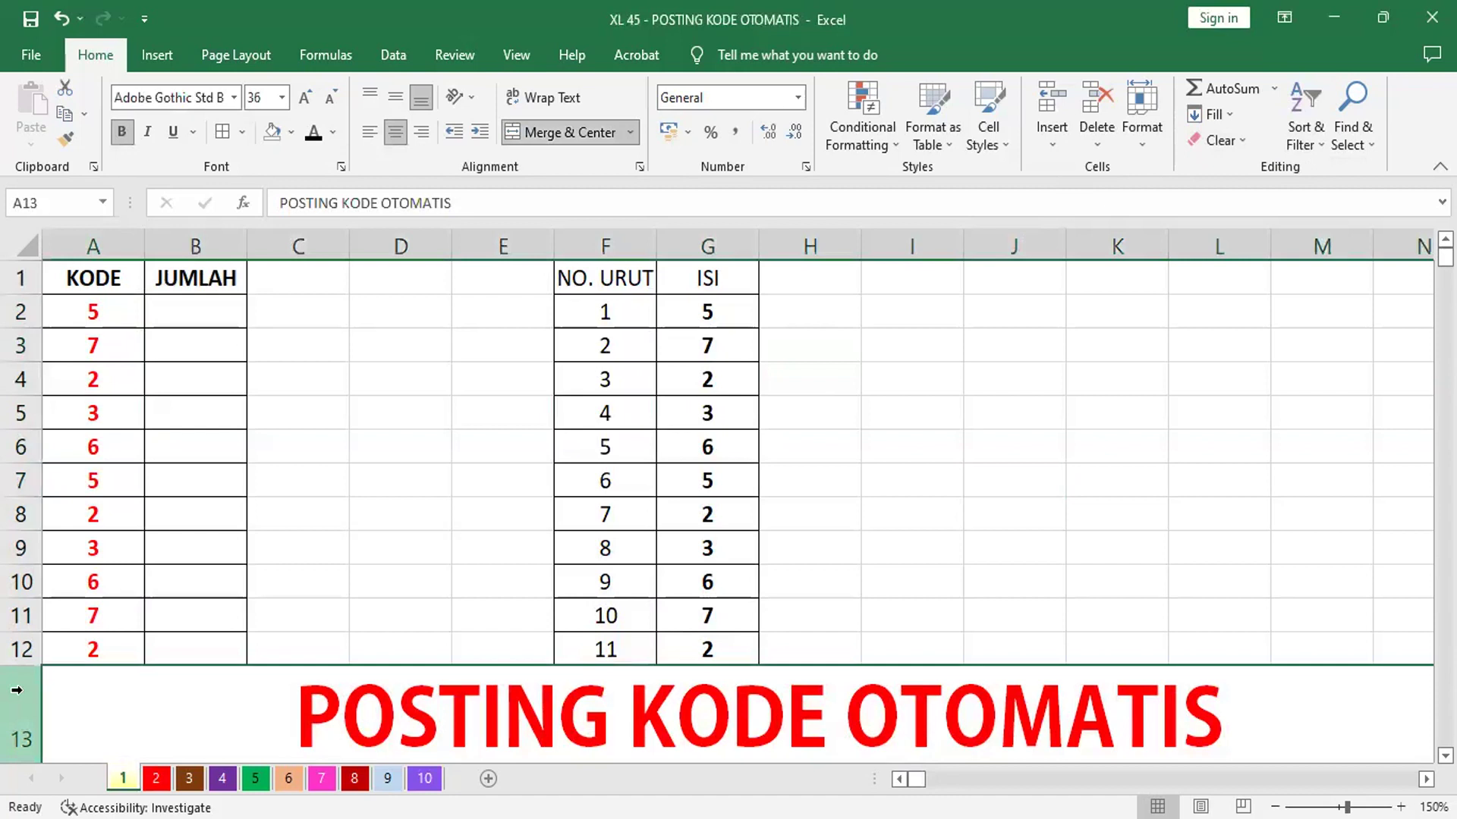
pyautogui.rightClick(19, 689)
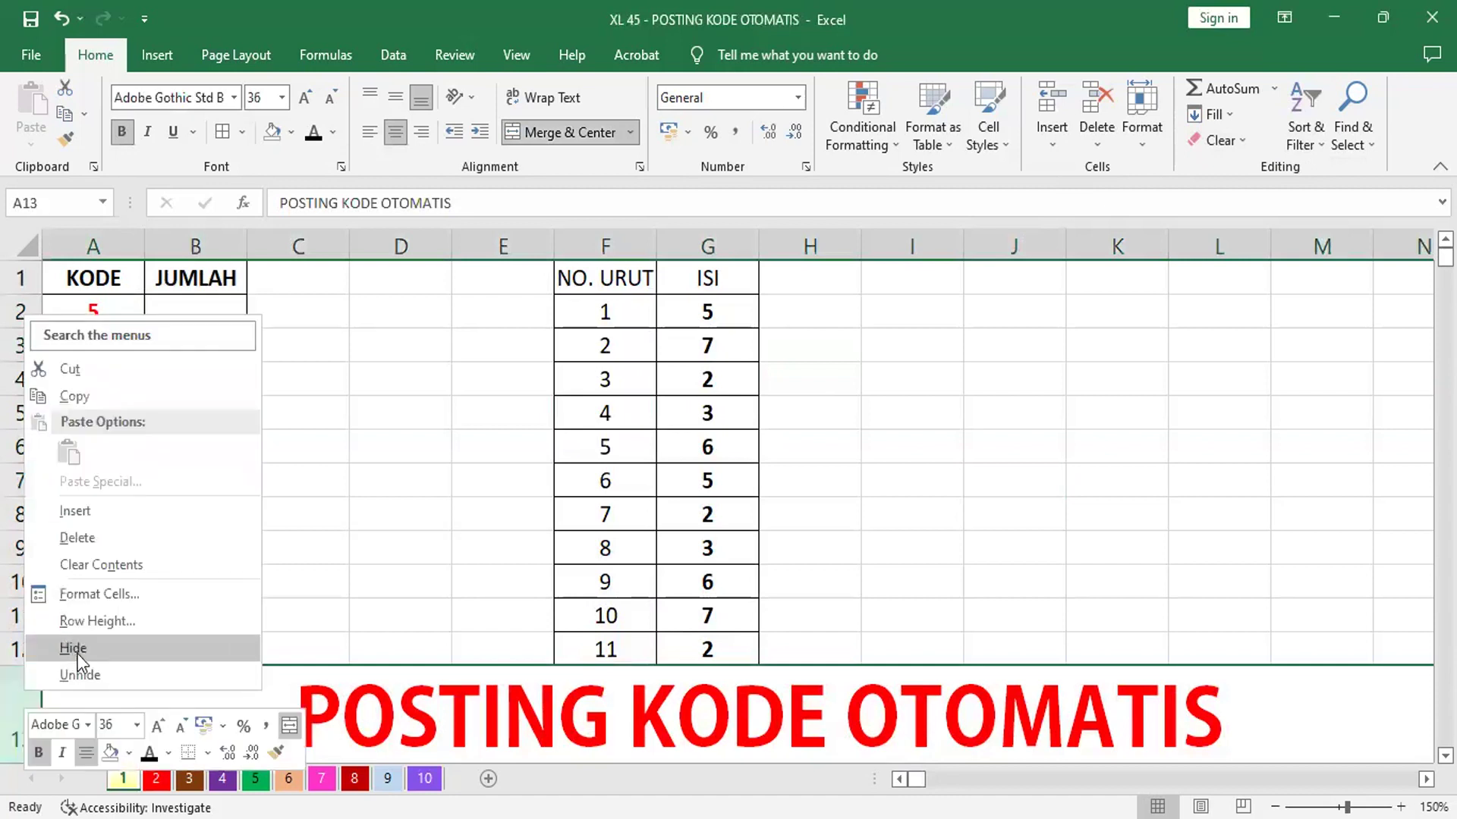
pyautogui.click(118, 521)
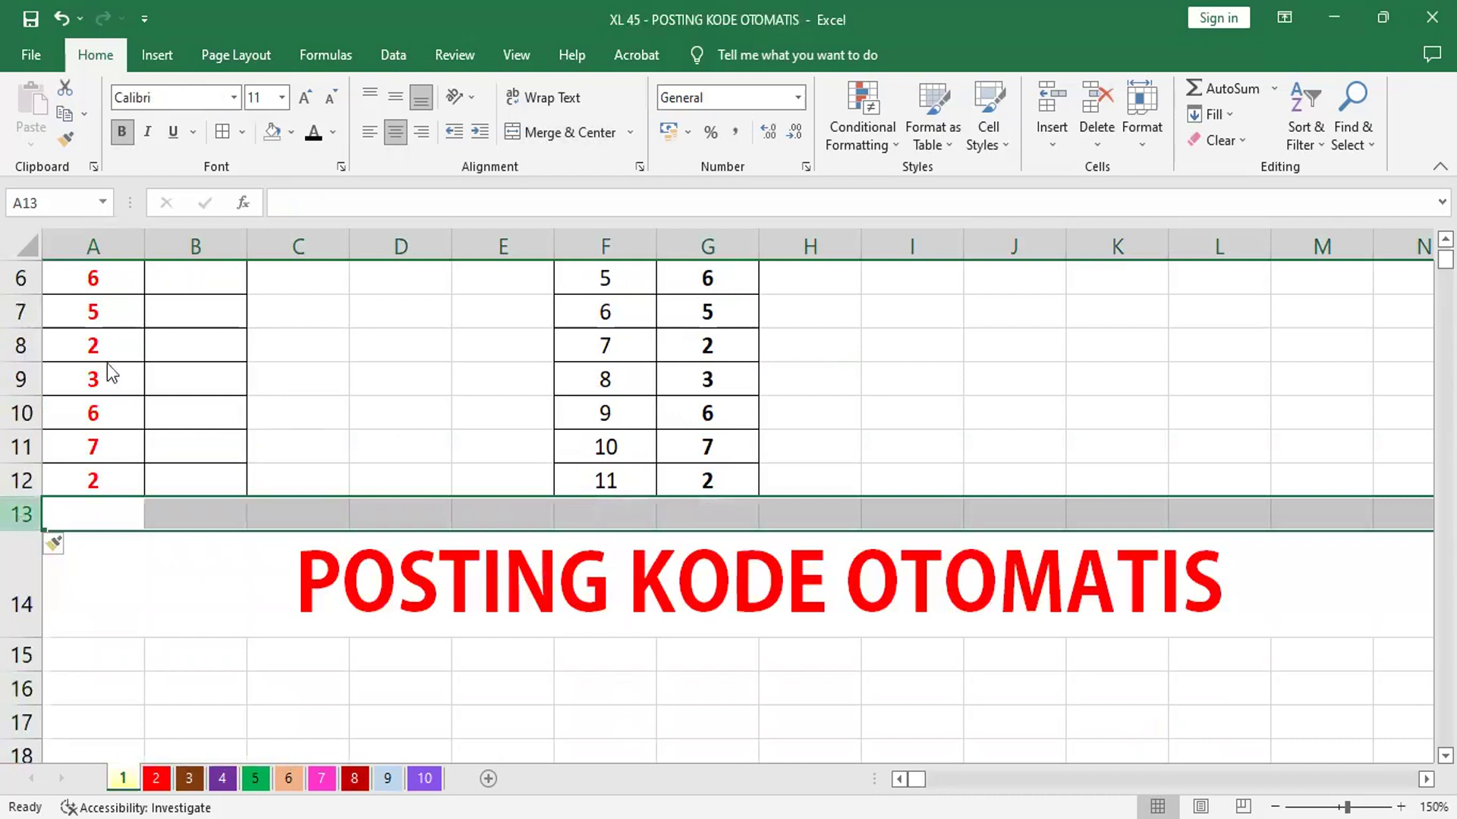
pyautogui.rightClick(20, 516)
pyautogui.click(97, 470)
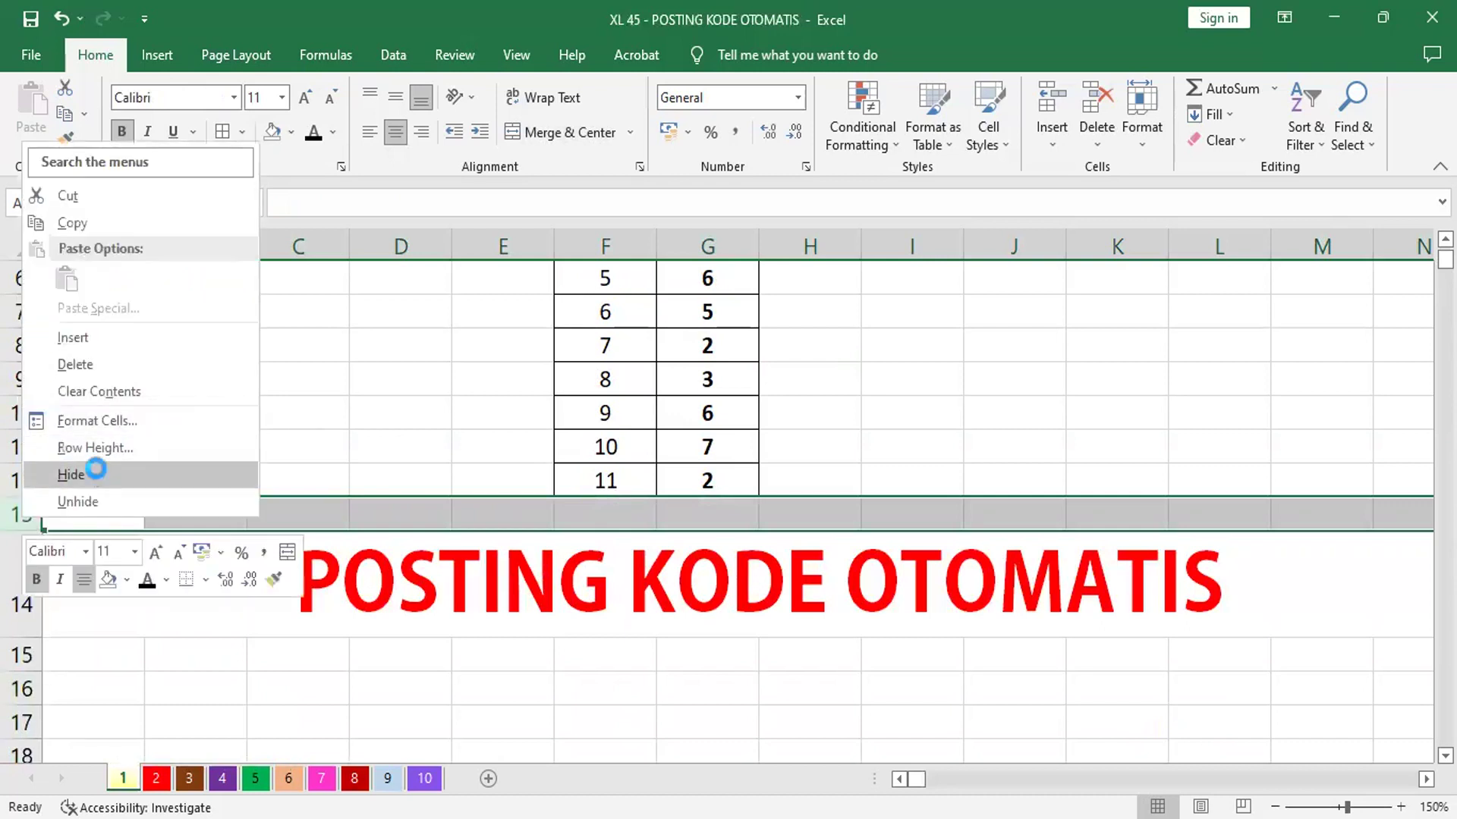
pyautogui.click(942, 415)
pyautogui.scroll(2, 942, 415)
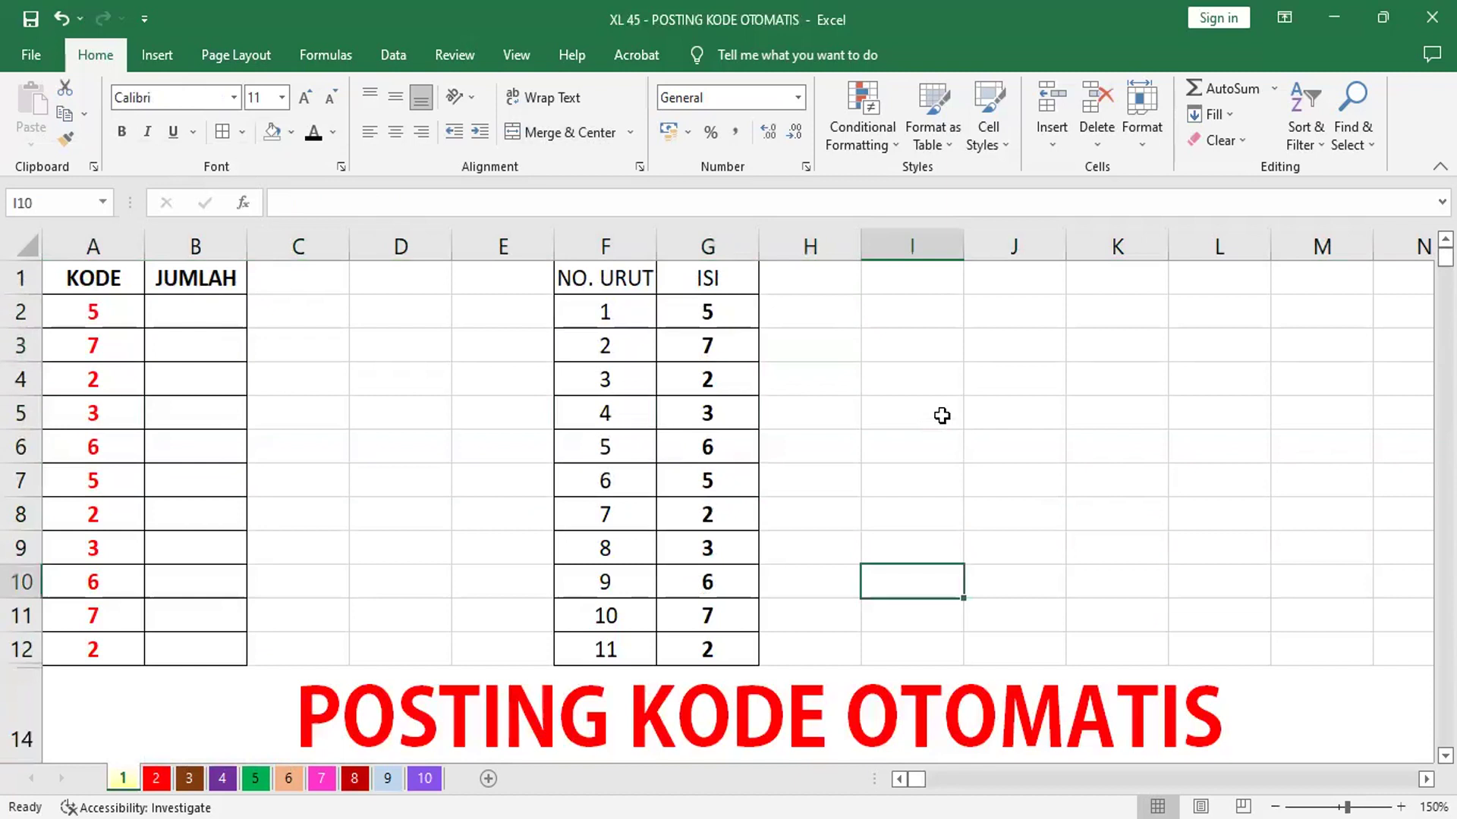
# Sort the NO. URUT and ISI table by the ISI column from smallest to largest
pyautogui.click(706, 444)
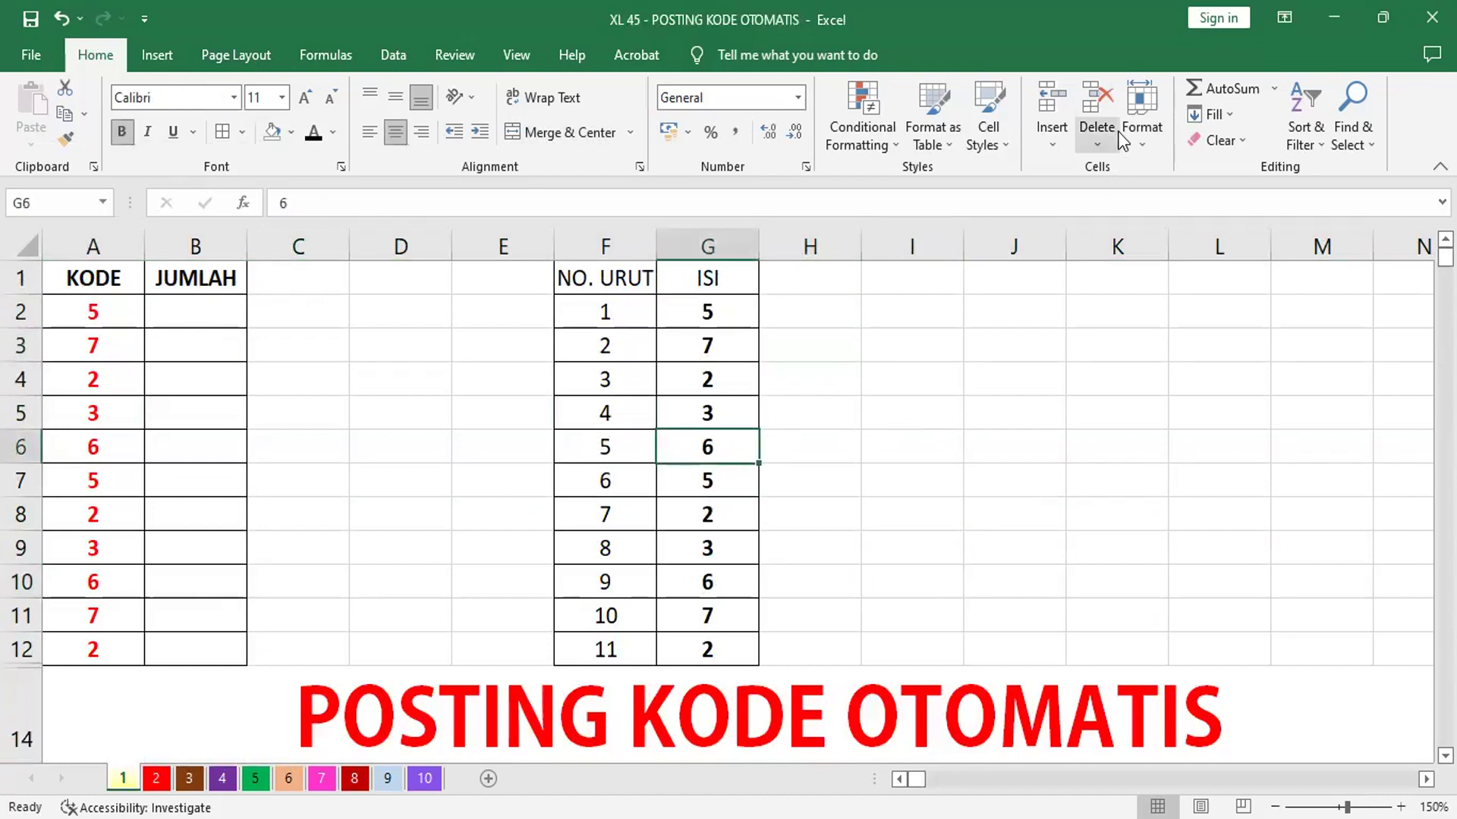
pyautogui.click(1303, 103)
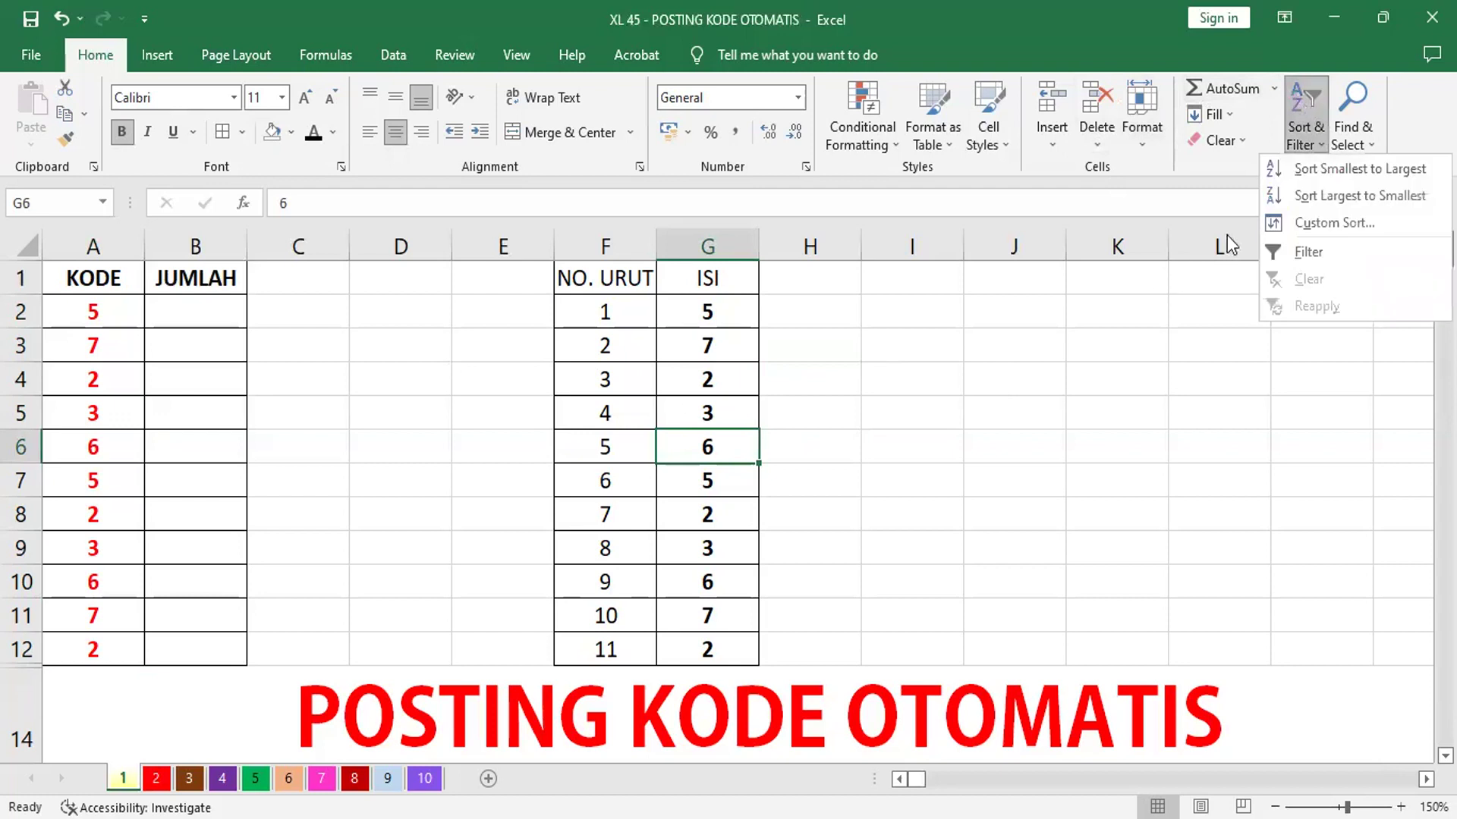
pyautogui.click(1337, 176)
# Enter the count of each code group beside its last row: 3 in H4, 3 in H6, and 2 in H8, H10 and H12
pyautogui.click(793, 388)
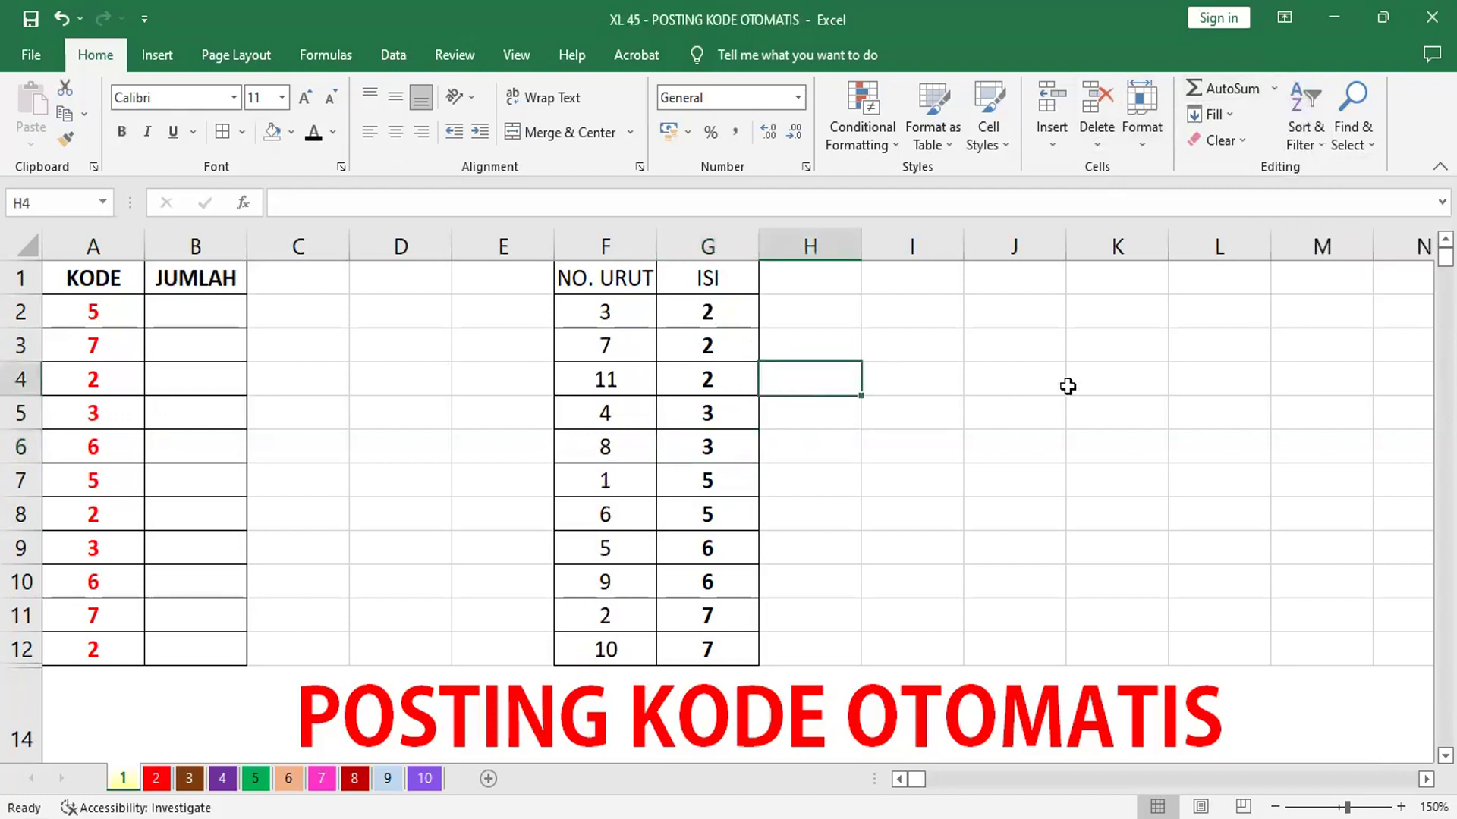
pyautogui.write('3')
pyautogui.press('Return')
pyautogui.press('Return')
pyautogui.write('3')
pyautogui.press('Return')
pyautogui.press('Return')
pyautogui.write('2')
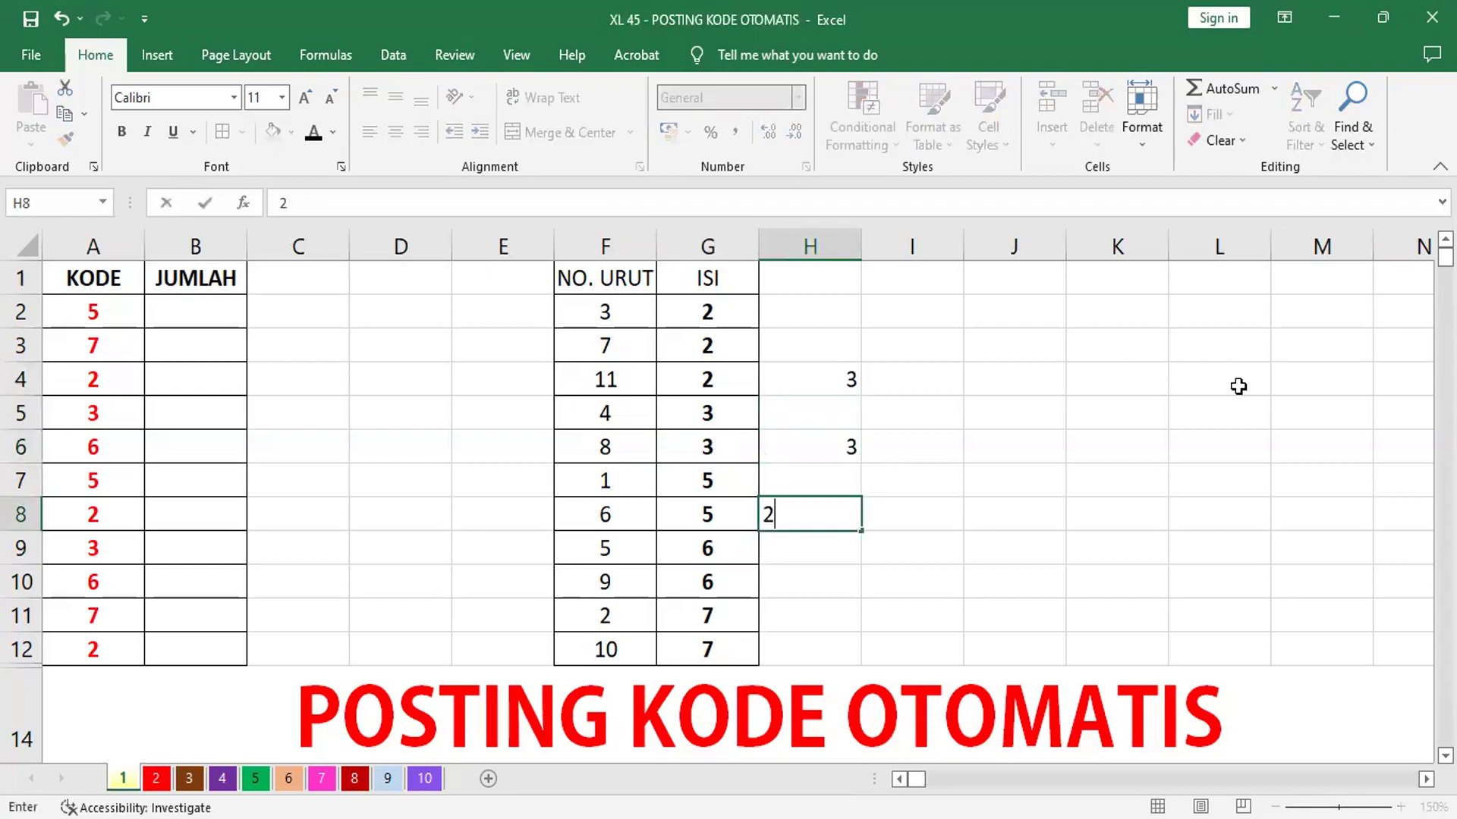
pyautogui.press('Return')
pyautogui.press('Return')
pyautogui.write('2')
pyautogui.press('Return')
pyautogui.press('Return')
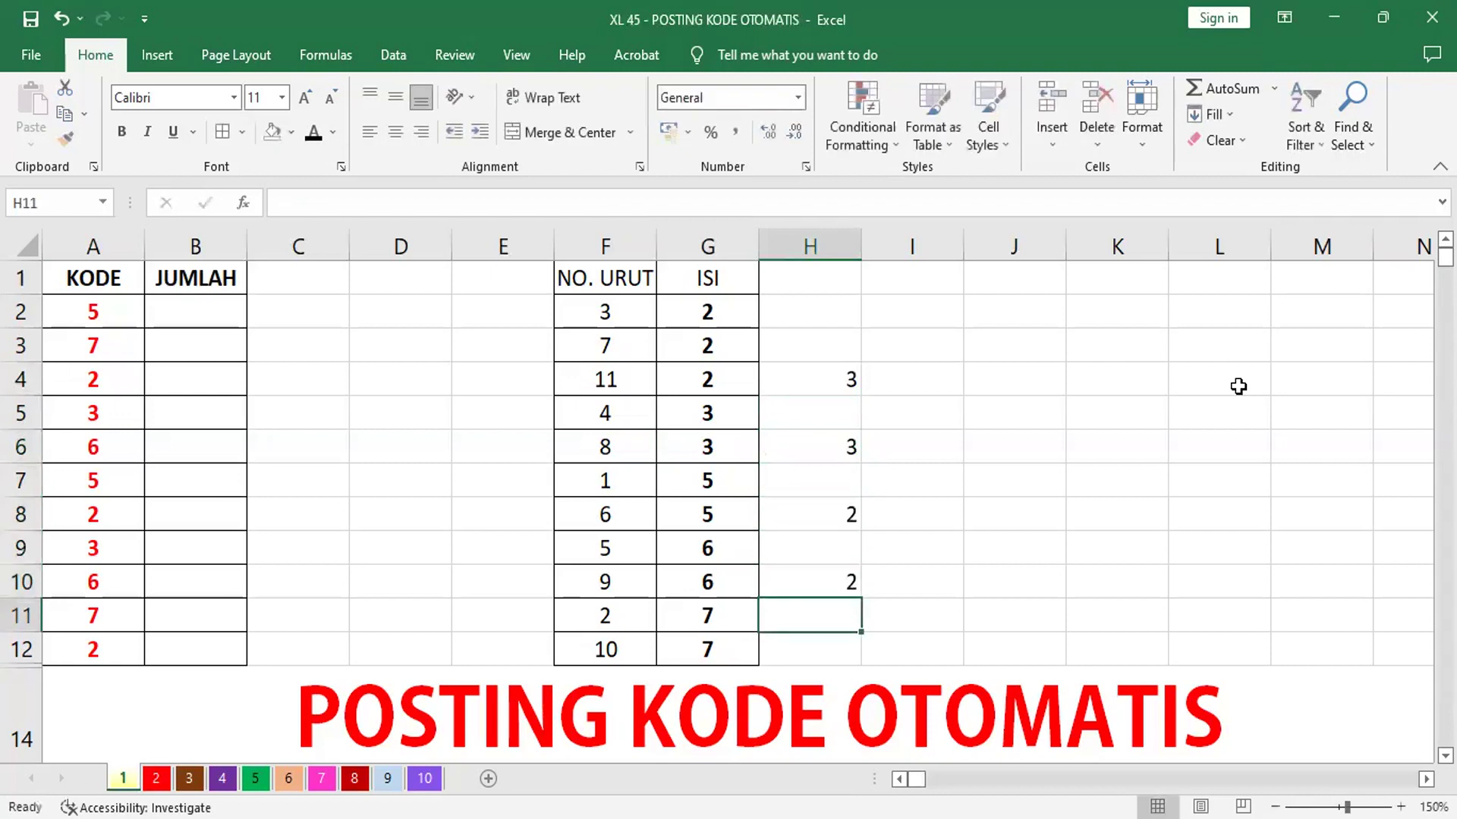
pyautogui.write('2')
pyautogui.press('Return')
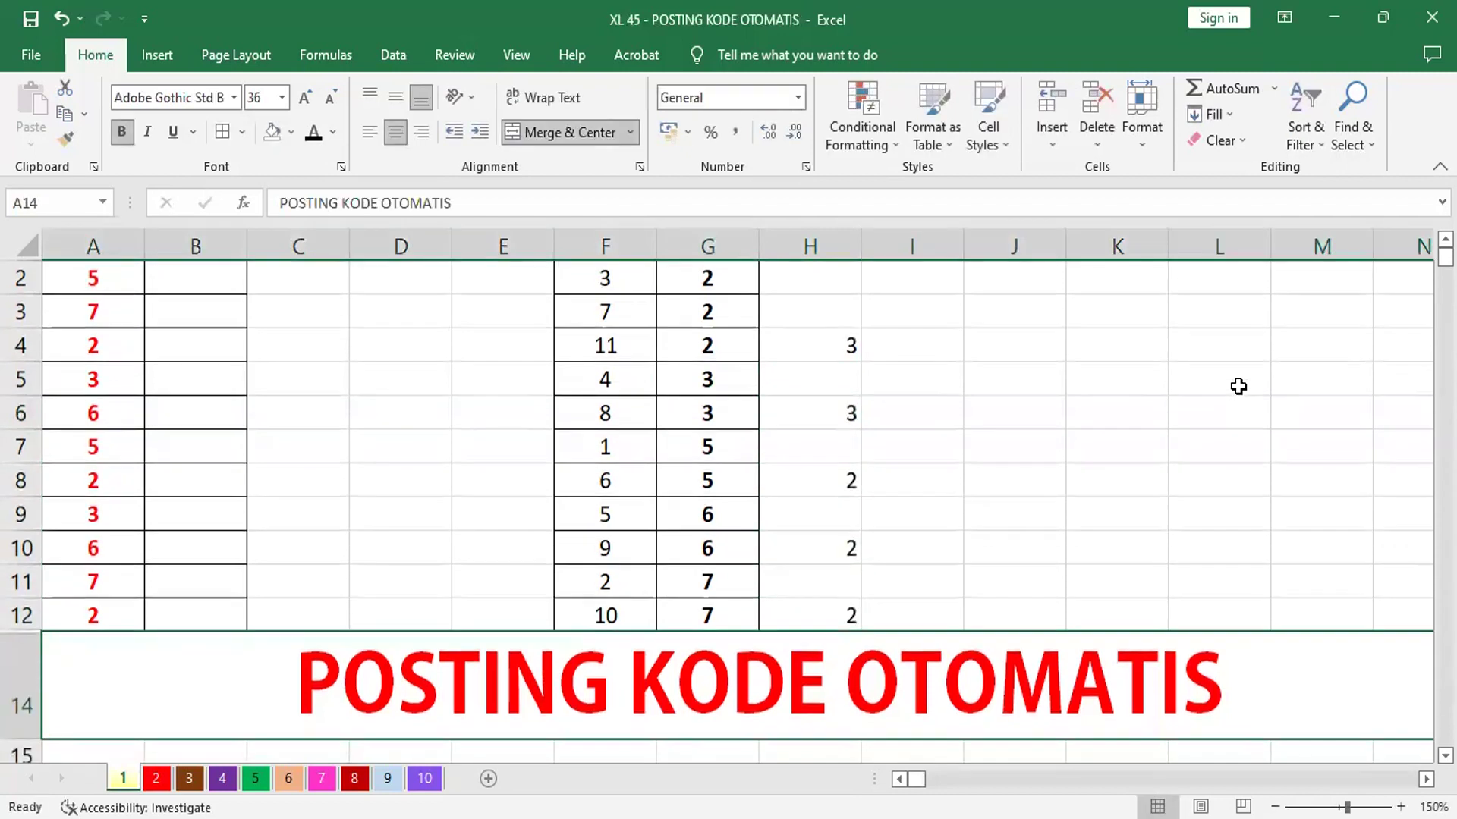
pyautogui.click(967, 512)
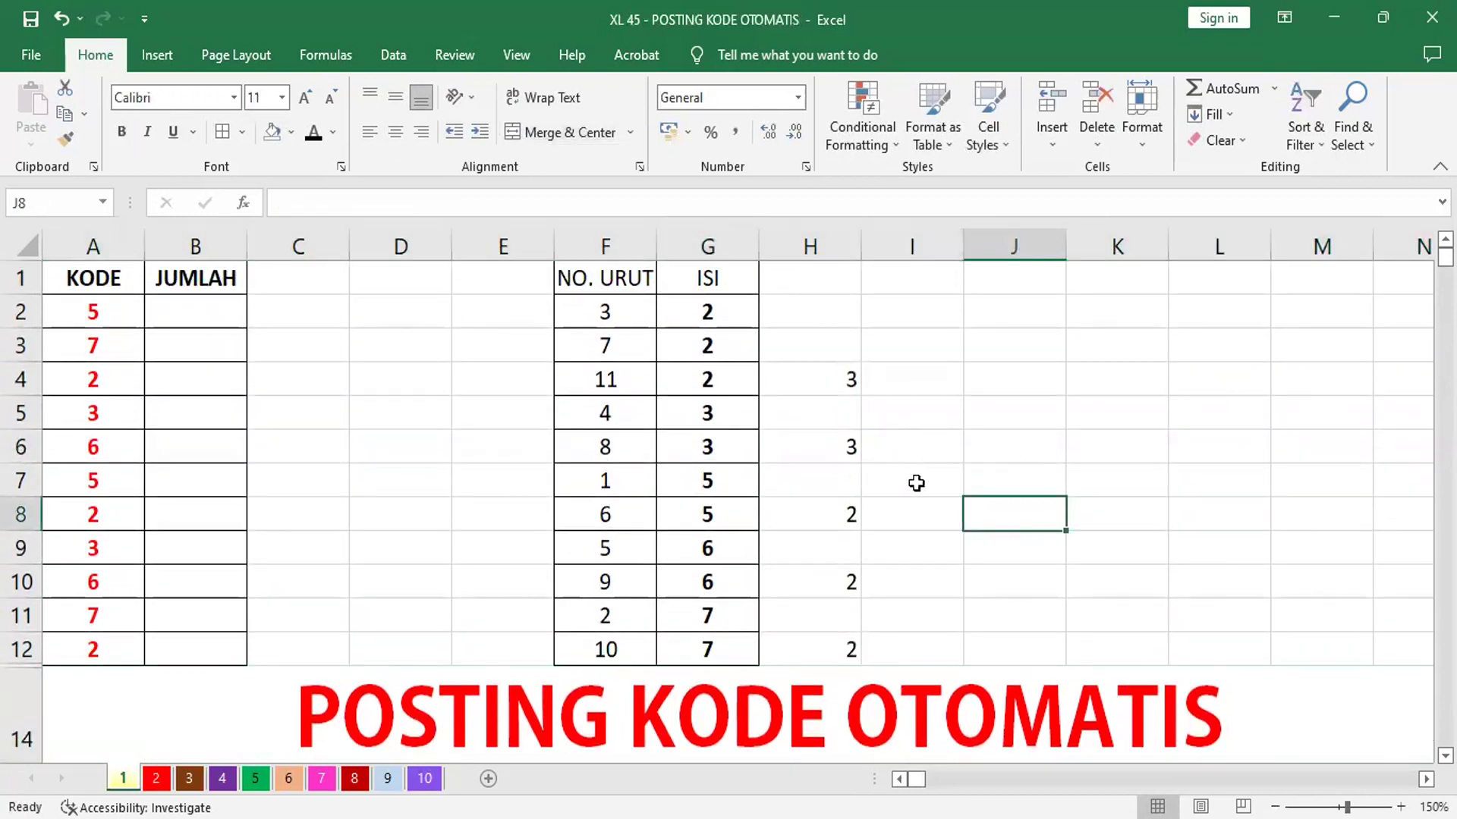
# Examine the group counts in column H against the sorted ISI codes
pyautogui.click(843, 444)
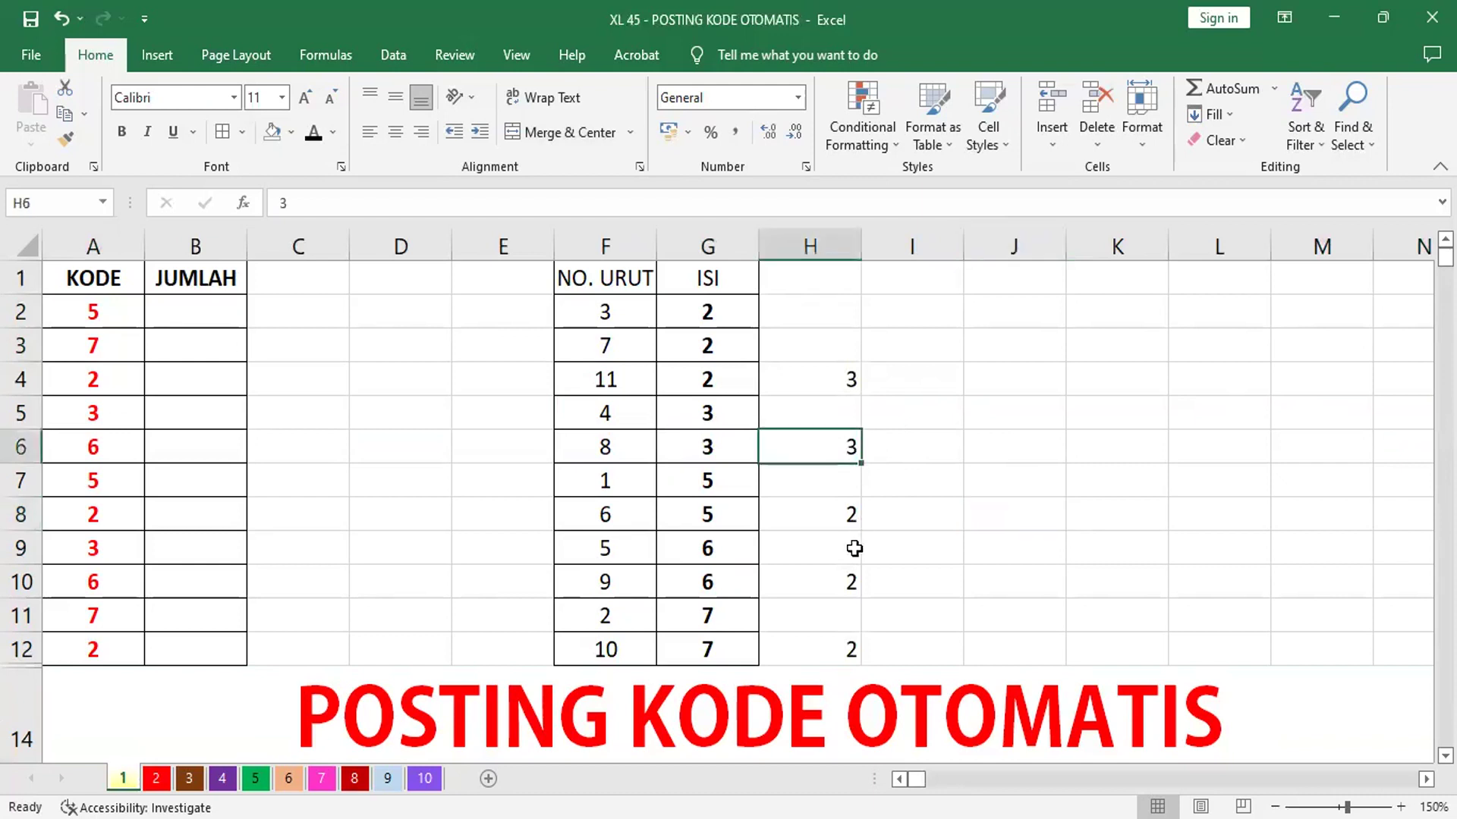
pyautogui.click(841, 579)
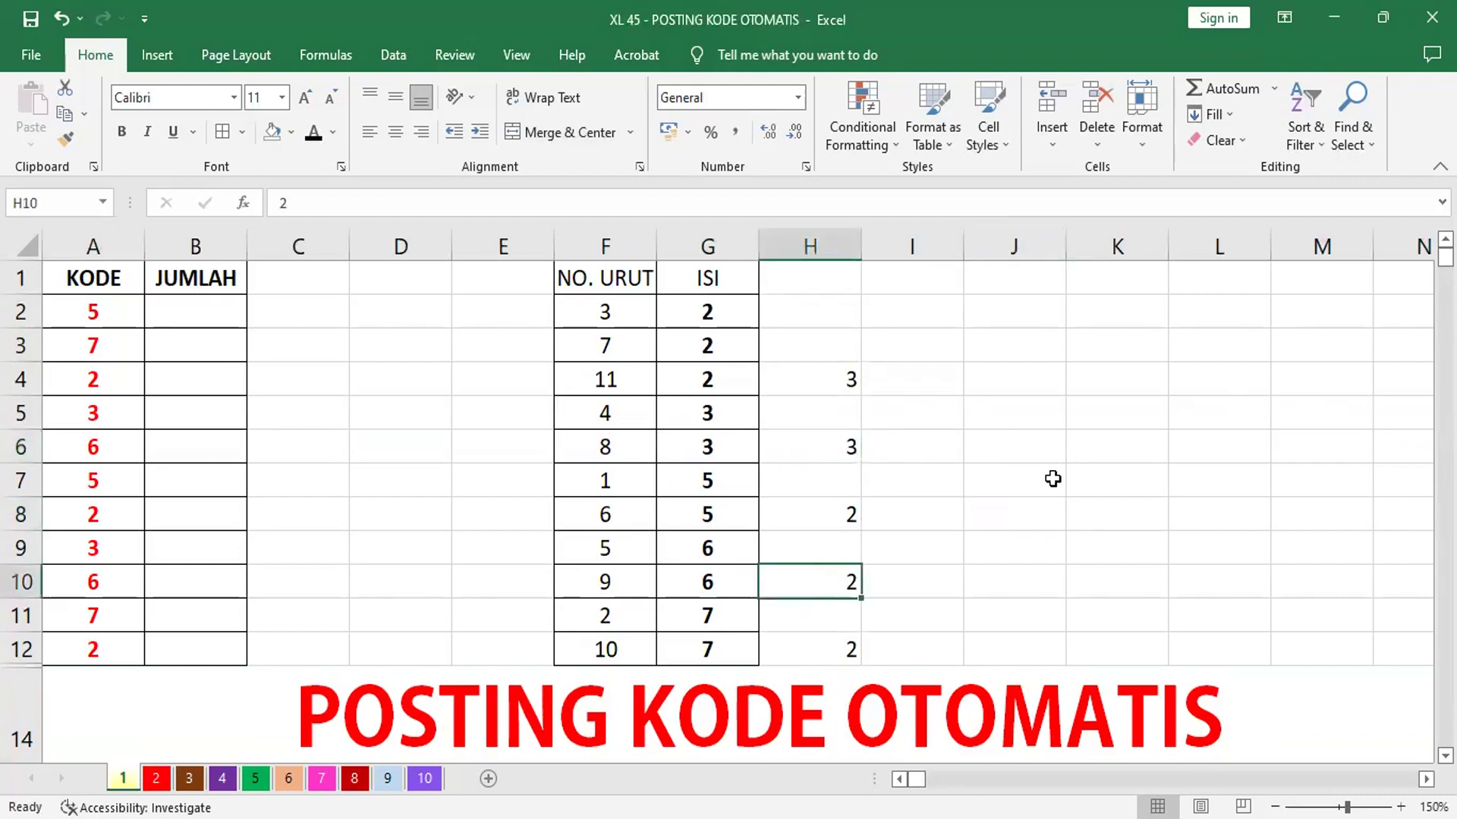
pyautogui.click(1108, 418)
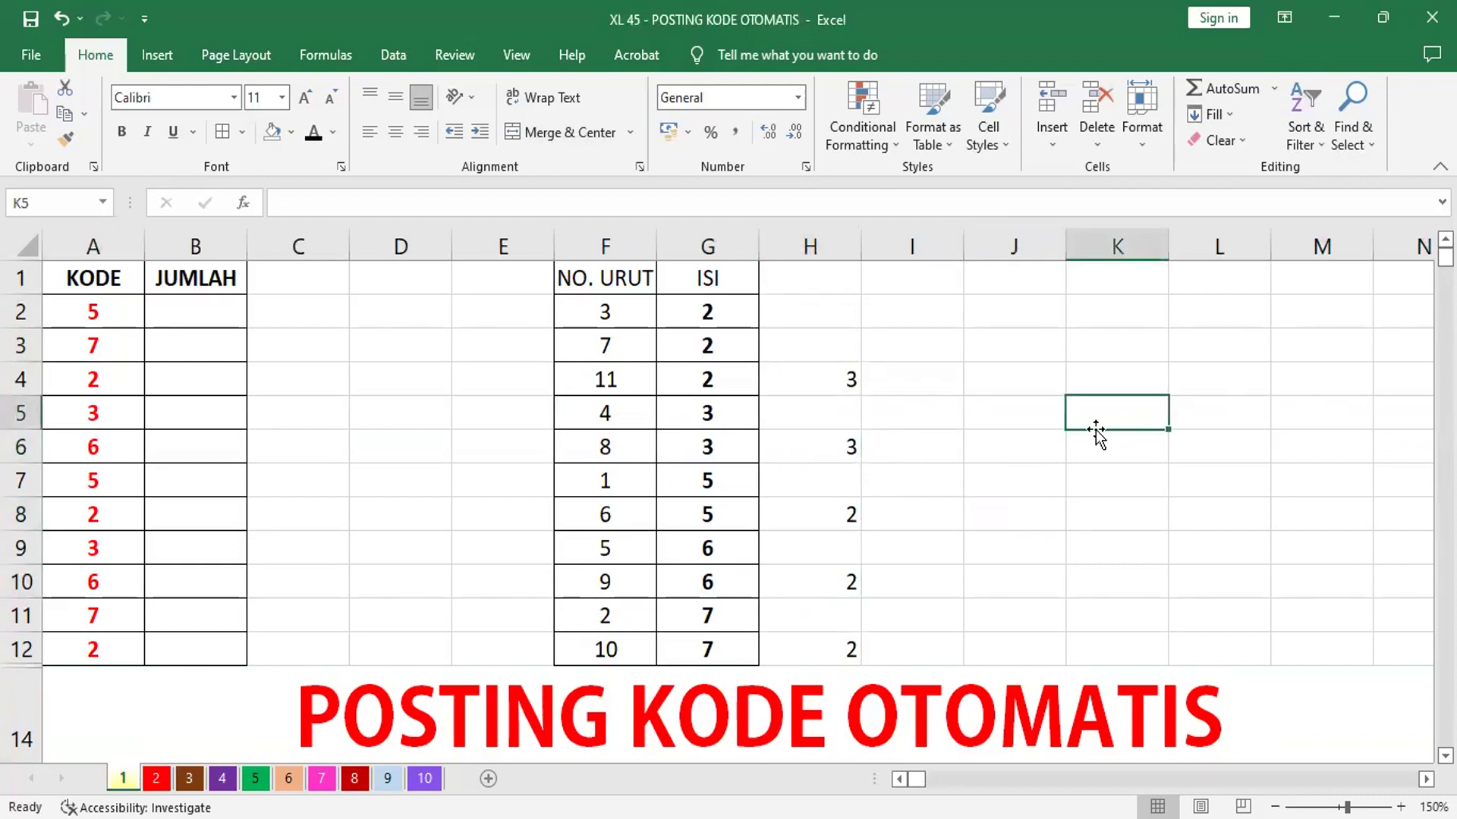
pyautogui.click(848, 377)
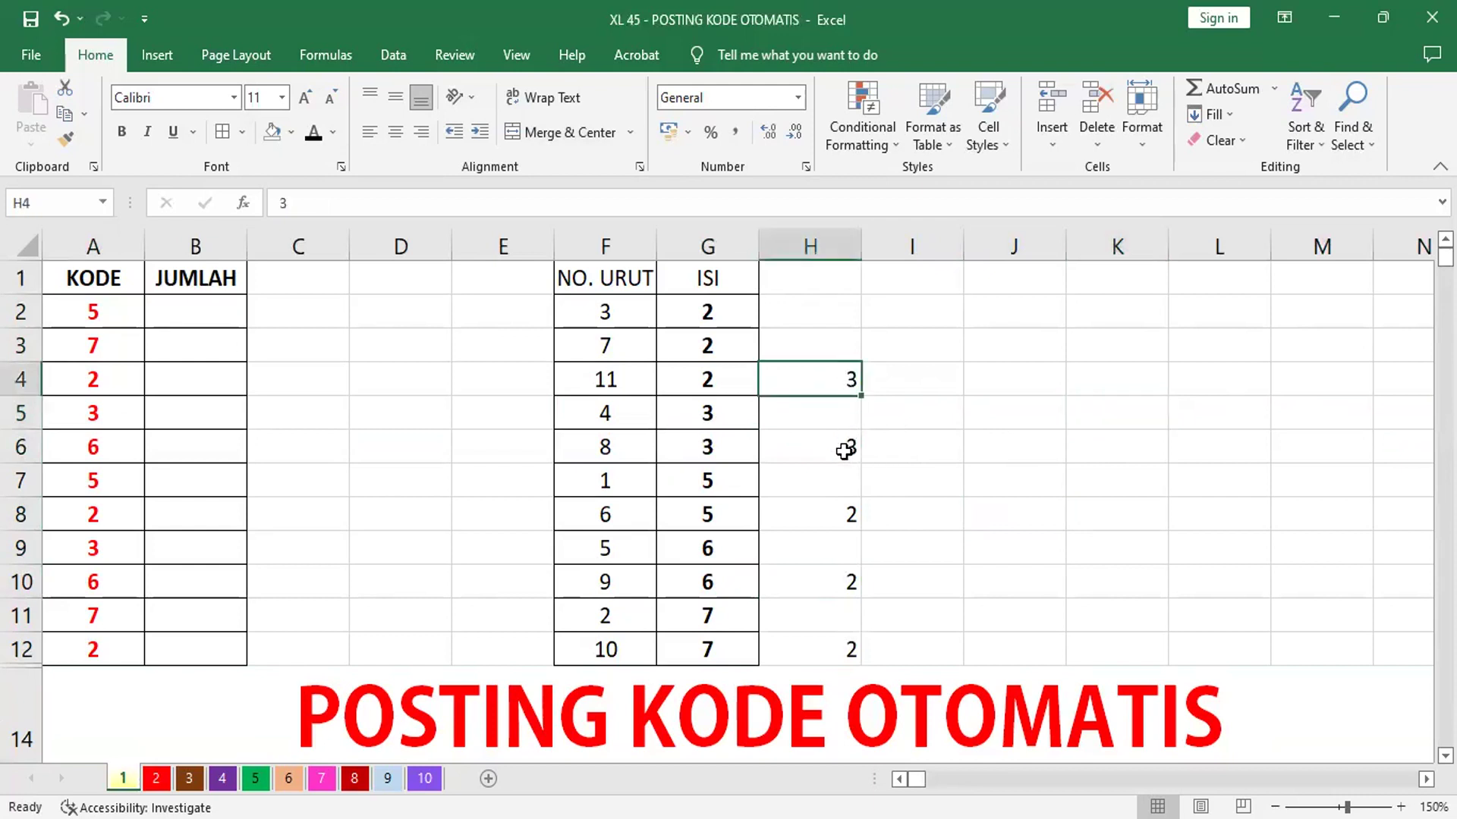
pyautogui.click(844, 449)
pyautogui.moveTo(831, 576); pyautogui.dragTo(910, 547)
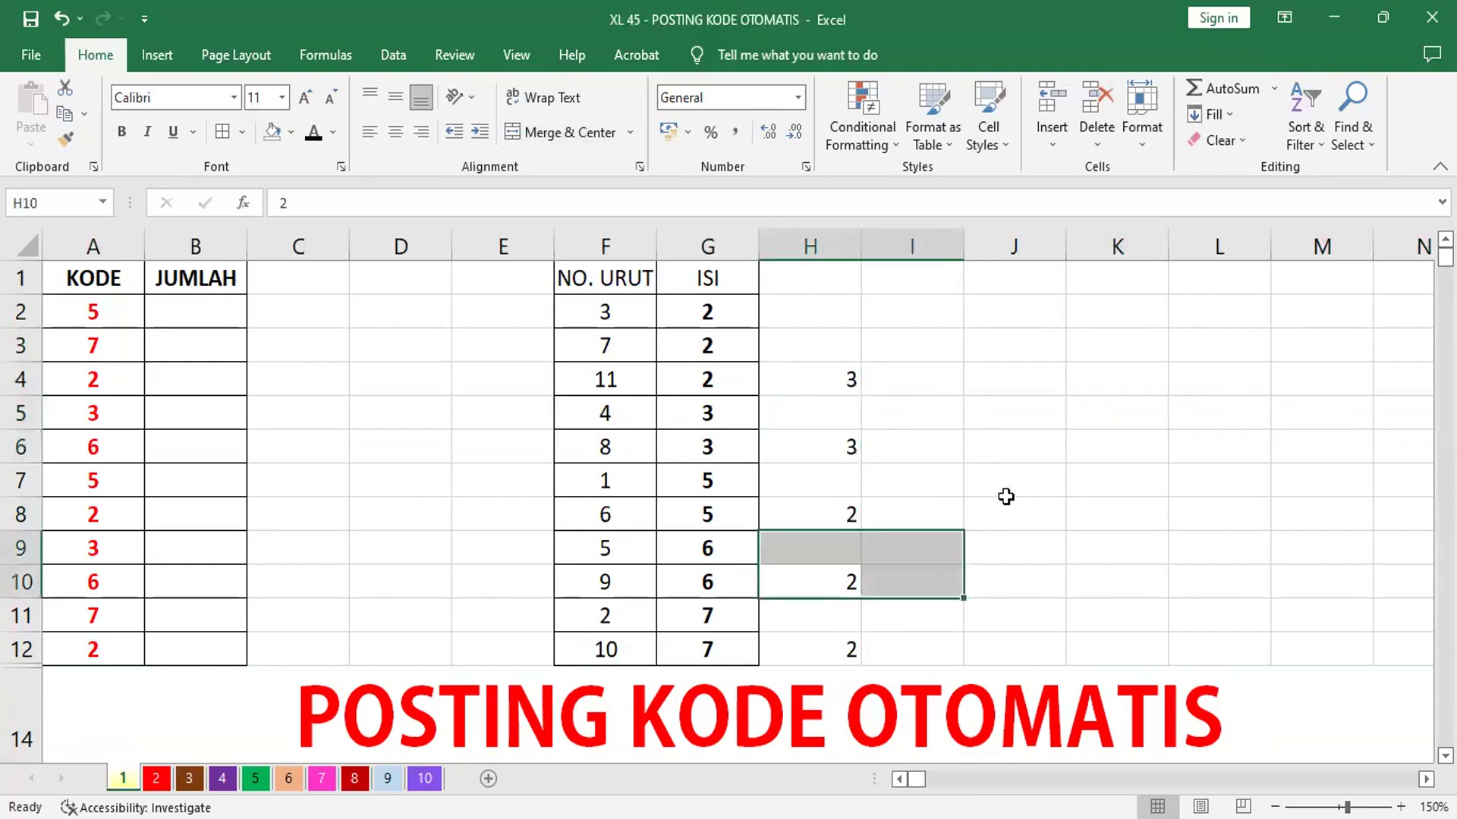
pyautogui.click(845, 380)
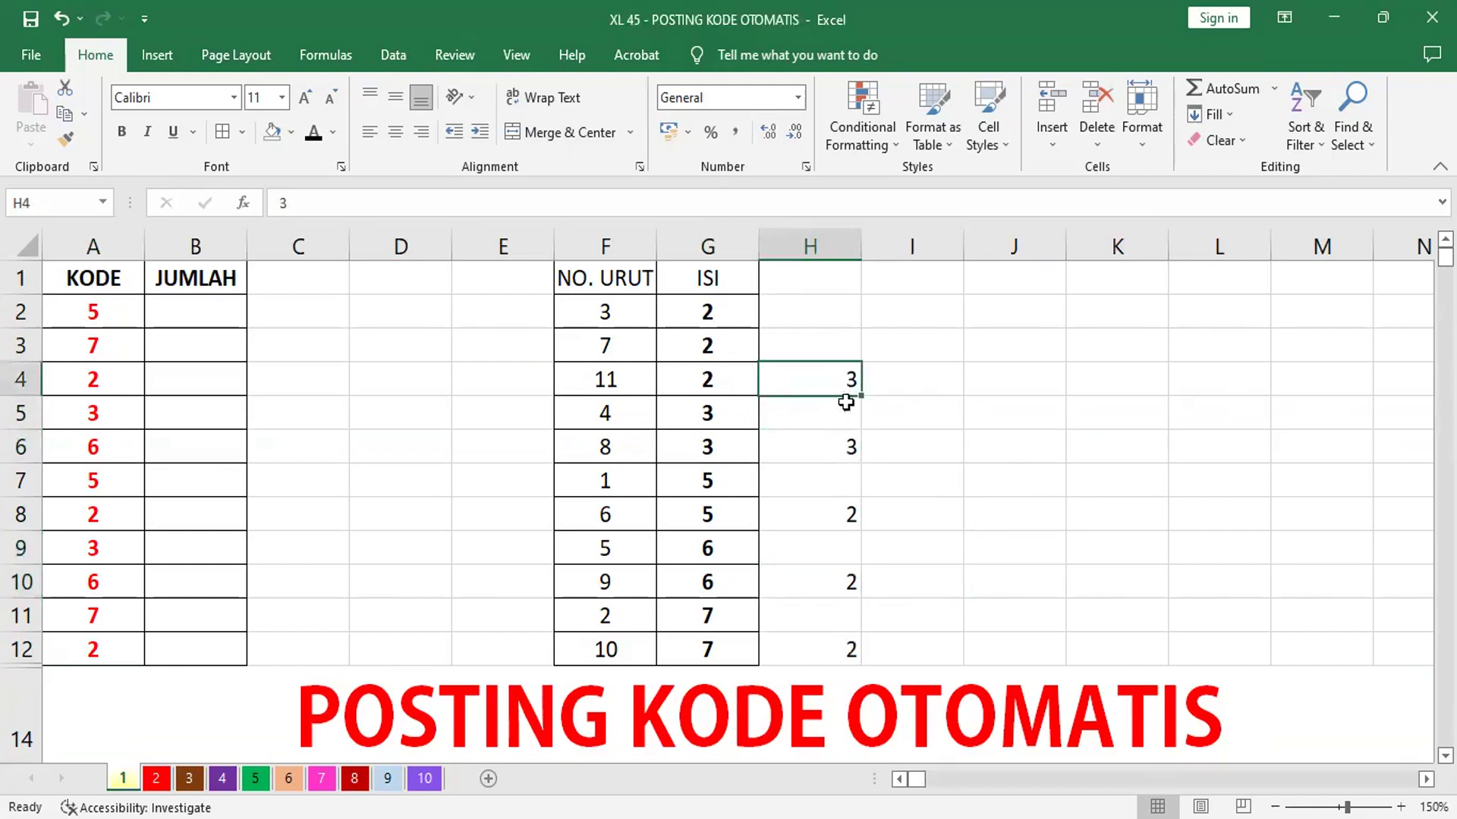
pyautogui.click(845, 443)
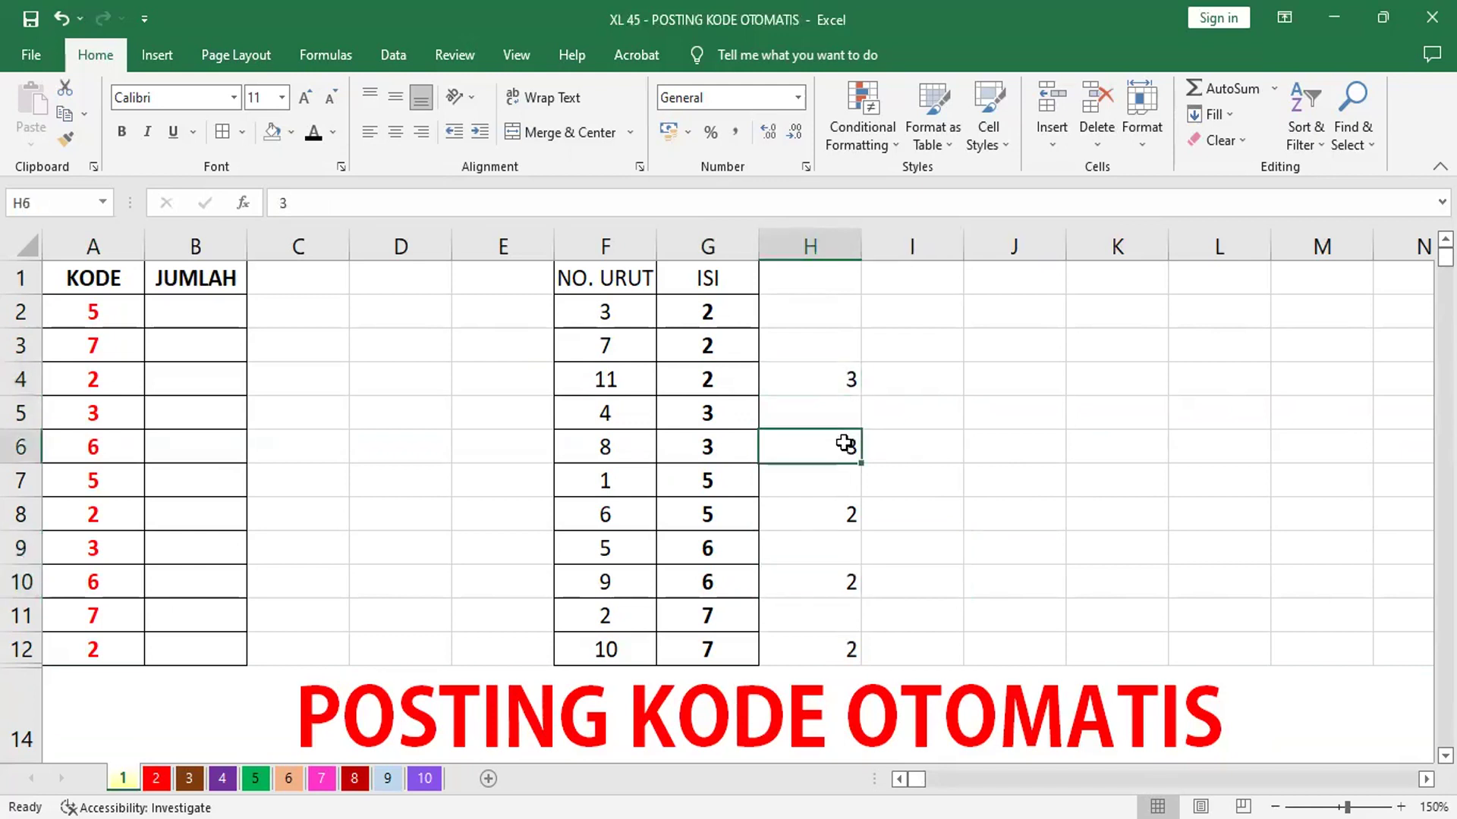
pyautogui.click(829, 580)
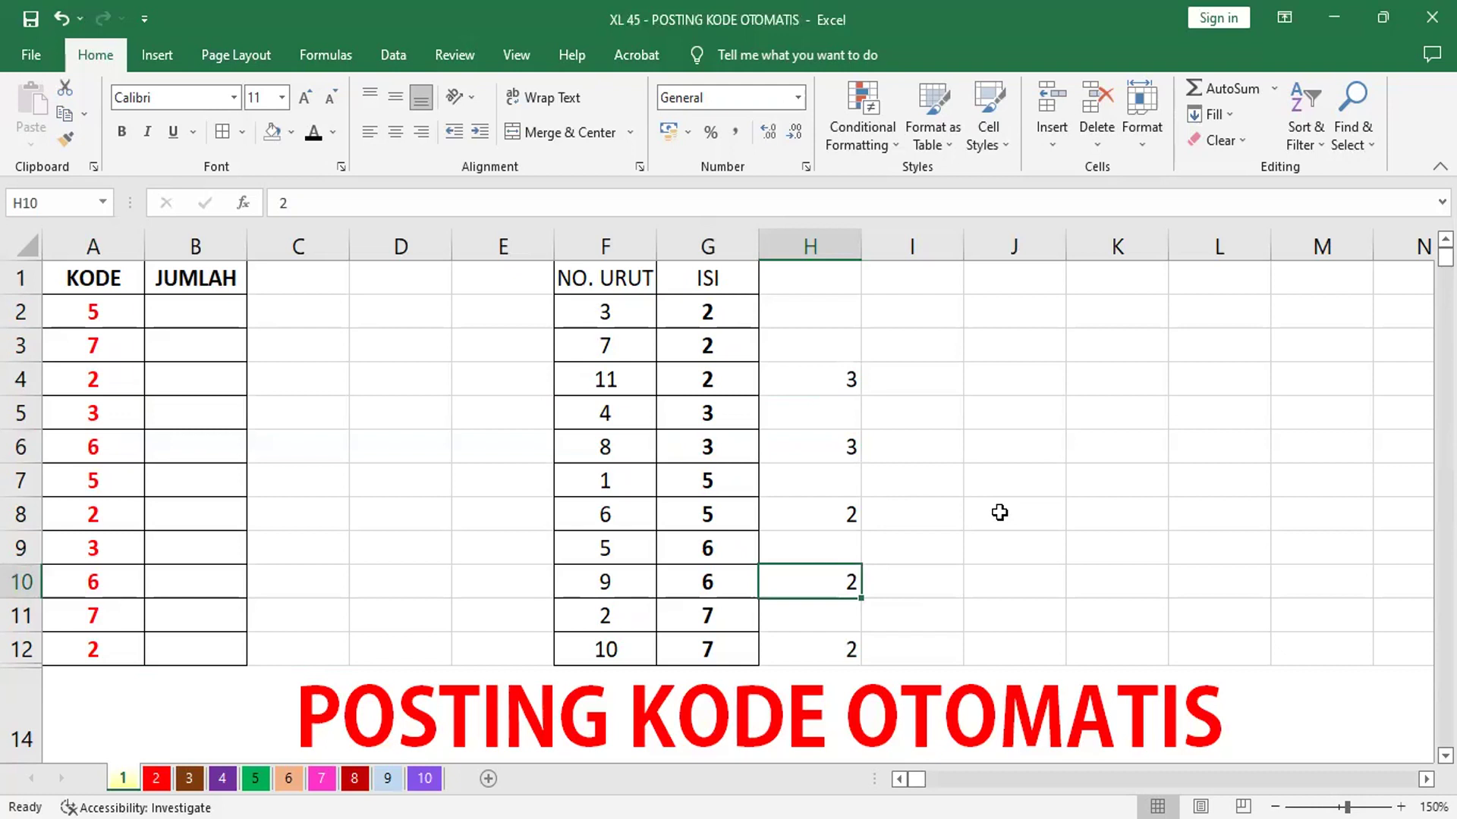
# Fill cells E2:E12 with the number series 1 to 11 beside the sorted table
pyautogui.click(520, 310)
pyautogui.write('1')
pyautogui.press('Return')
pyautogui.write('2')
pyautogui.press('Return')
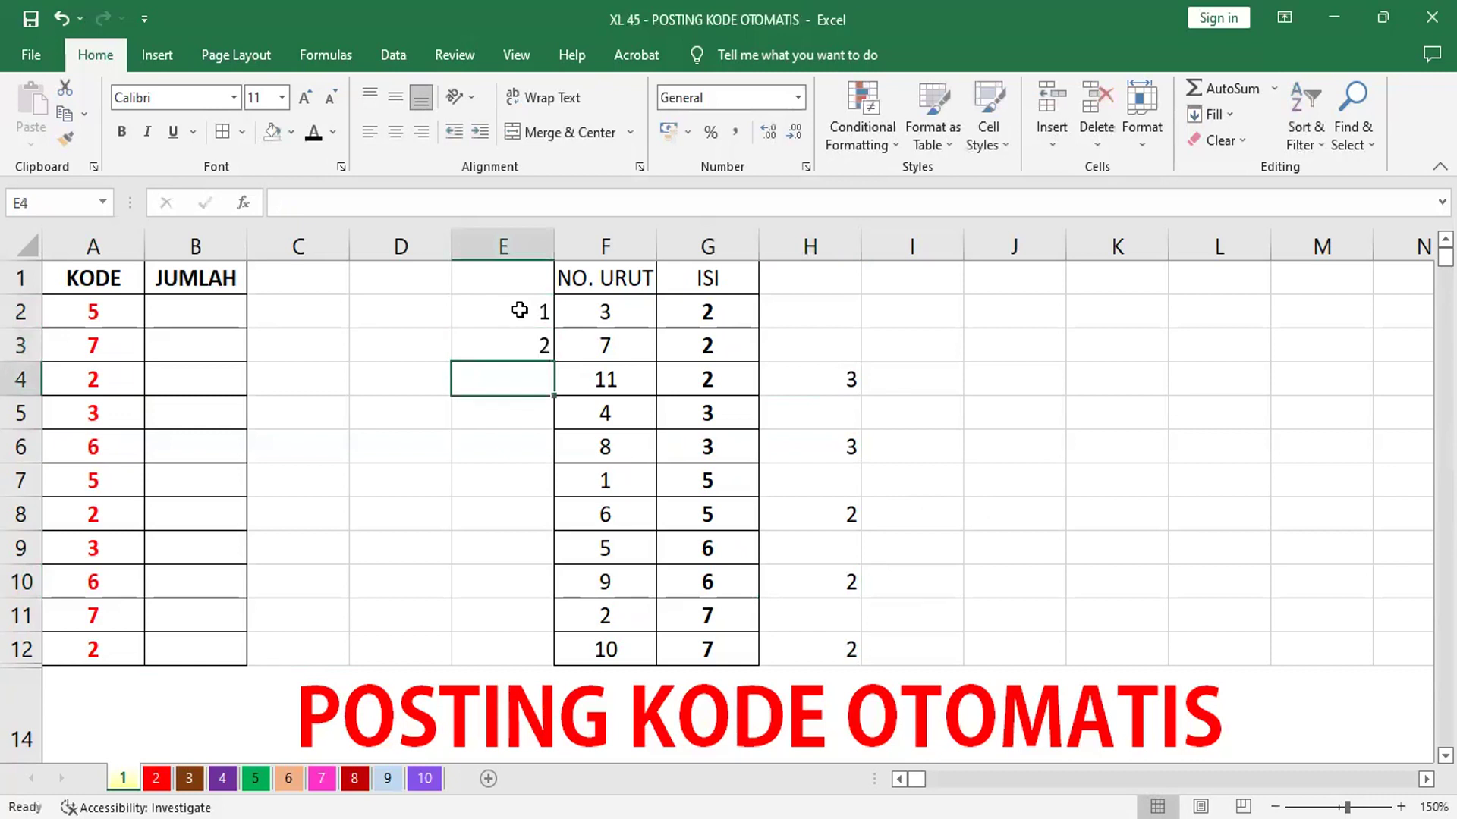
pyautogui.moveTo(520, 310); pyautogui.dragTo(520, 334)
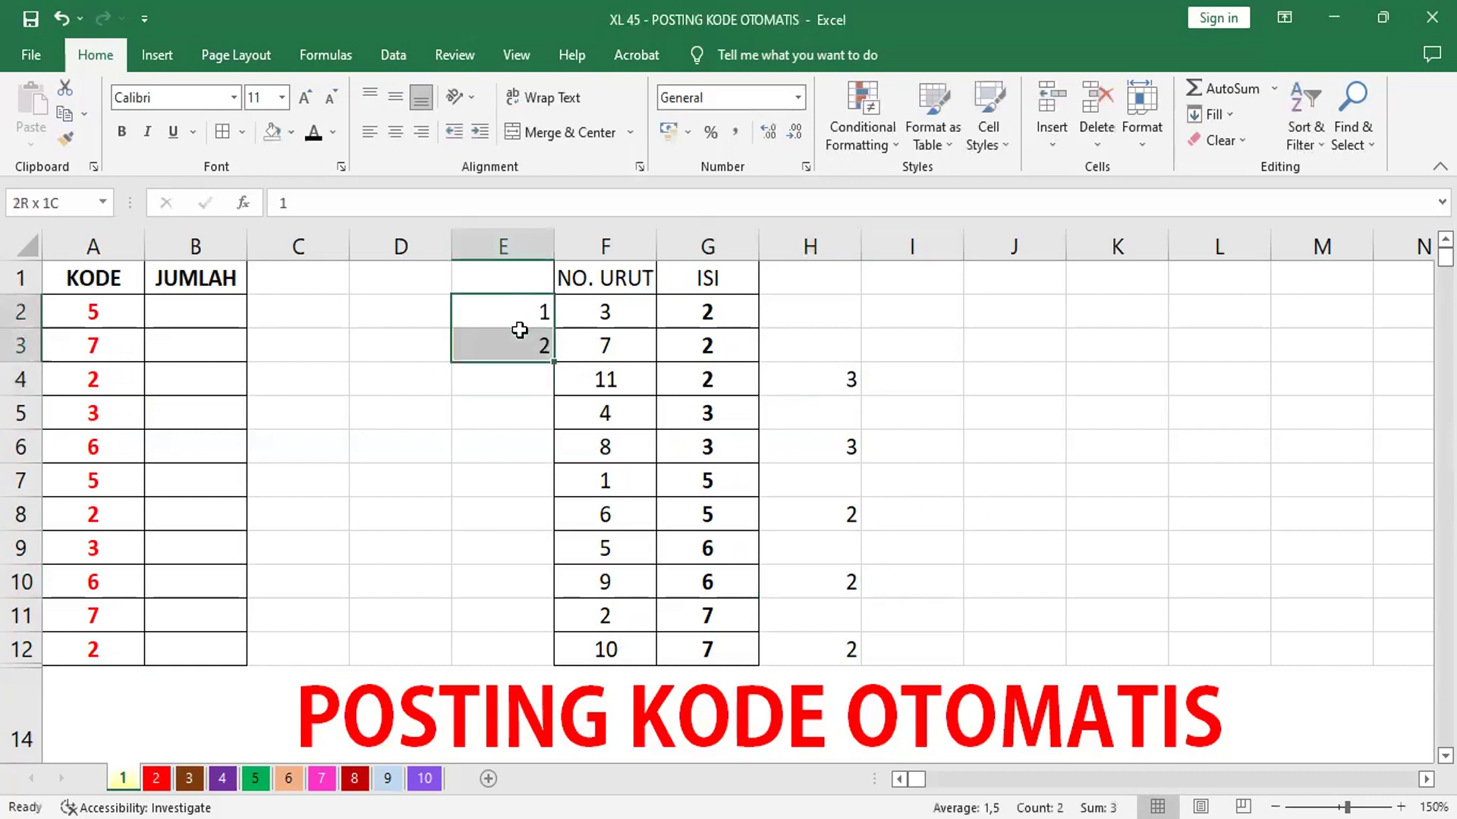
pyautogui.doubleClick(554, 362)
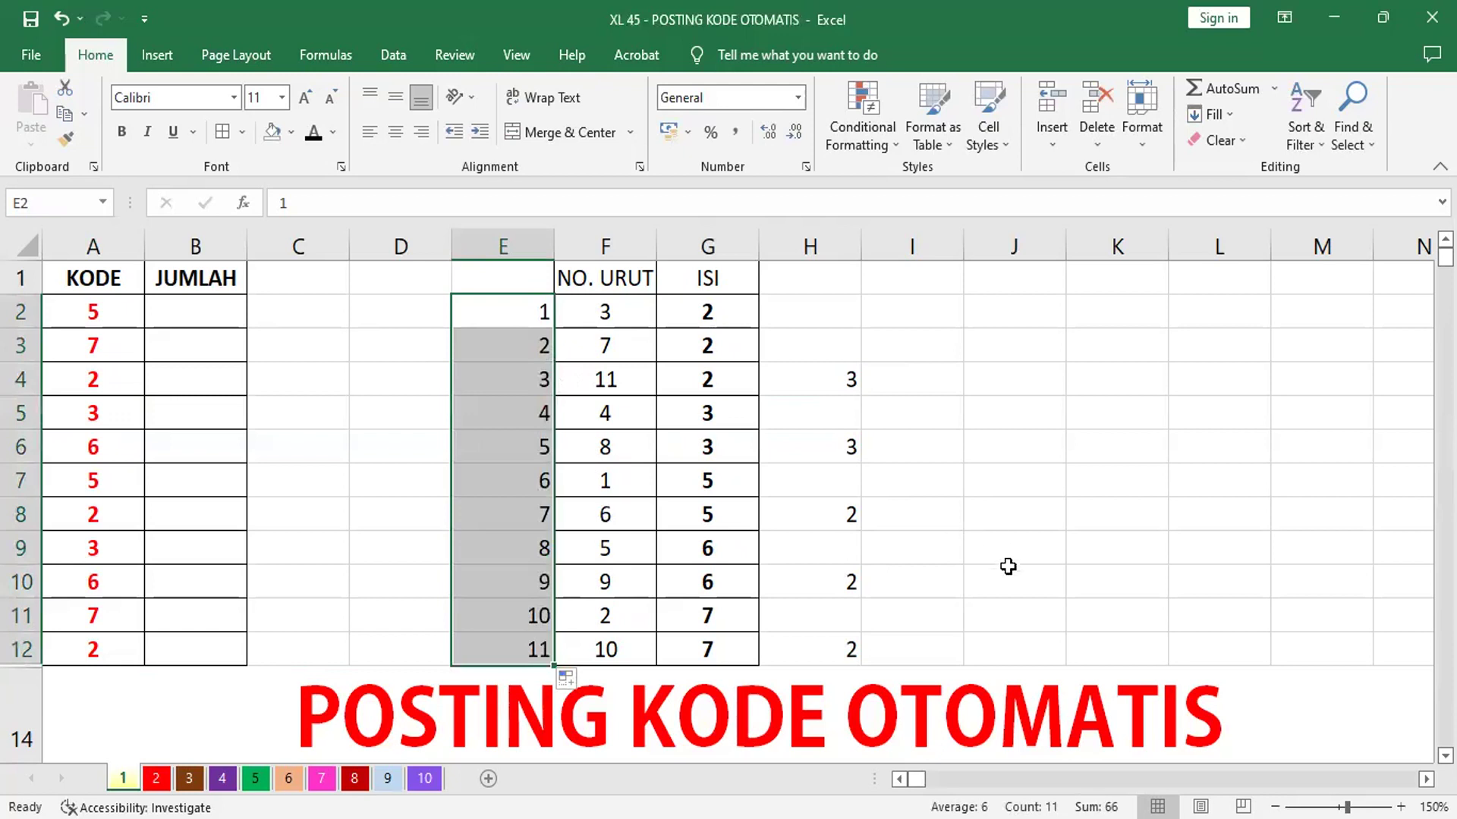
pyautogui.click(953, 564)
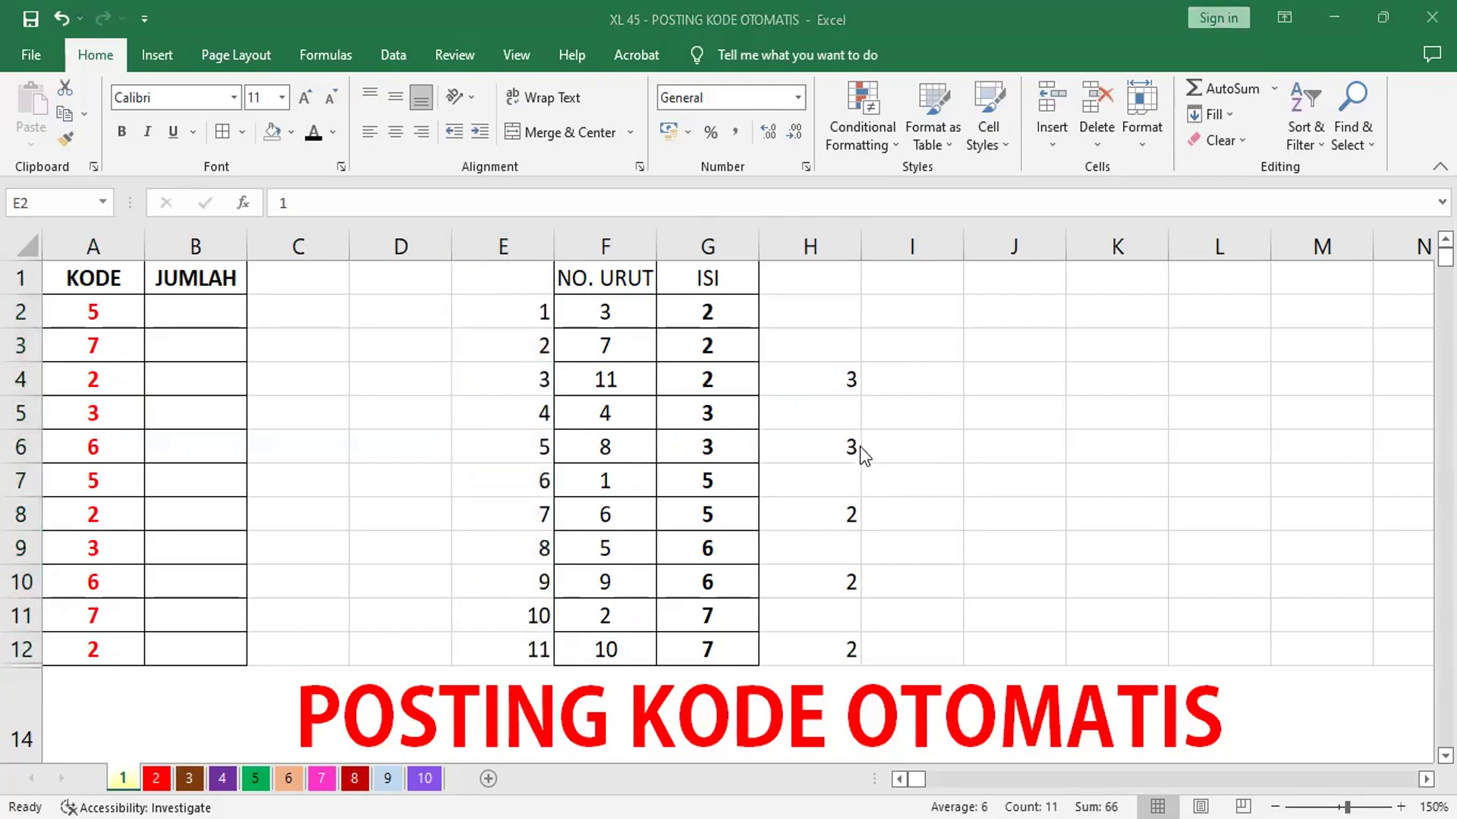
# Correct the count for code group 3 in cell H6 to 2
pyautogui.click(838, 448)
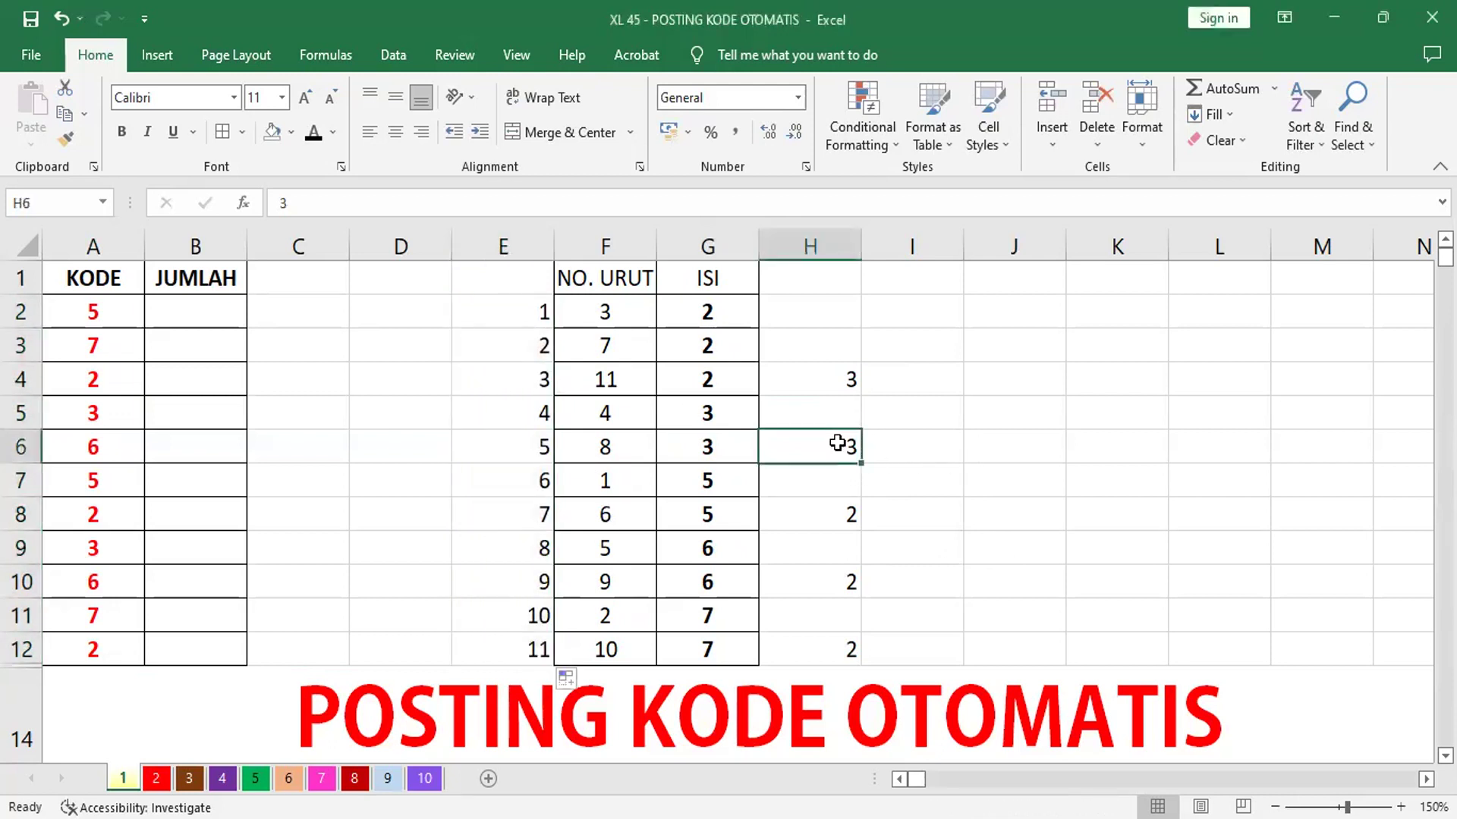
pyautogui.write('2')
pyautogui.press('Return')
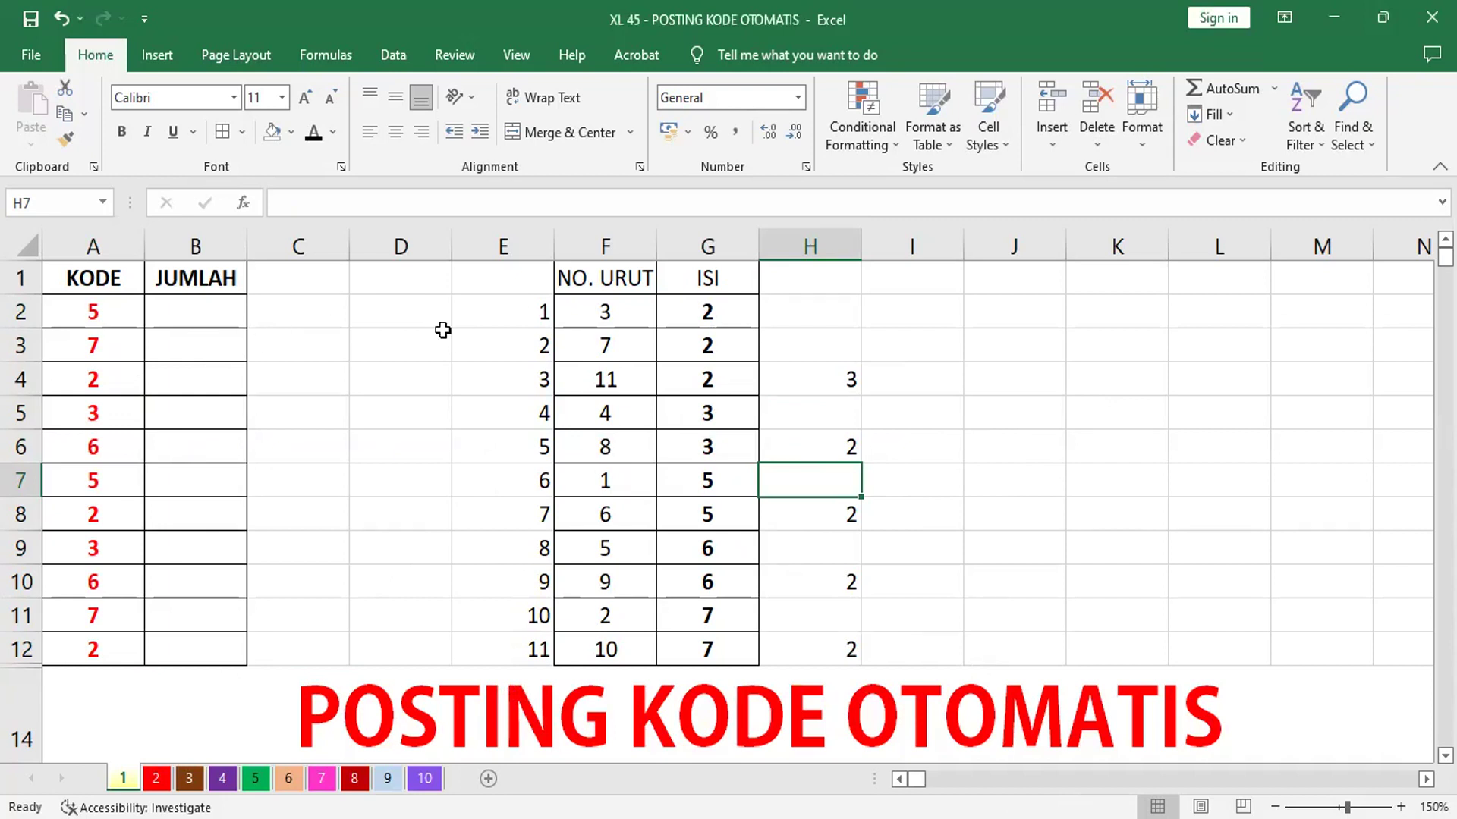
# List the distinct codes as "2 3 5 6 7" in cell K5
pyautogui.click(1078, 401)
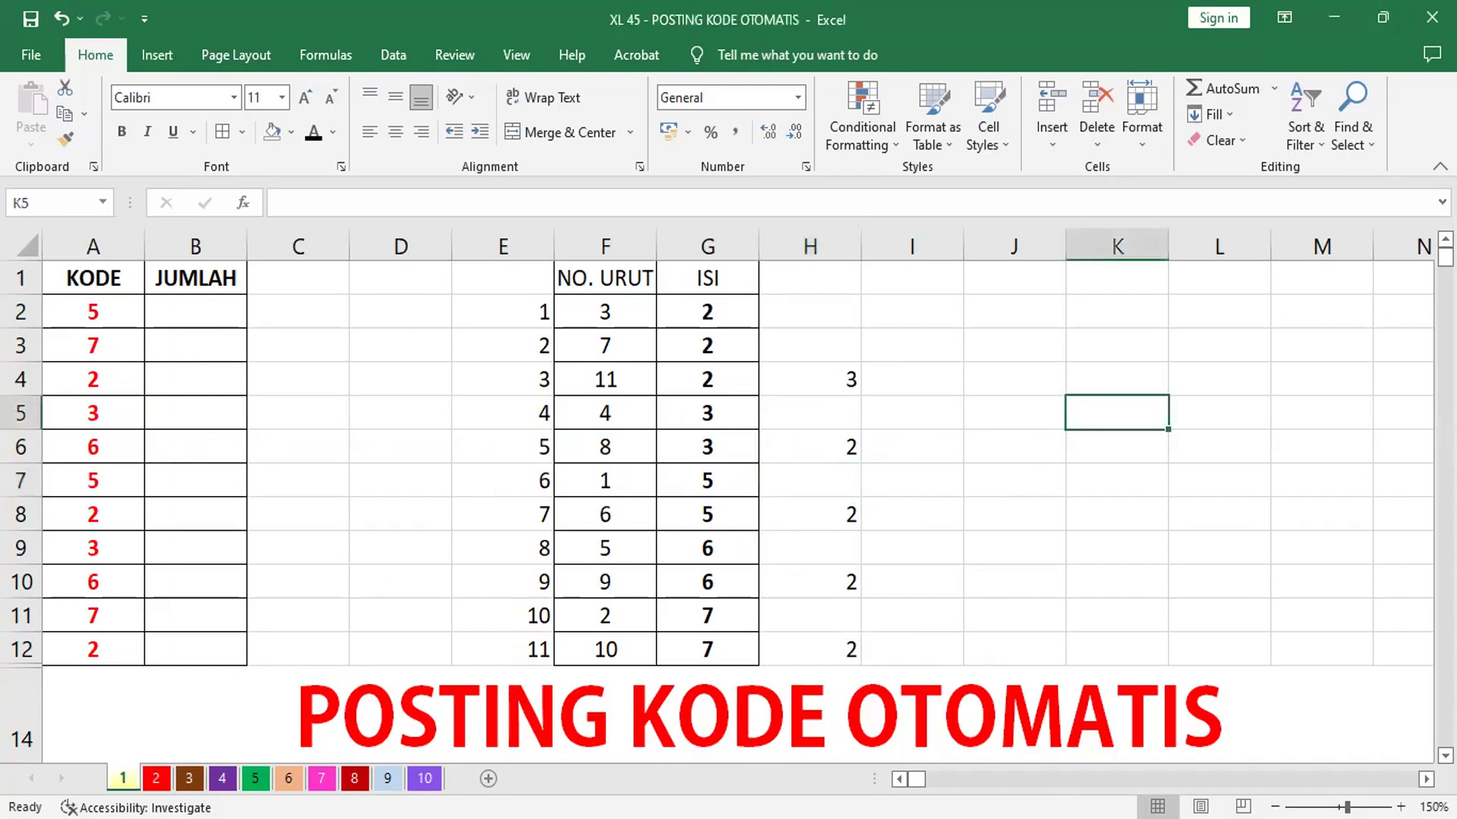
pyautogui.write('2')
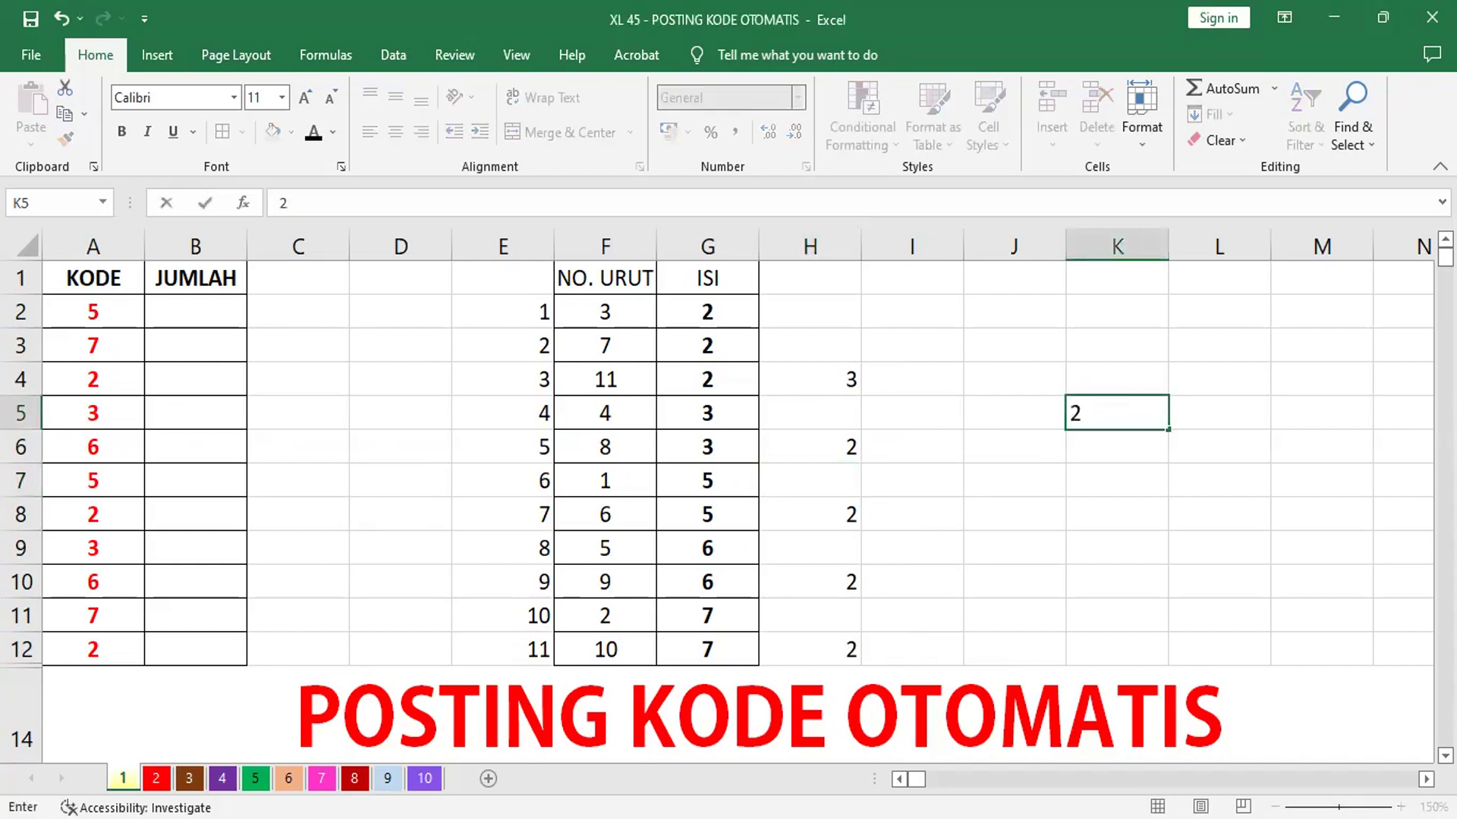
pyautogui.write(' 3 5 6 7')
pyautogui.press('Return')
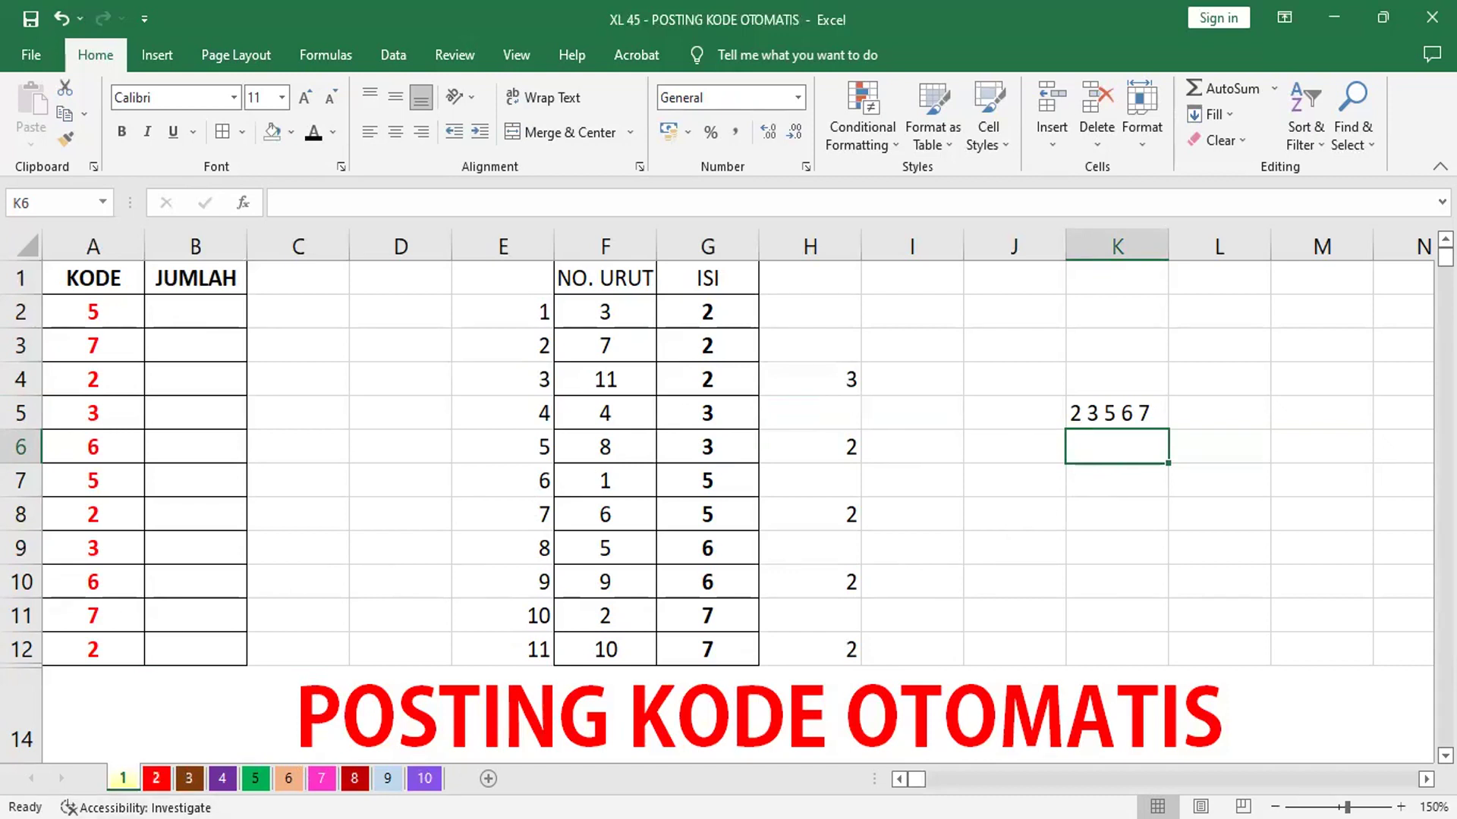
# On sheet 2, enter the code 2 in cell C1 and make it bold and centred
pyautogui.hotkey('ctrl', 'pagedown')
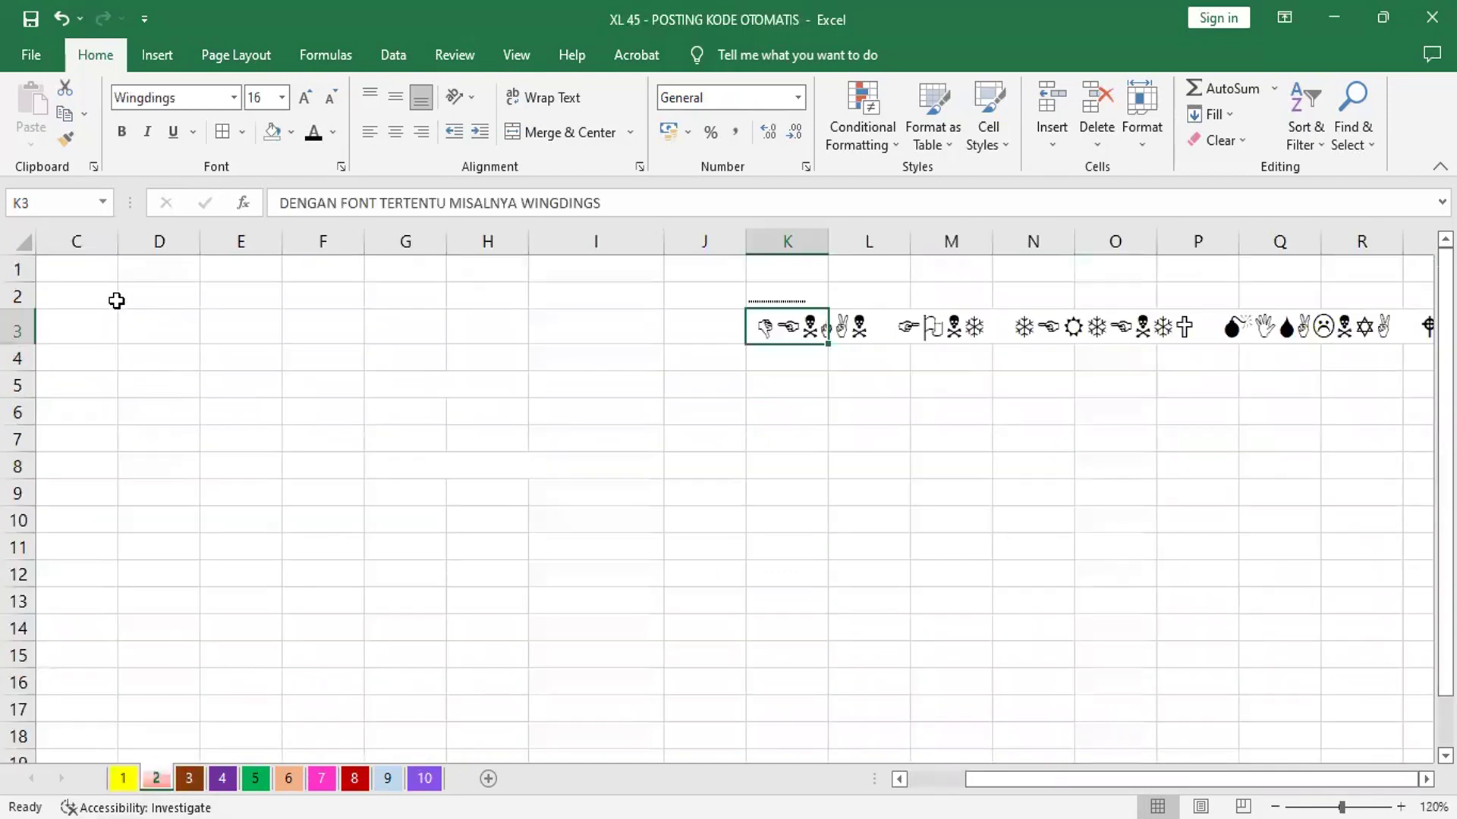
pyautogui.click(120, 780)
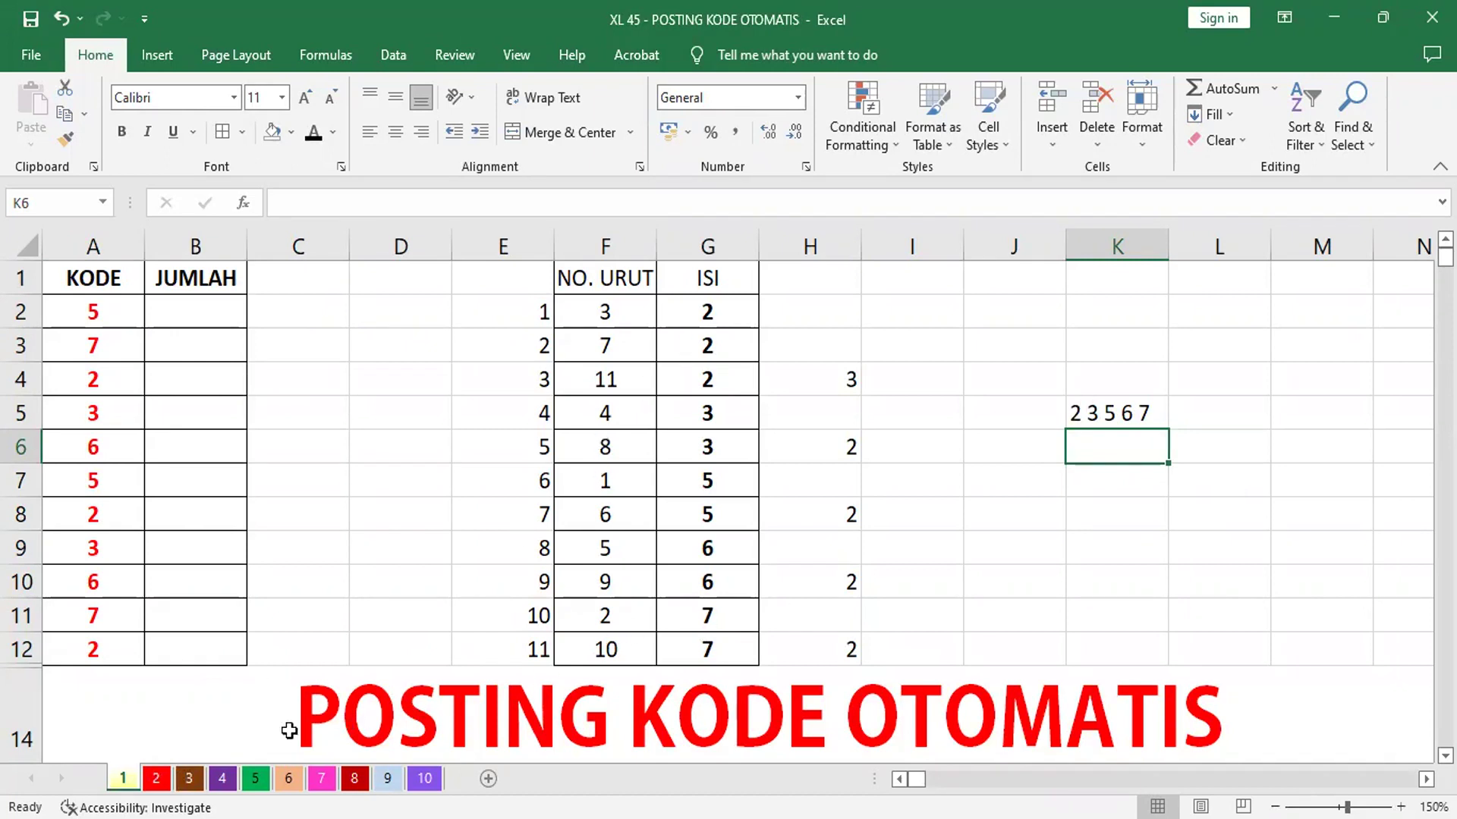
pyautogui.click(158, 779)
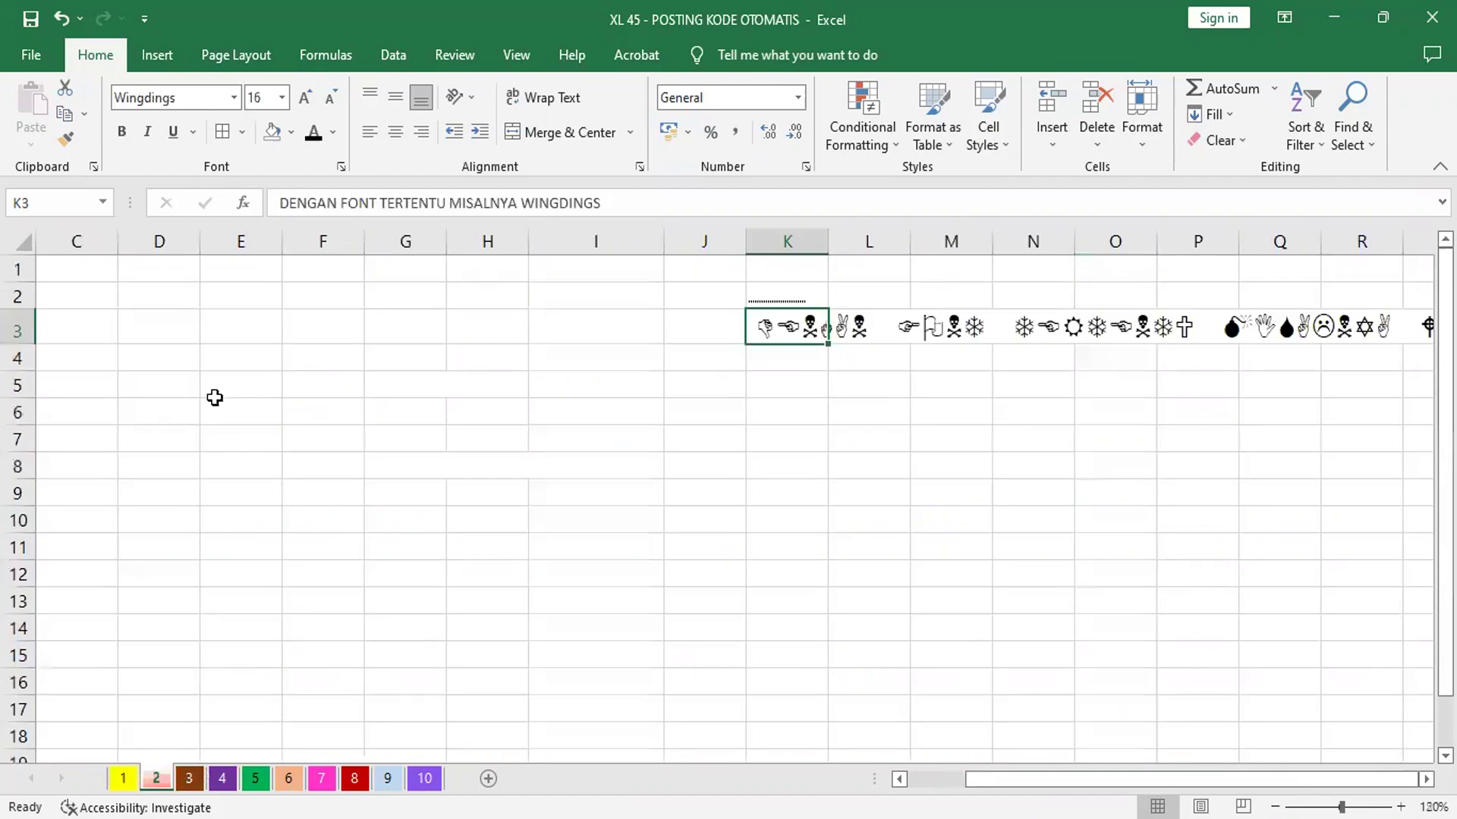
pyautogui.click(84, 275)
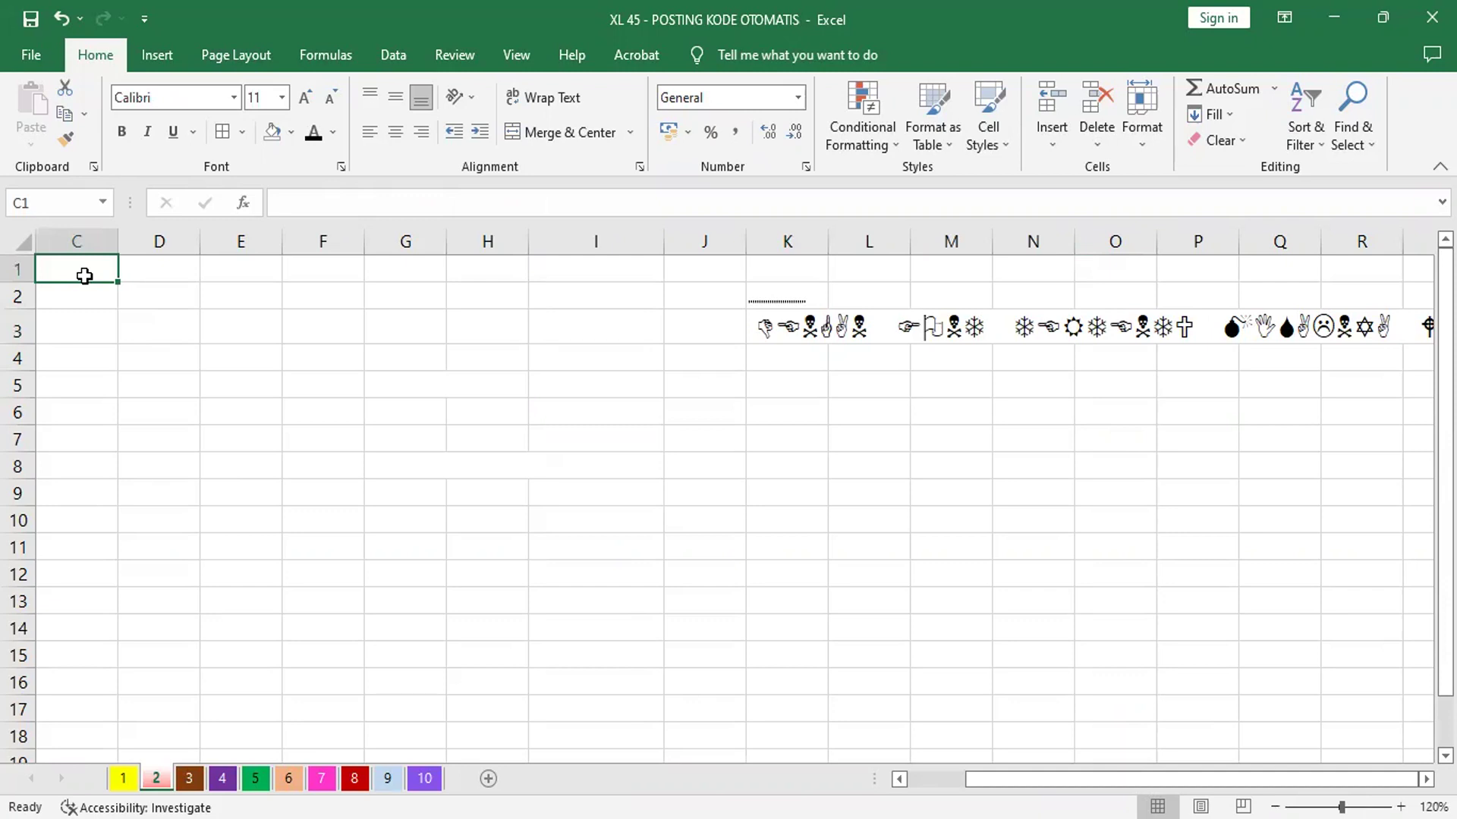
pyautogui.write('2')
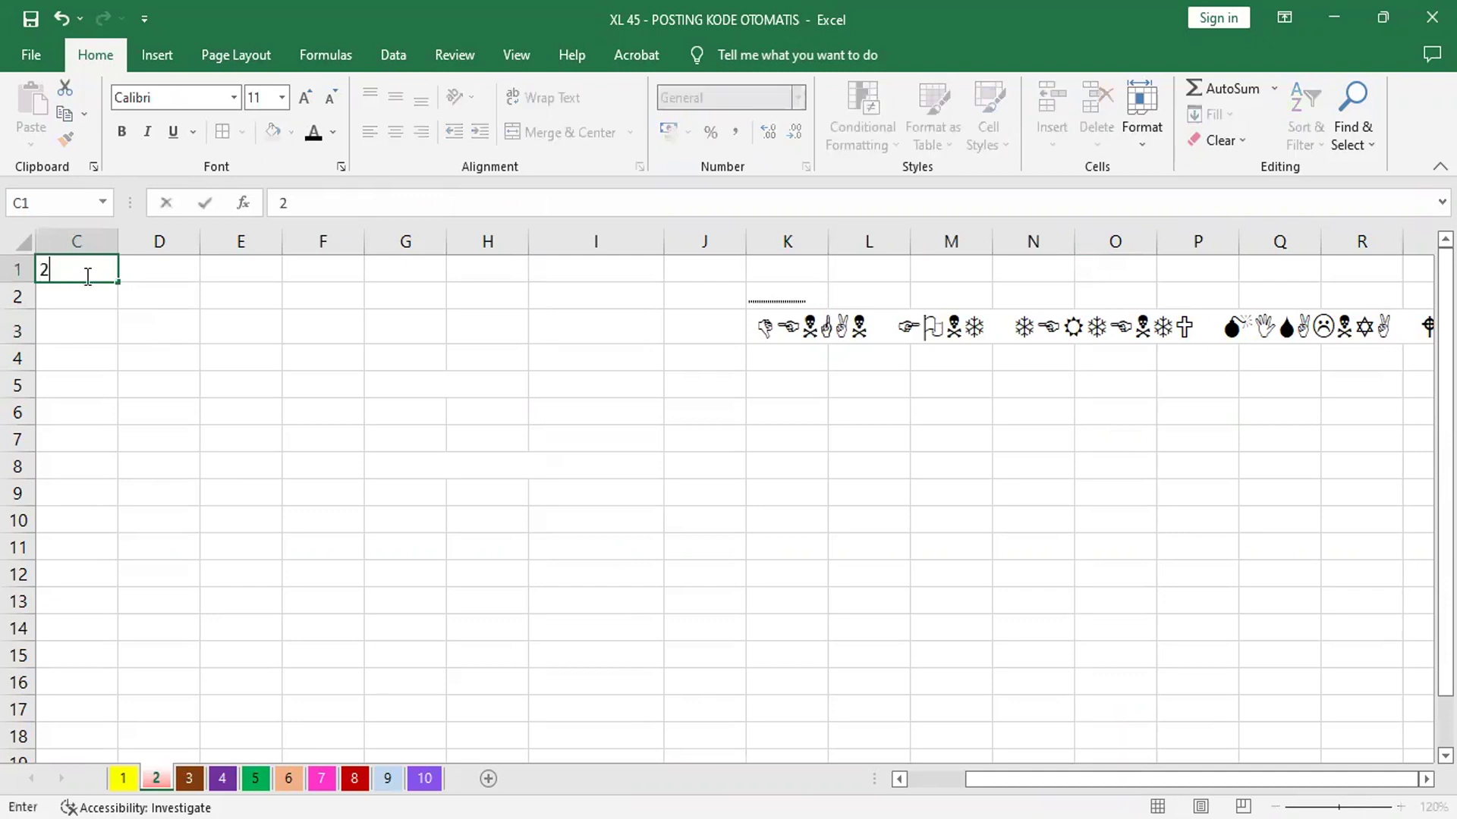
pyautogui.press('Return')
pyautogui.click(84, 275)
pyautogui.click(121, 131)
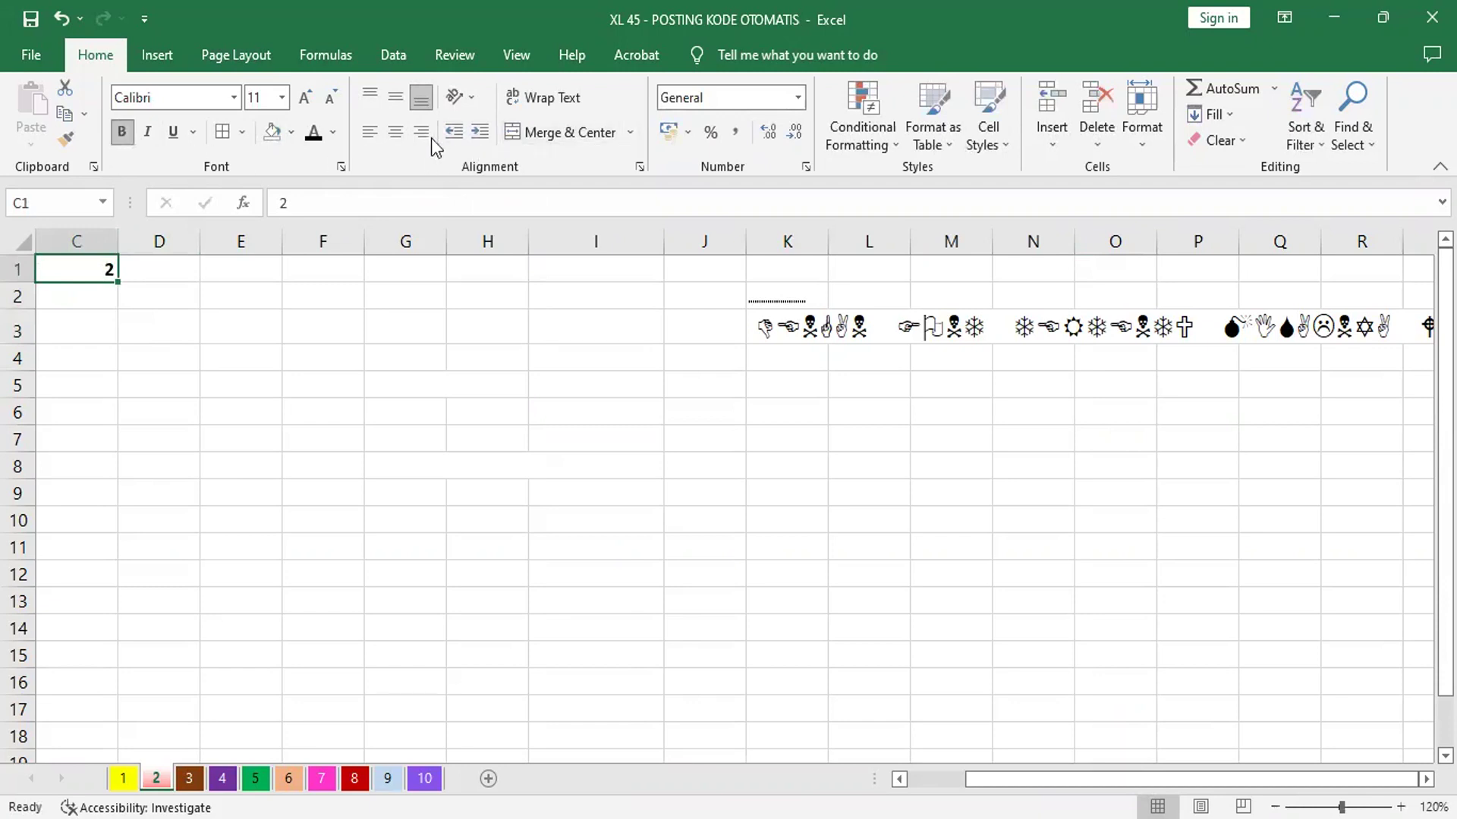
pyautogui.click(396, 135)
pyautogui.click(400, 556)
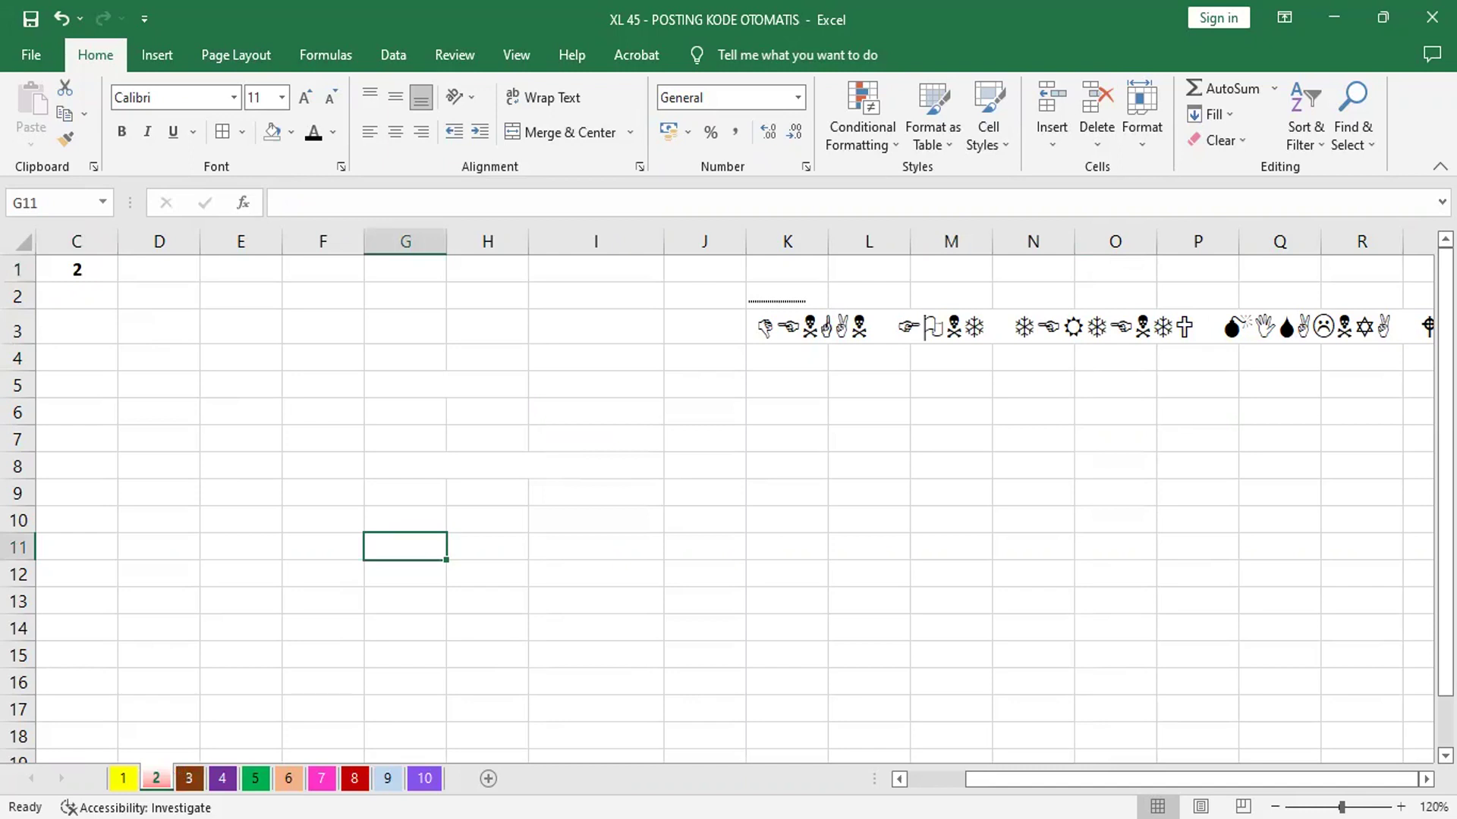
pyautogui.click(231, 272)
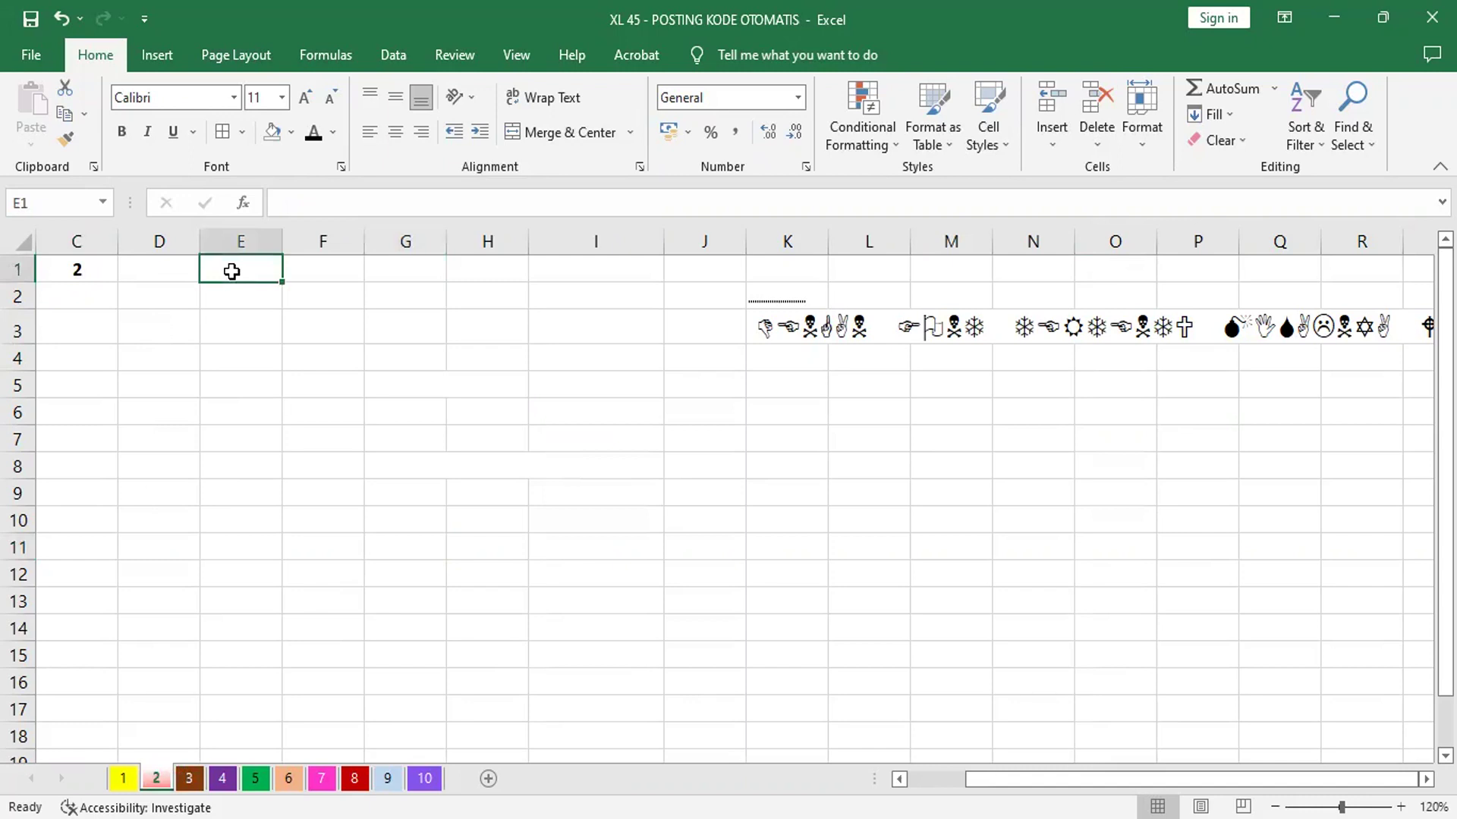
pyautogui.click(243, 203)
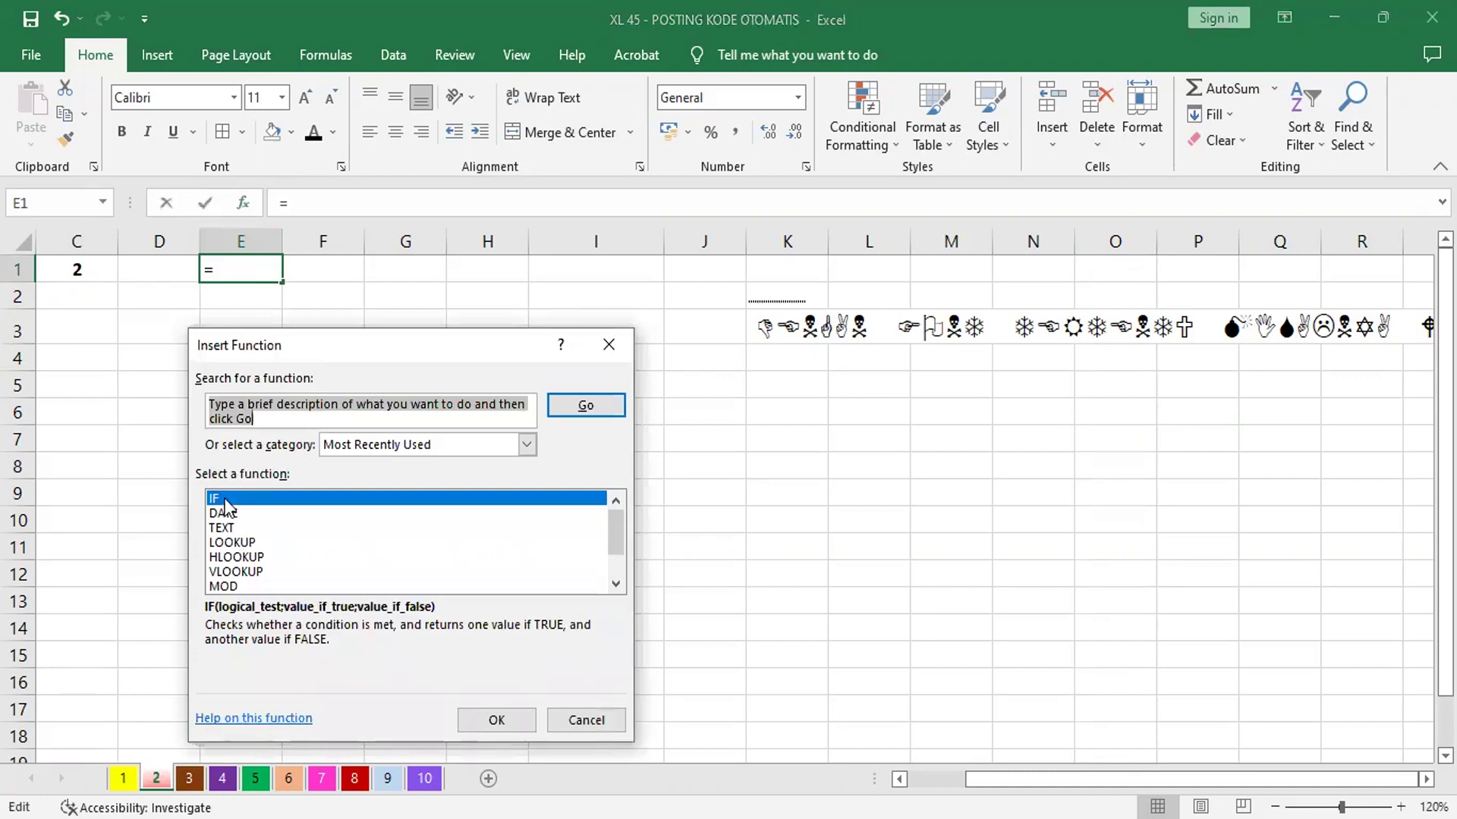
pyautogui.click(497, 722)
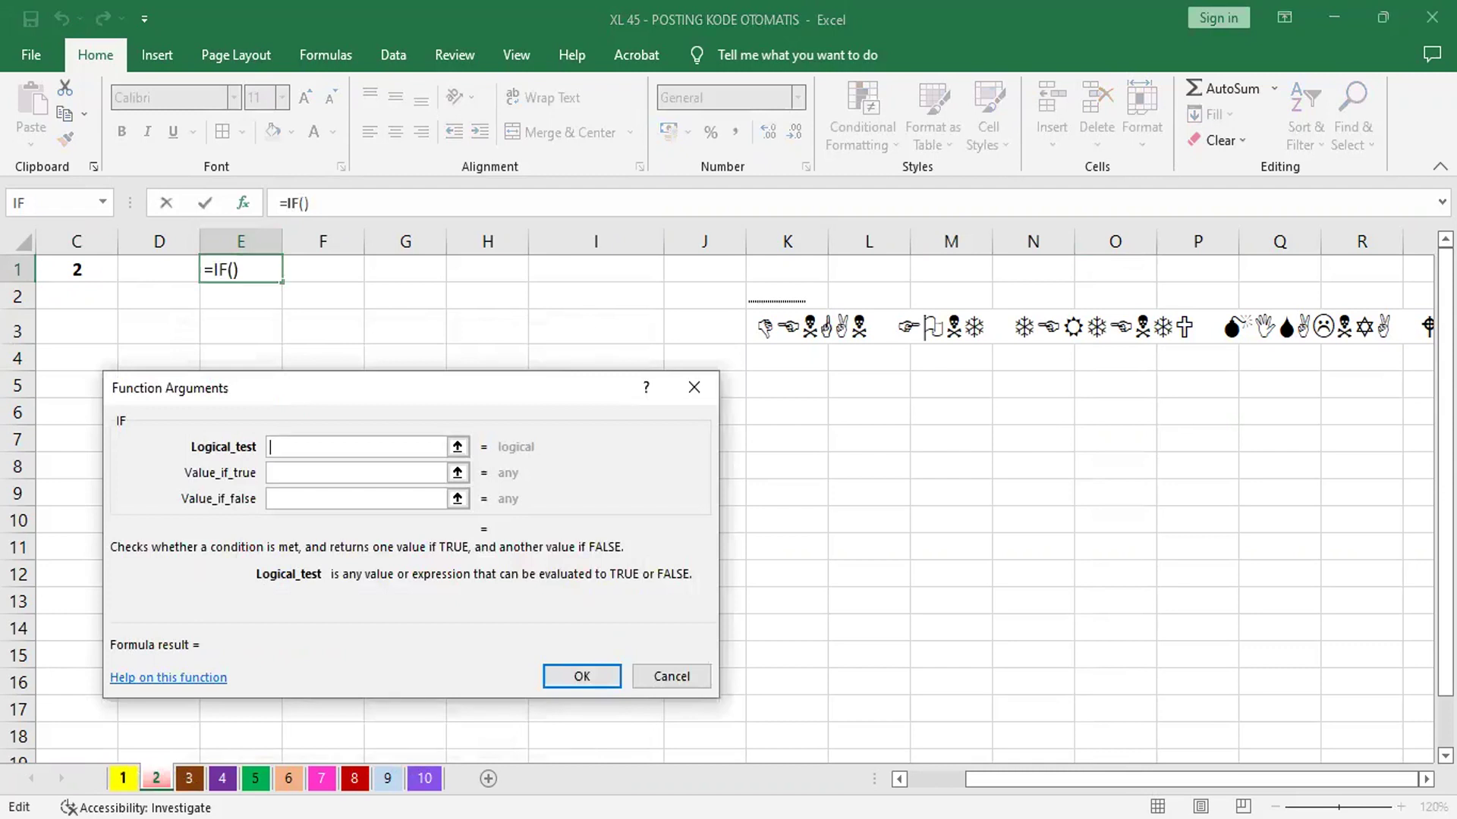
pyautogui.click(123, 778)
pyautogui.click(76, 319)
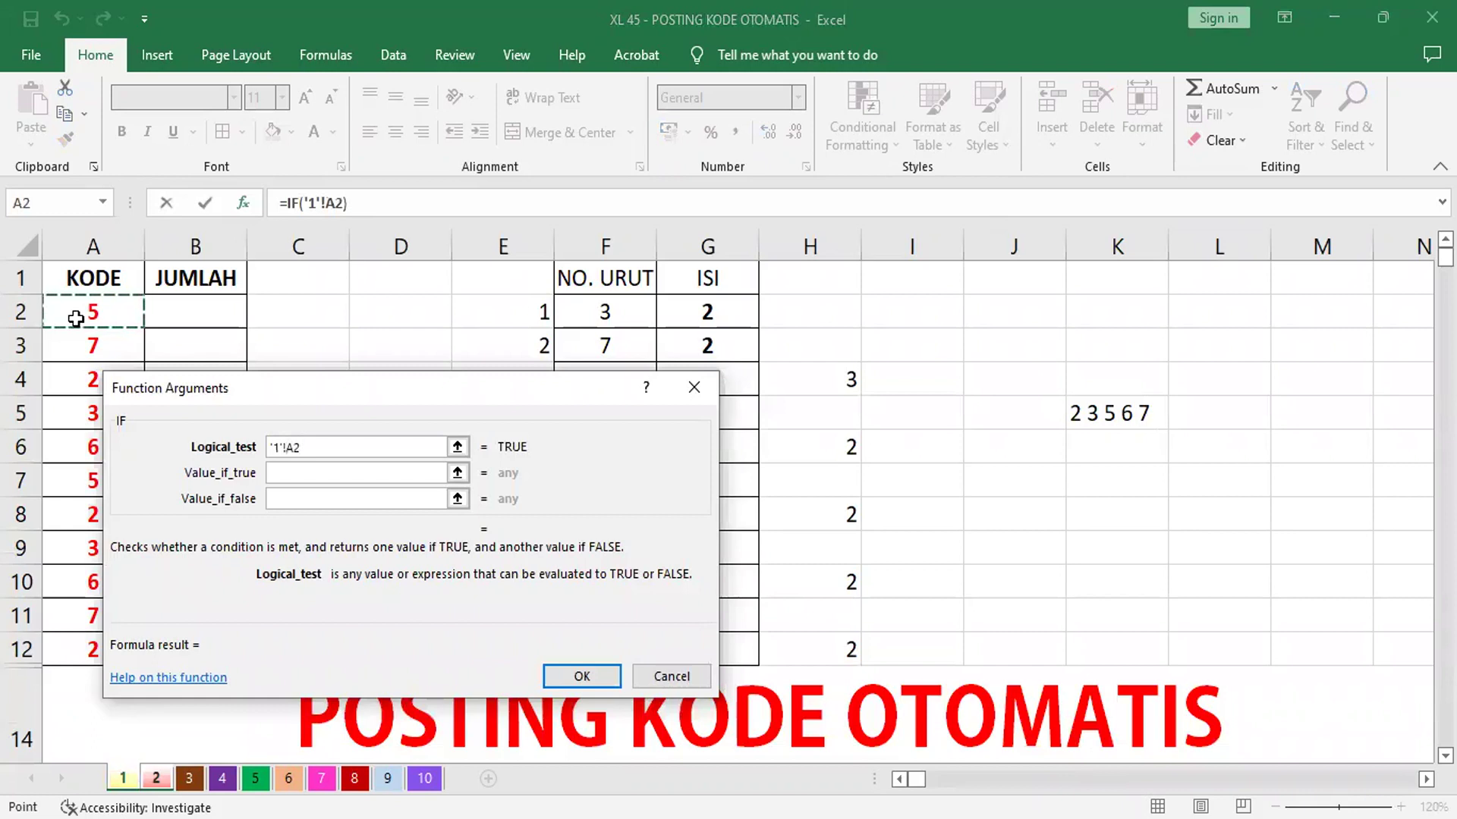
pyautogui.write('=')
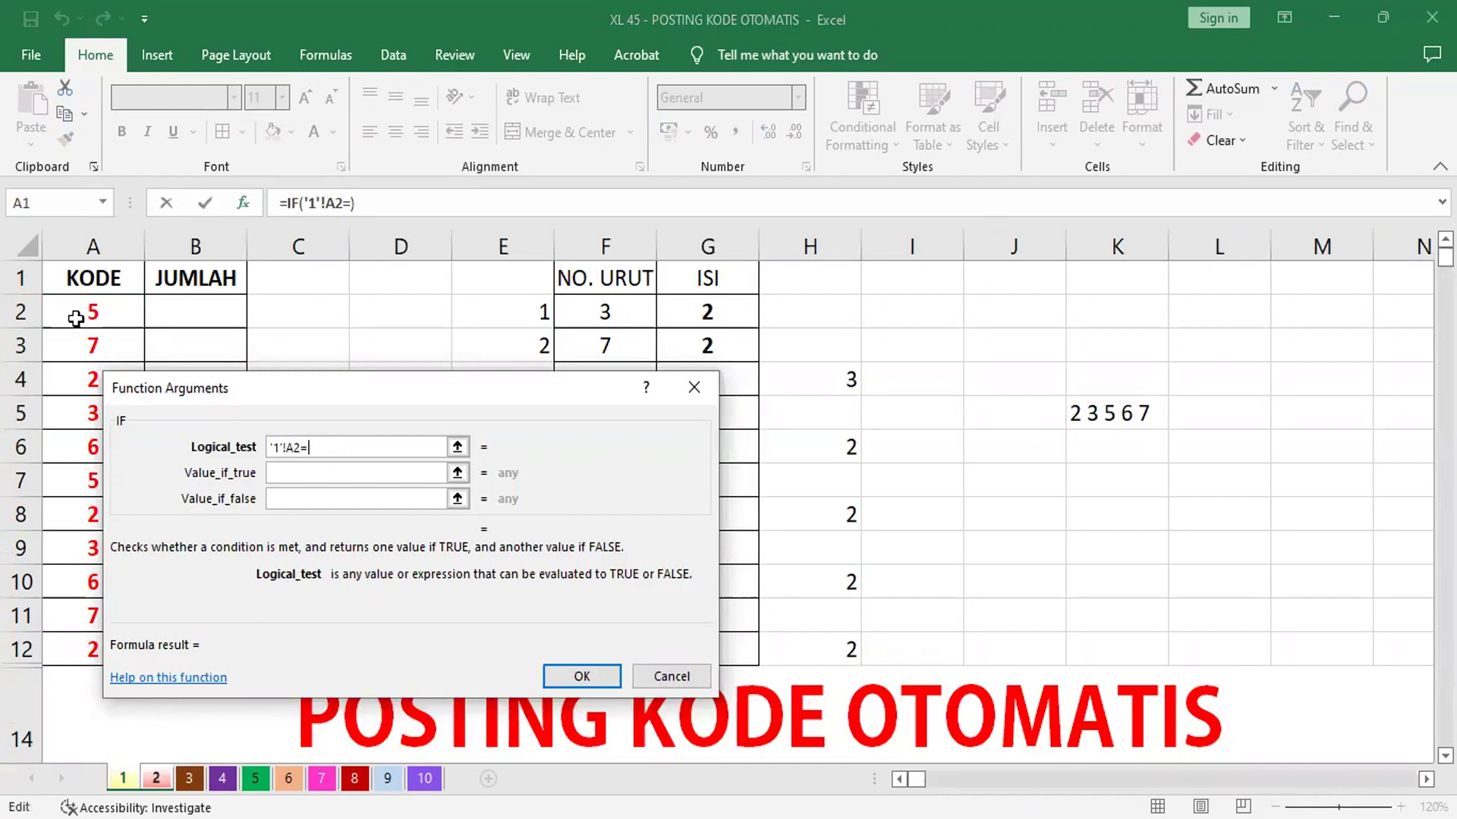
pyautogui.click(77, 319)
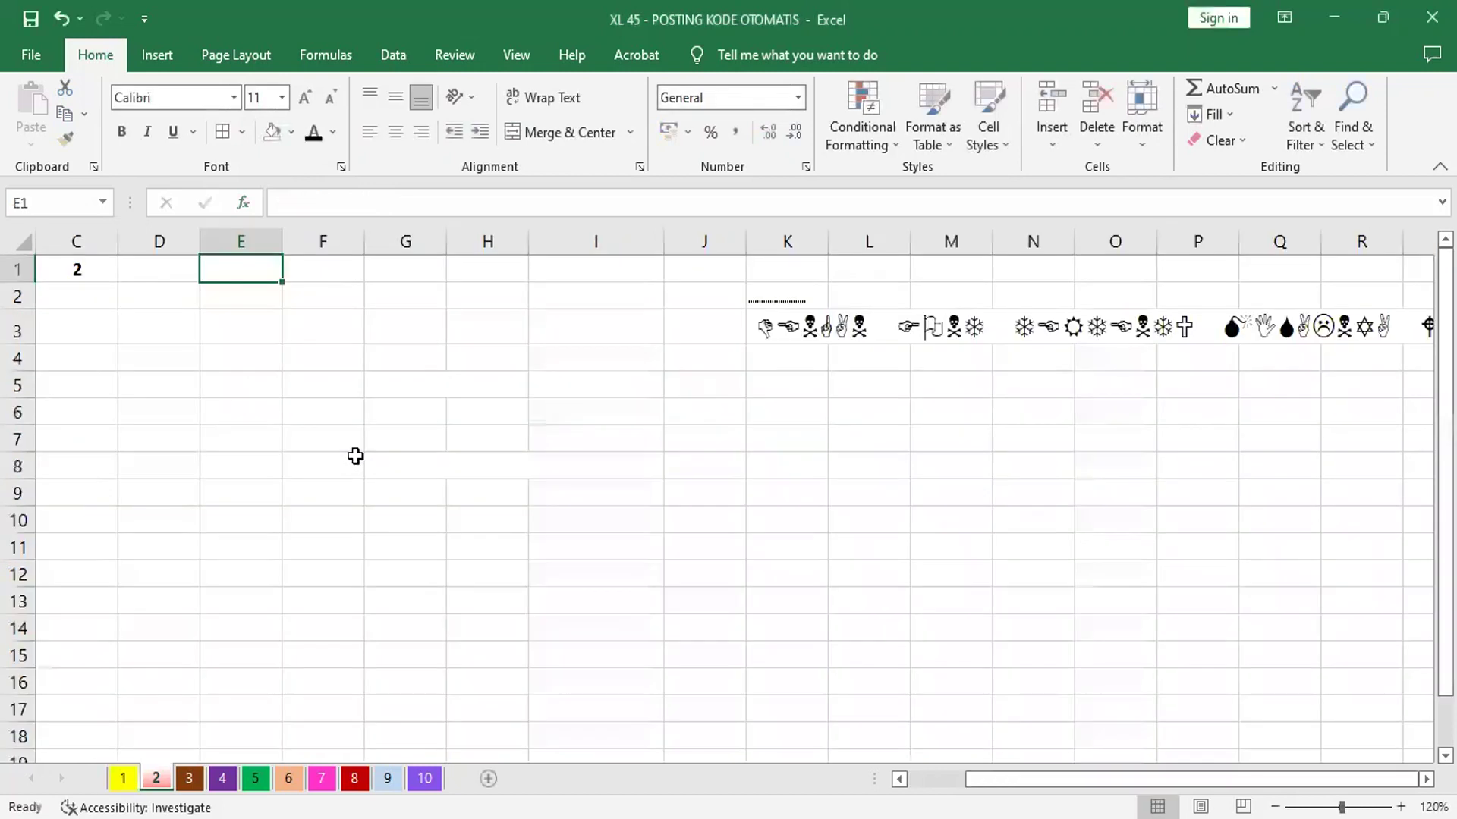
# Insert an IF function in E1 of sheet 2 that tests sheet 1's A2 against 2: =IF('1'!A2=2;1;0)
pyautogui.click(251, 203)
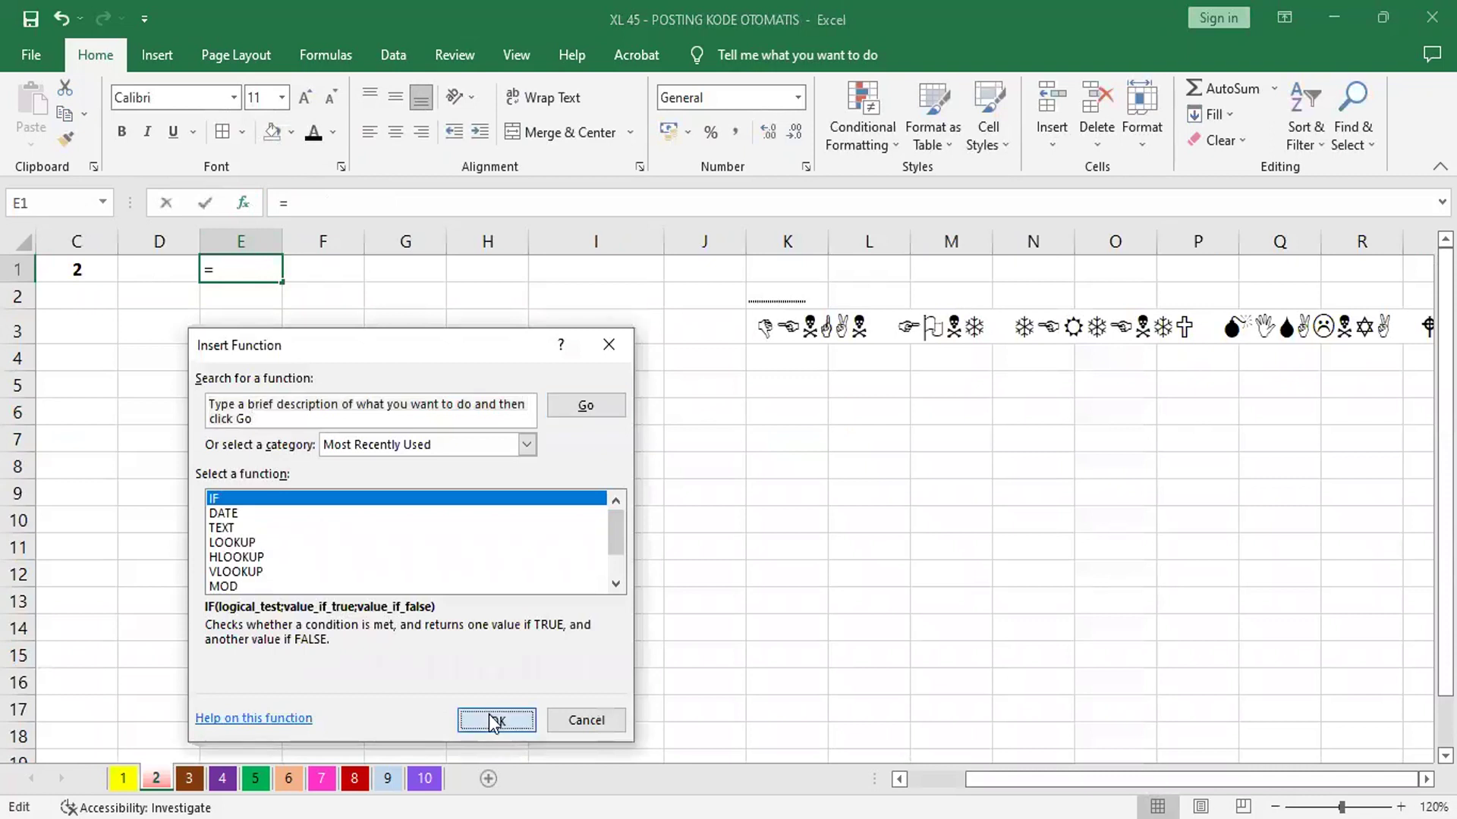
pyautogui.click(487, 715)
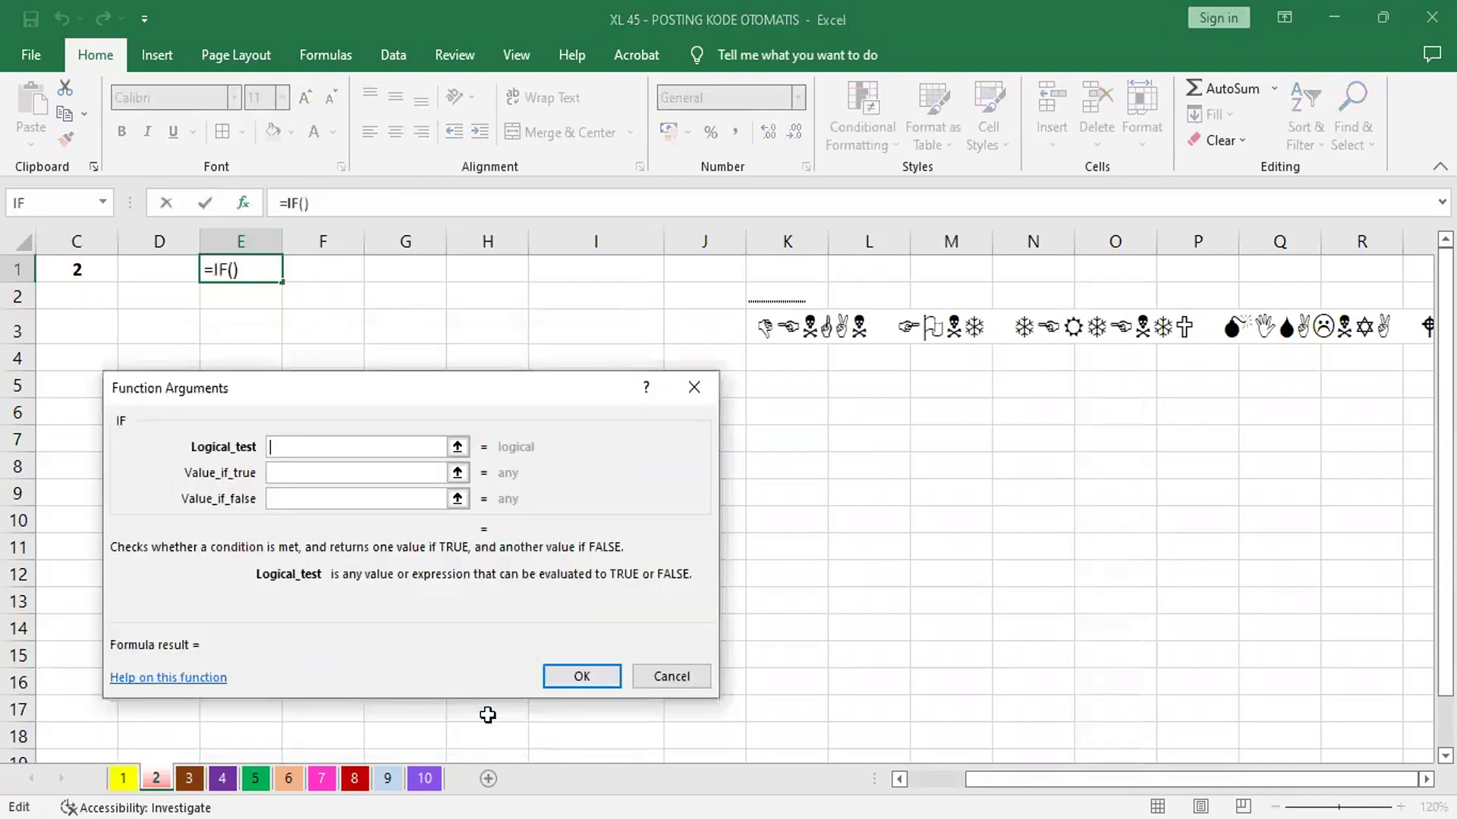
pyautogui.click(125, 779)
pyautogui.click(108, 317)
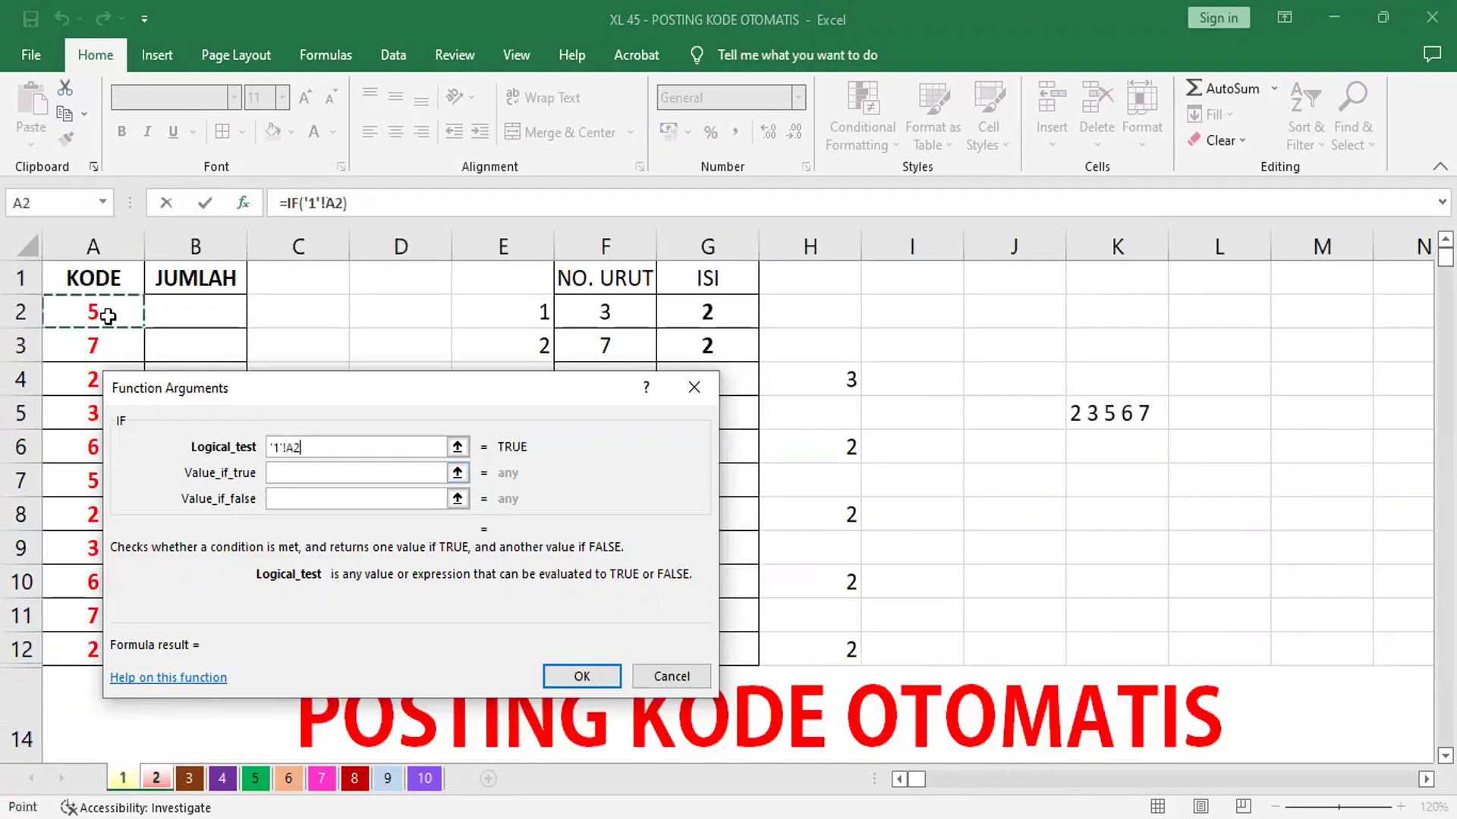
pyautogui.write('=')
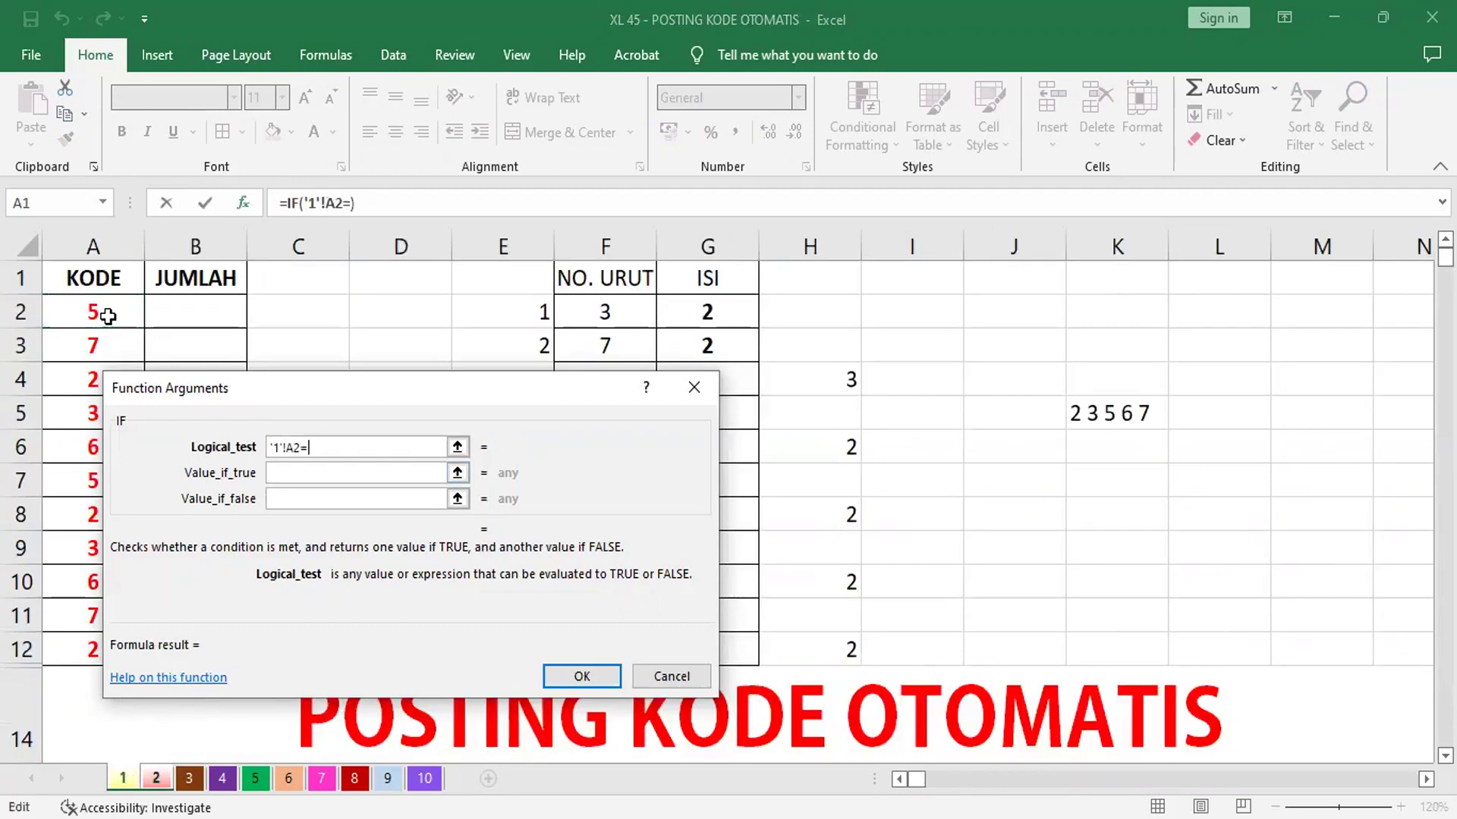
pyautogui.write('2')
pyautogui.click(335, 468)
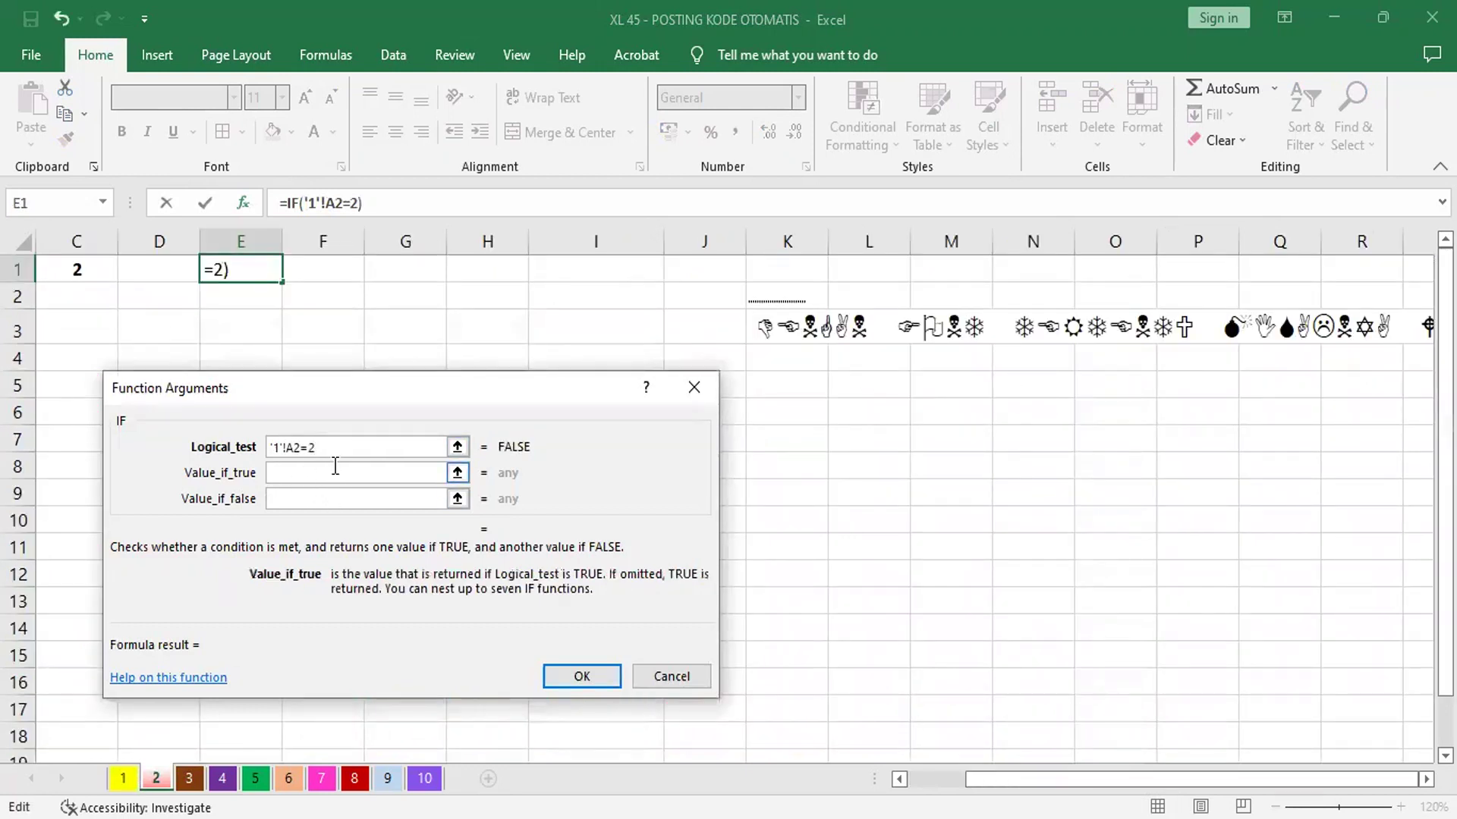
pyautogui.write('1')
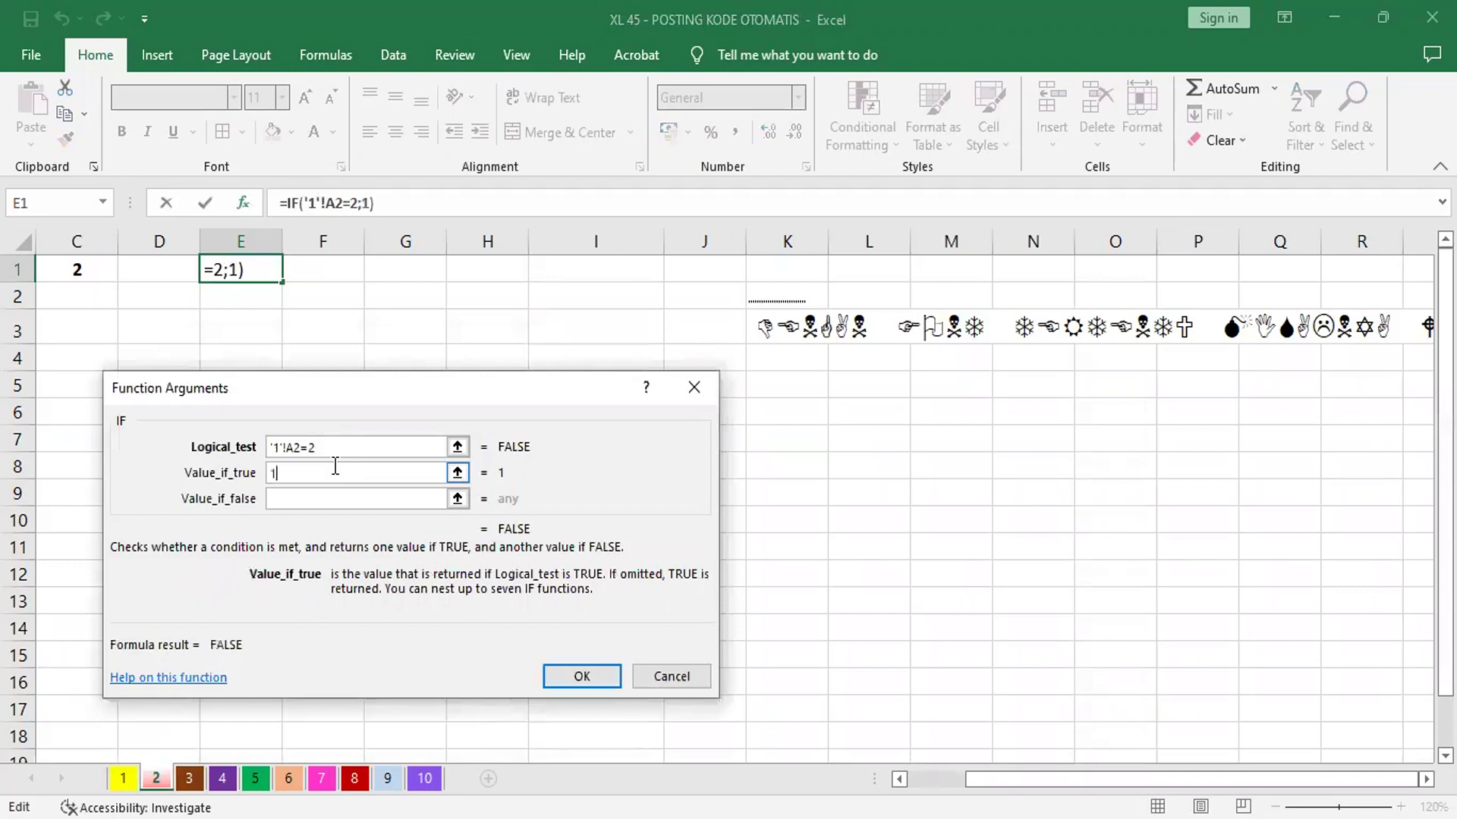
pyautogui.click(339, 499)
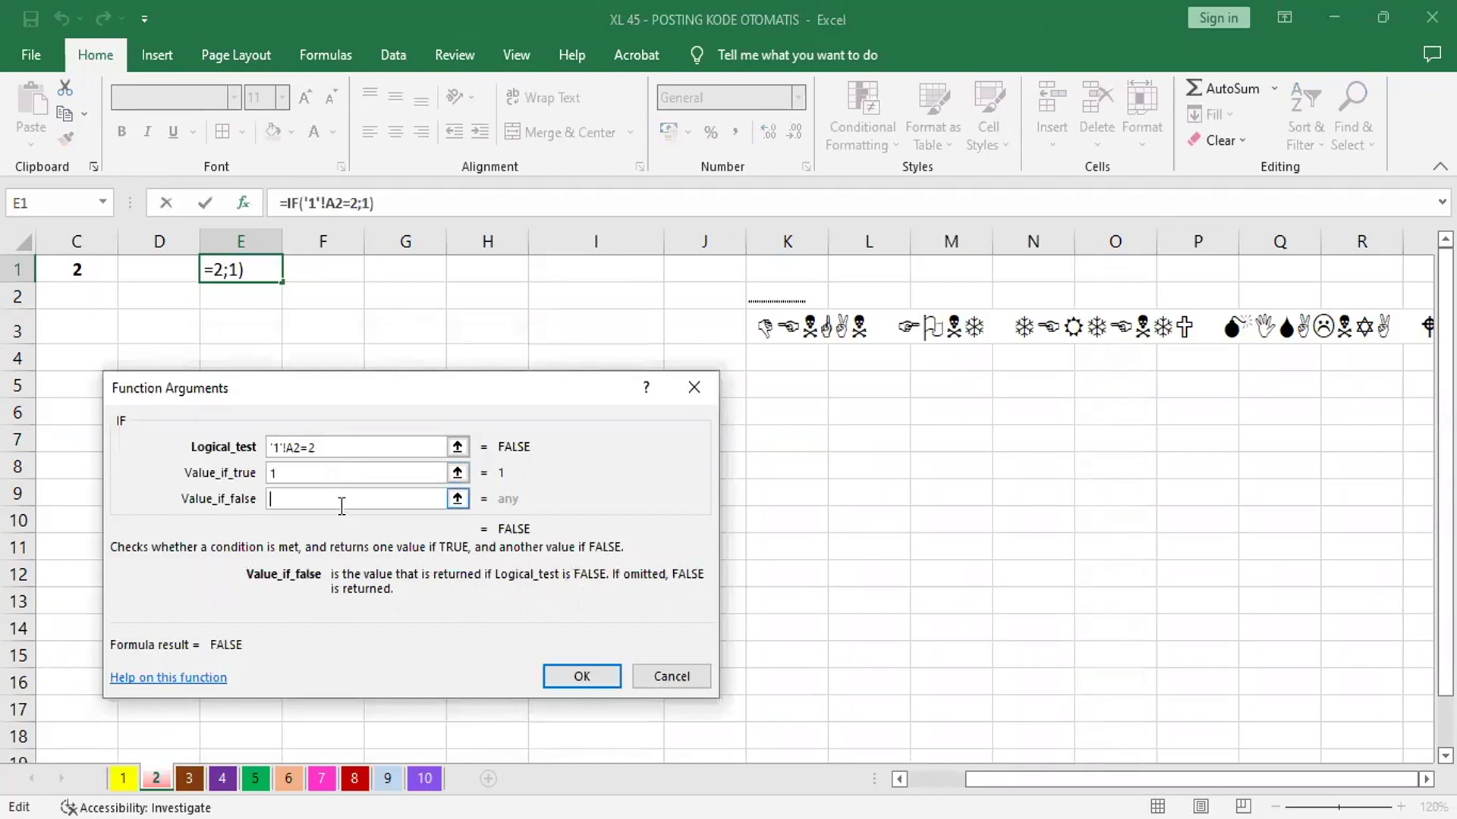
pyautogui.write('0')
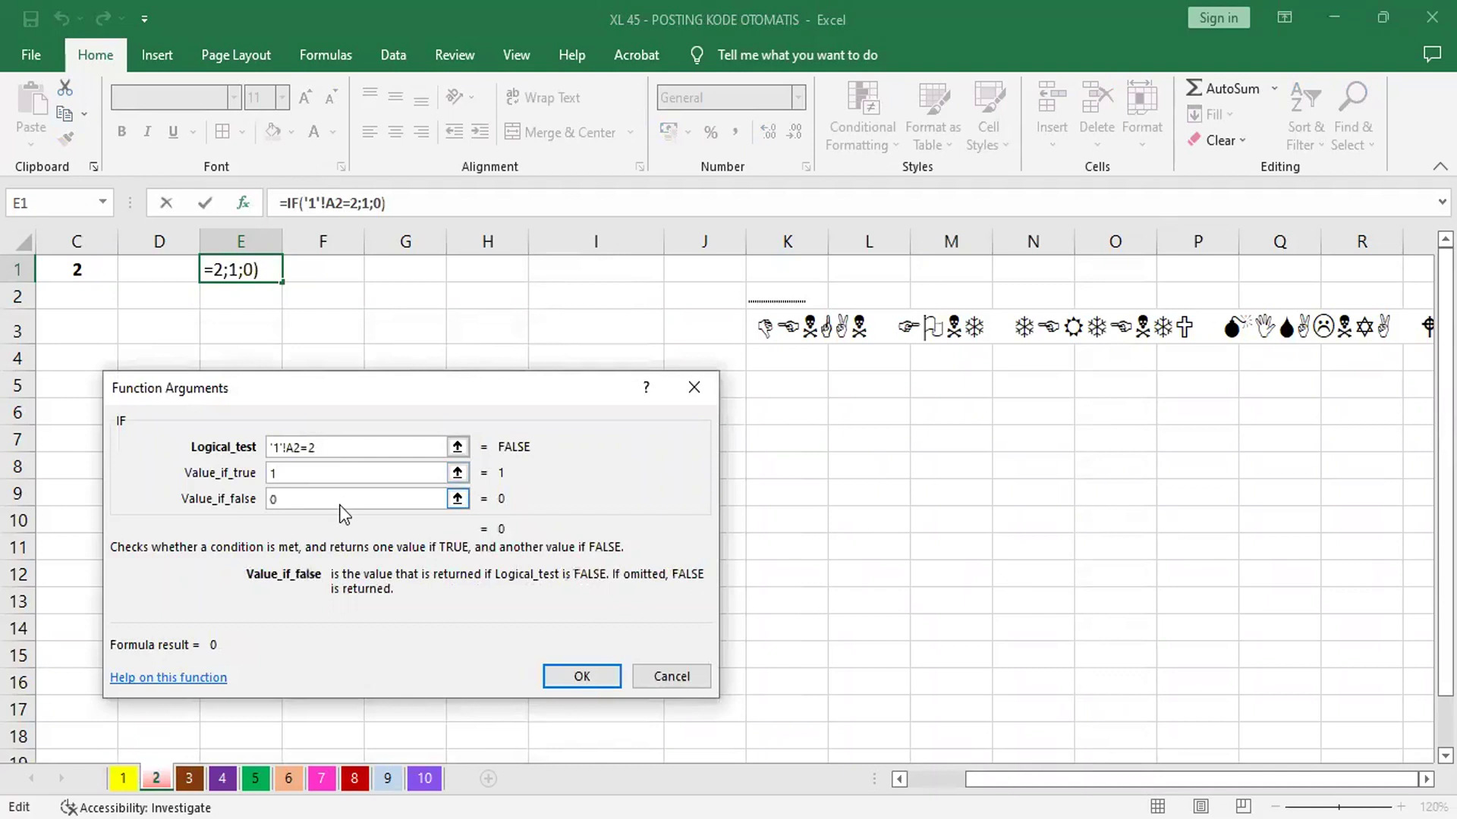
pyautogui.press('Return')
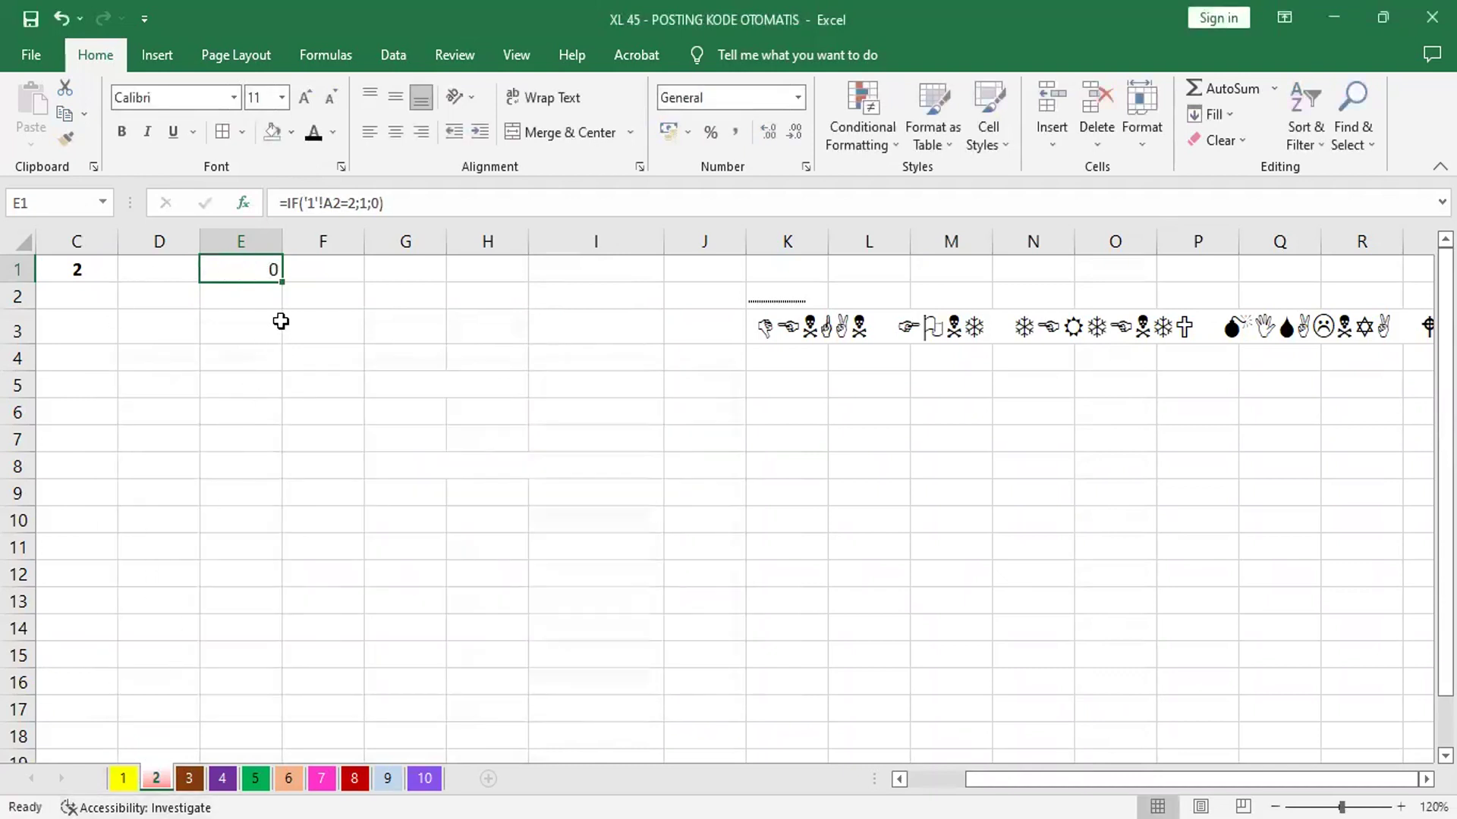
# Fill the IF formula from E1 down to E12 and total E1:E12 in E13 with AutoSum
pyautogui.moveTo(285, 282); pyautogui.dragTo(253, 594)
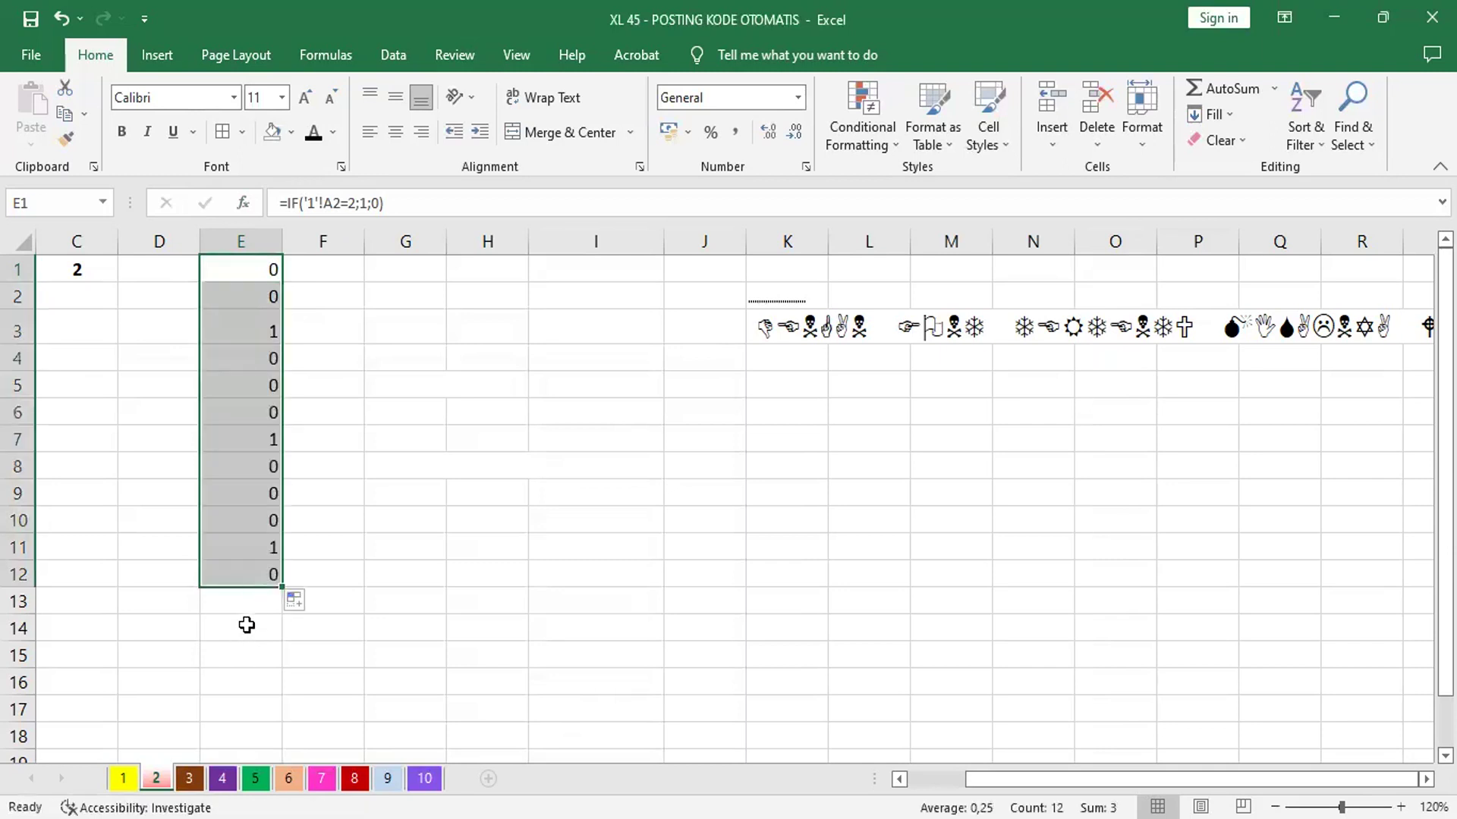
pyautogui.click(247, 605)
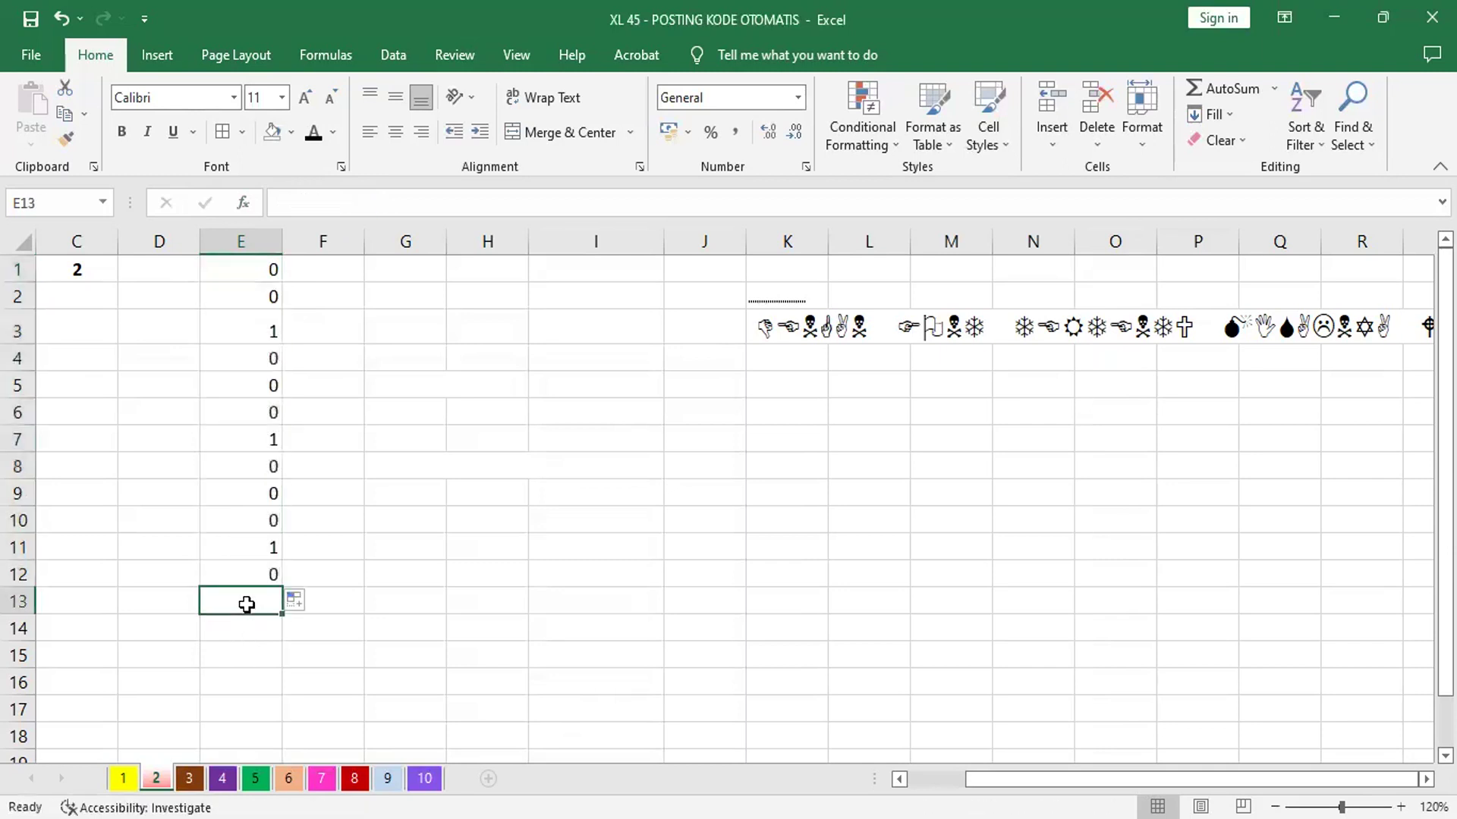
pyautogui.click(1206, 91)
pyautogui.press('Return')
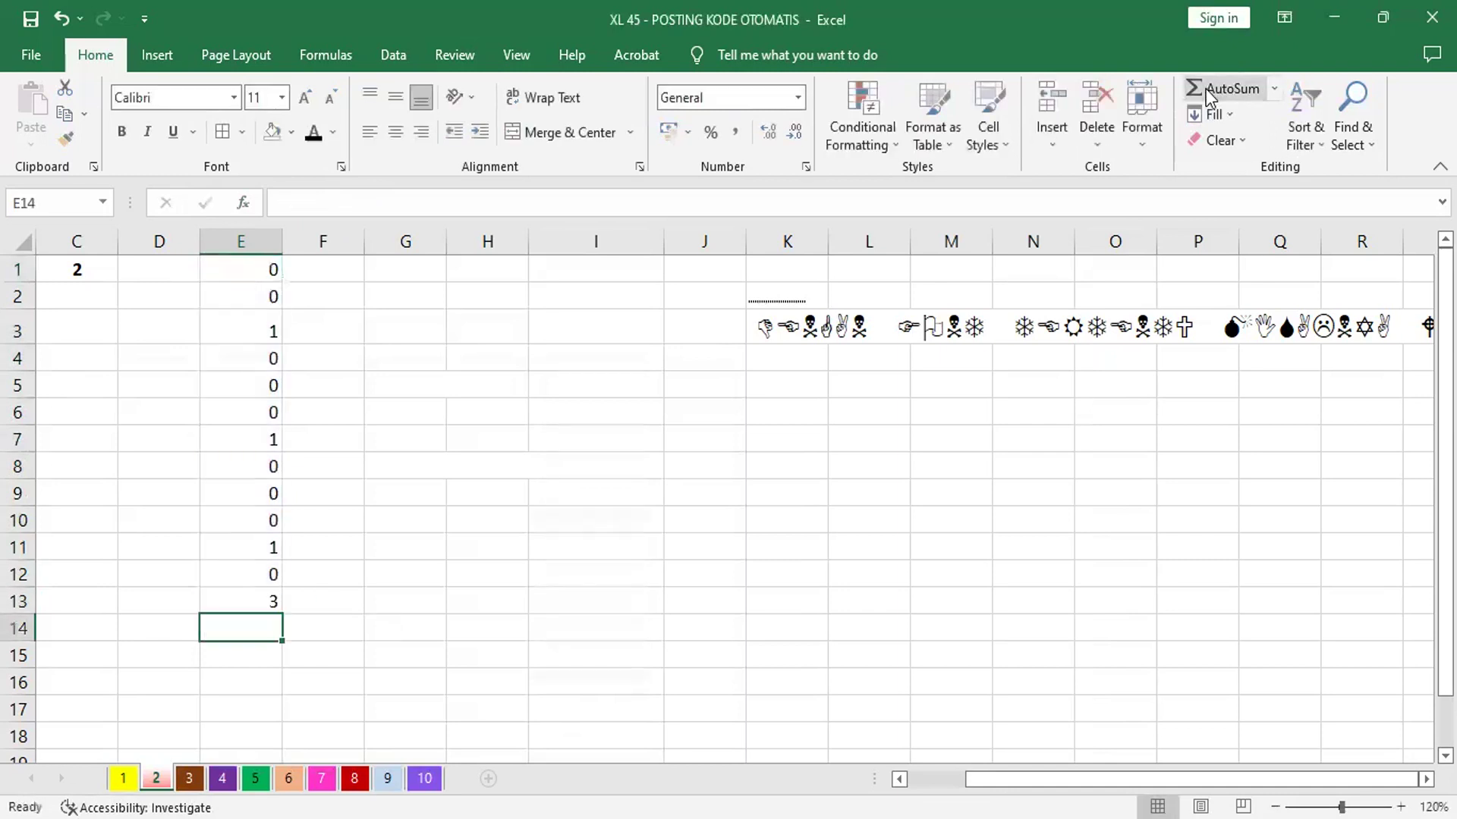
# Format the total in E13 as bold, 14 pt, red text
pyautogui.click(253, 596)
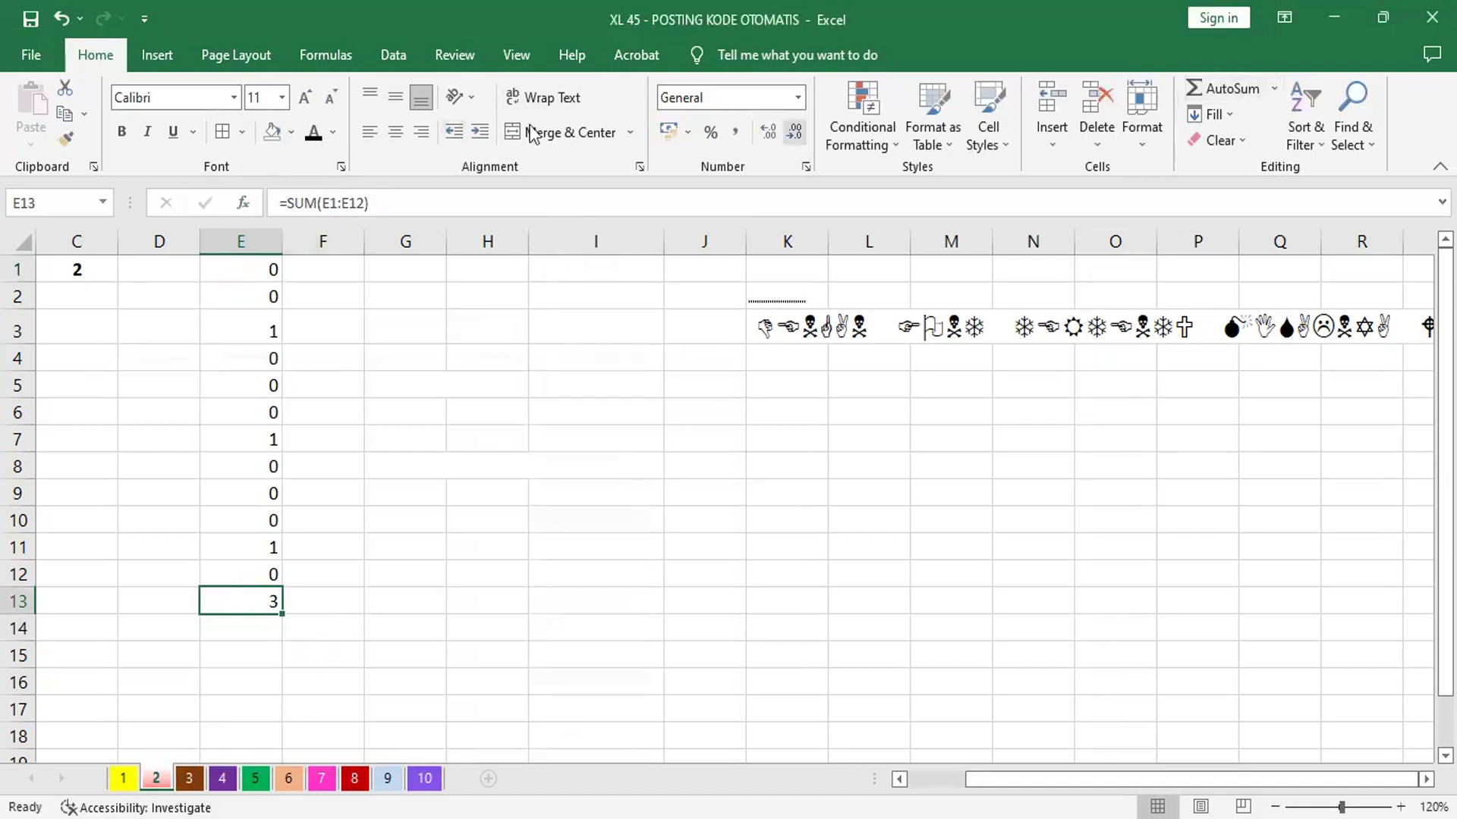
pyautogui.click(332, 133)
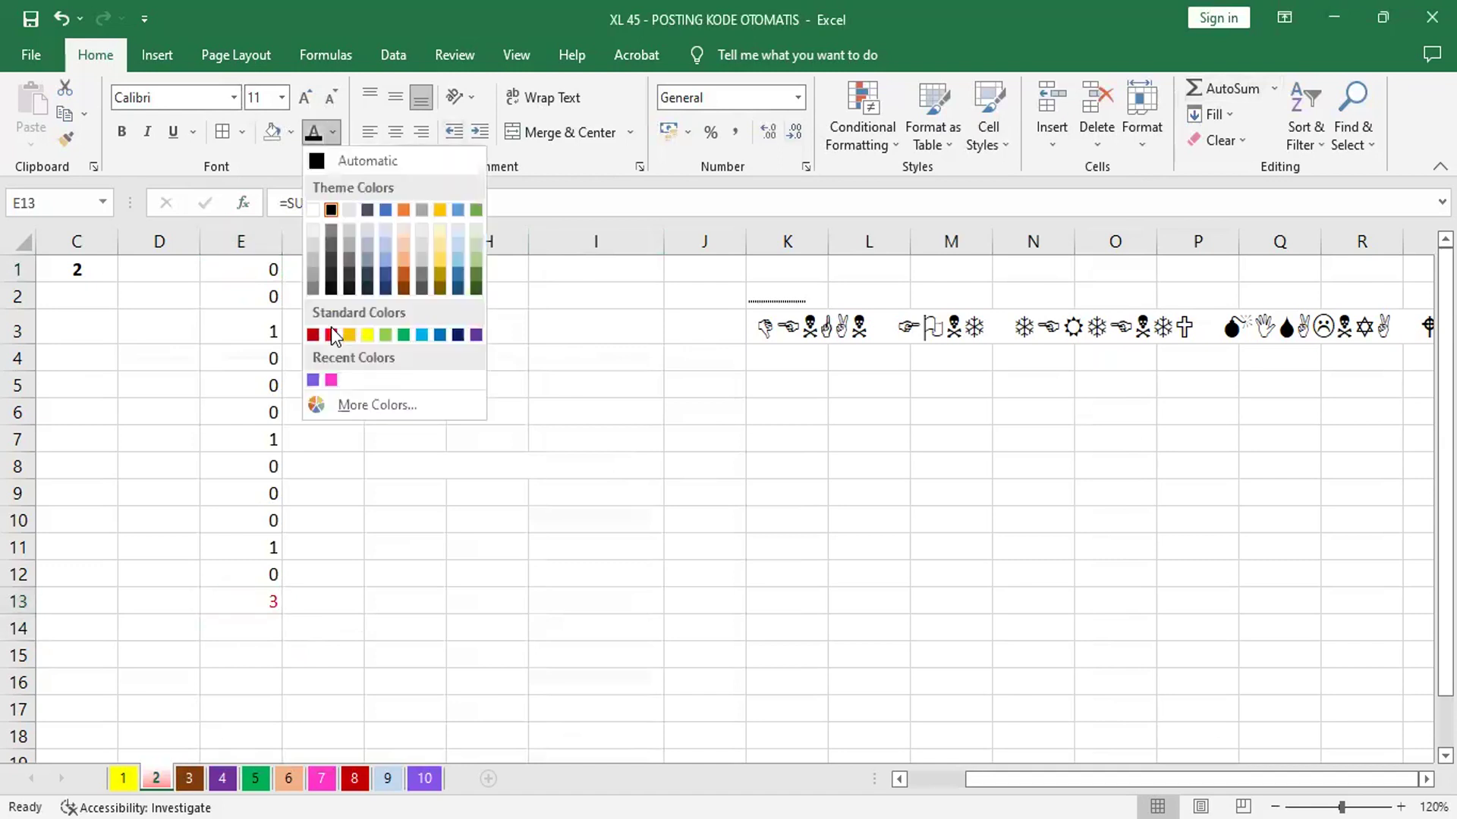
pyautogui.click(123, 132)
pyautogui.click(307, 107)
pyautogui.click(307, 107)
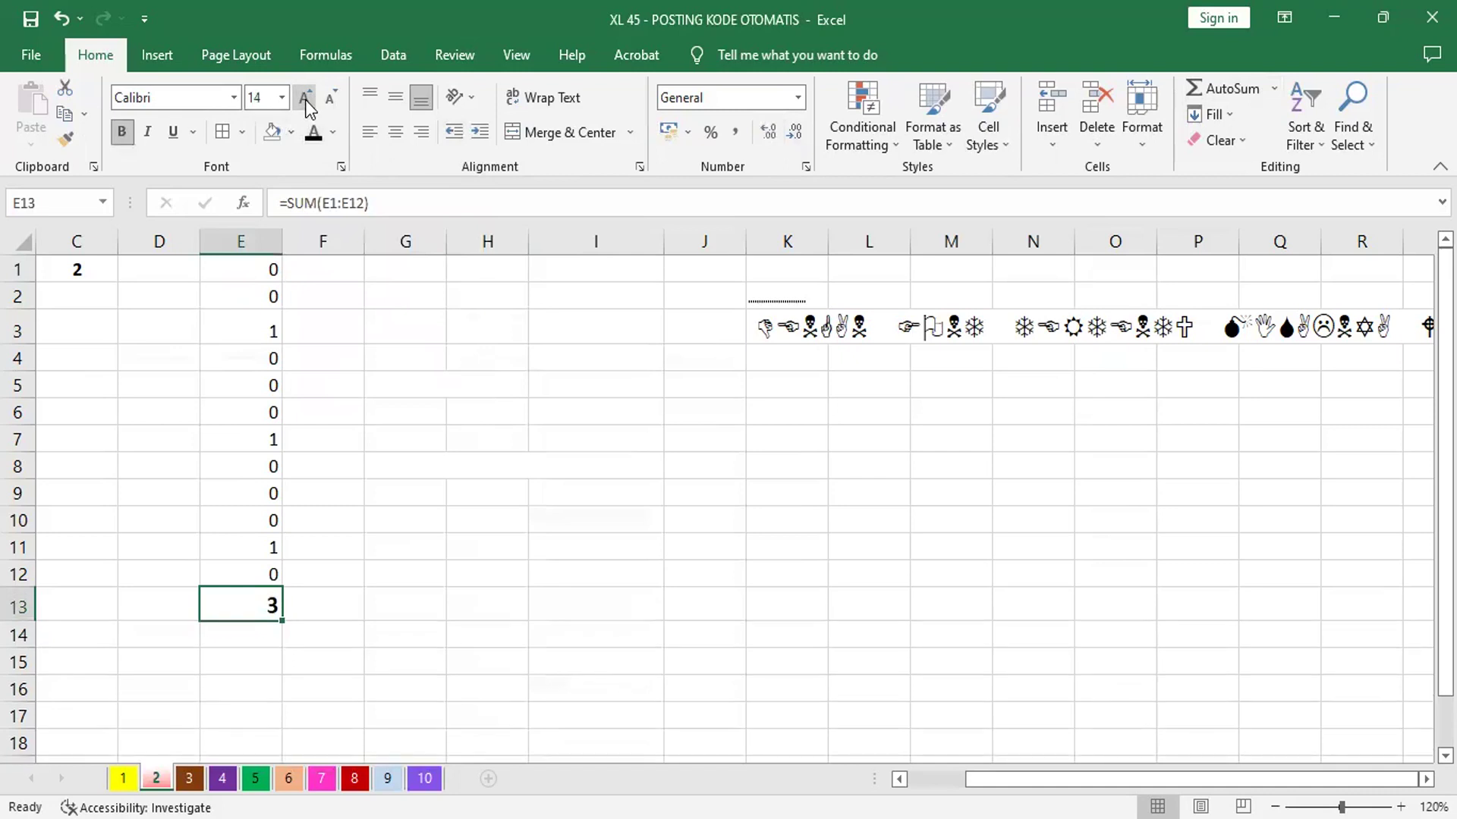
pyautogui.click(333, 132)
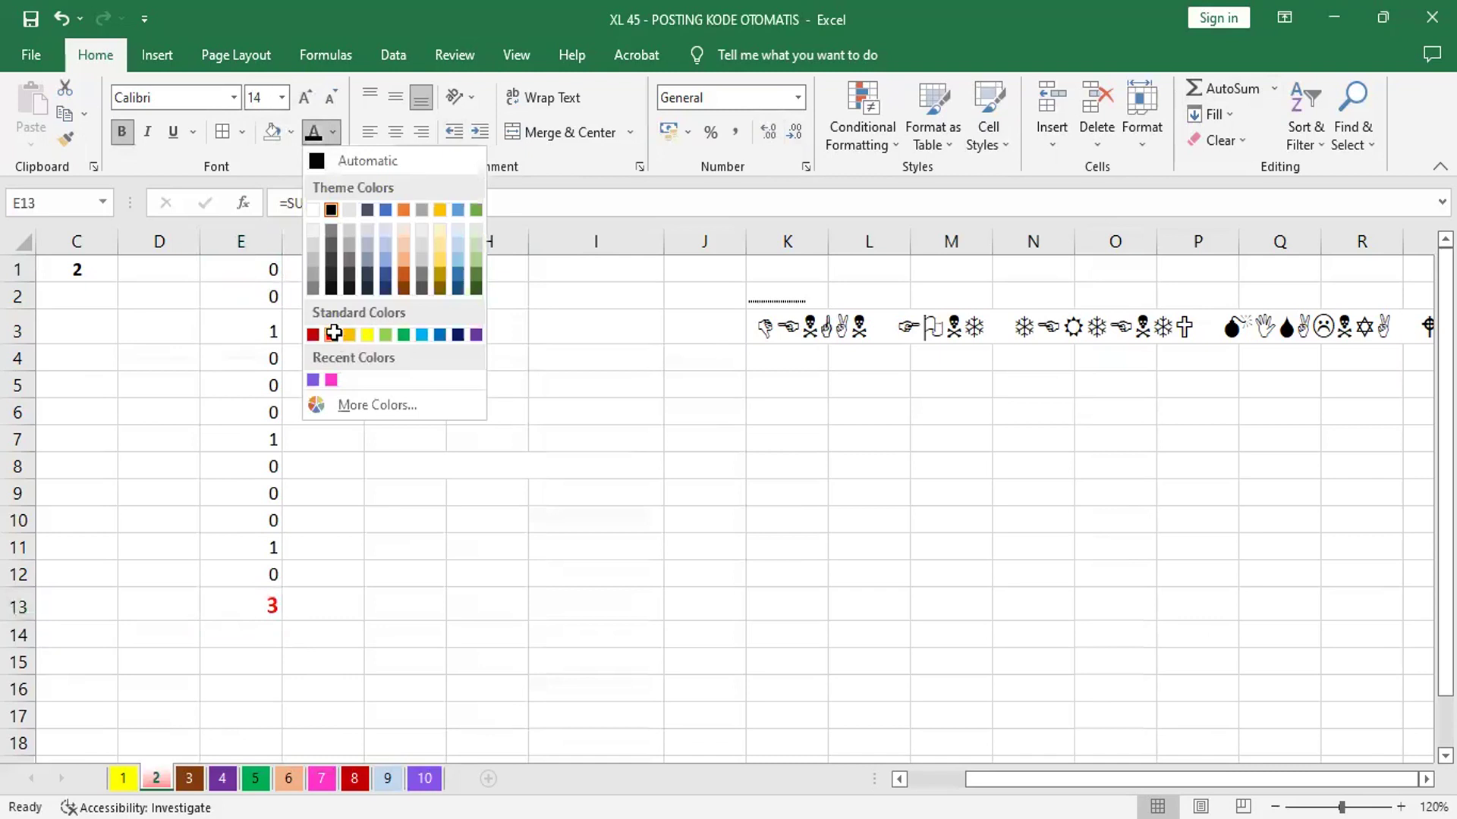
pyautogui.click(329, 332)
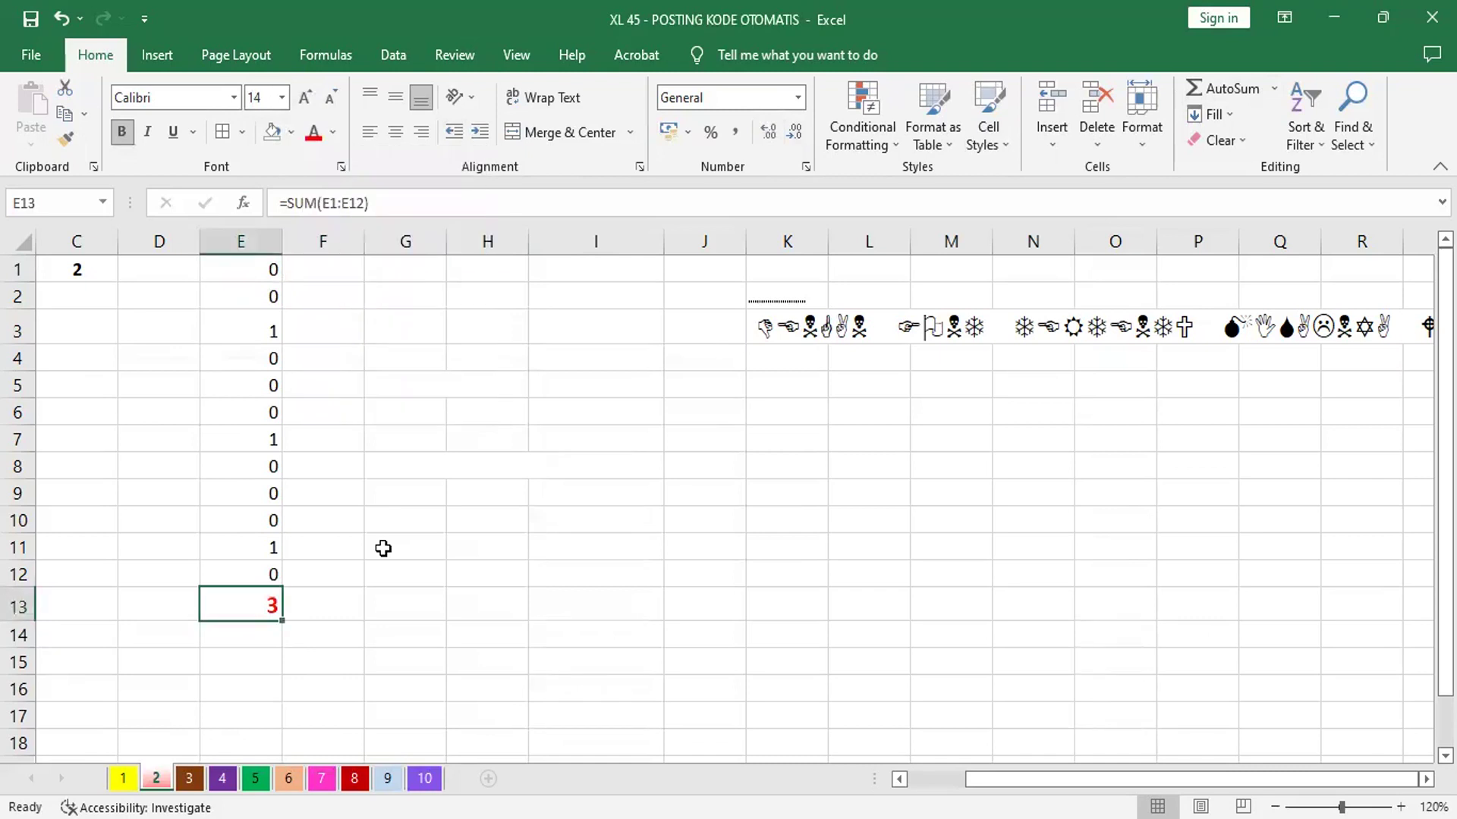
# Enter the code 3 in cell A1 of sheet 3
pyautogui.click(122, 777)
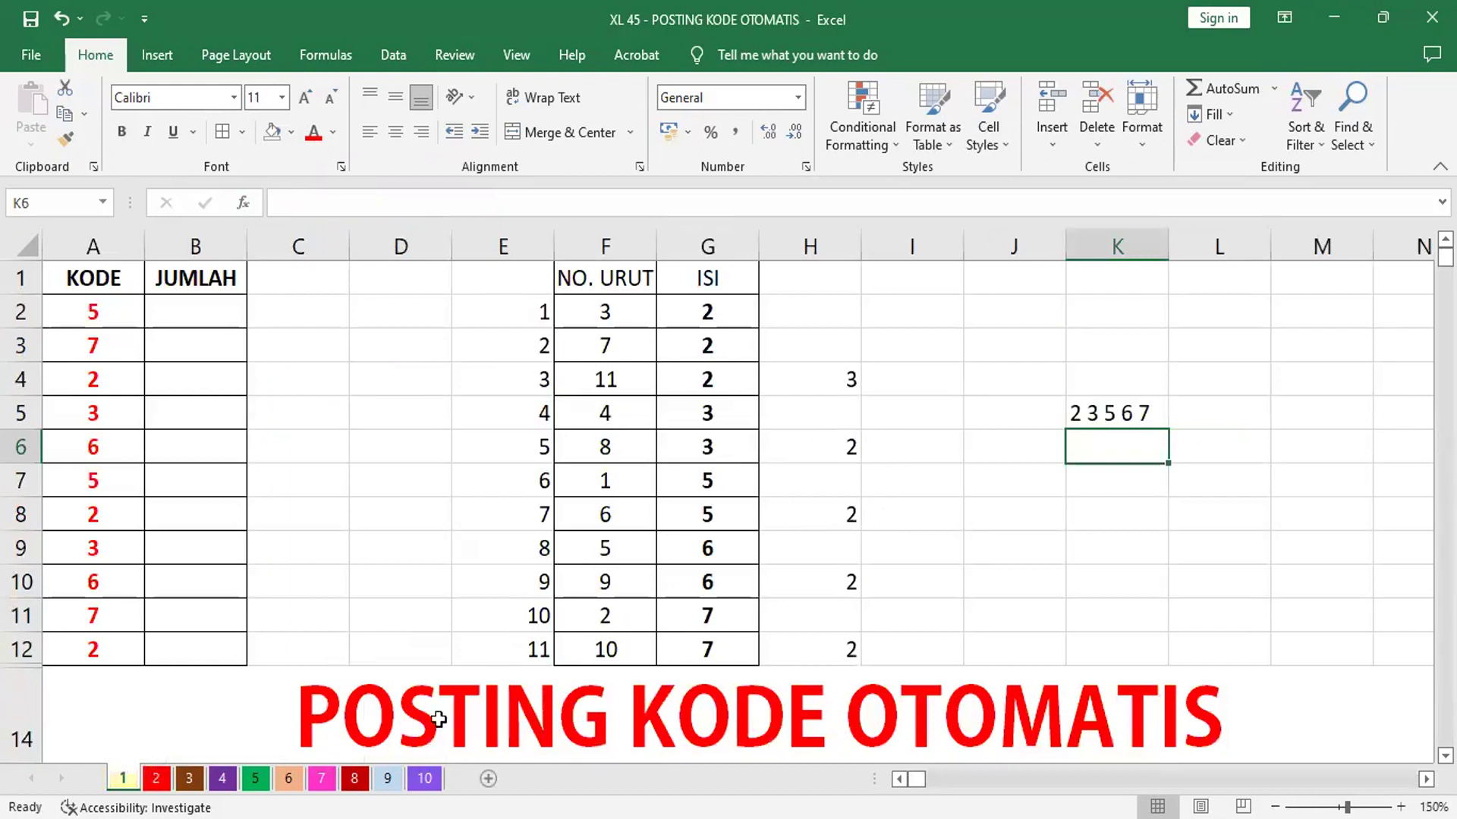
pyautogui.click(192, 782)
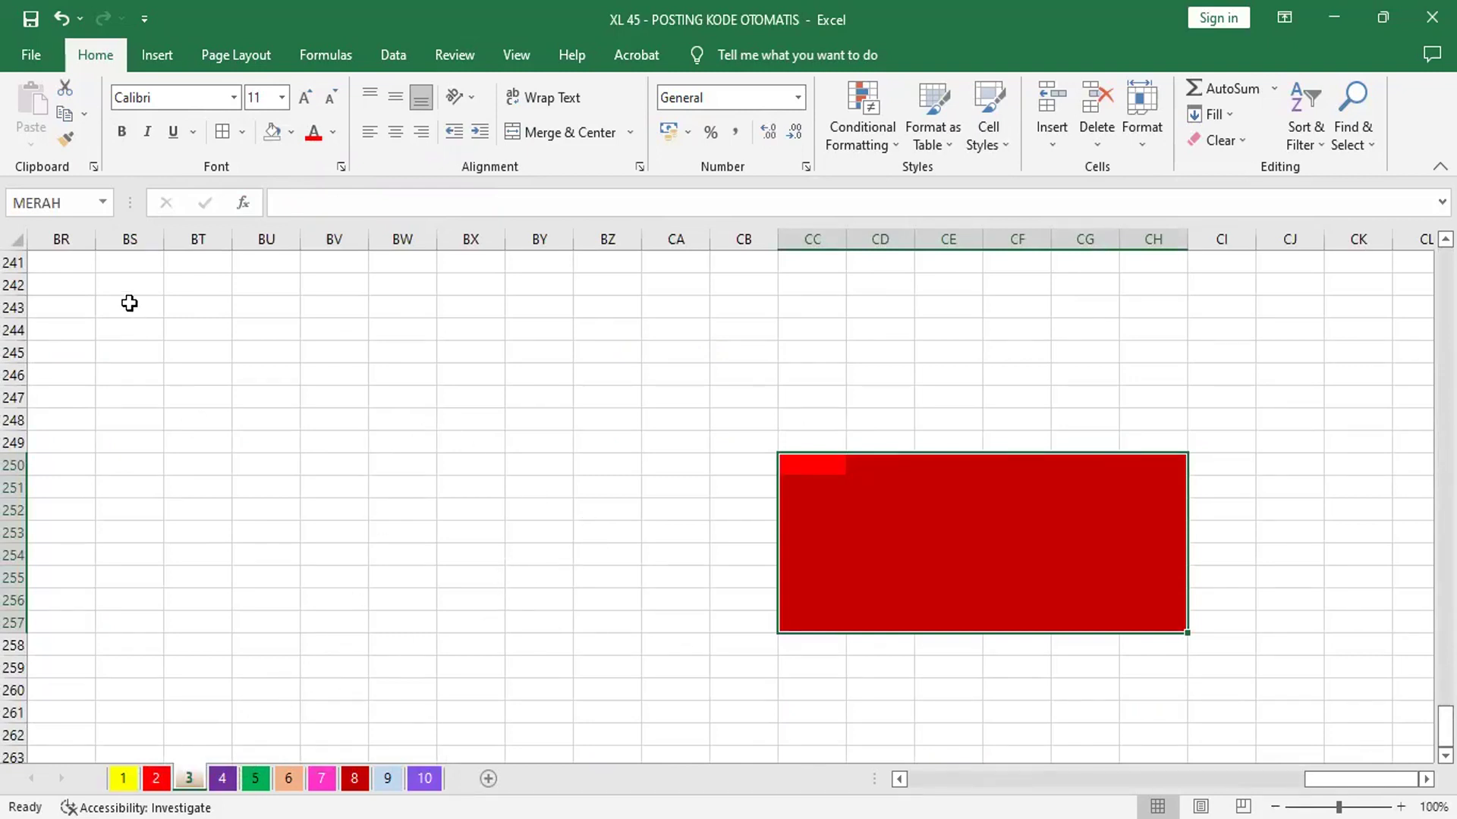
pyautogui.scroll(4, 129, 304)
pyautogui.click(217, 455)
pyautogui.hotkey('ctrl', 'Home')
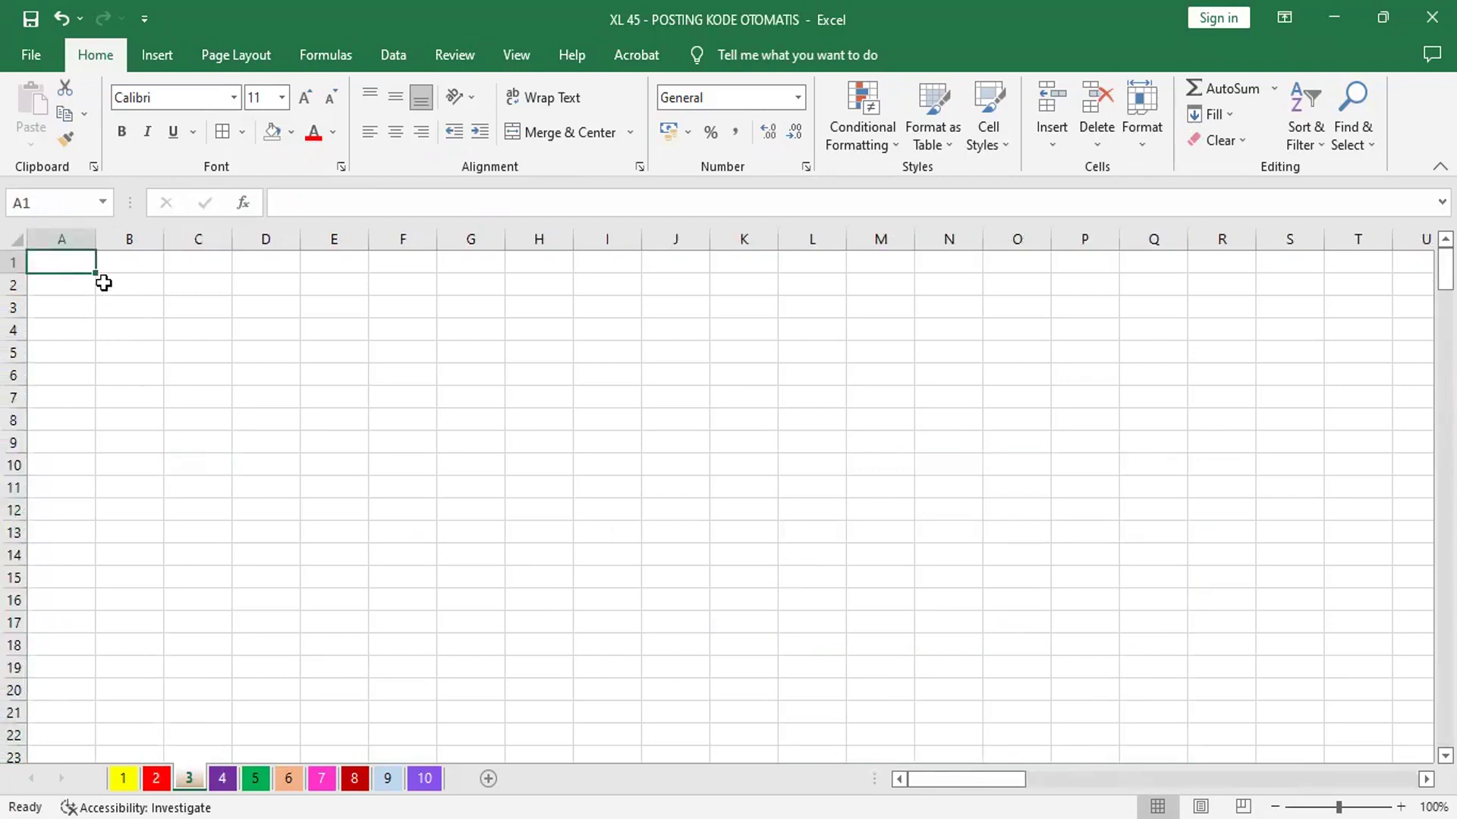
pyautogui.write('3')
pyautogui.press('Return')
# Format the code in A1 of sheet 3 as centred, bold, red 18 pt text
pyautogui.click(72, 262)
pyautogui.click(396, 132)
pyautogui.click(127, 137)
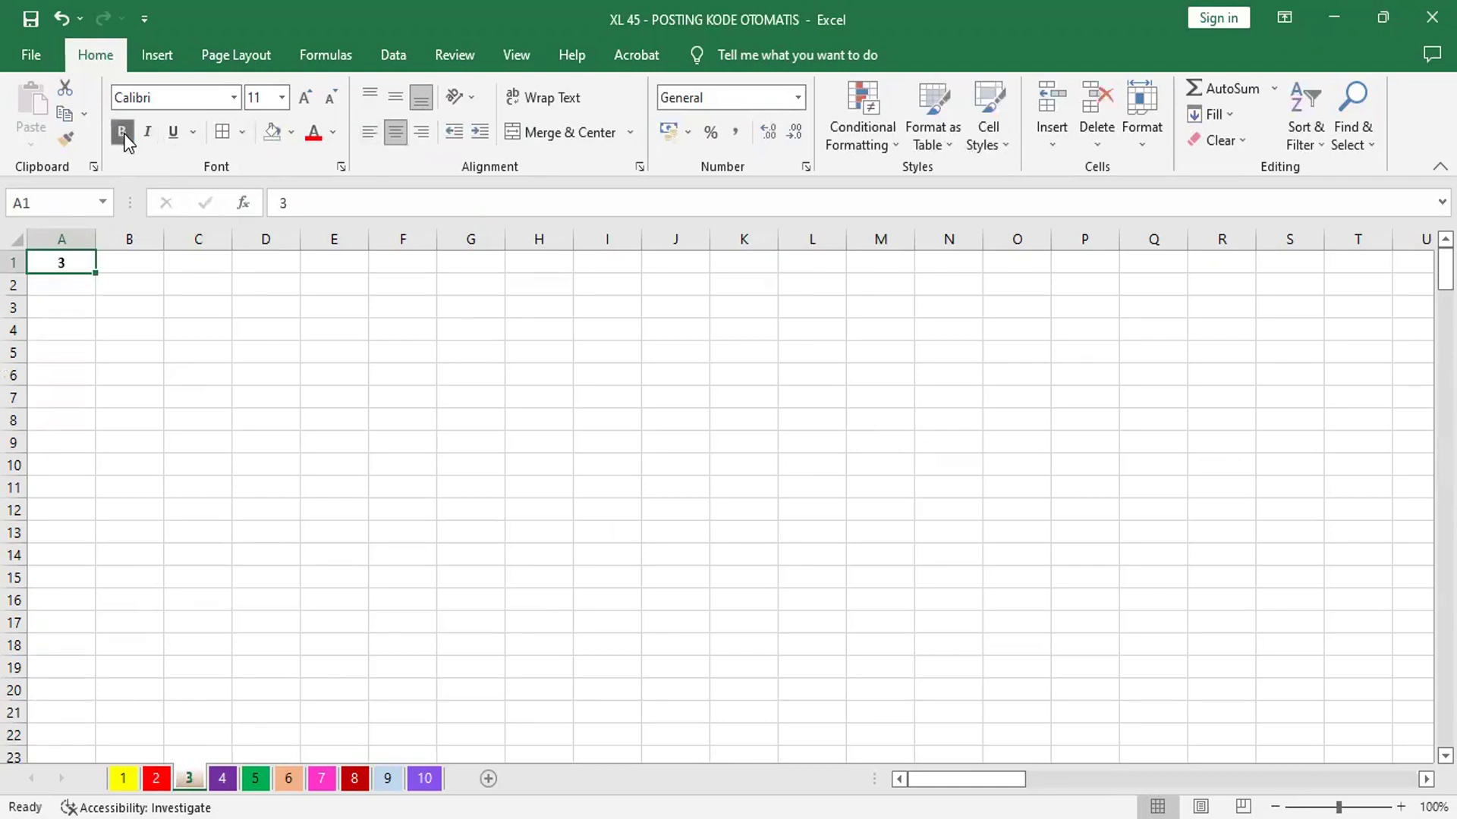
pyautogui.click(312, 132)
pyautogui.click(305, 97)
pyautogui.click(305, 97)
pyautogui.click(306, 97)
pyautogui.click(306, 97)
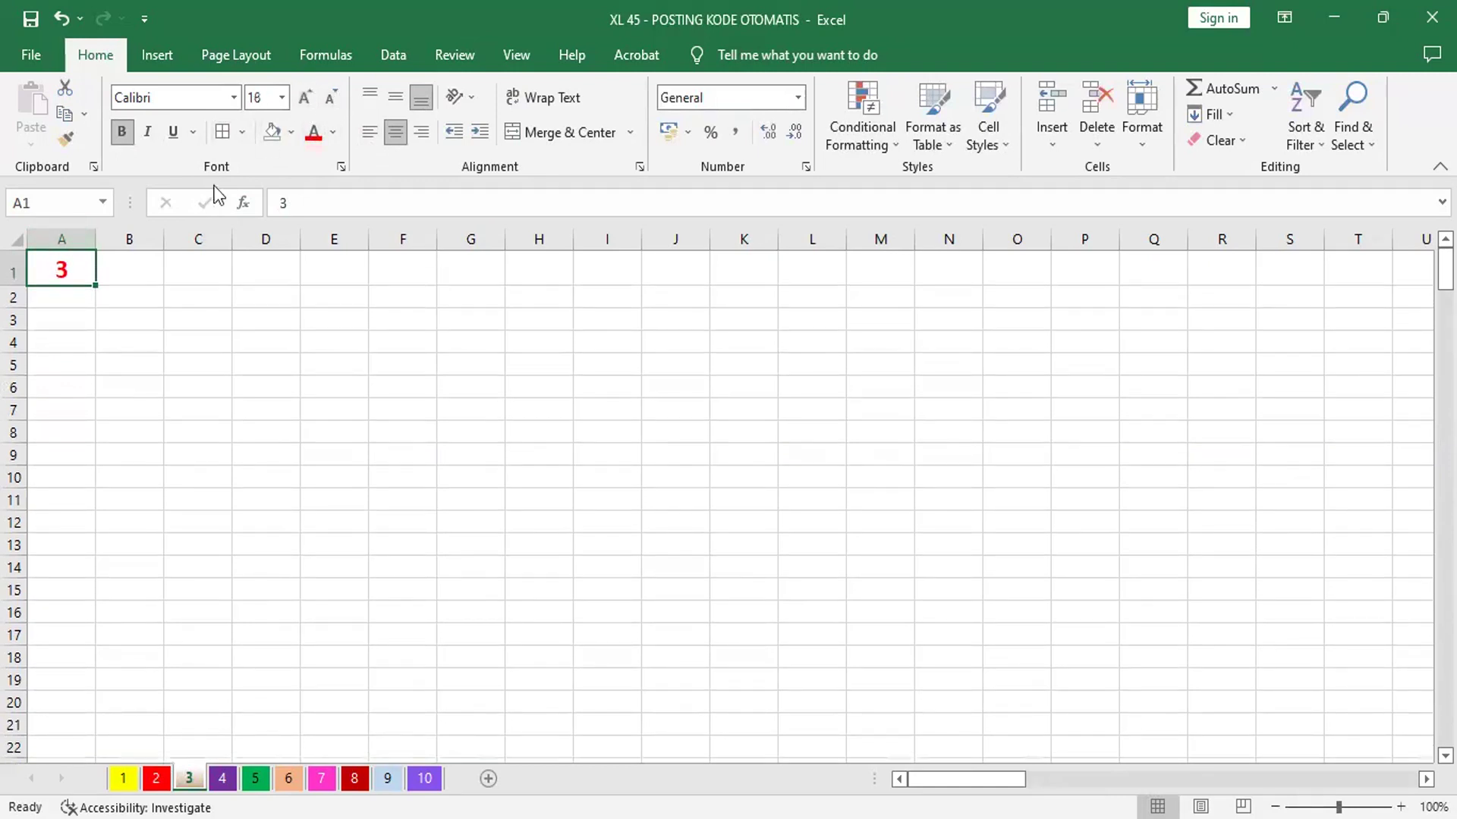
# Insert an IF function in B1 of sheet 3 that tests sheet 1's A2 against 3: =IF('1'!A2=3;1;0)
pyautogui.click(142, 272)
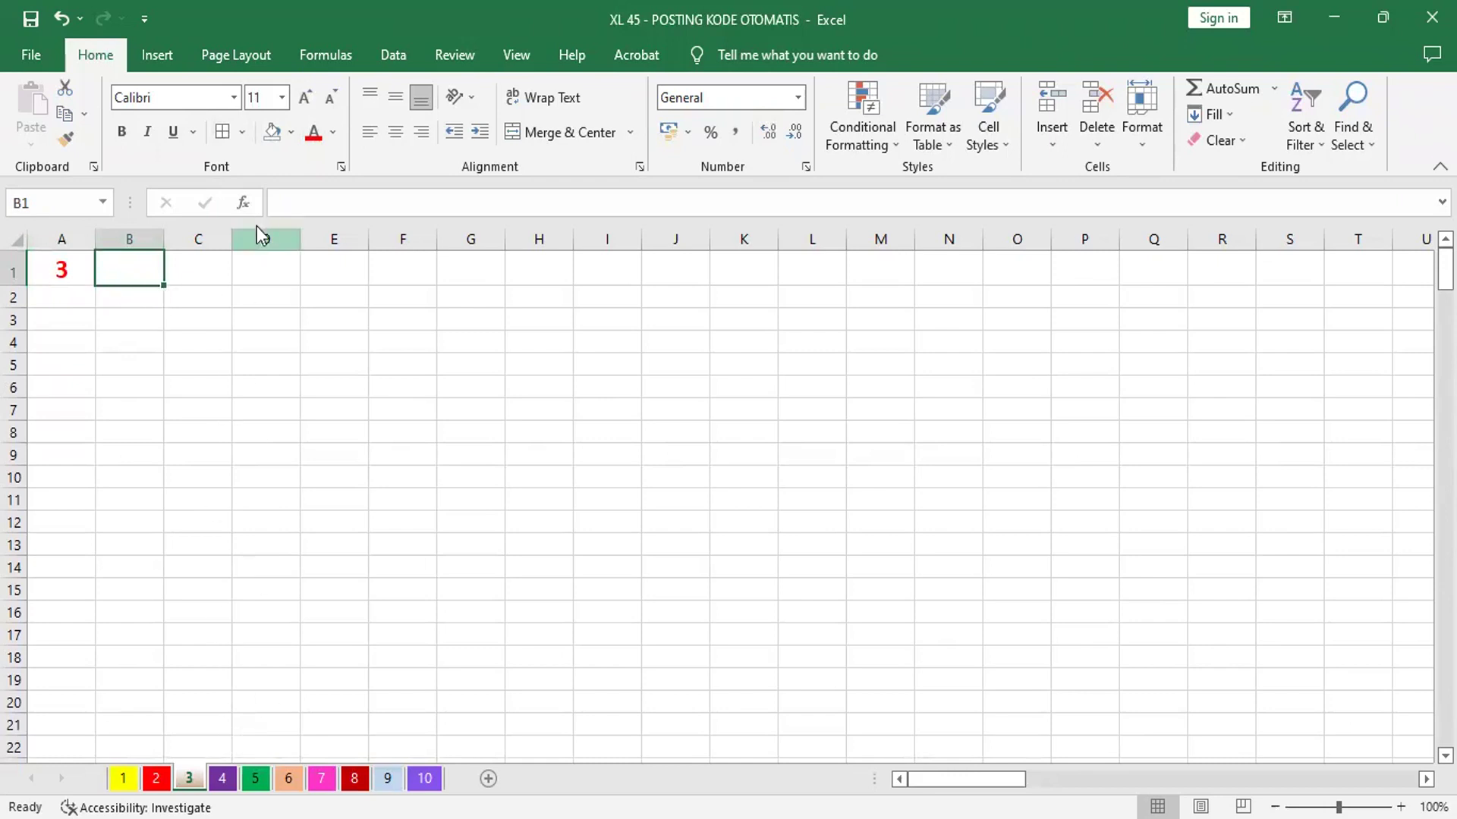
pyautogui.click(245, 203)
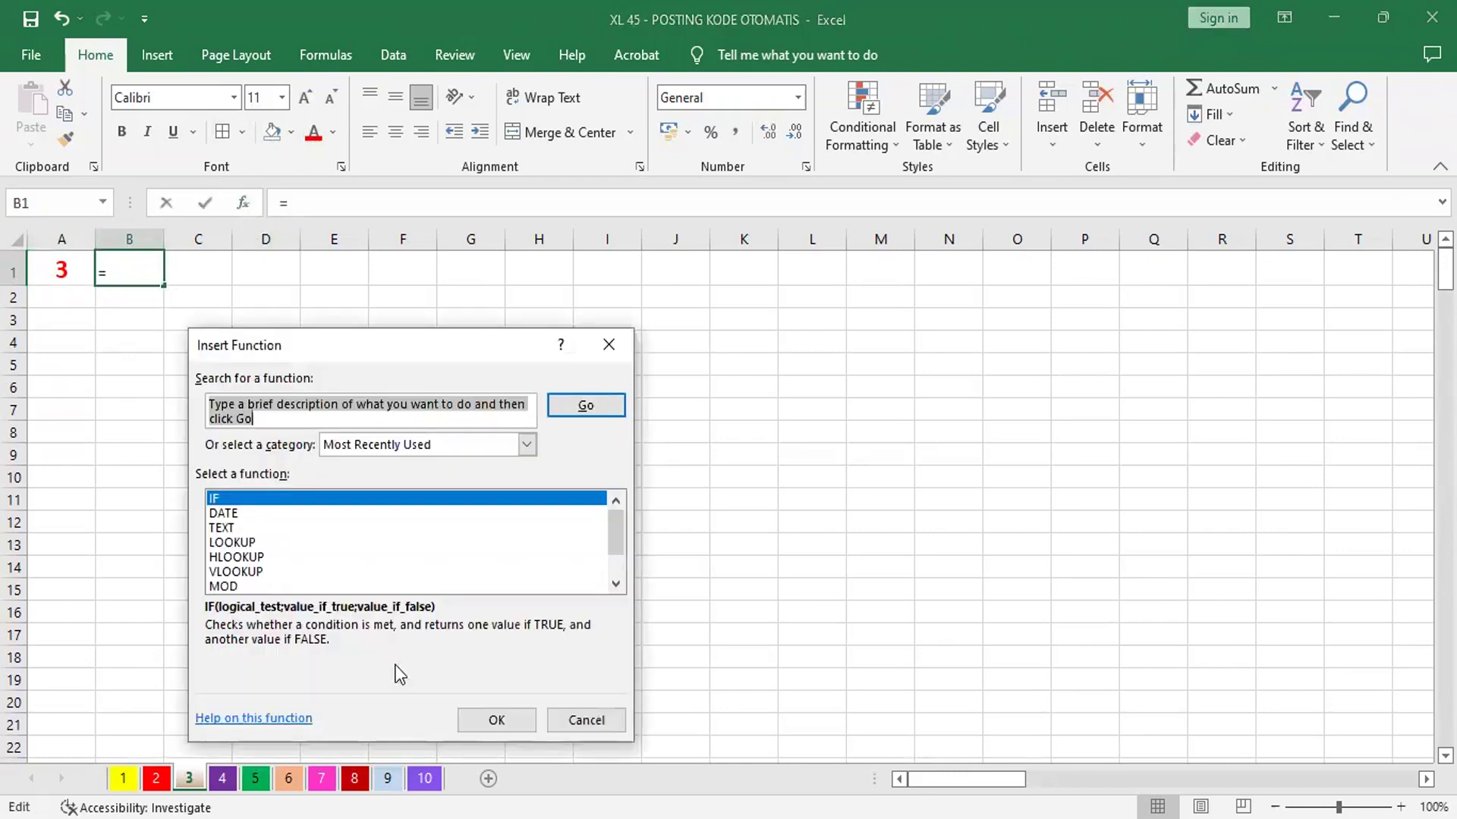
pyautogui.moveTo(516, 727); pyautogui.dragTo(385, 505)
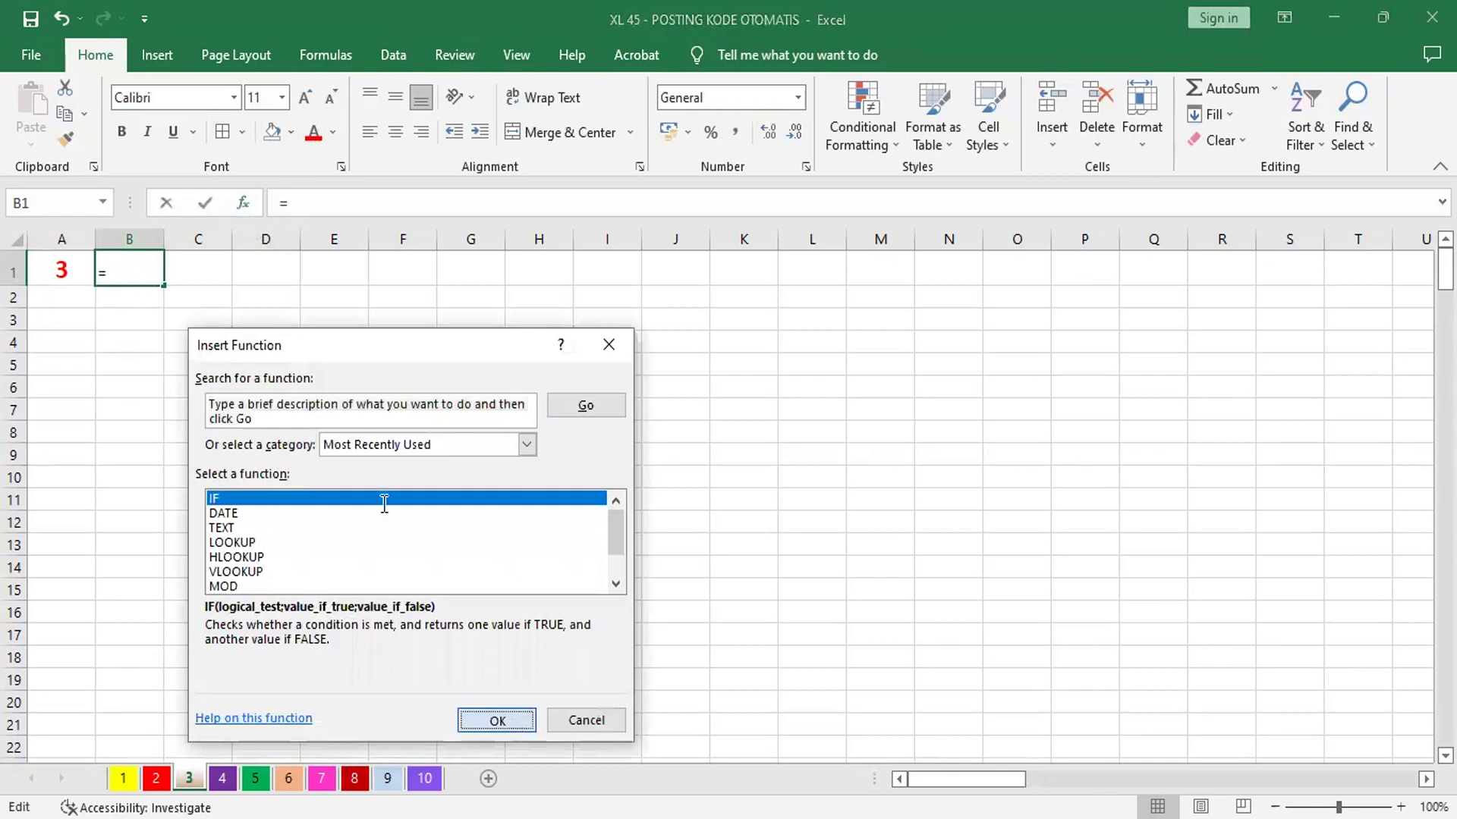
pyautogui.doubleClick(384, 504)
pyautogui.click(123, 778)
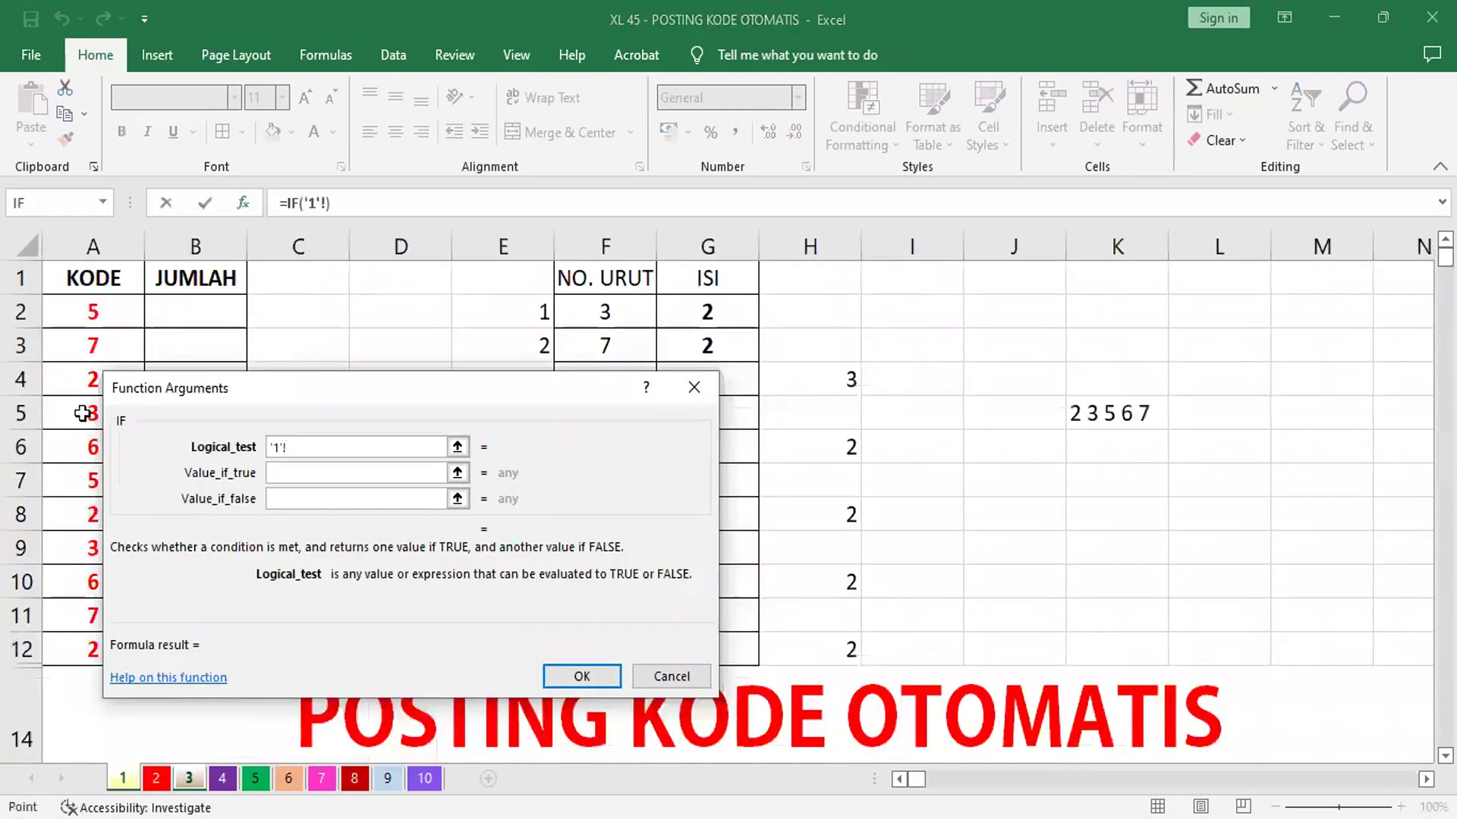
pyautogui.click(91, 312)
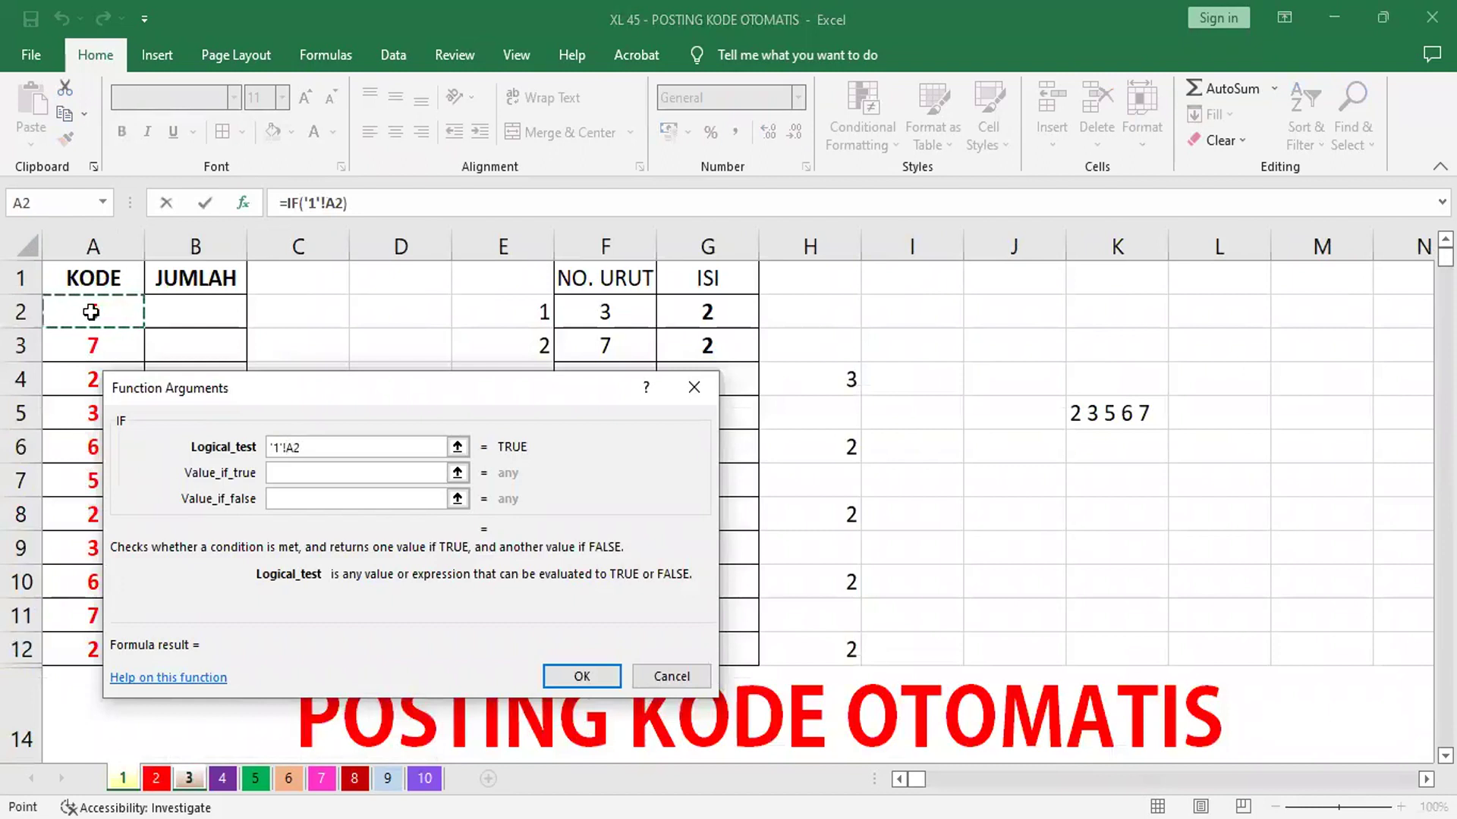
pyautogui.write('=')
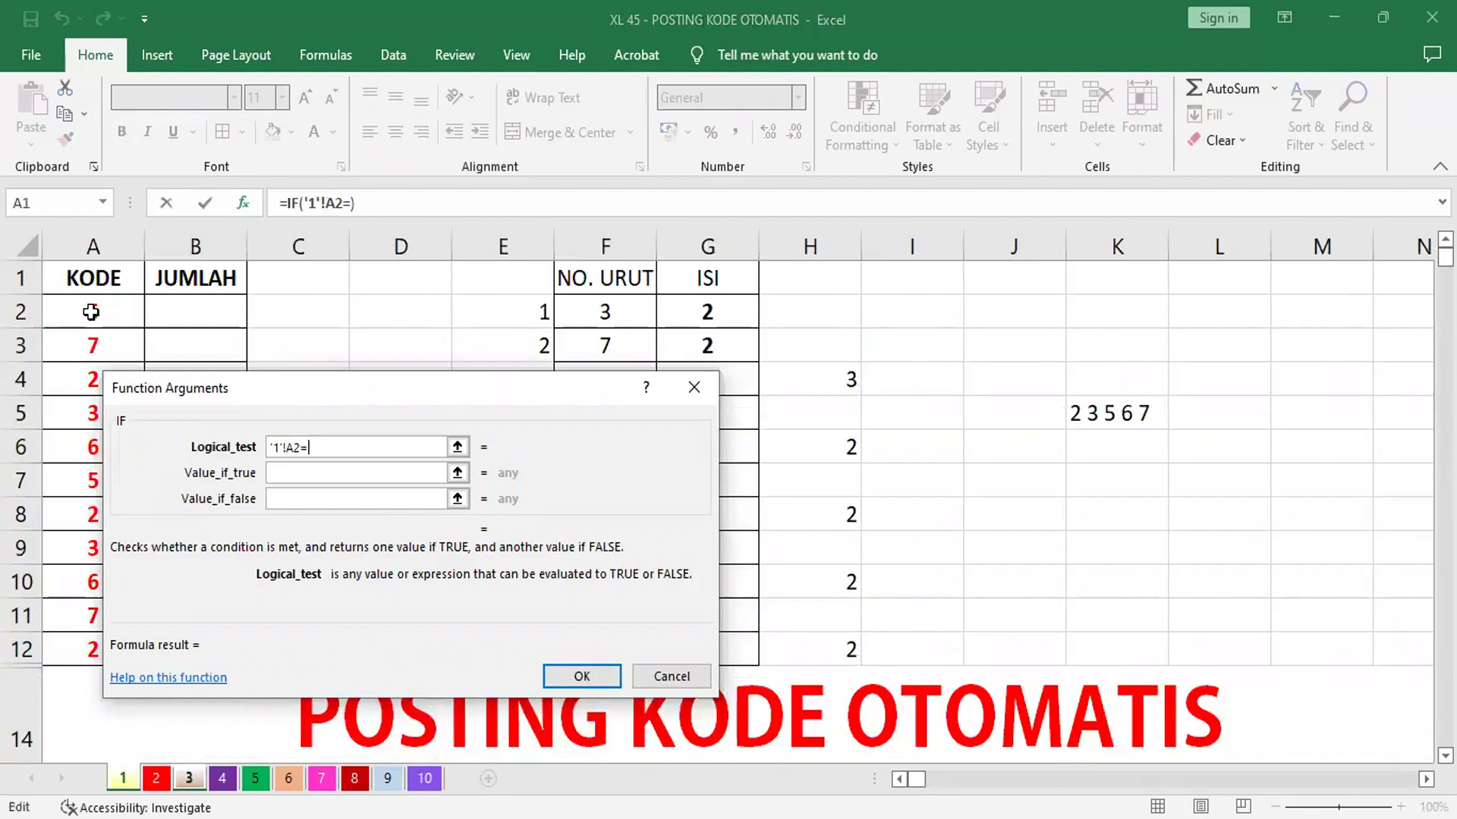
pyautogui.write('3')
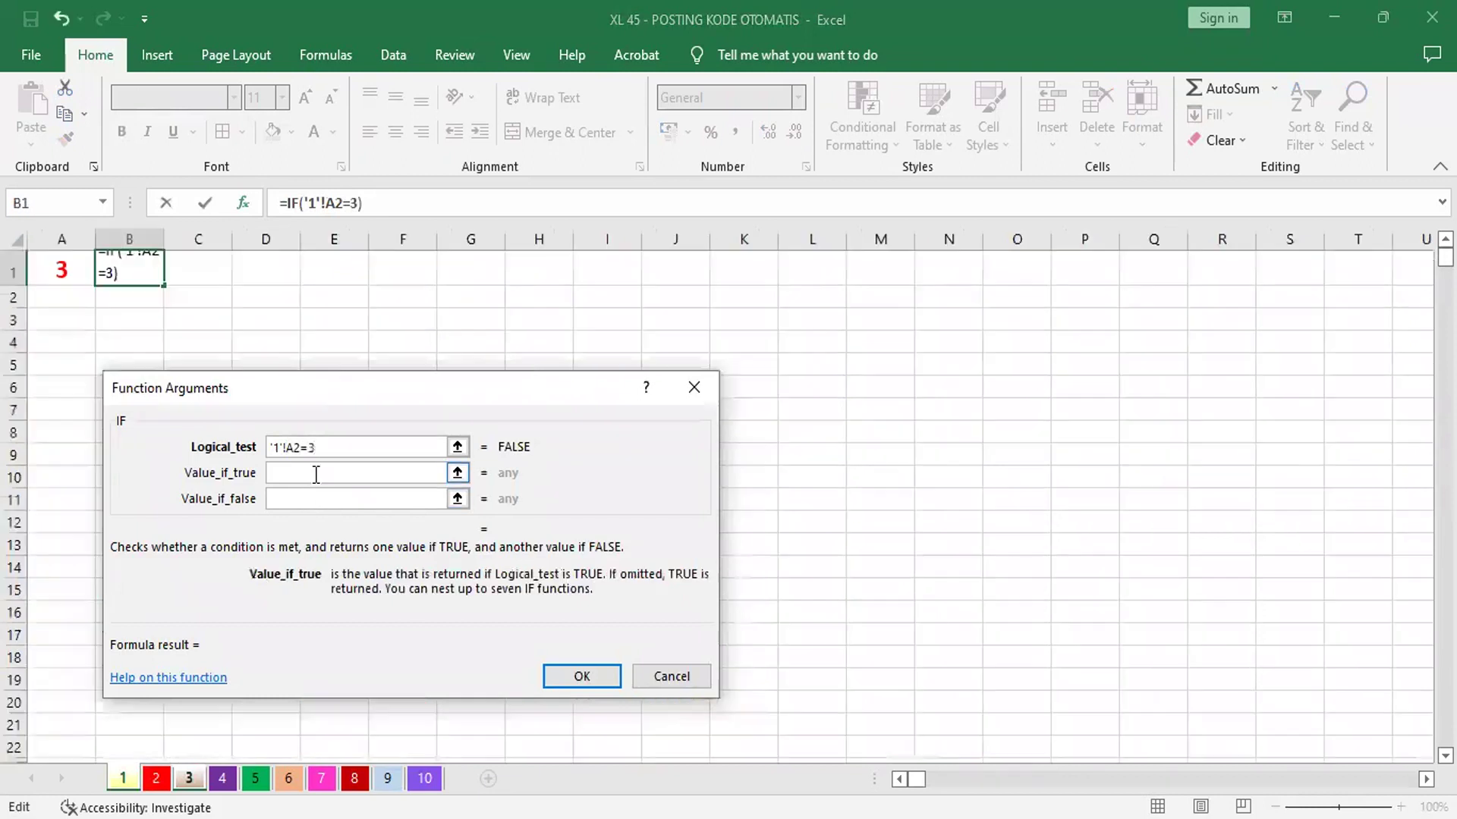
pyautogui.click(316, 472)
pyautogui.write('1')
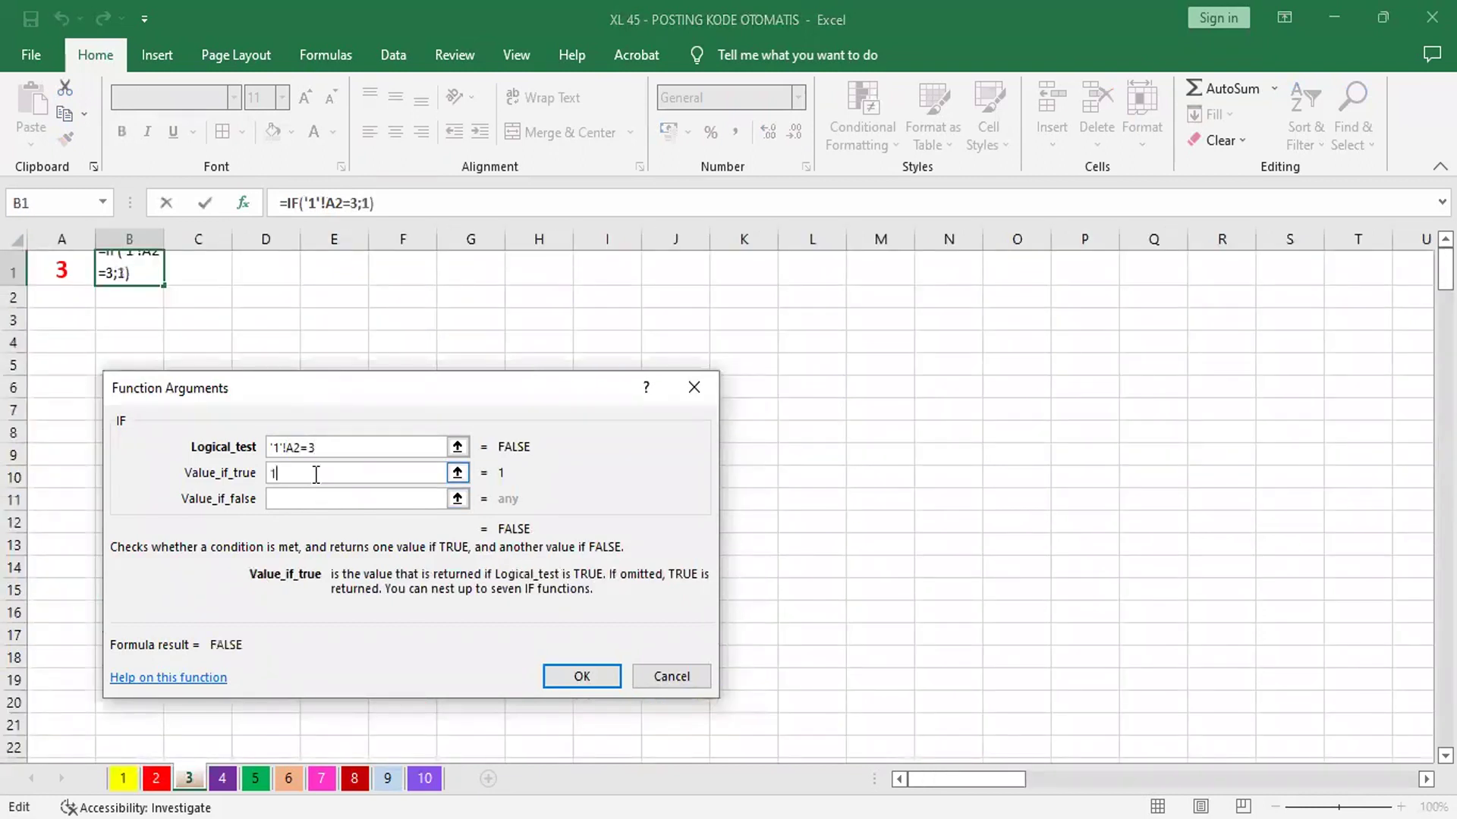
pyautogui.click(322, 500)
pyautogui.write('0')
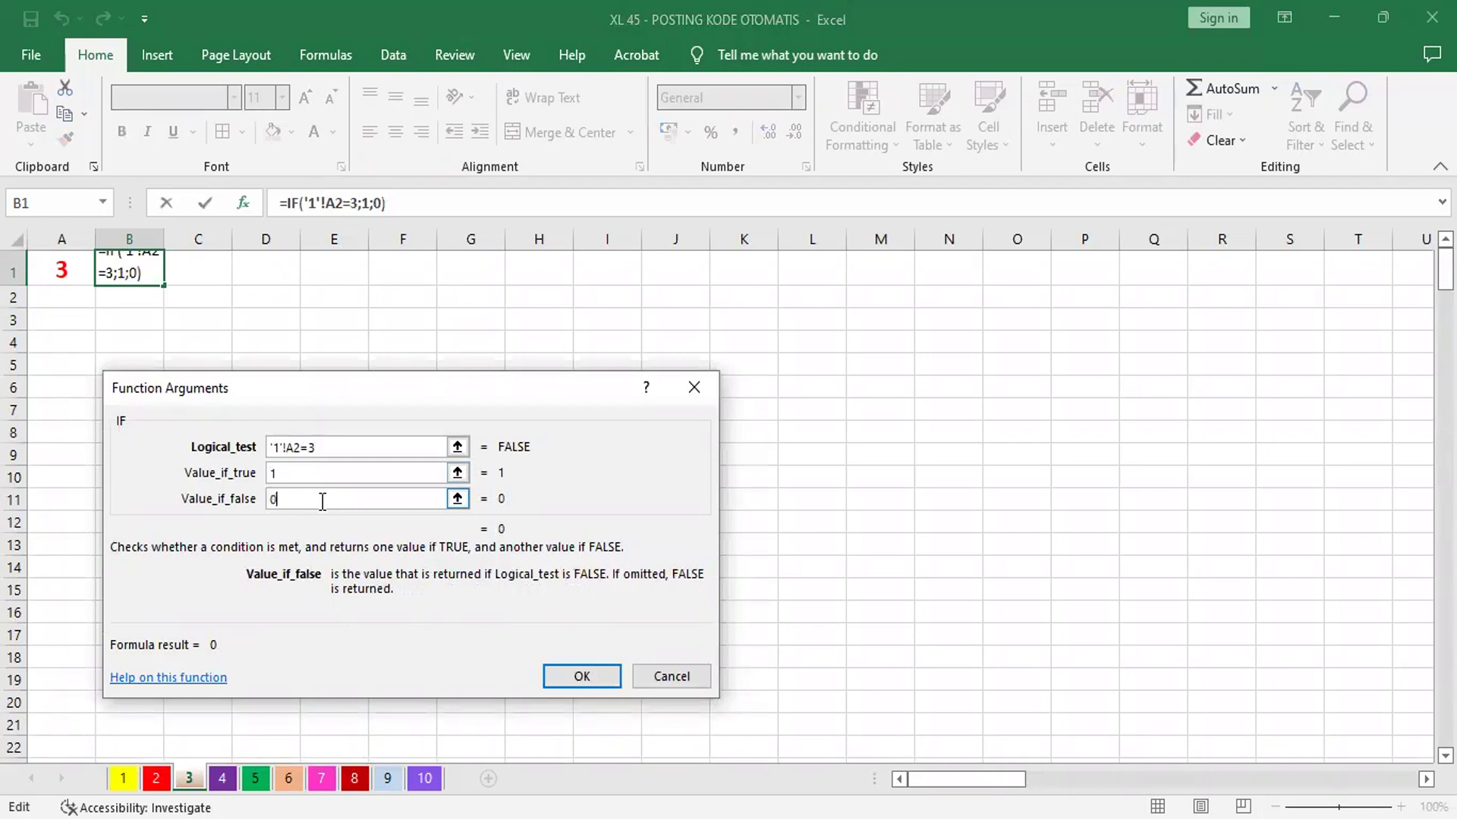
pyautogui.press('Return')
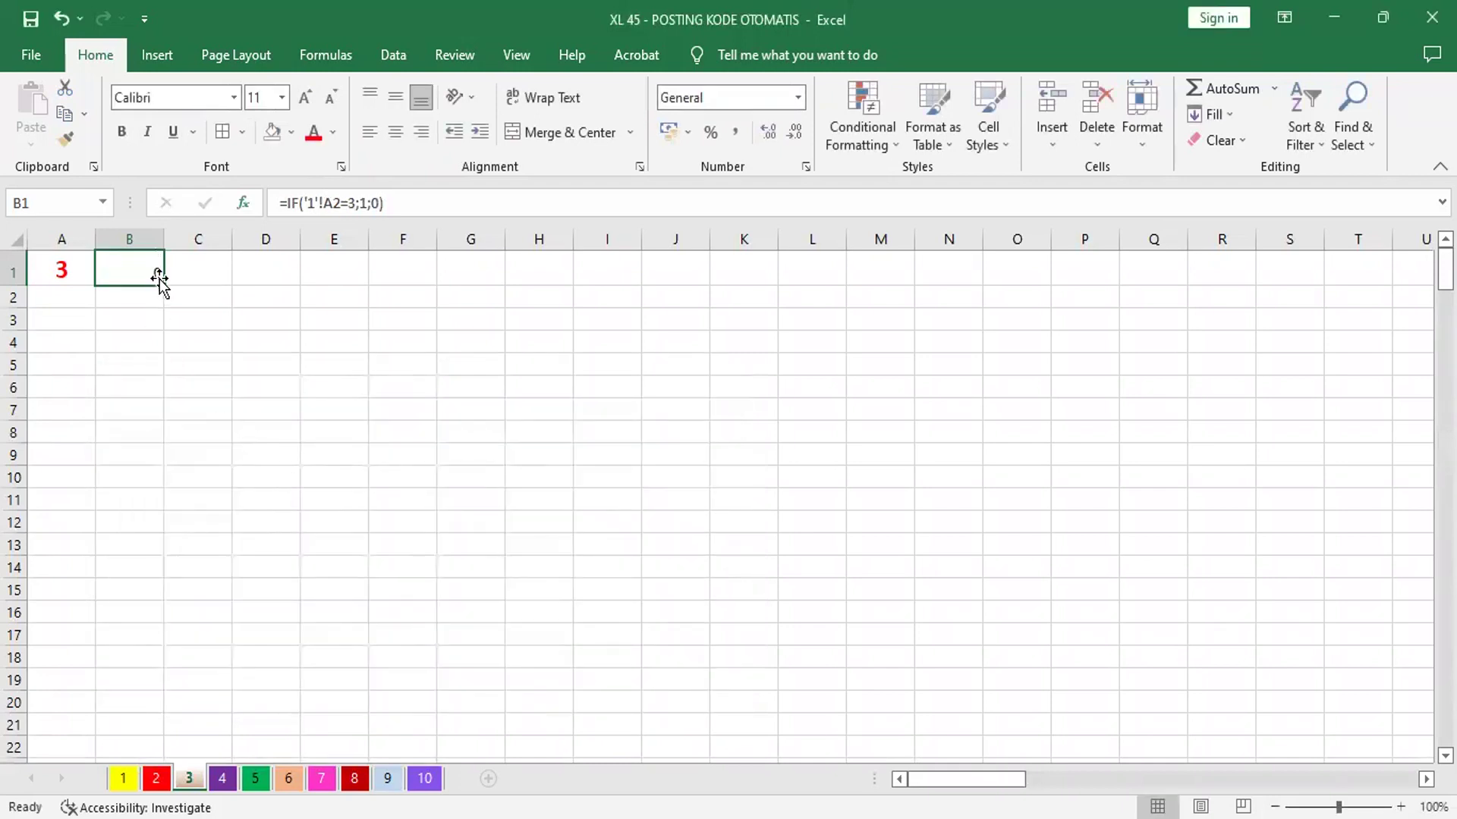
# Fill the IF formula from B1 down to B13 and total B1:B13 in B14 with AutoSum
pyautogui.moveTo(162, 289); pyautogui.dragTo(171, 544)
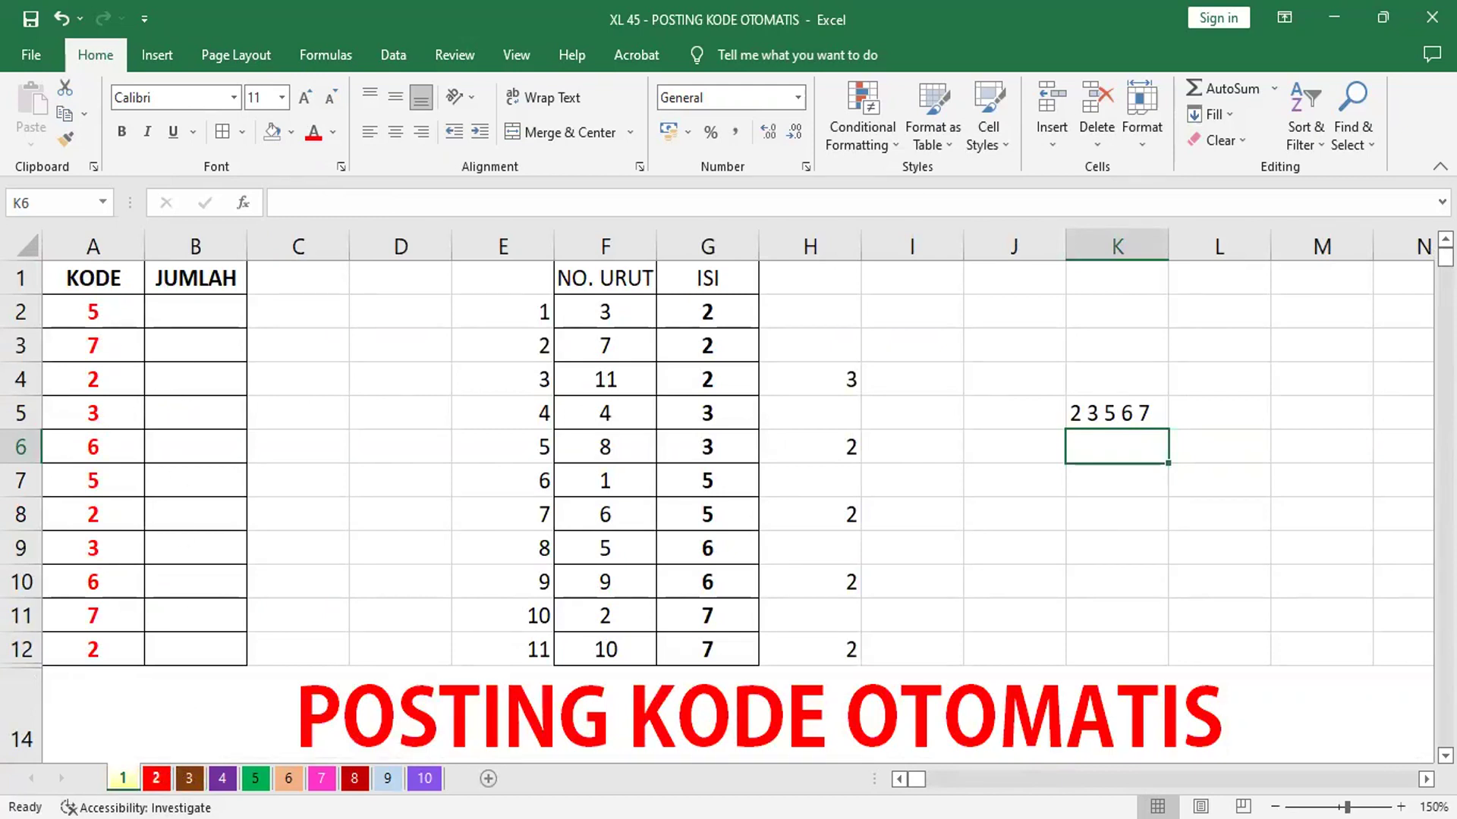
pyautogui.click(190, 778)
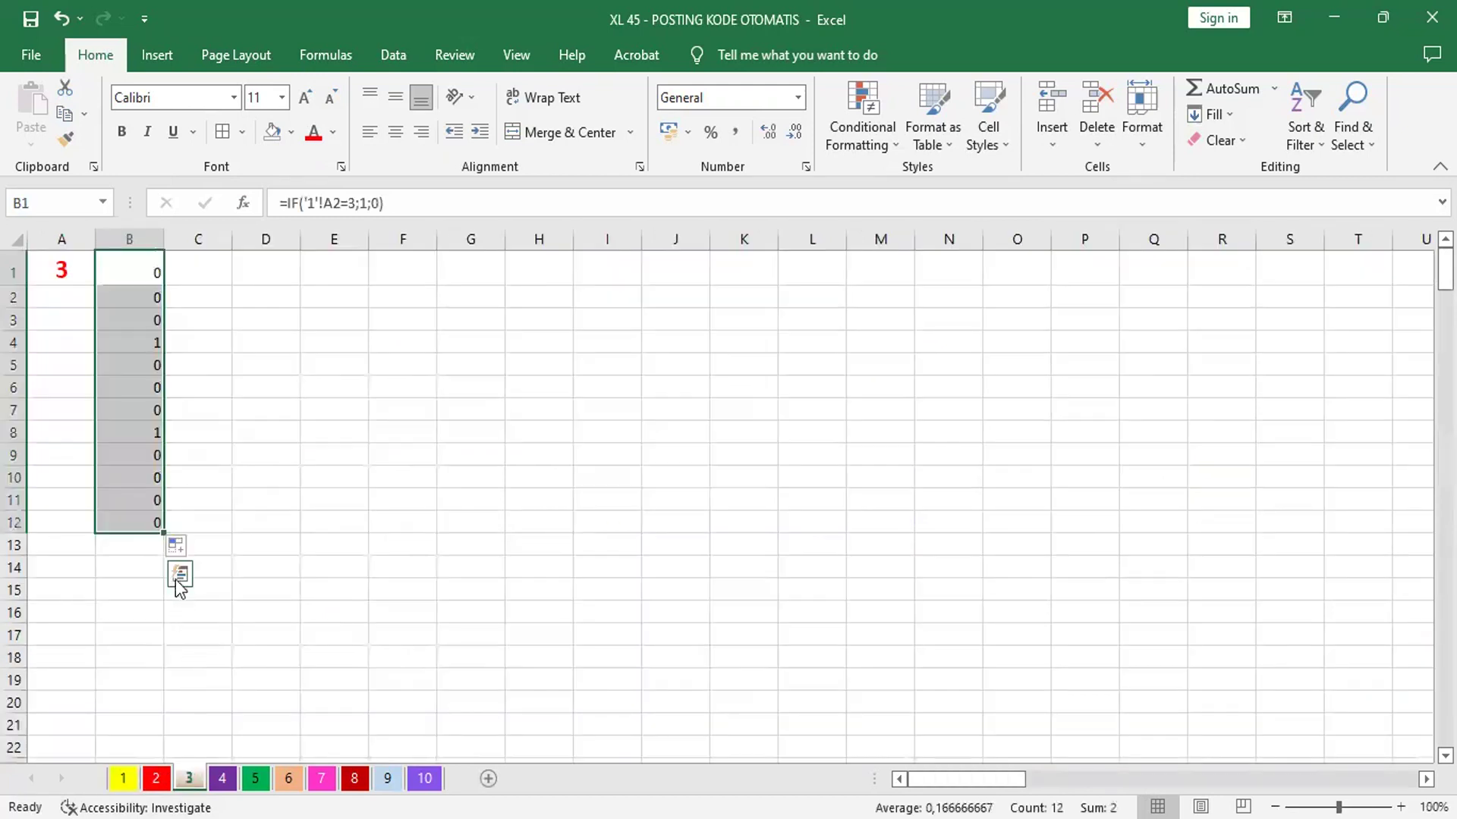
pyautogui.moveTo(164, 534); pyautogui.dragTo(163, 555)
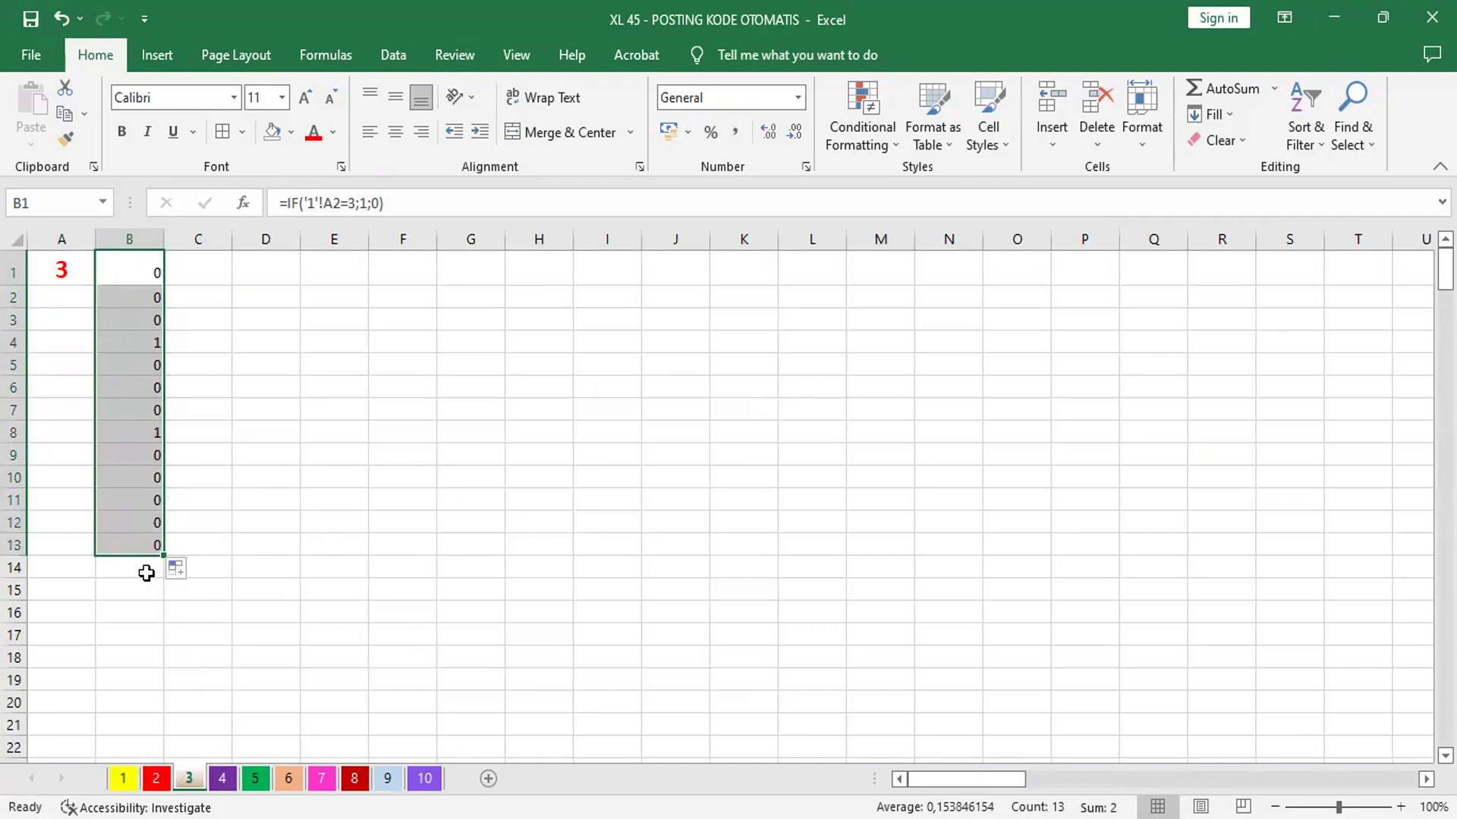
pyautogui.click(145, 571)
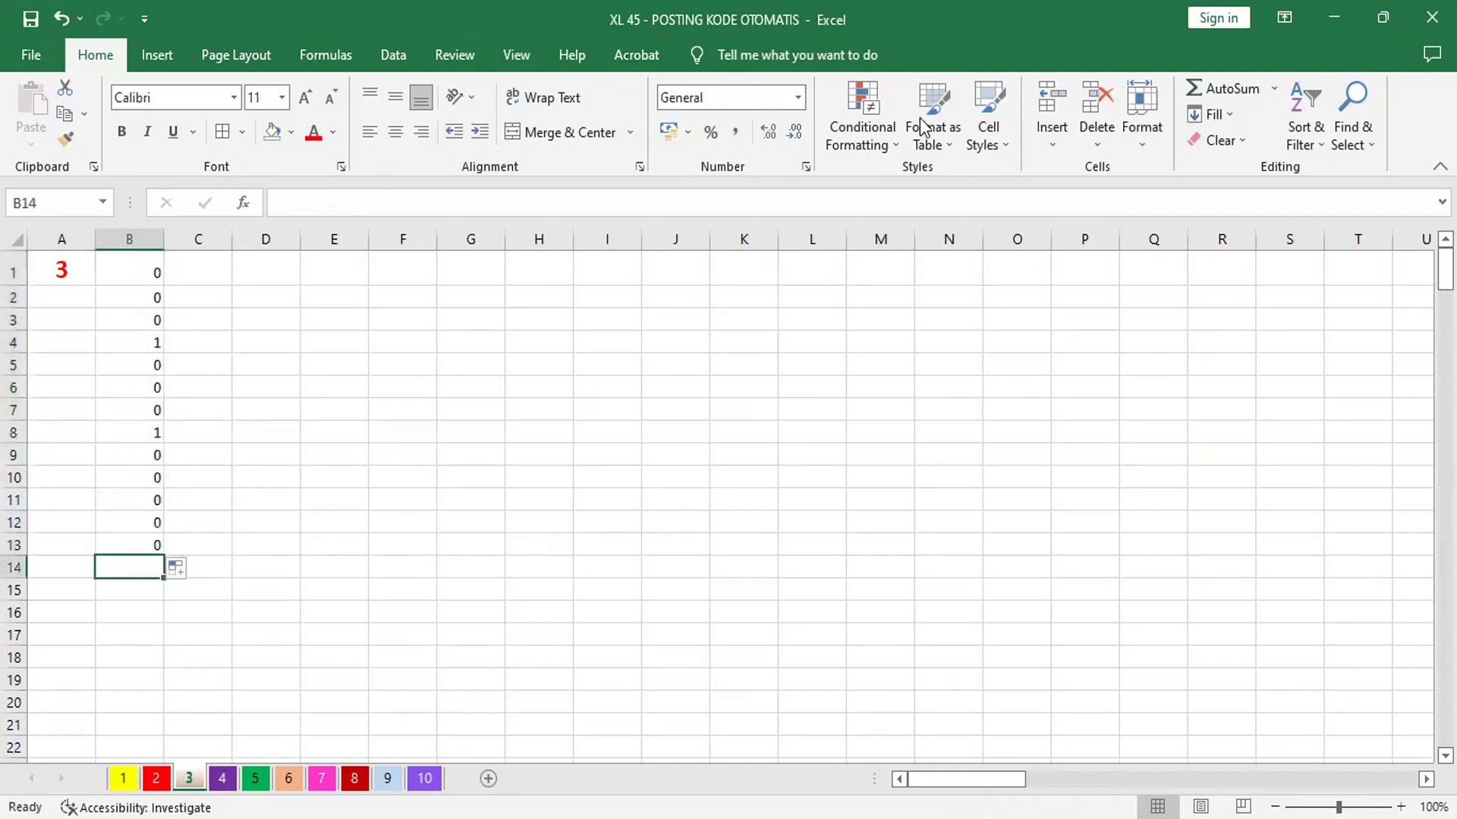
pyautogui.click(1200, 86)
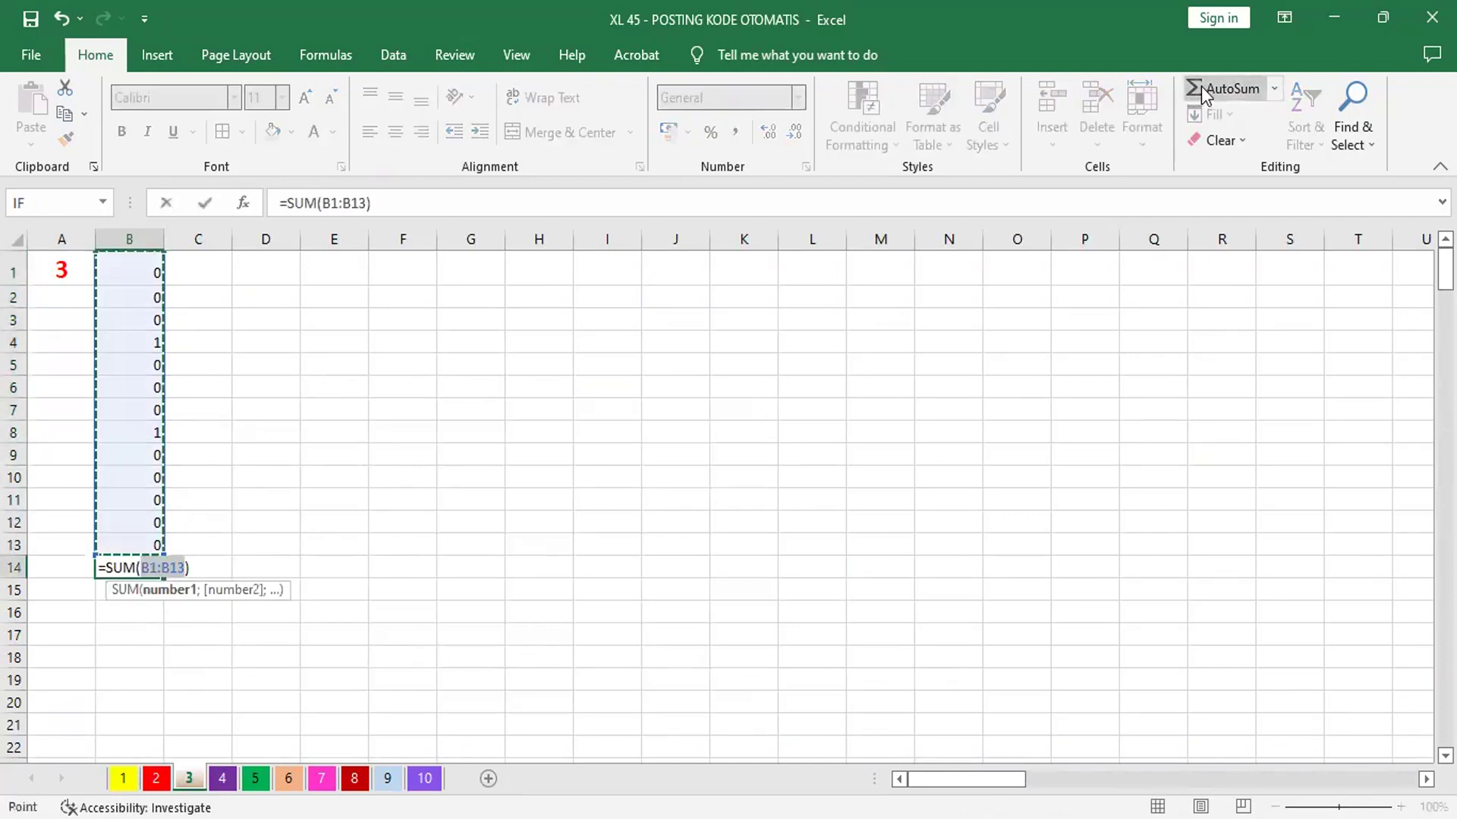
pyautogui.press('Return')
# Format the total in B14 as red, centred, bold 16 pt text
pyautogui.click(134, 569)
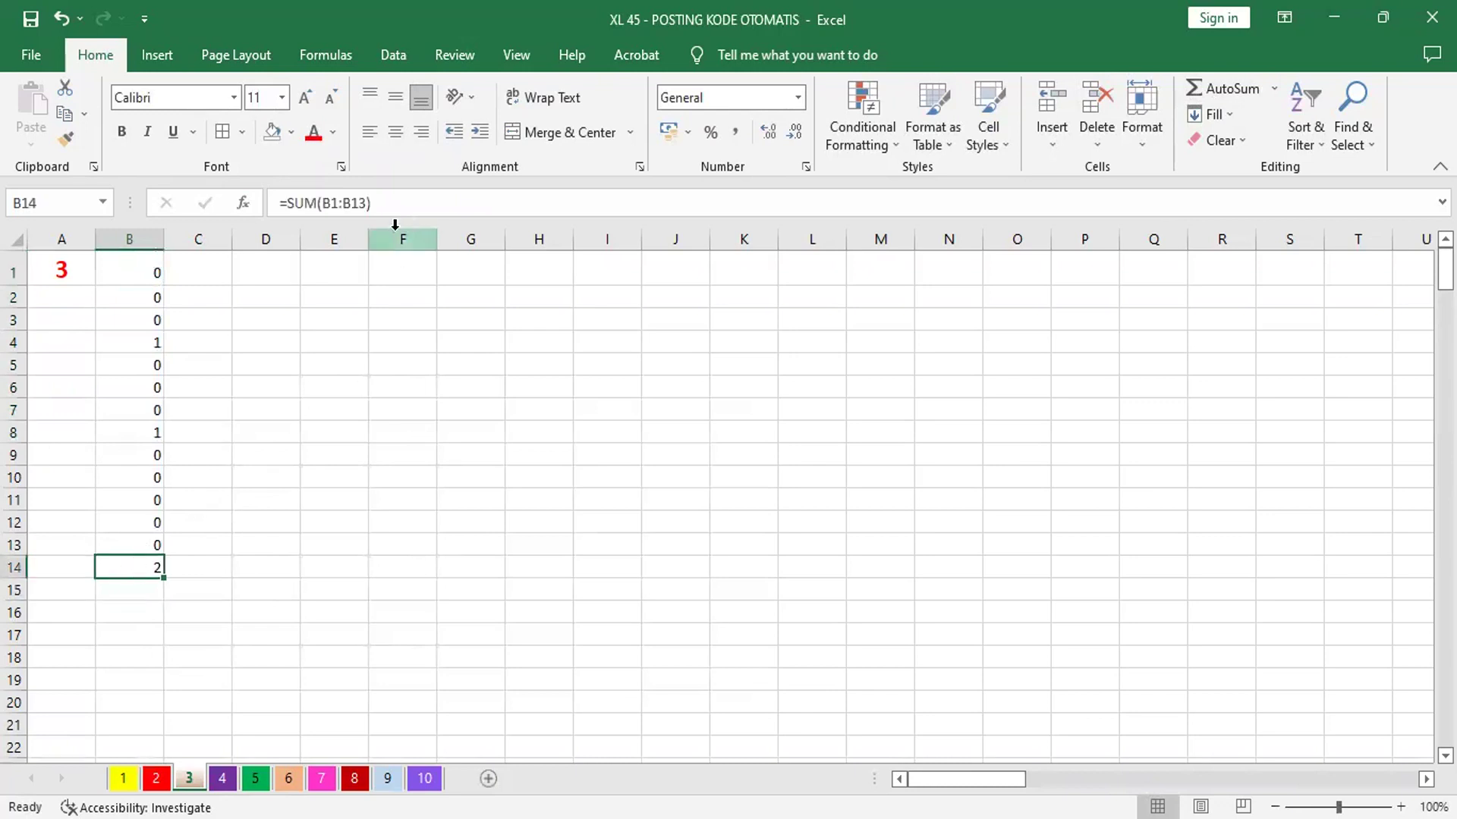
pyautogui.click(312, 135)
pyautogui.click(397, 137)
pyautogui.click(129, 137)
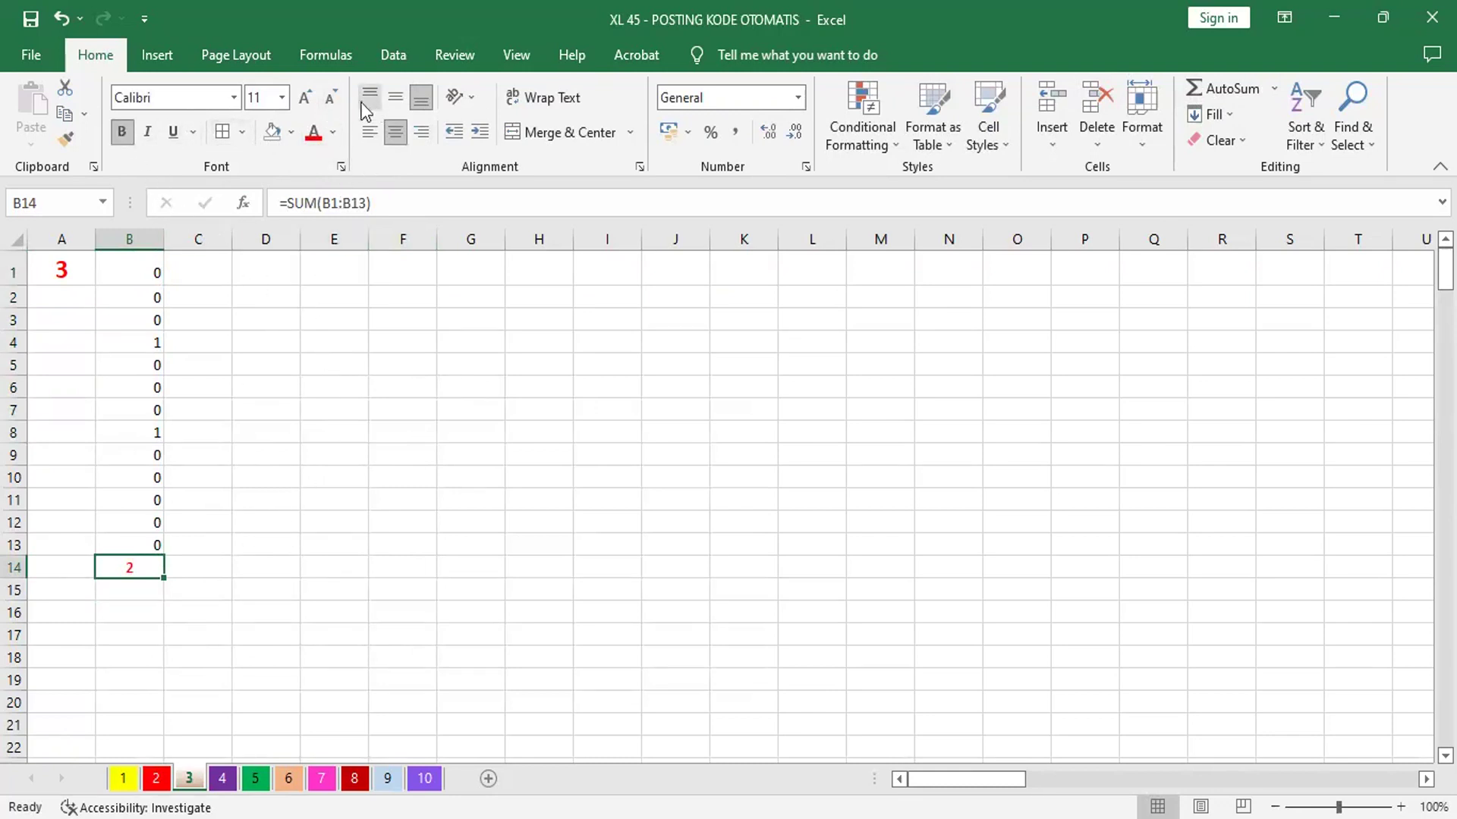
pyautogui.click(305, 98)
pyautogui.click(305, 98)
pyautogui.click(305, 98)
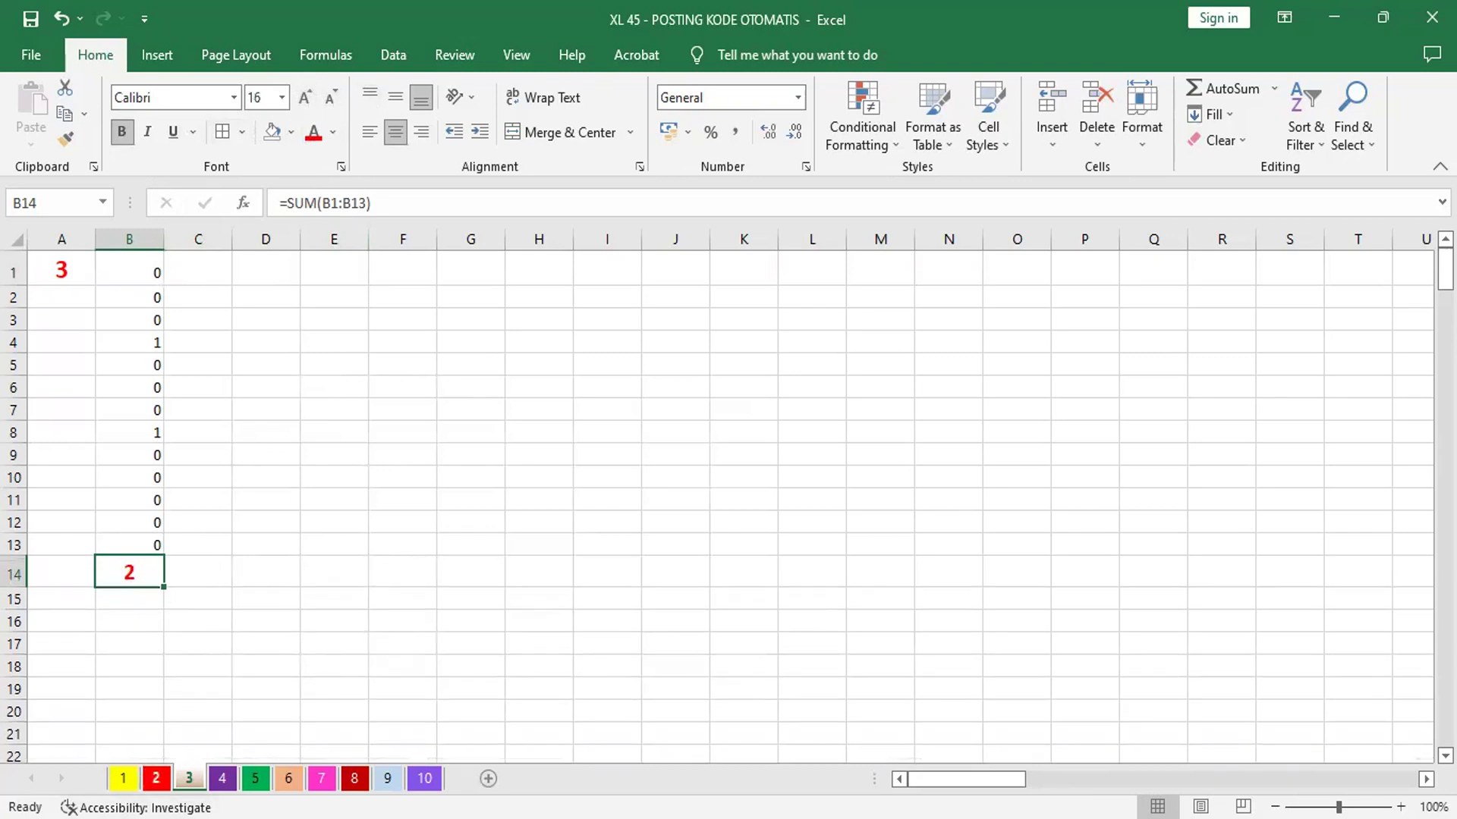
# Centre the total in E13 of sheet 2, and compare sheet 3's total with the manual count in H6 of sheet 1
pyautogui.click(131, 779)
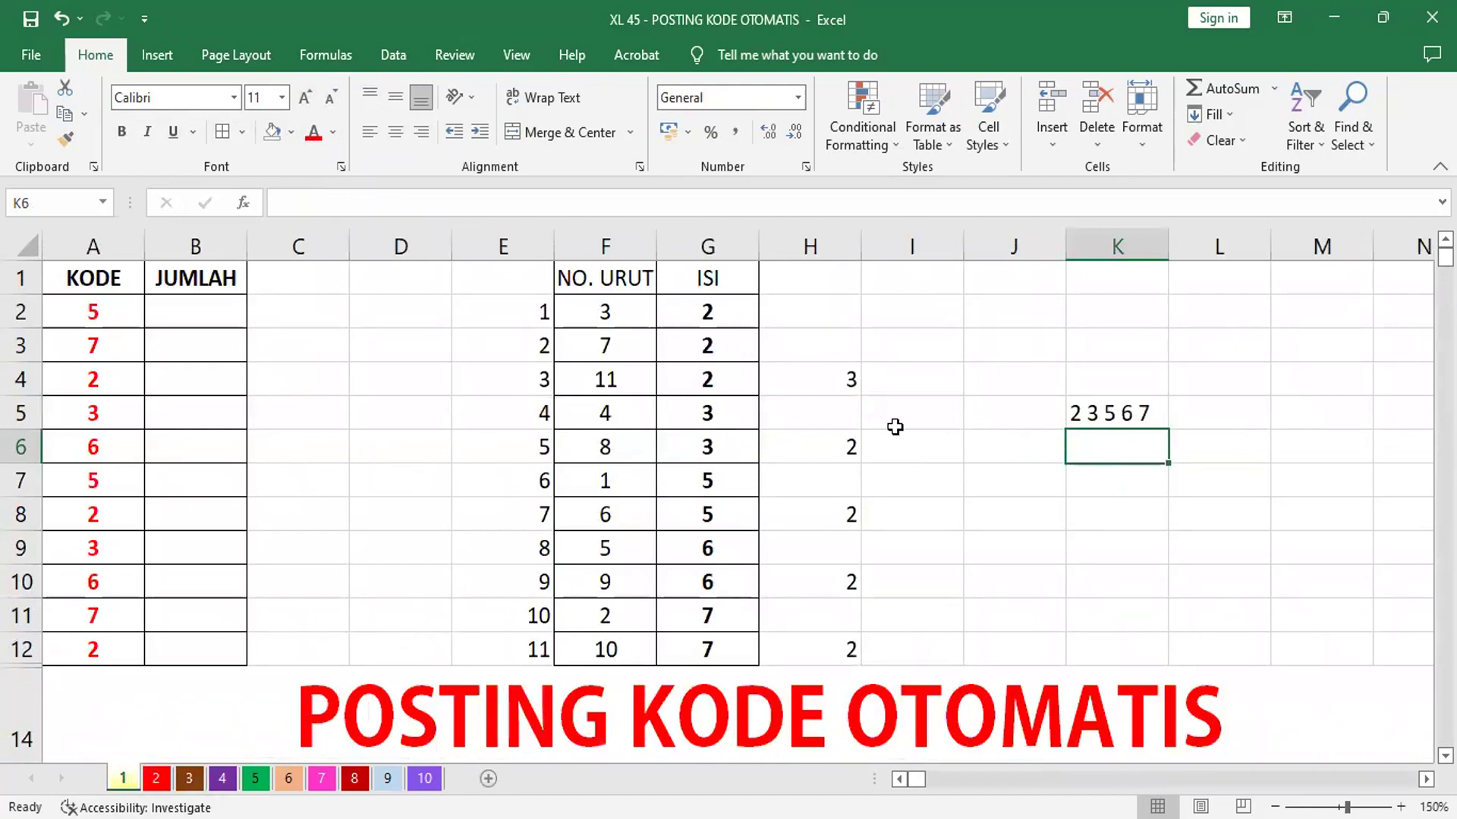
pyautogui.click(156, 778)
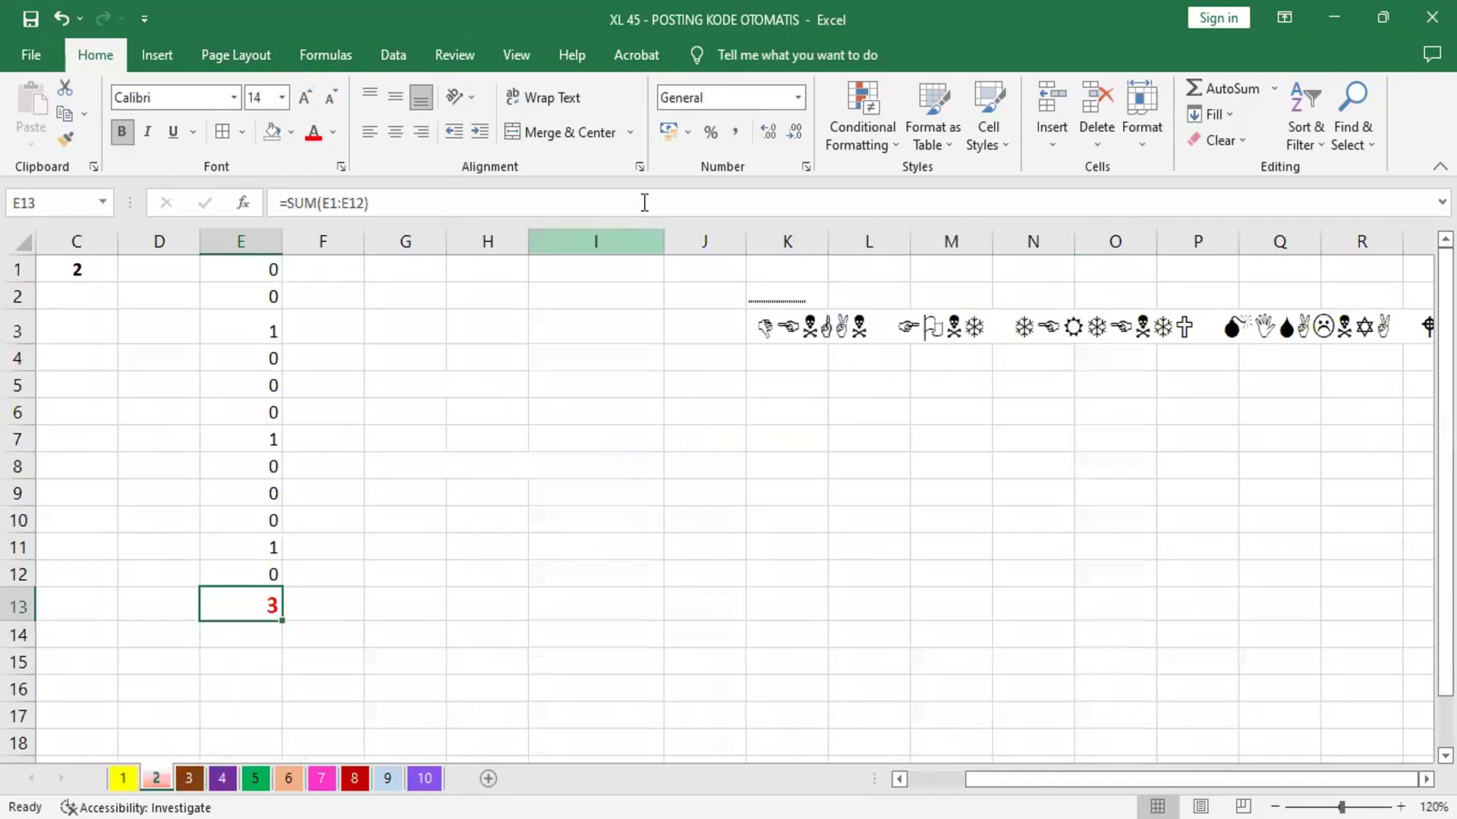
pyautogui.click(394, 132)
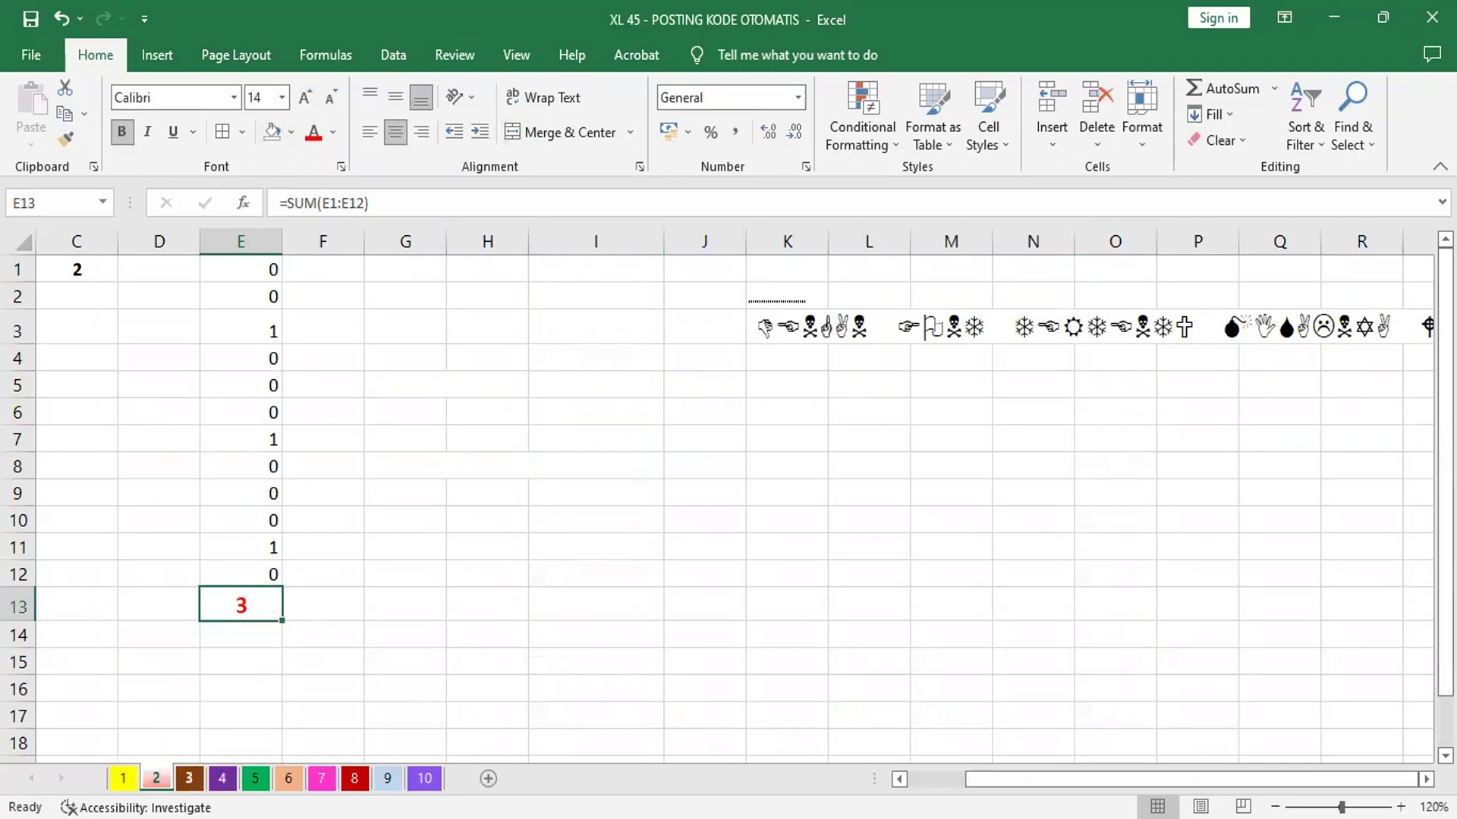
pyautogui.click(189, 779)
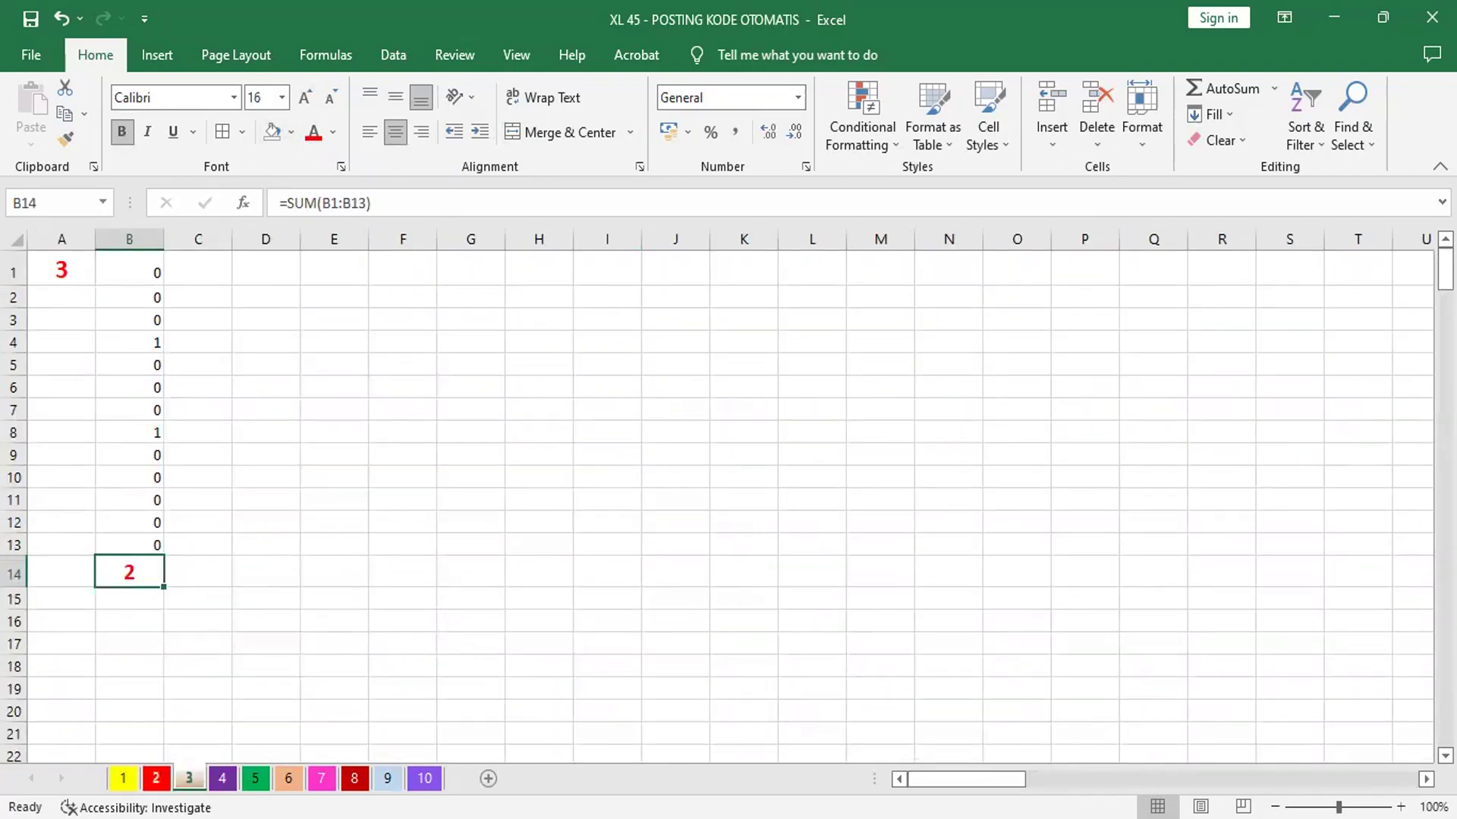
pyautogui.click(122, 779)
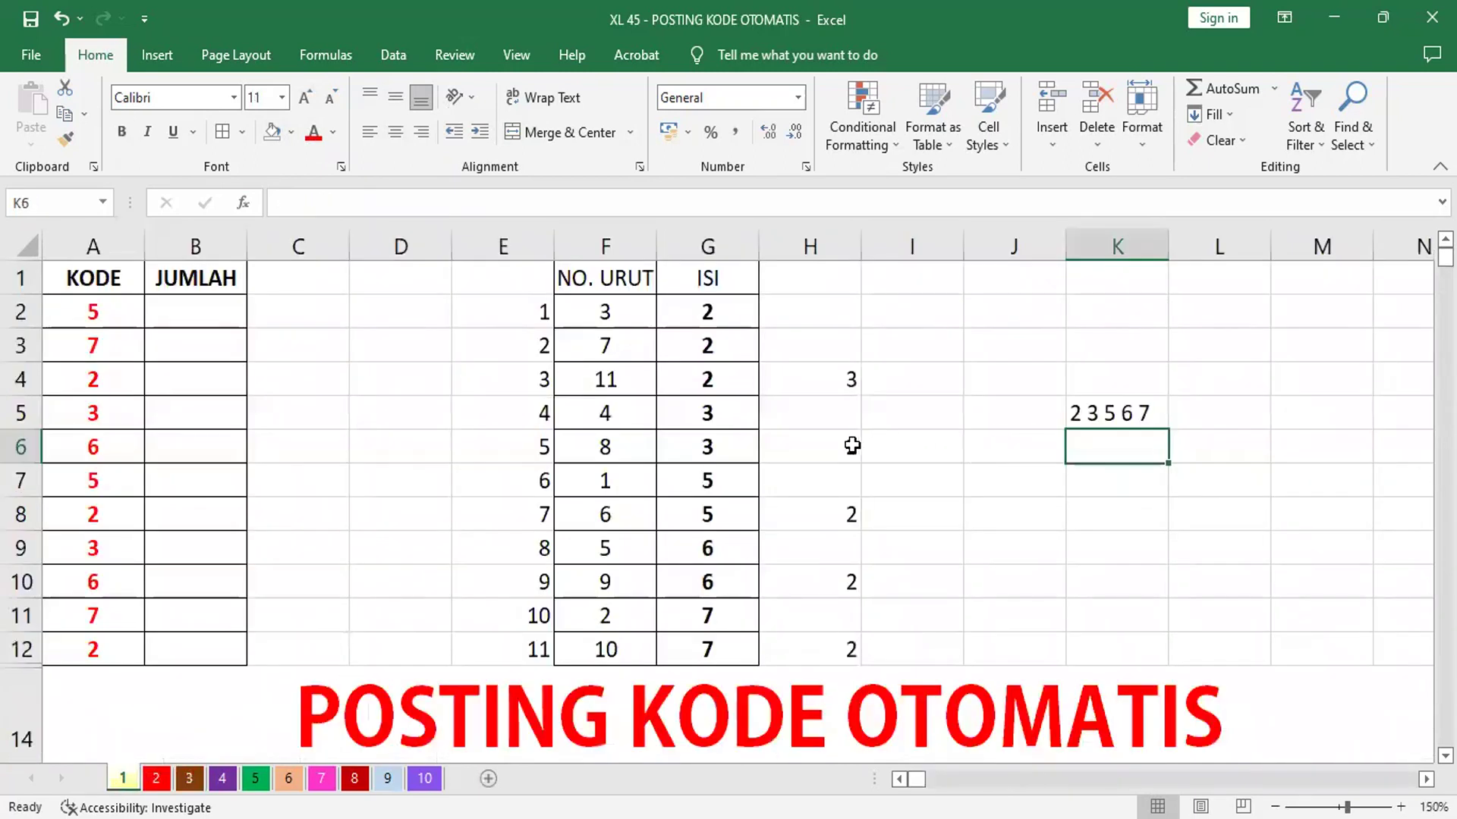
pyautogui.click(854, 446)
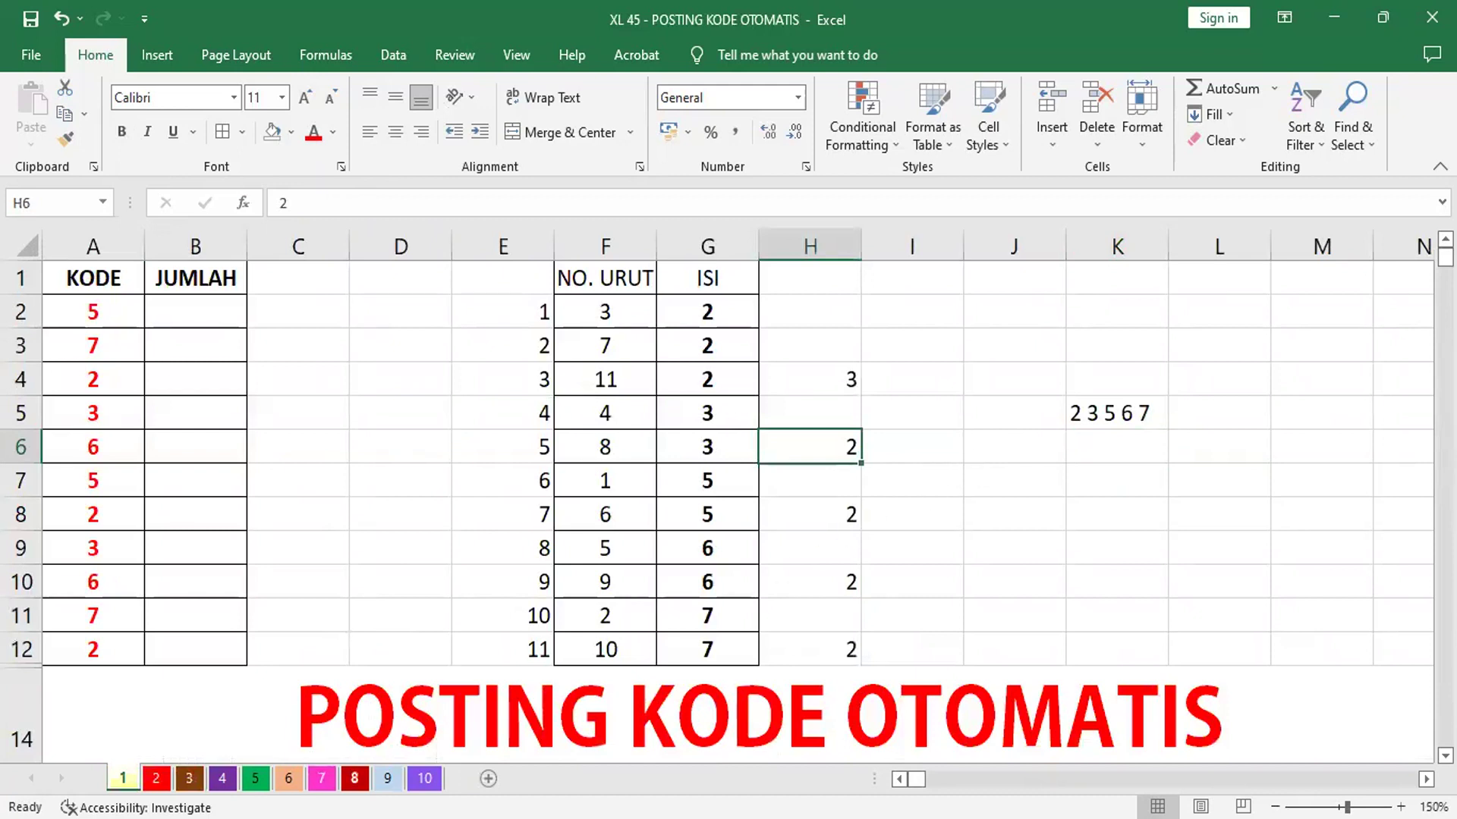
# Enter the code 5 in cell A1 of sheet 5 and format it as centred, bold, red 18 pt text
pyautogui.click(256, 778)
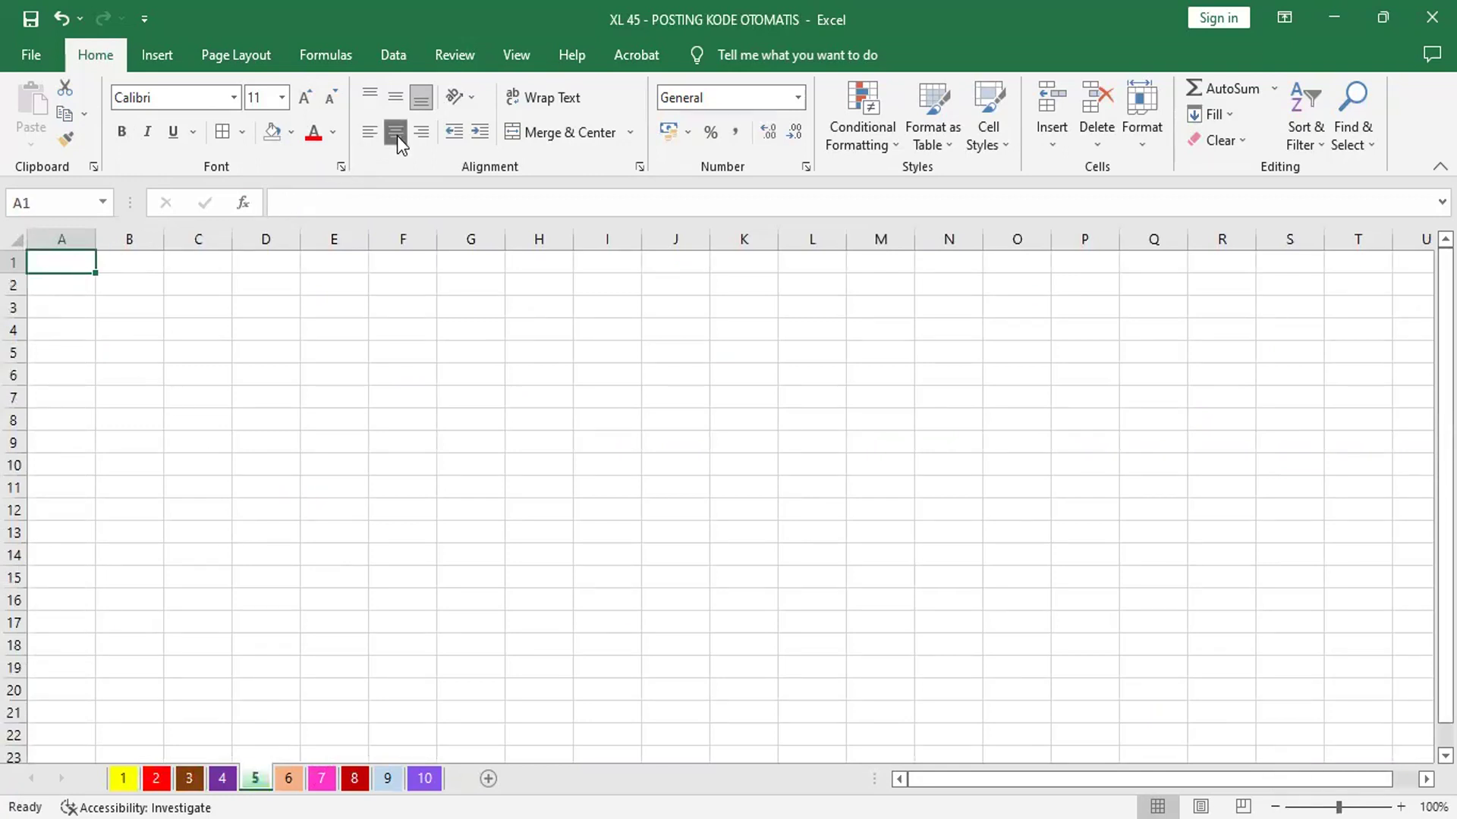
pyautogui.write('5')
pyautogui.press('Return')
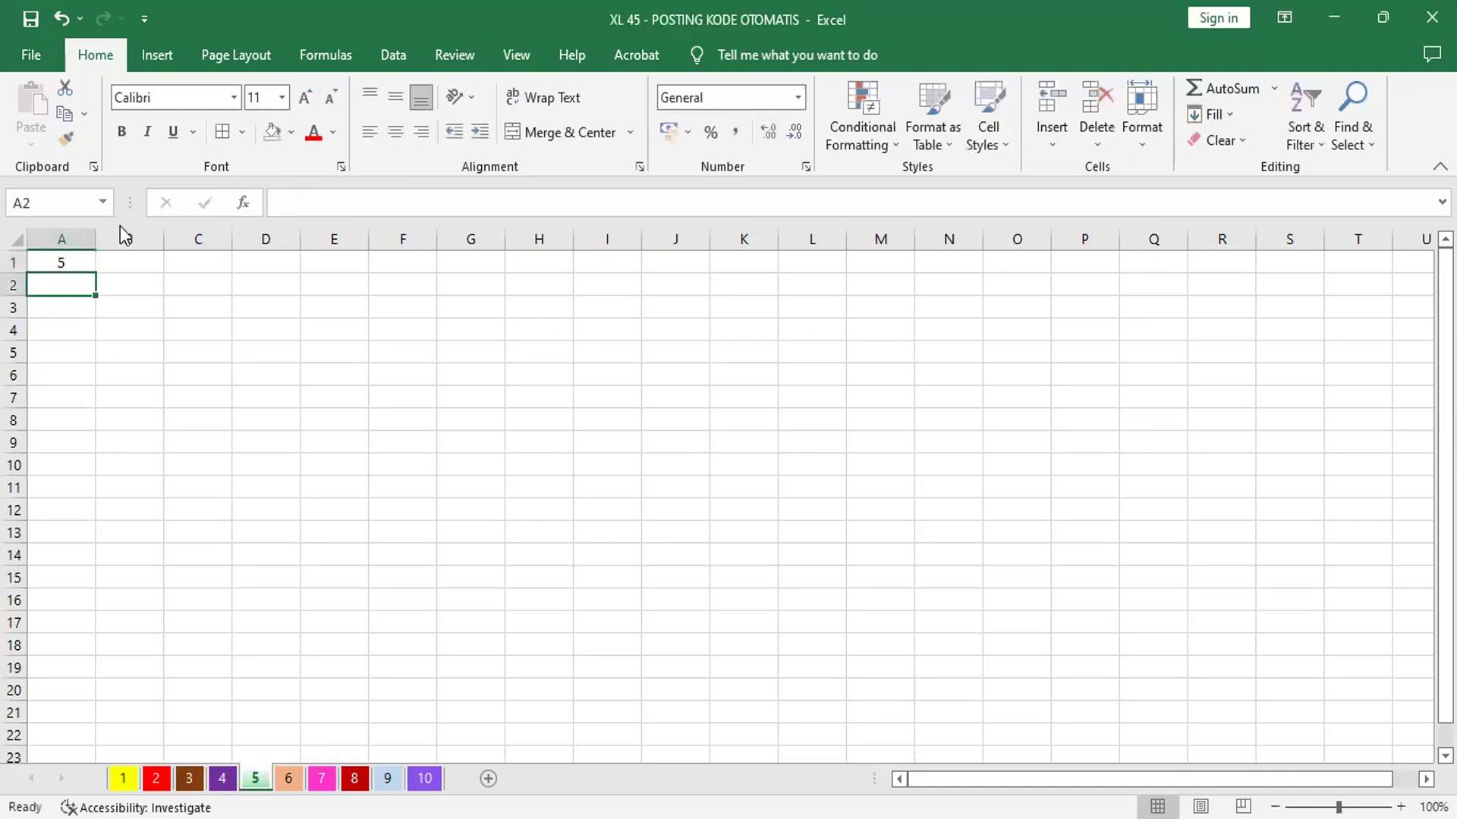
pyautogui.click(55, 265)
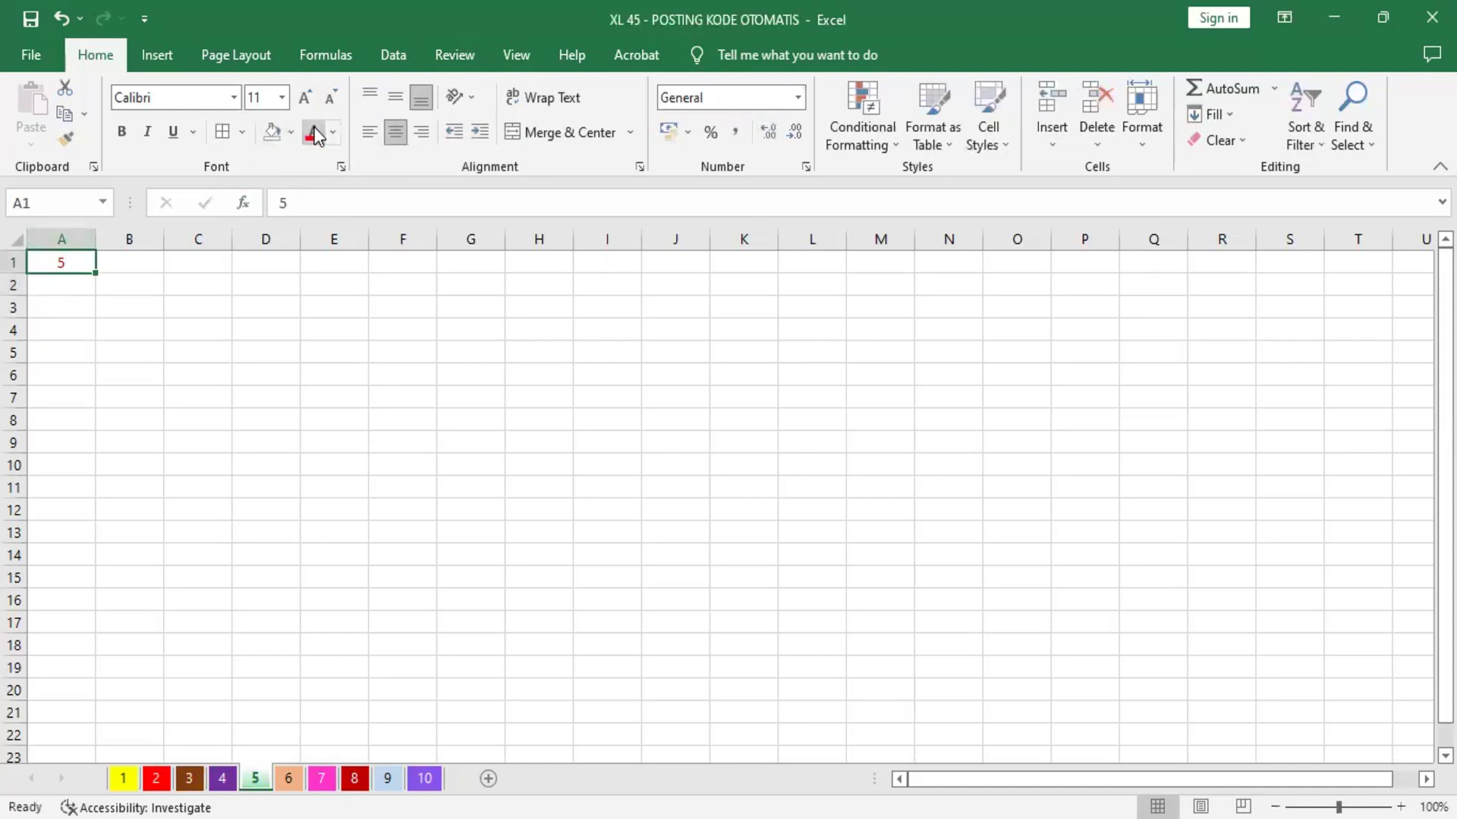
pyautogui.click(122, 131)
pyautogui.click(307, 97)
pyautogui.click(307, 97)
pyautogui.click(308, 97)
pyautogui.click(308, 97)
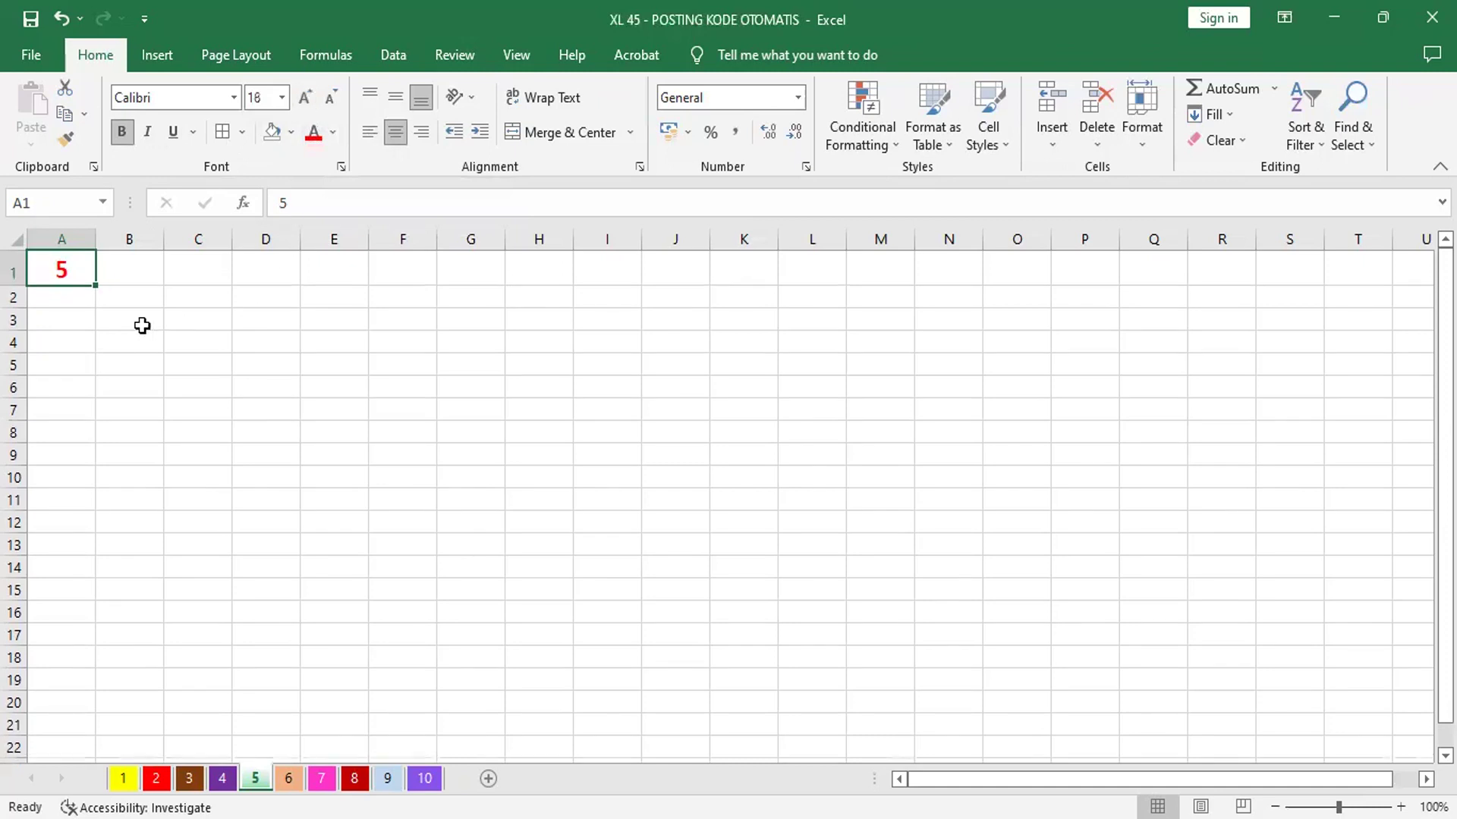
# Enter an IF formula in B1 of sheet 5 that tests whether A2 of sheet 1 equals 5, returning 1 if true and 0 if false
pyautogui.click(139, 273)
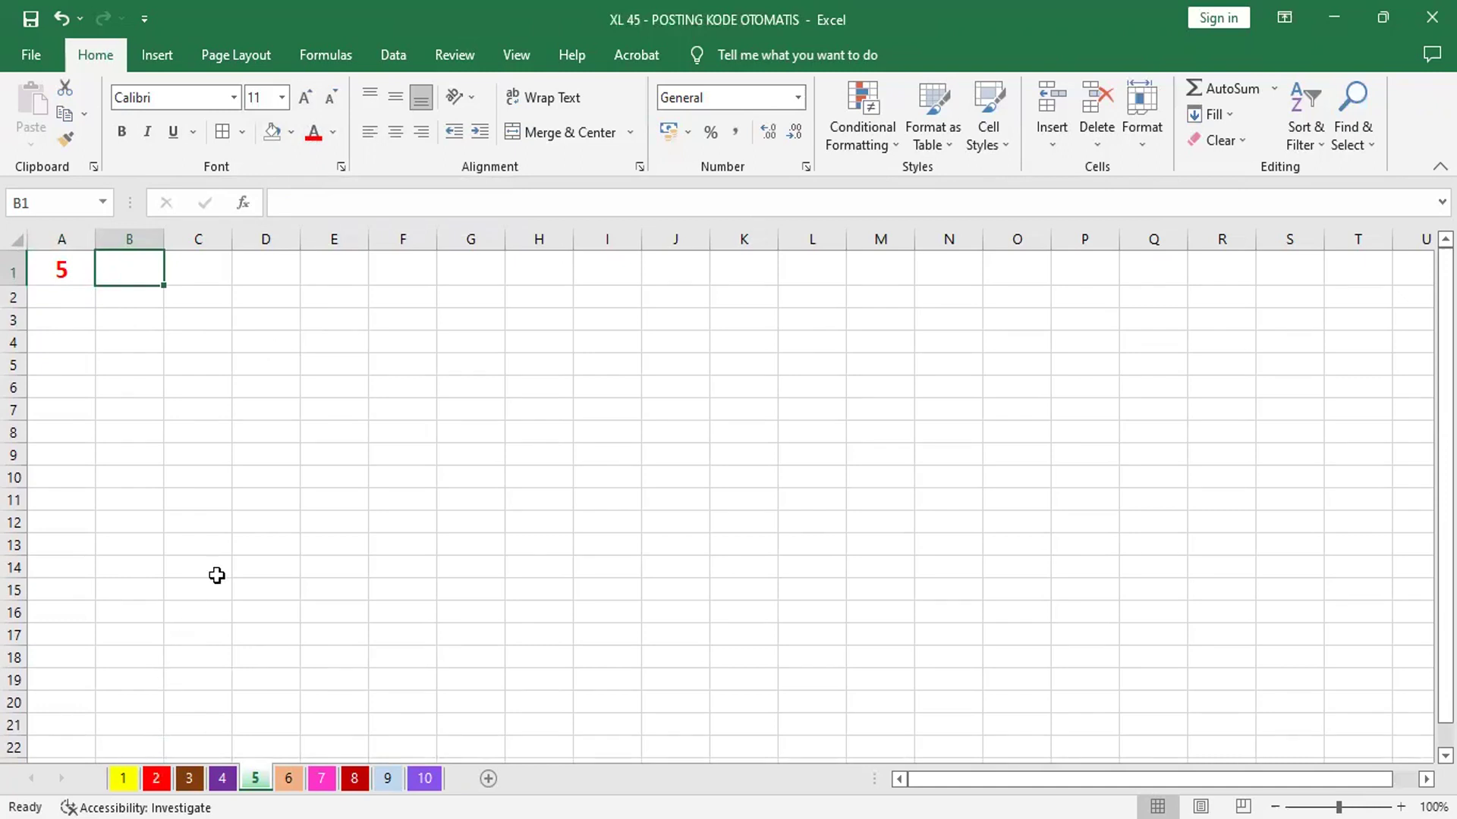
pyautogui.click(244, 202)
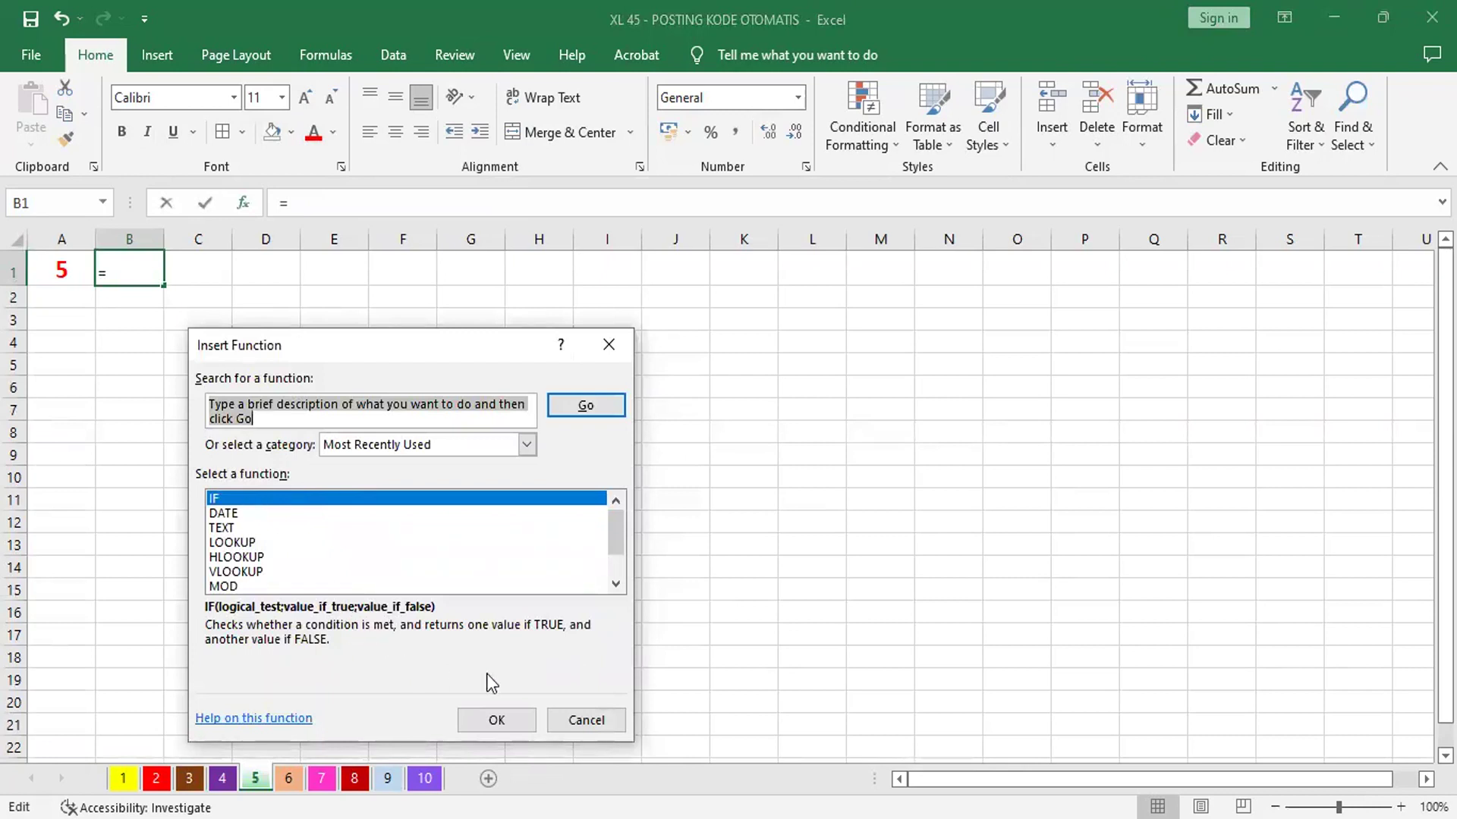
pyautogui.click(508, 721)
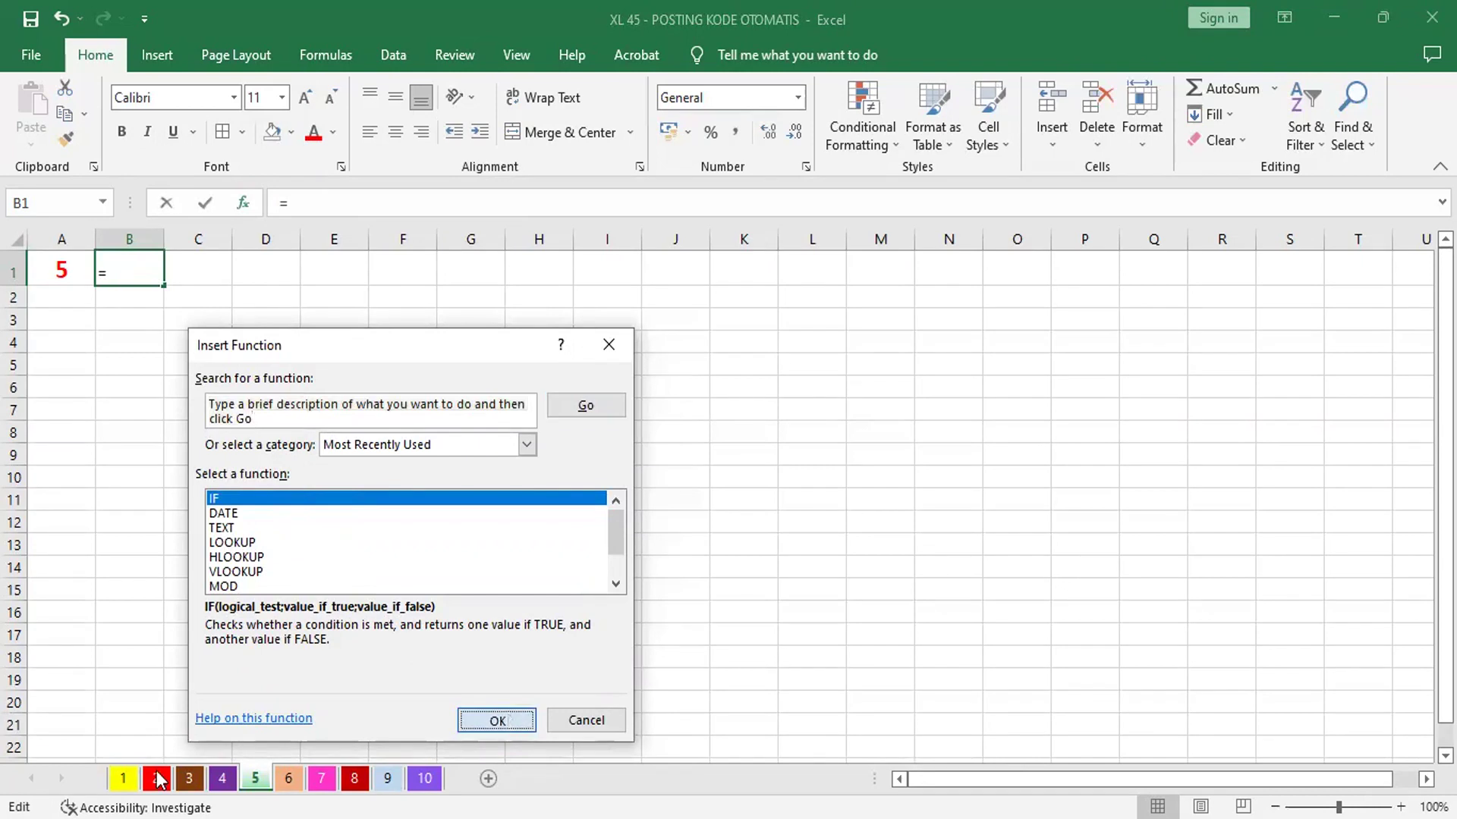
pyautogui.click(122, 778)
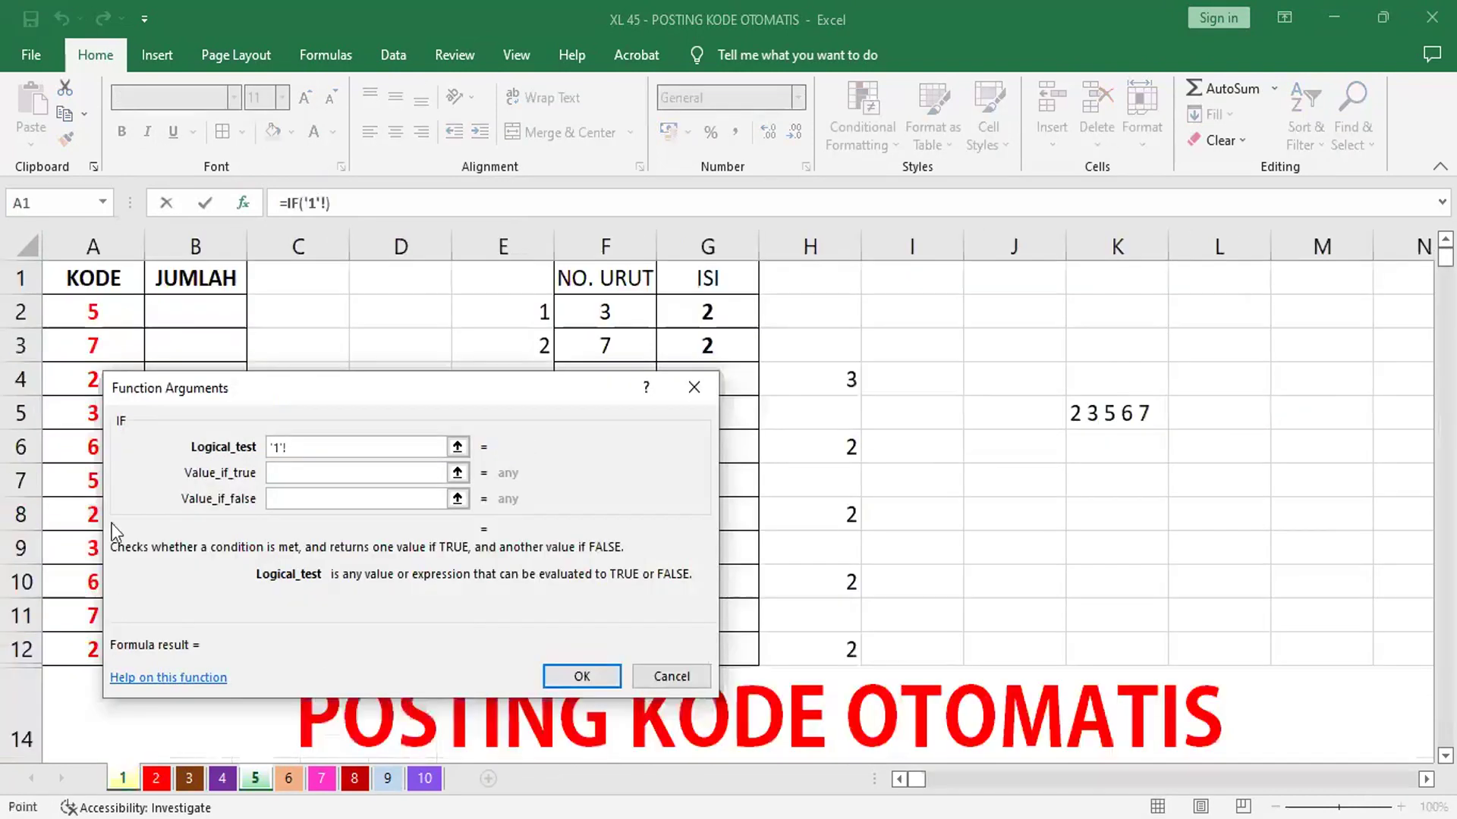
pyautogui.click(105, 320)
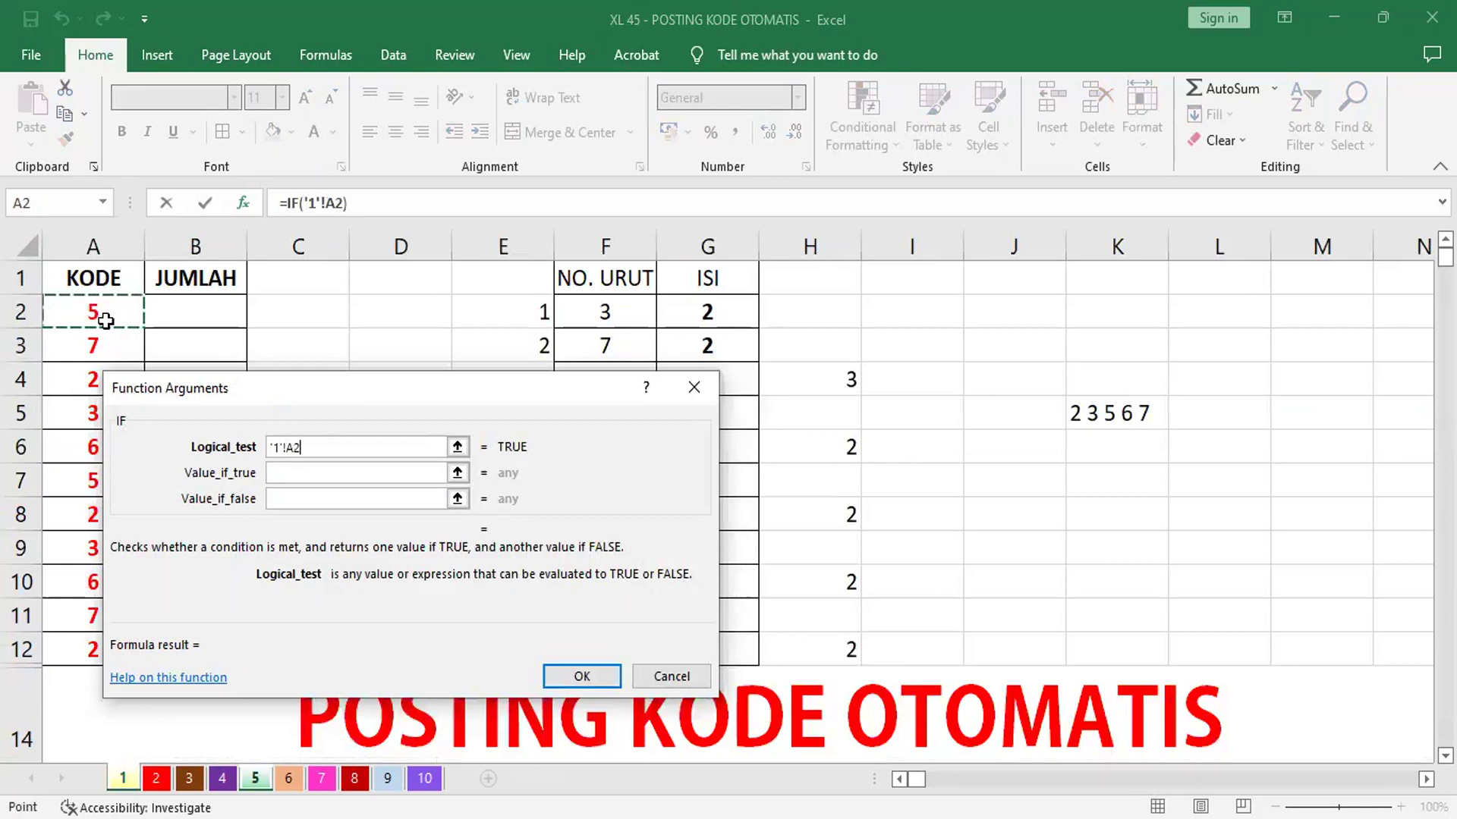
pyautogui.write('=5')
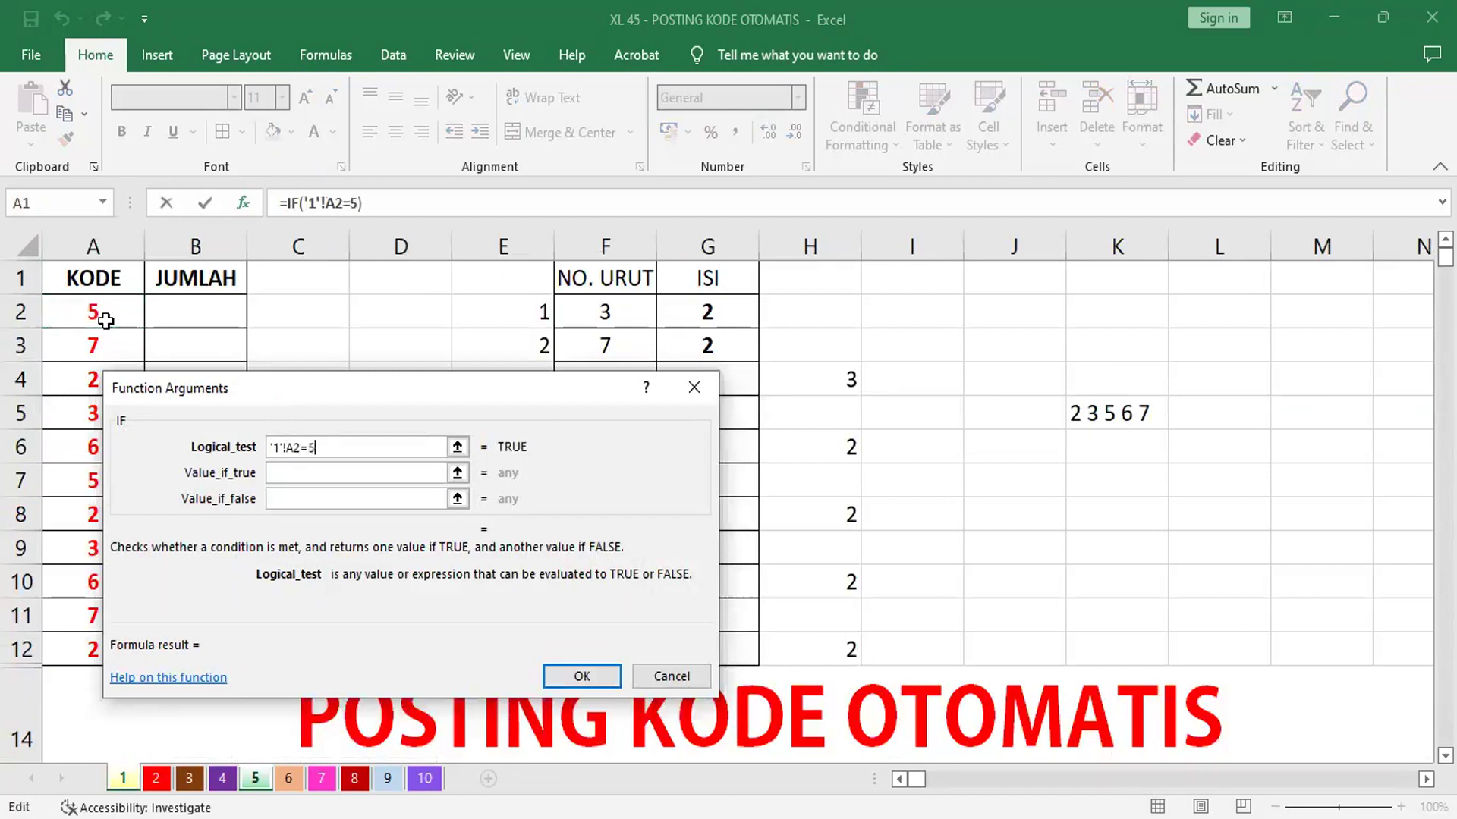
pyautogui.click(329, 466)
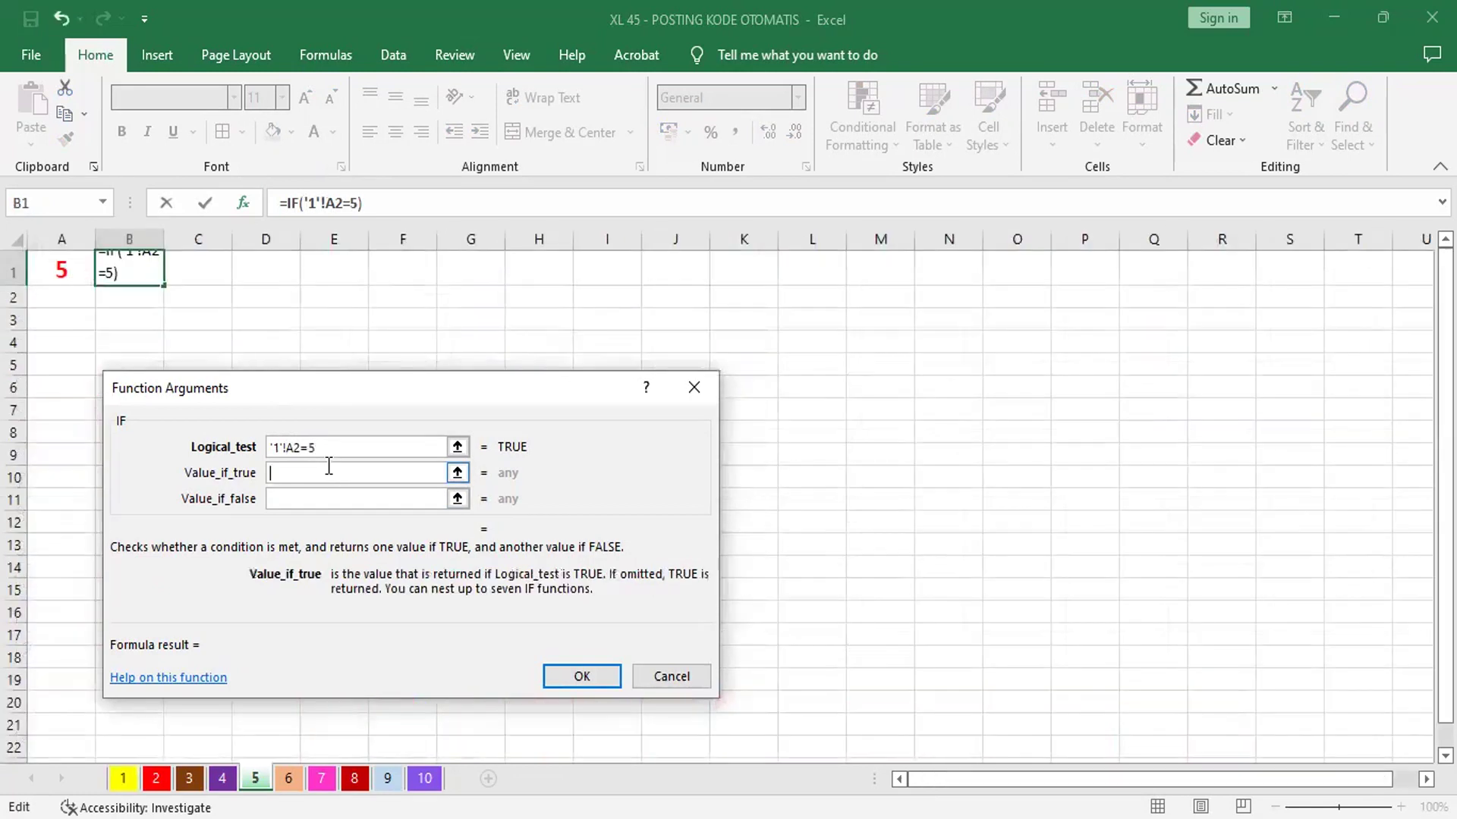
pyautogui.write('1')
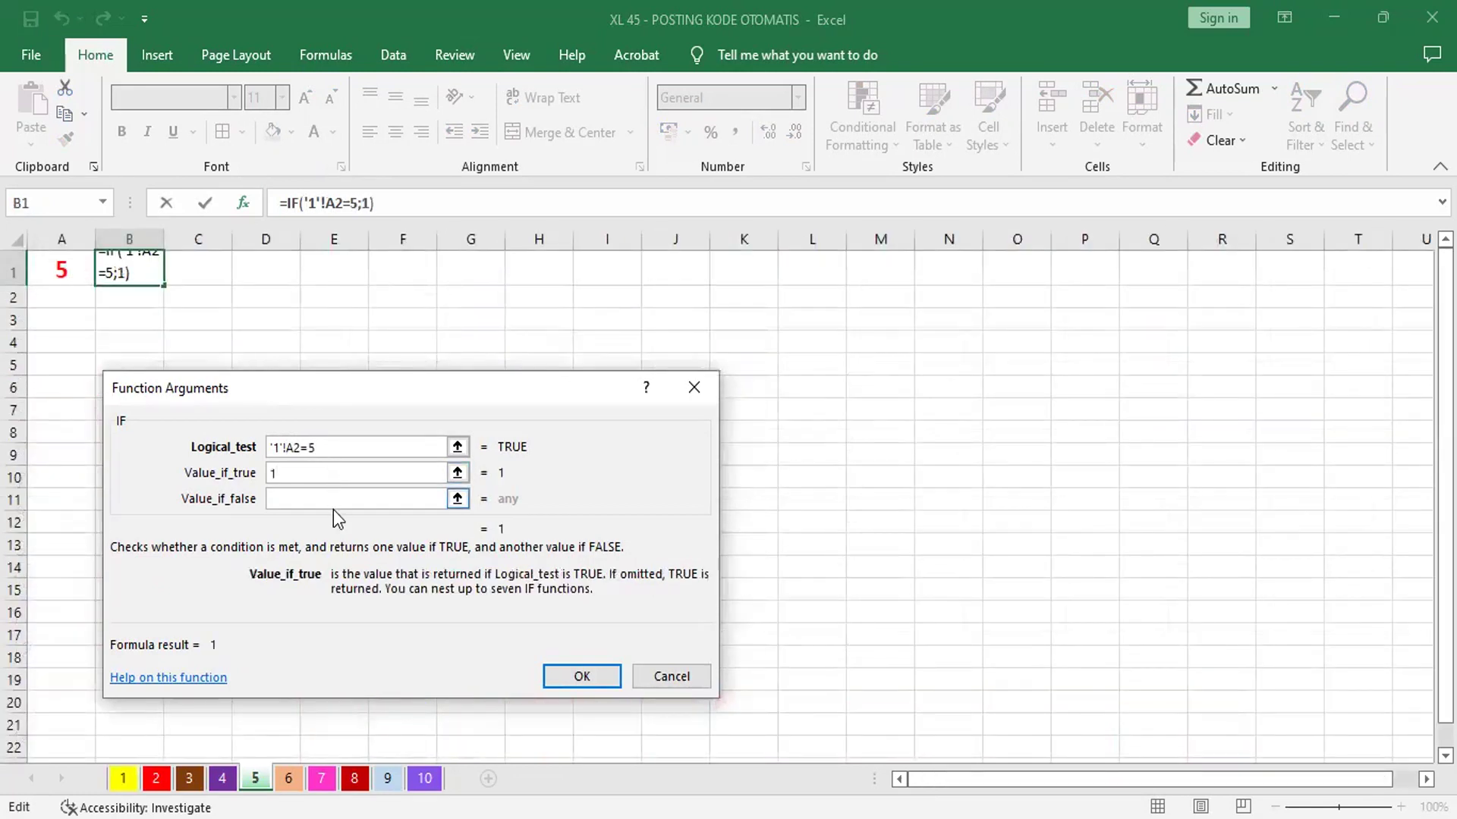
pyautogui.click(335, 501)
pyautogui.write('0')
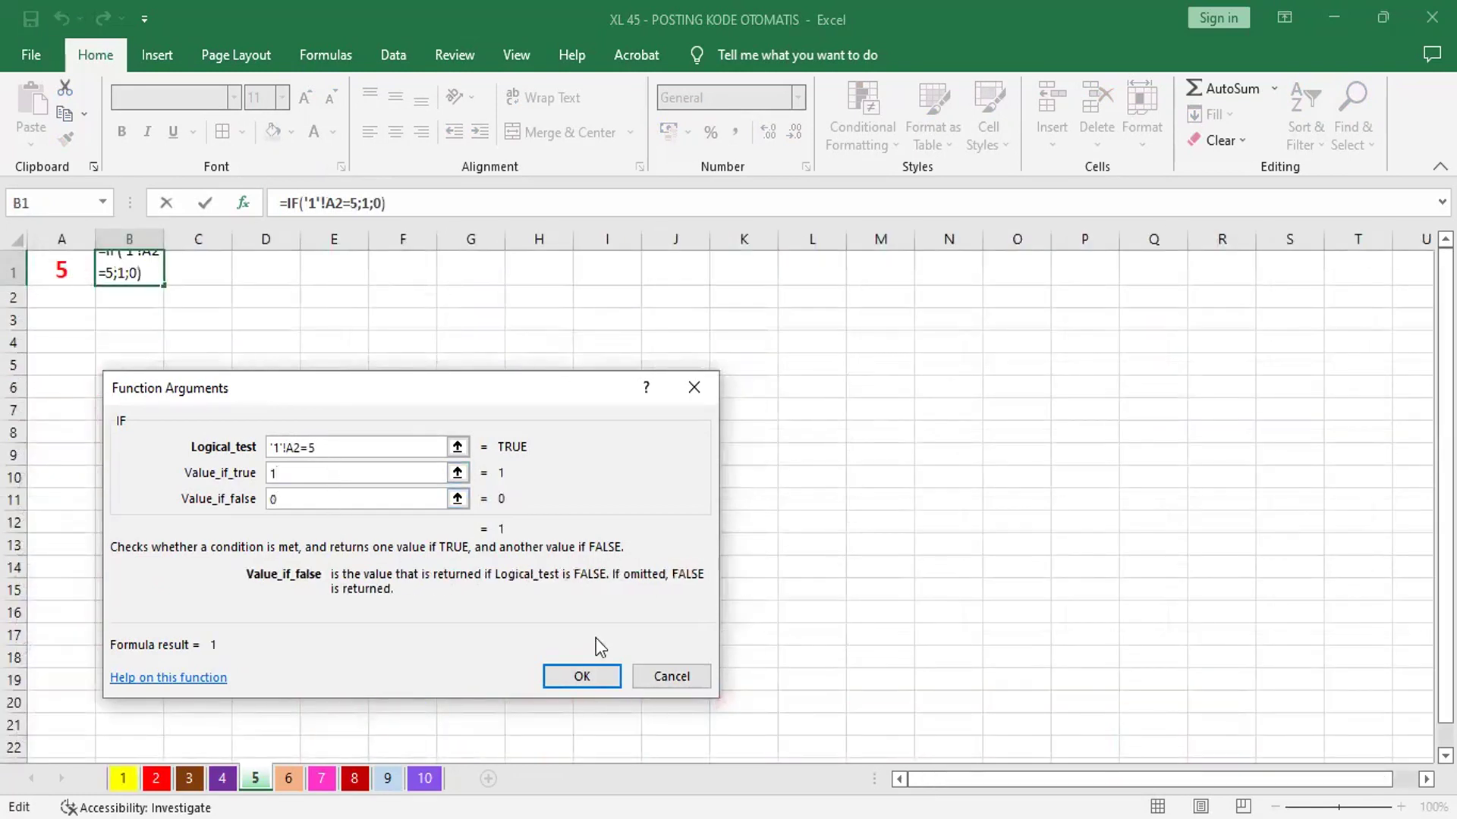
pyautogui.click(602, 678)
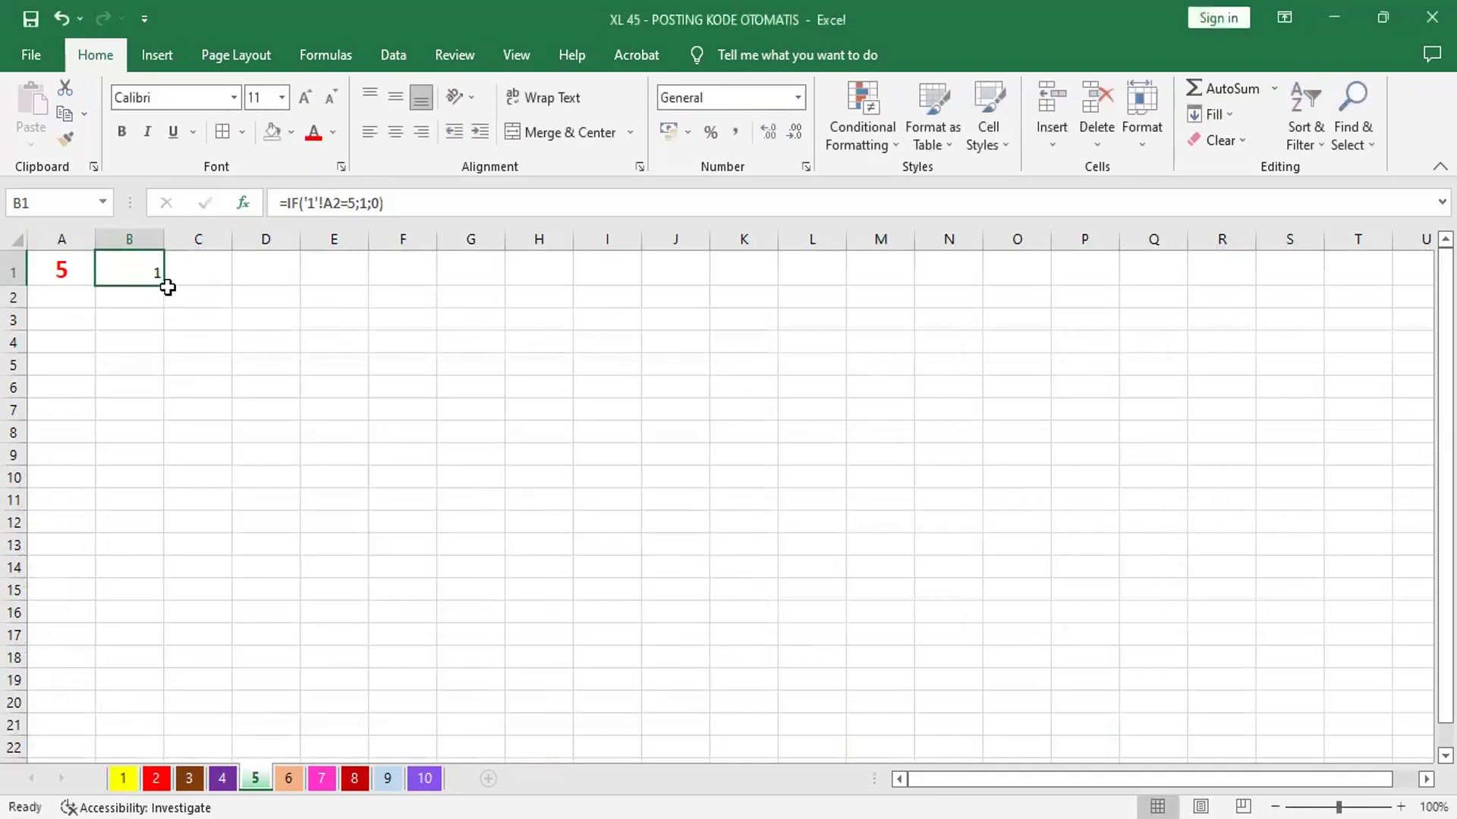
# Fill sheet 5's IF formula from B1 down to B12 and total B1:B12 in B13 with AutoSum
pyautogui.moveTo(163, 285); pyautogui.dragTo(124, 535)
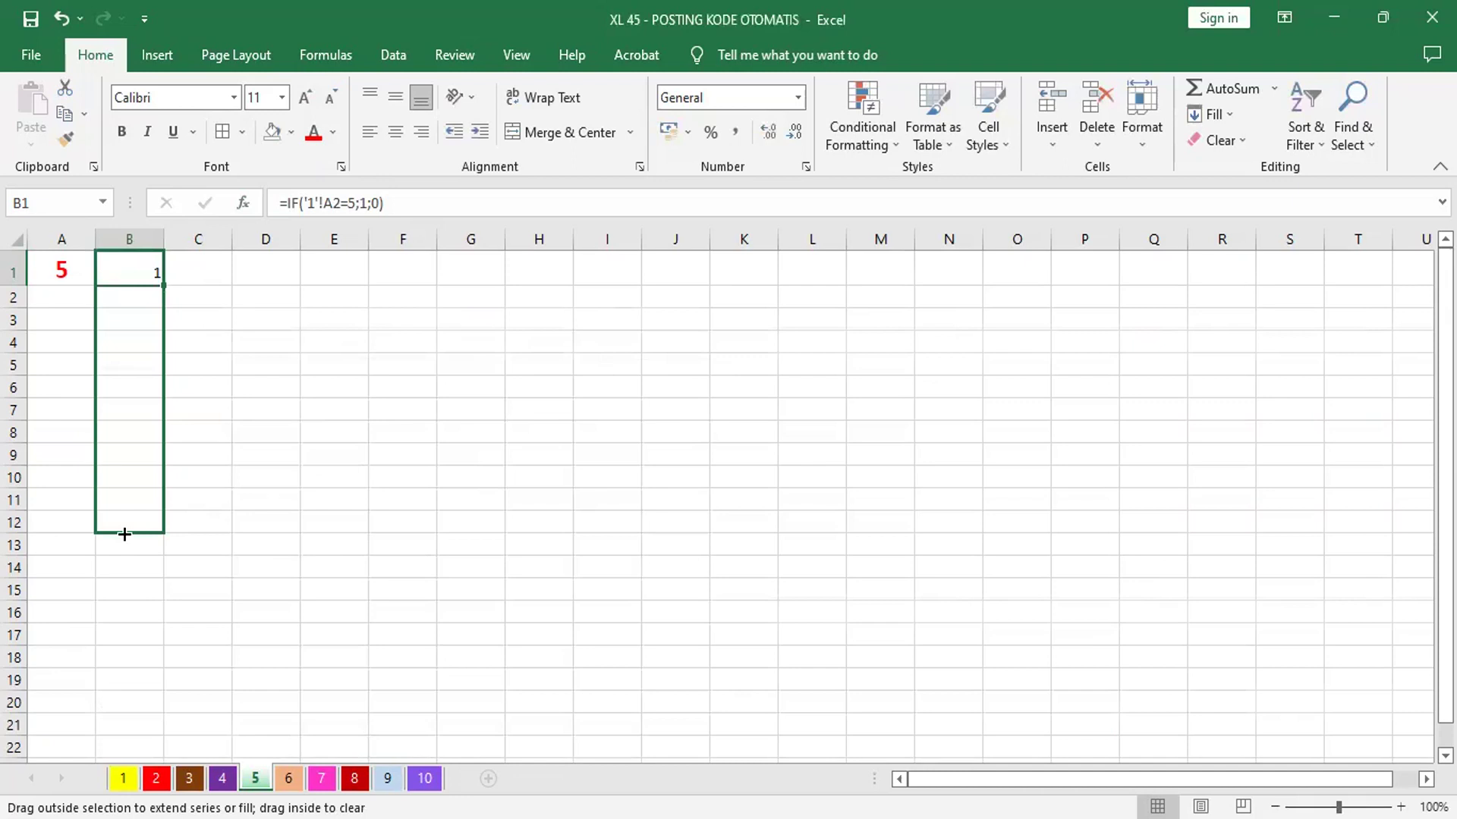
pyautogui.moveTo(124, 535); pyautogui.dragTo(123, 536)
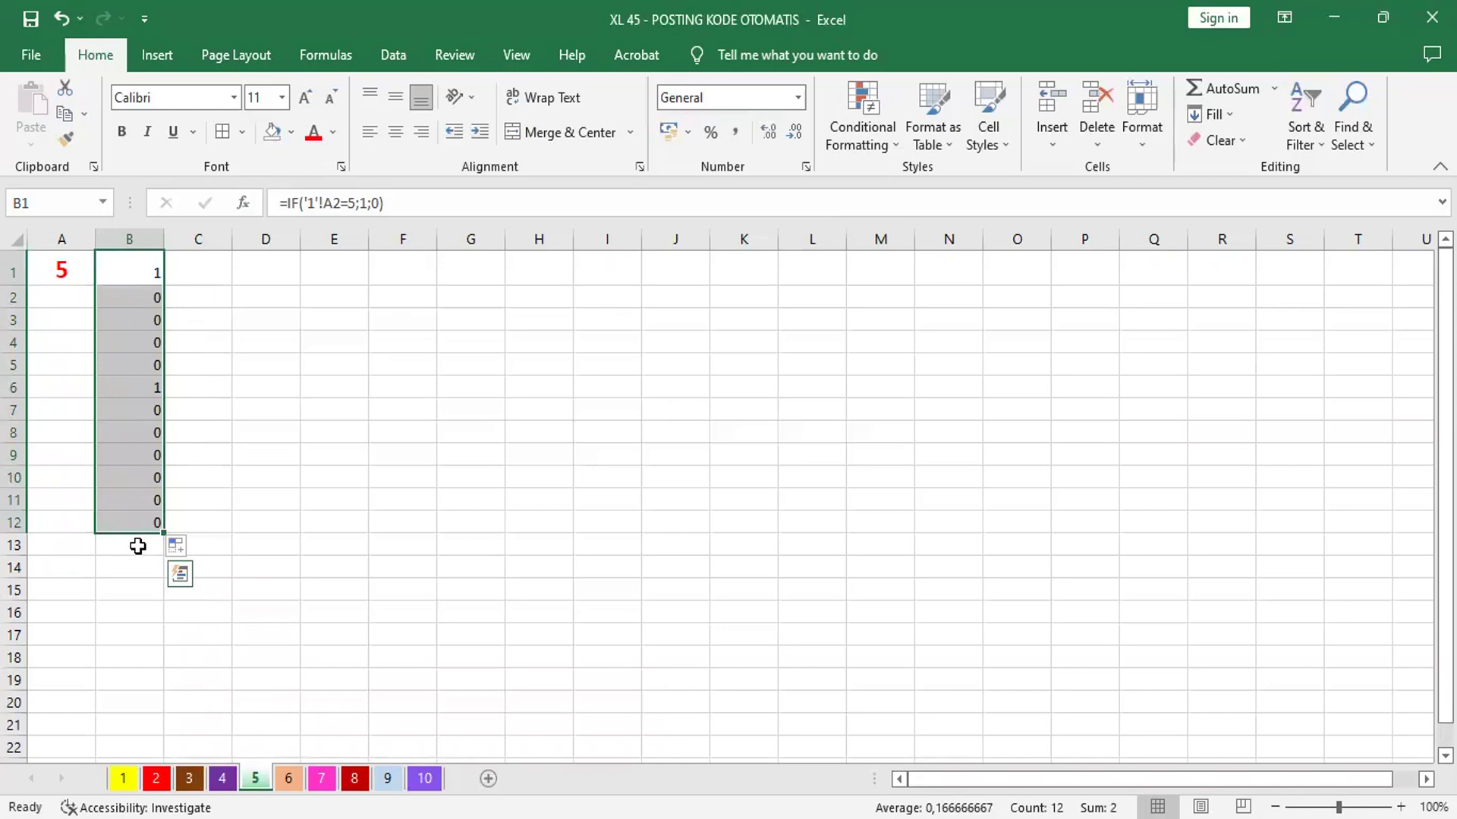
pyautogui.click(140, 543)
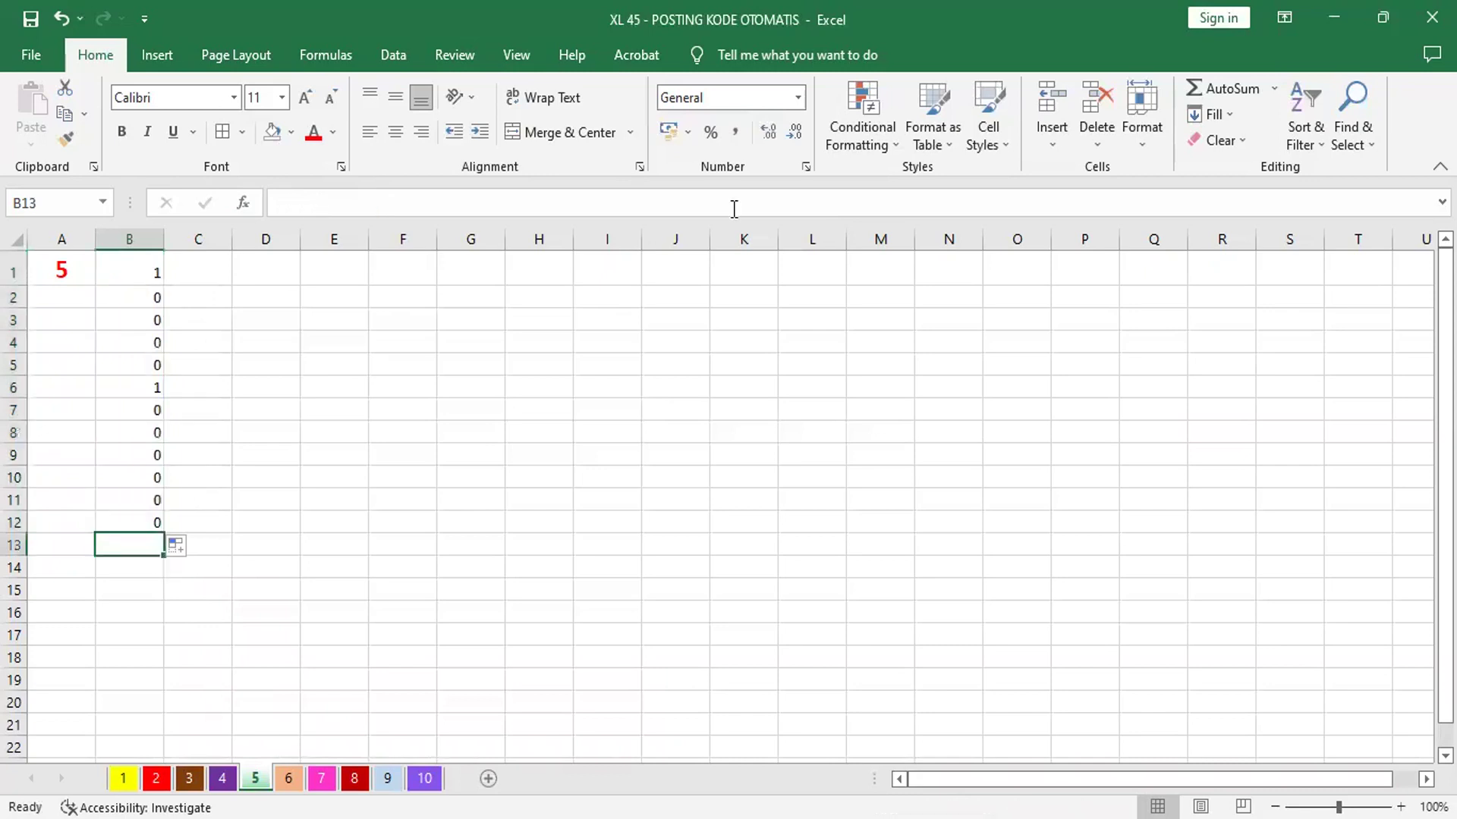
pyautogui.click(1222, 93)
pyautogui.press('Return')
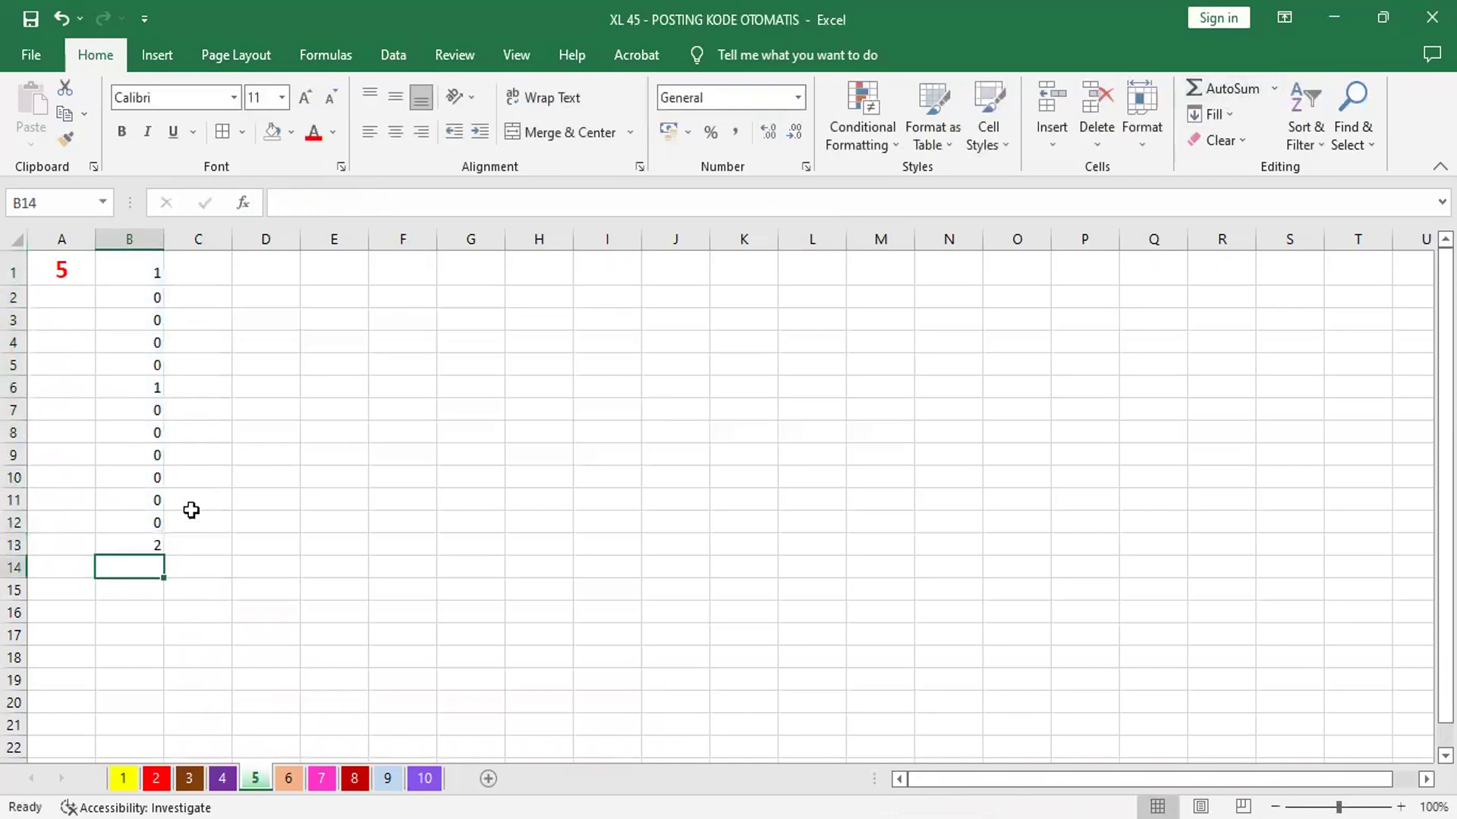
# Format sheet 5's total in B13 as red, bold 16 pt text, centred both ways, and check it against the manual counts on sheet 1
pyautogui.click(132, 544)
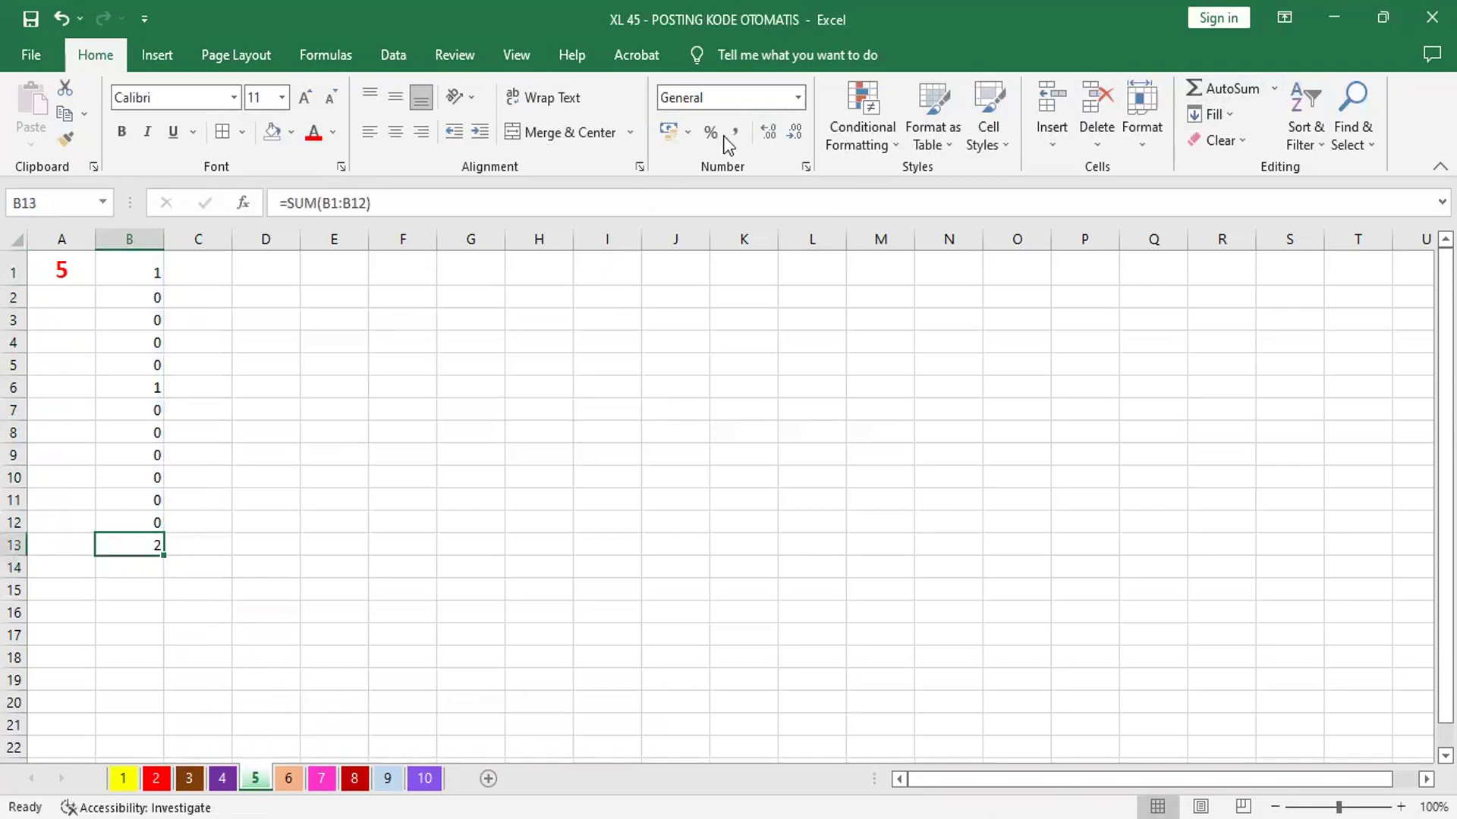
pyautogui.click(313, 133)
pyautogui.hotkey('ctrl', 'b')
pyautogui.click(399, 97)
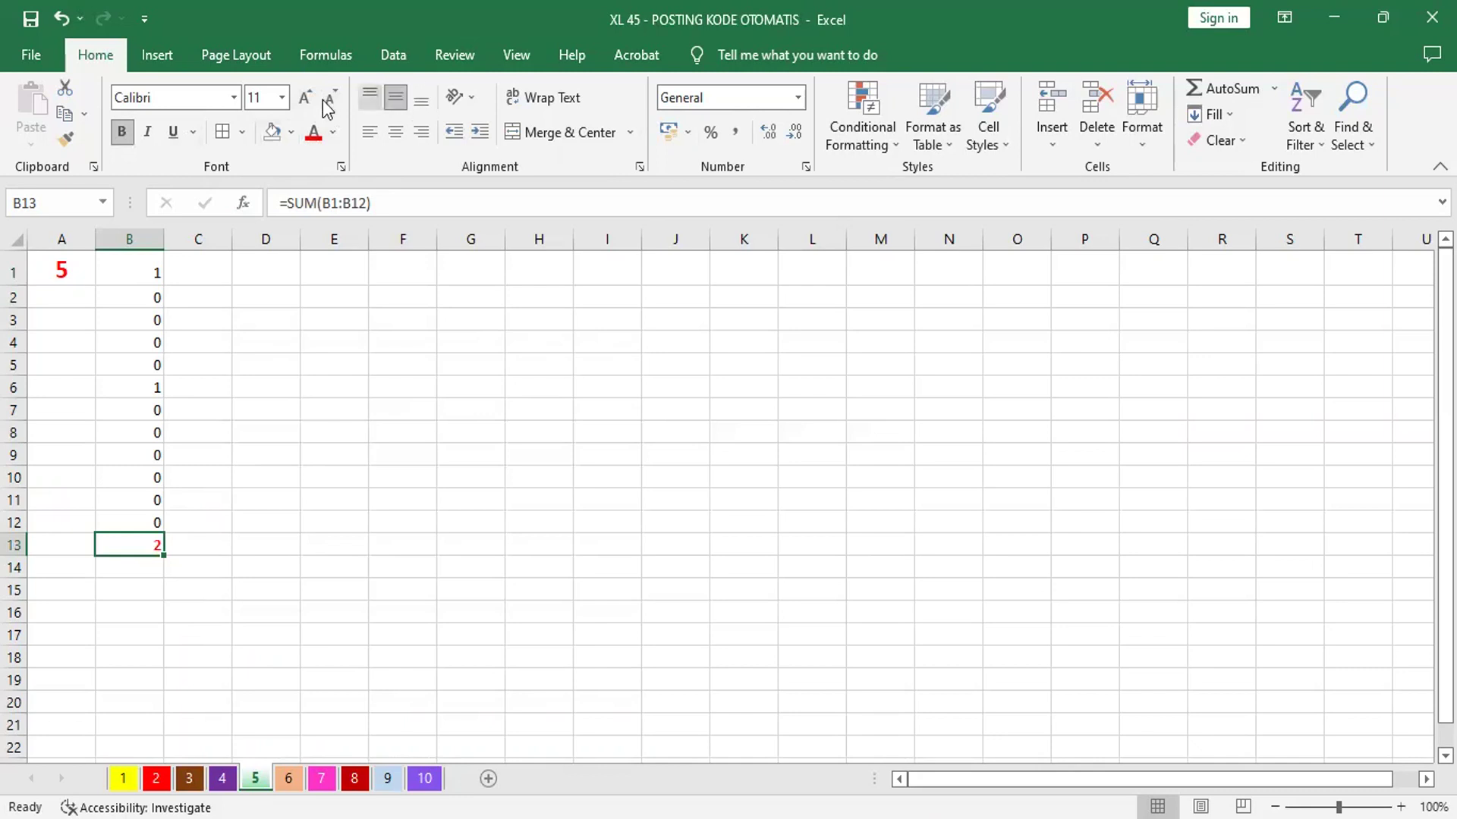
pyautogui.click(306, 97)
pyautogui.click(307, 97)
pyautogui.click(308, 97)
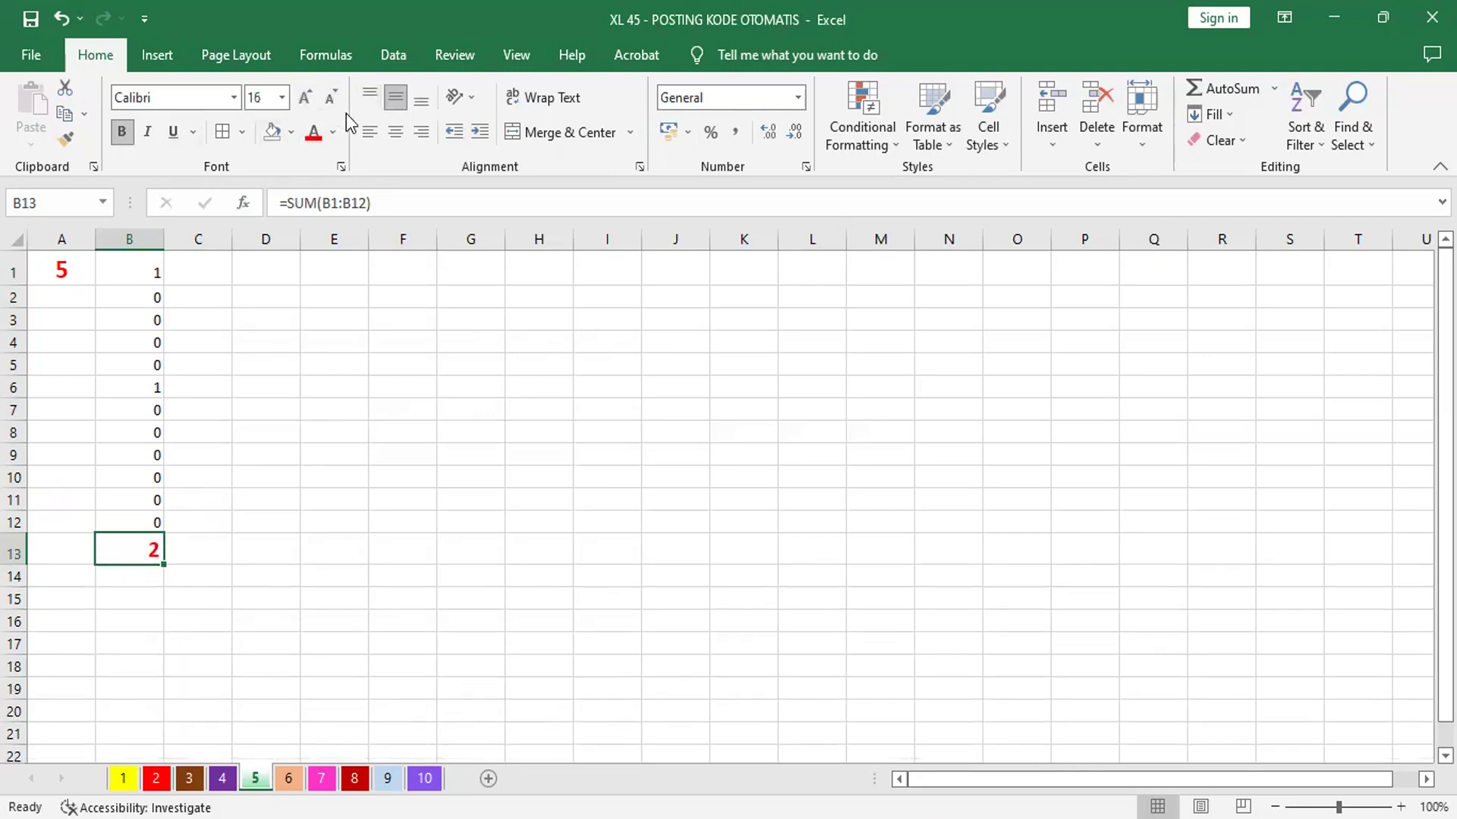
pyautogui.click(396, 132)
pyautogui.click(129, 778)
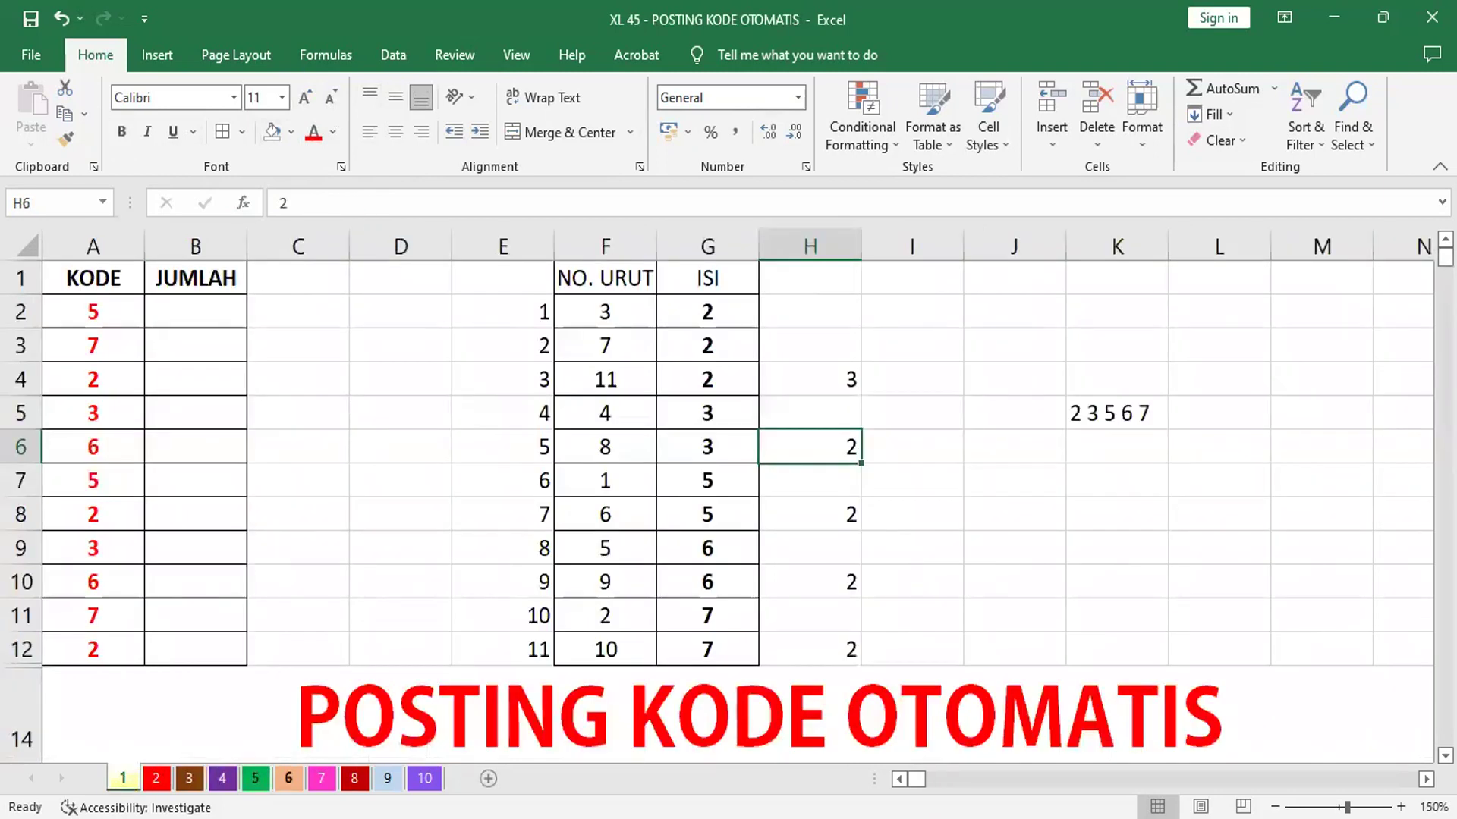
# Enter the code 6 in cell A1 of sheet 6 and format it as centred, bold, red 18 pt text
pyautogui.click(289, 778)
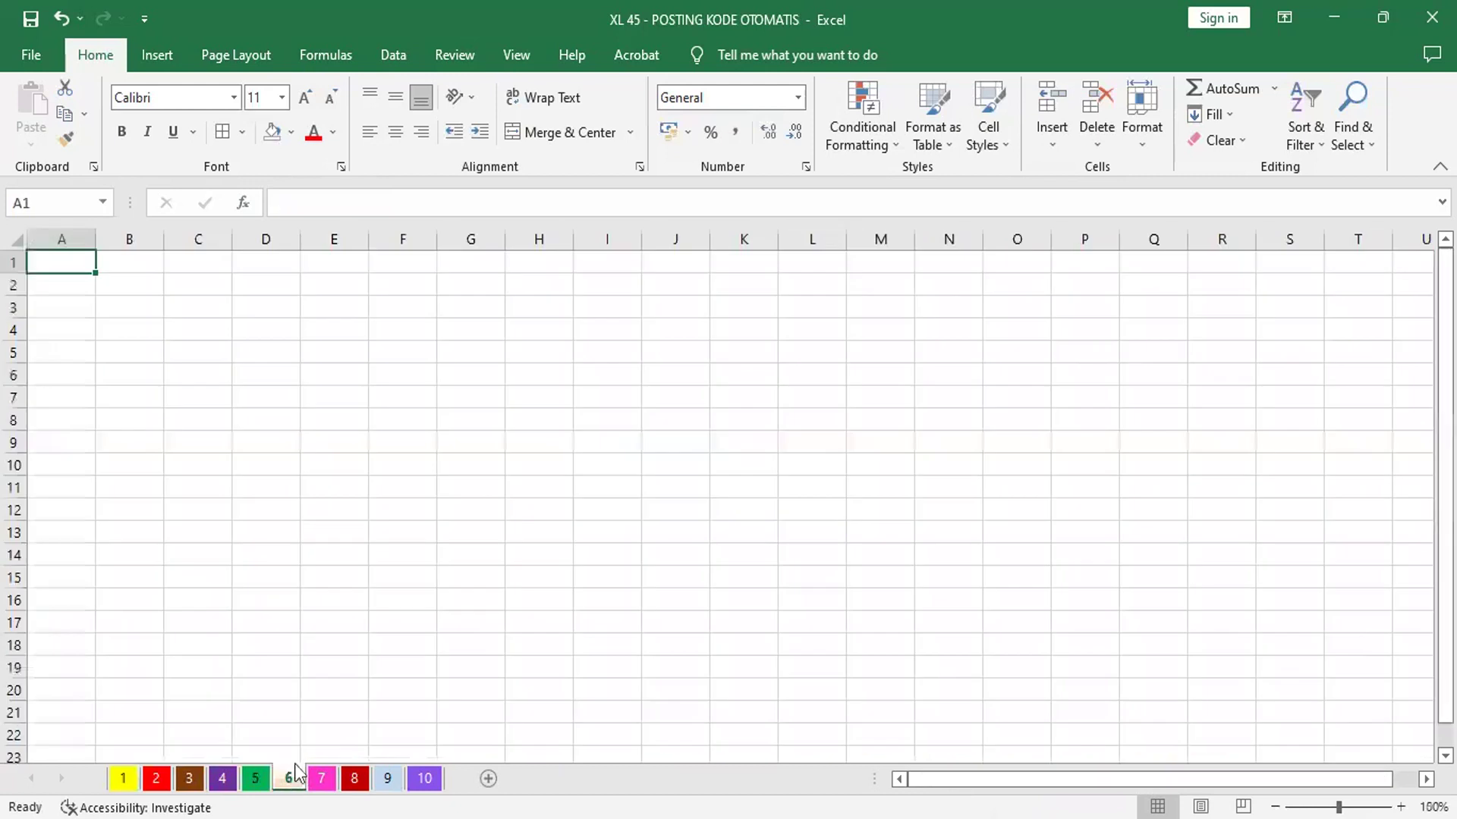
pyautogui.write('6')
pyautogui.press('Return')
pyautogui.click(55, 256)
pyautogui.click(120, 131)
pyautogui.click(314, 134)
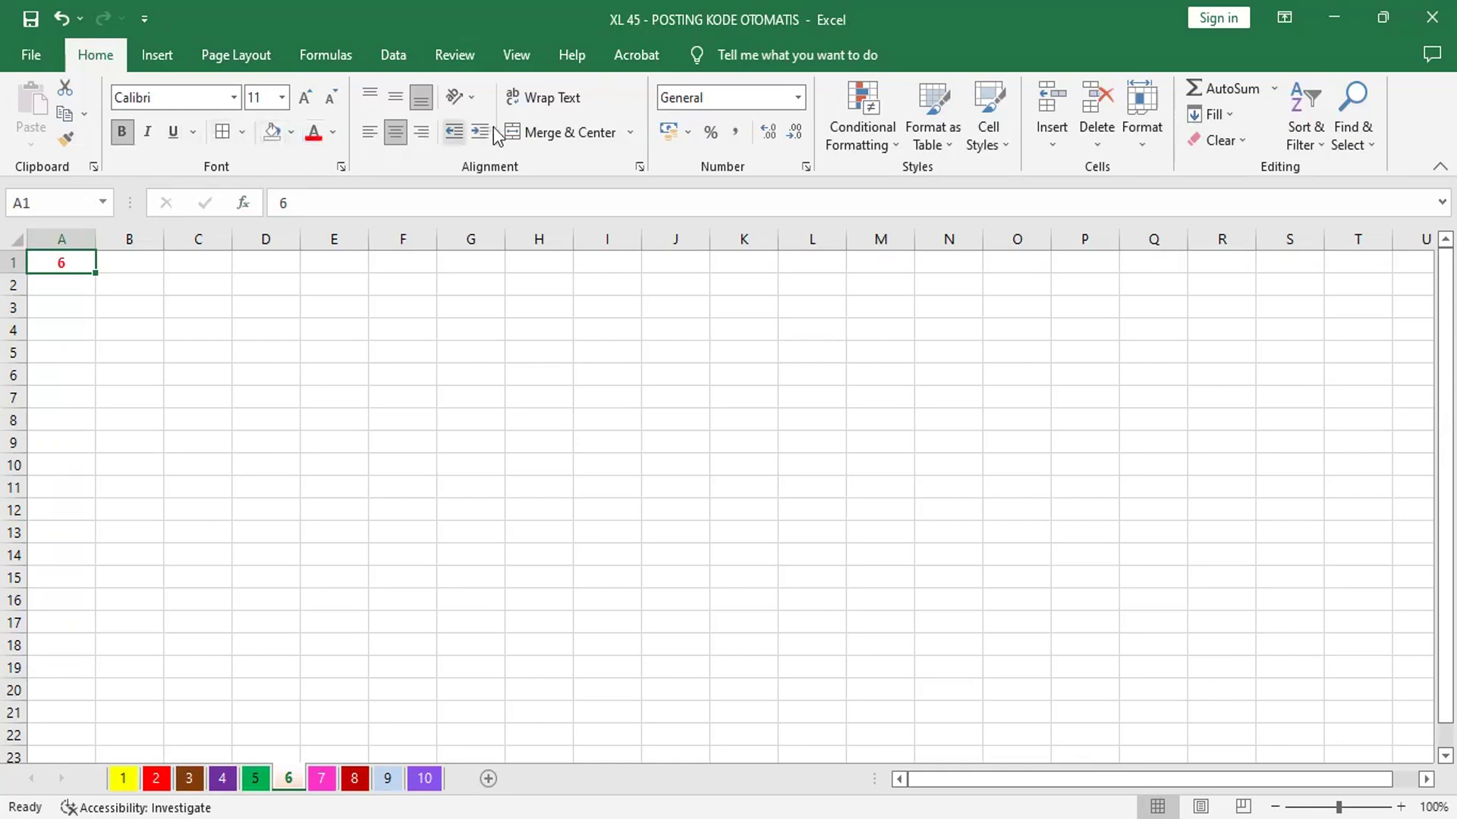
pyautogui.click(305, 97)
pyautogui.click(306, 97)
pyautogui.click(306, 97)
pyautogui.click(305, 97)
# Enter an IF formula in B1 of sheet 6 that tests whether A2 of sheet 1 equals 6, returning 1 if true and 0 if false
pyautogui.click(138, 267)
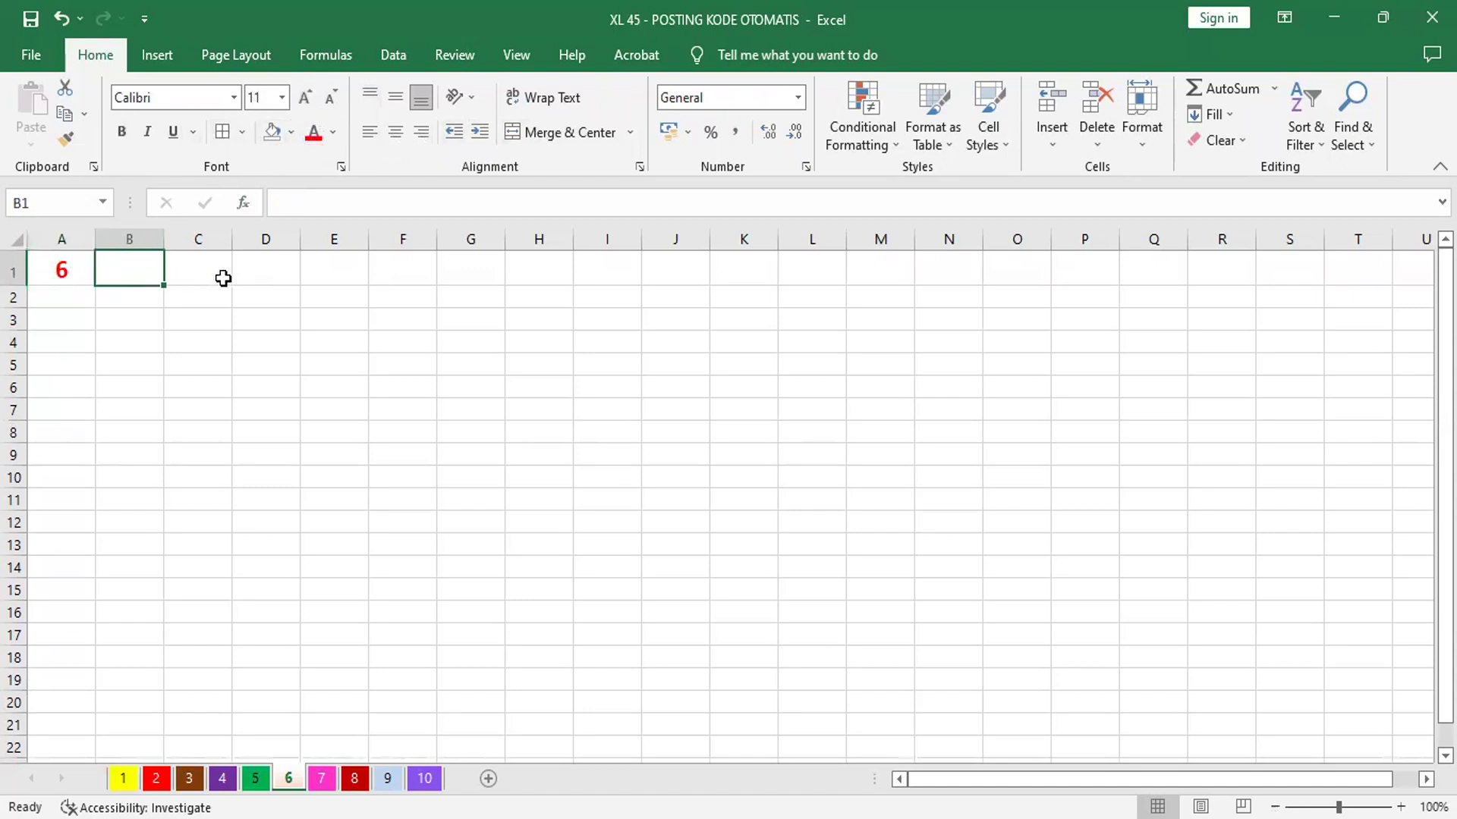
pyautogui.click(252, 202)
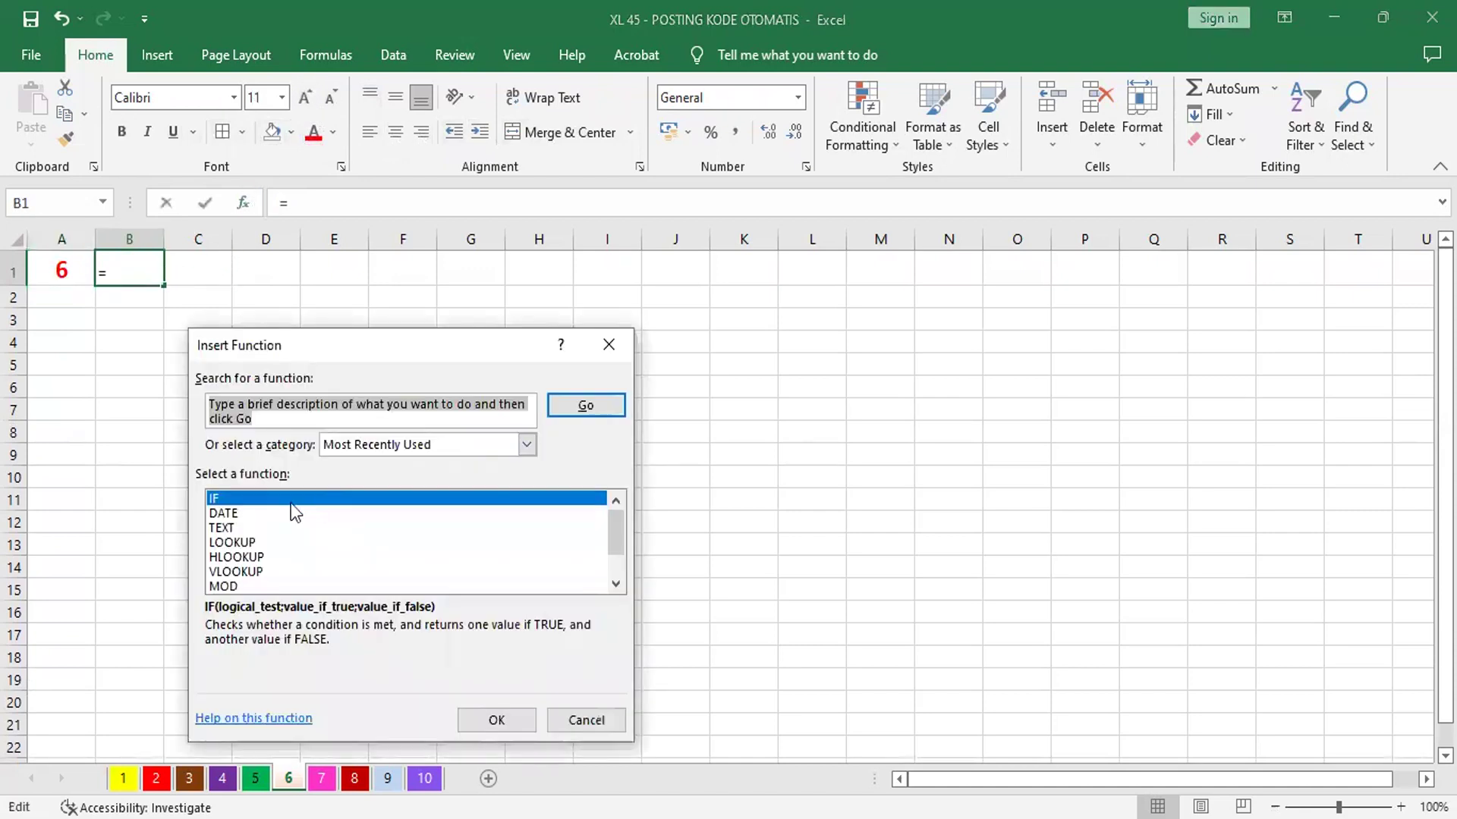
pyautogui.click(501, 720)
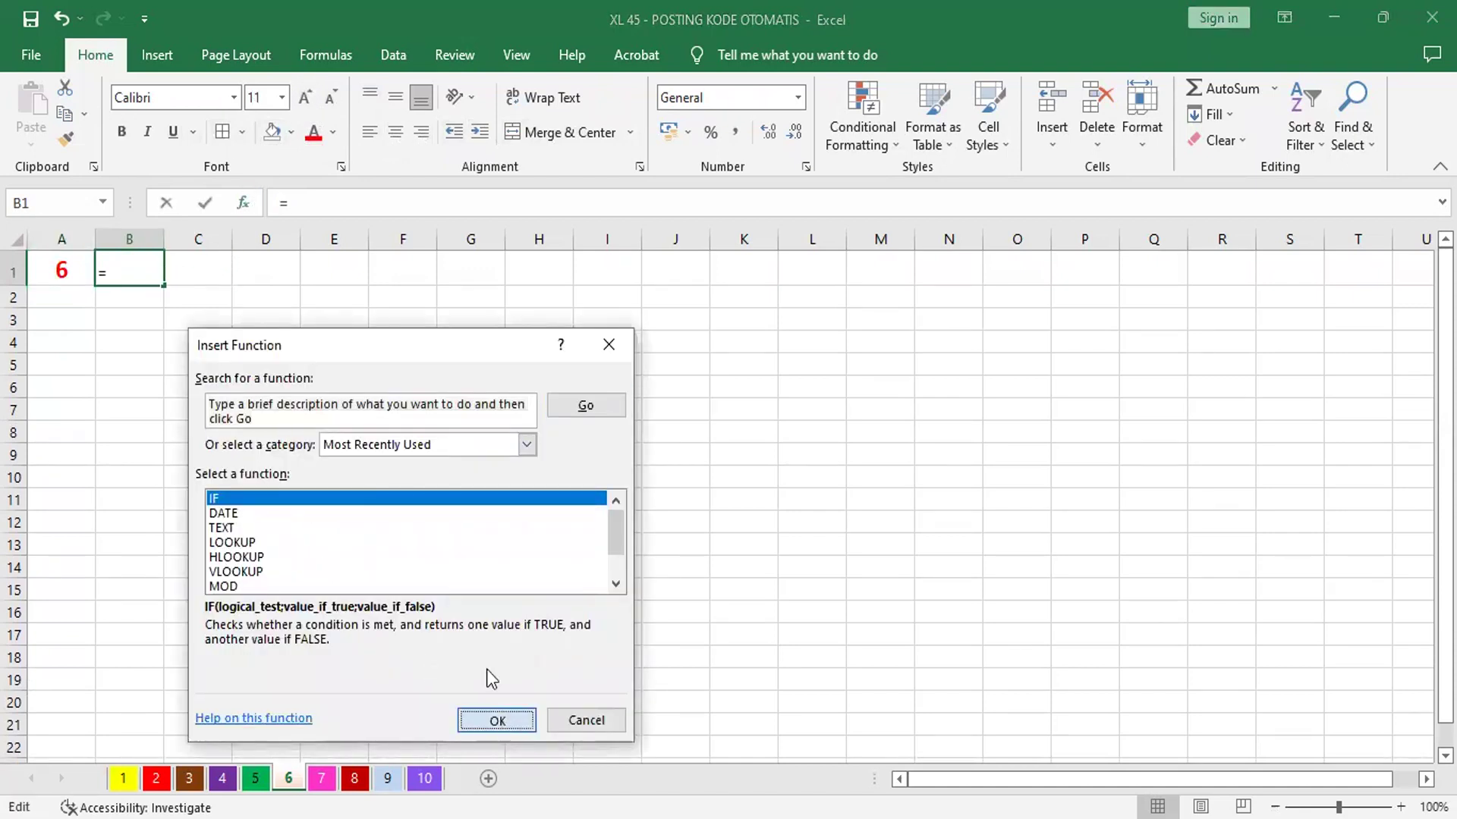
pyautogui.click(497, 721)
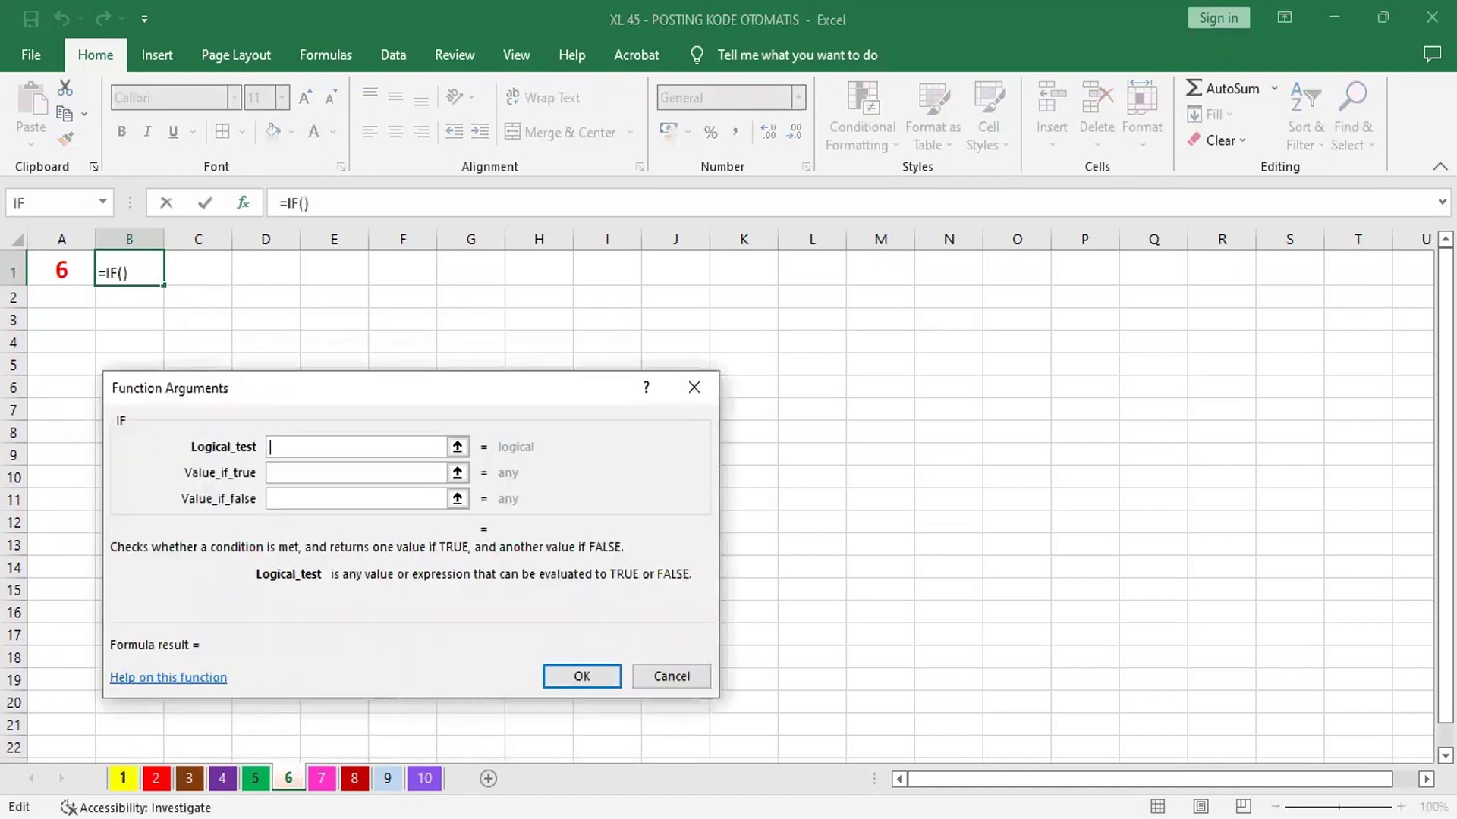
pyautogui.click(123, 779)
pyautogui.click(76, 319)
pyautogui.write('=')
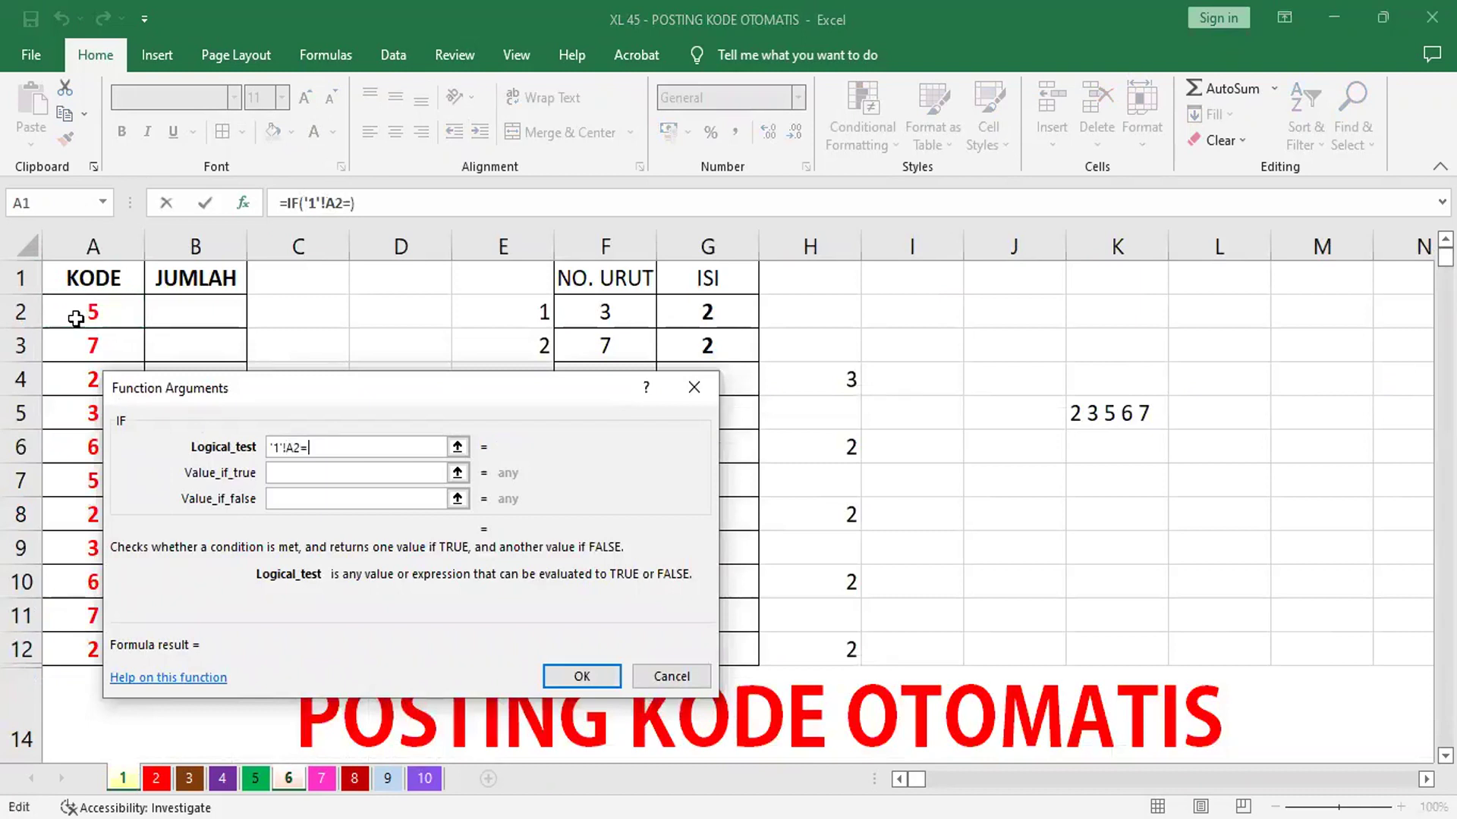
pyautogui.write('5')
pyautogui.press('BackSpace')
pyautogui.write('6')
pyautogui.click(323, 475)
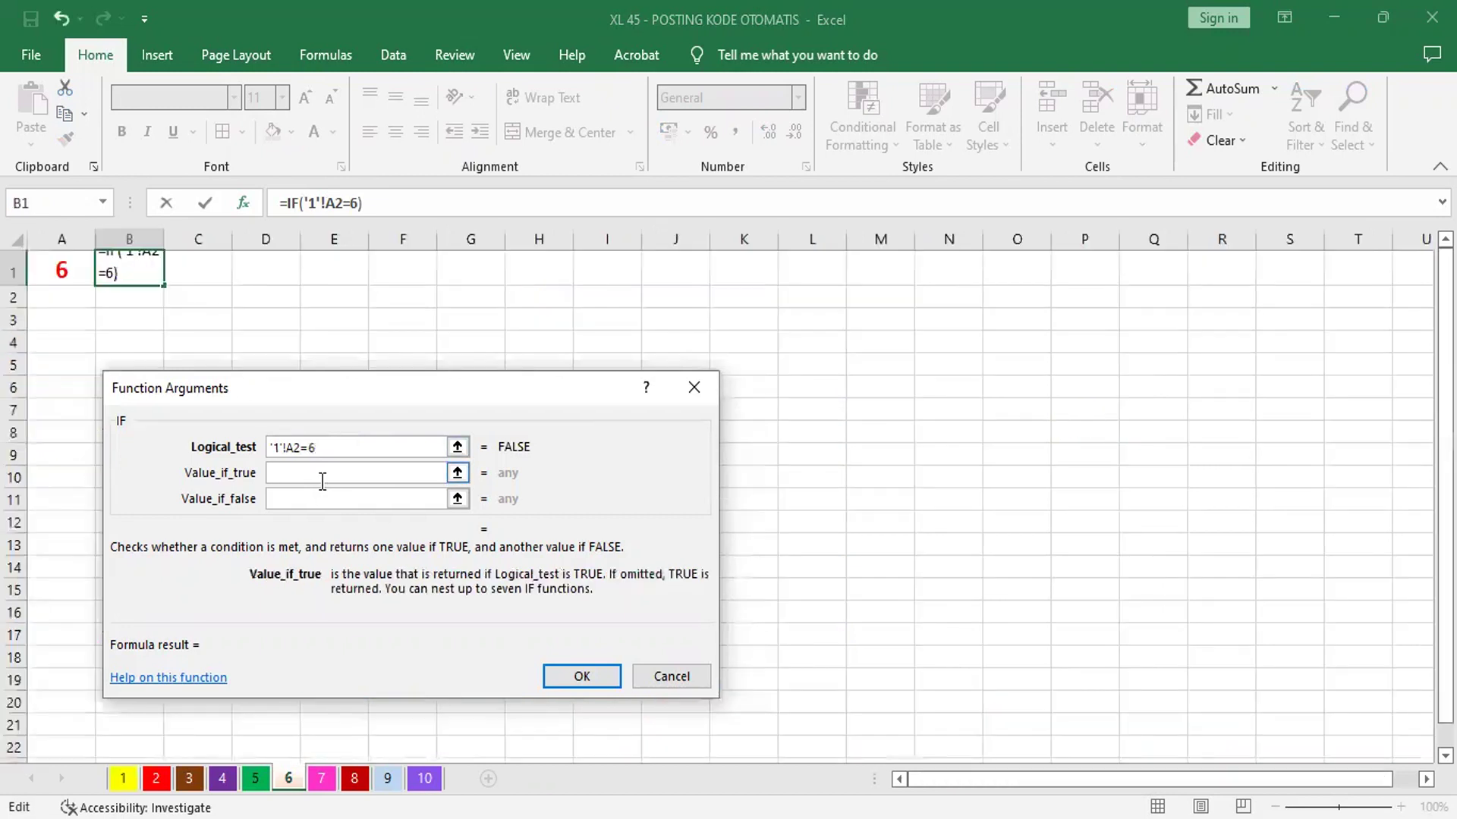
pyautogui.write('1')
pyautogui.press('Tab')
pyautogui.write('0')
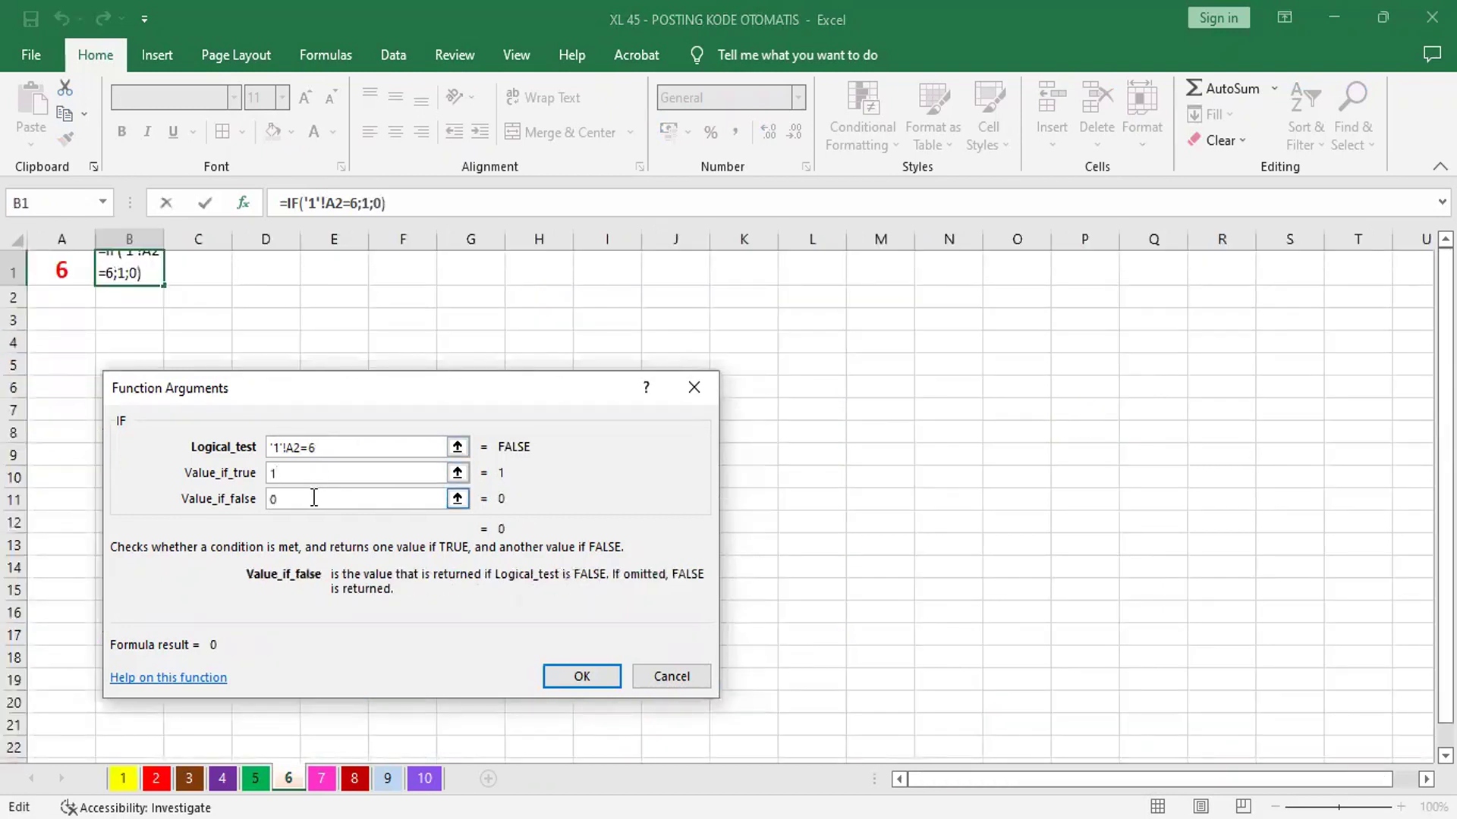
pyautogui.click(558, 675)
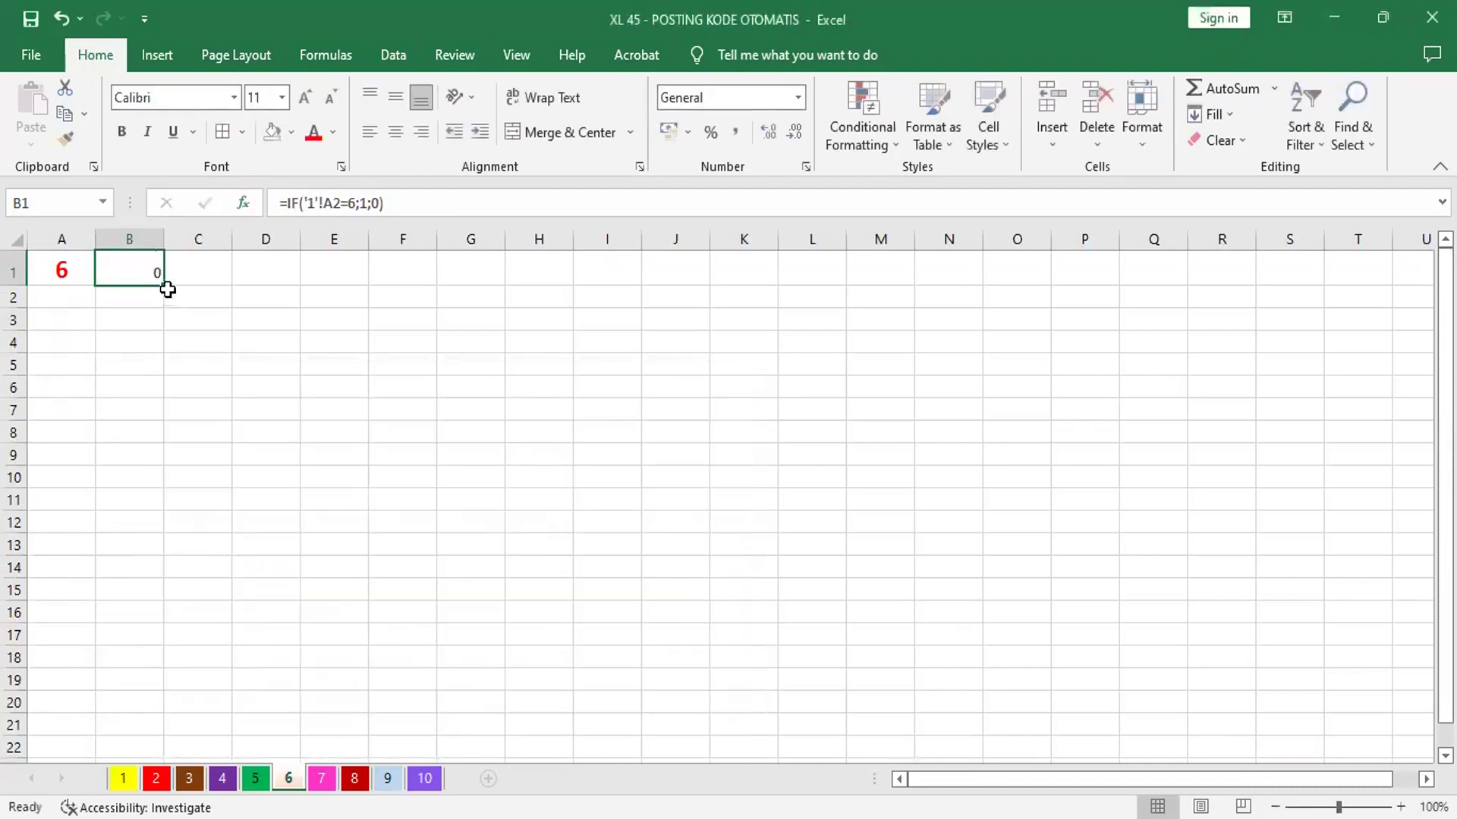
# Fill sheet 6's IF formula from B1 down to B12 and total B1:B12 in B13 with AutoSum
pyautogui.moveTo(163, 285); pyautogui.dragTo(153, 540)
pyautogui.click(132, 547)
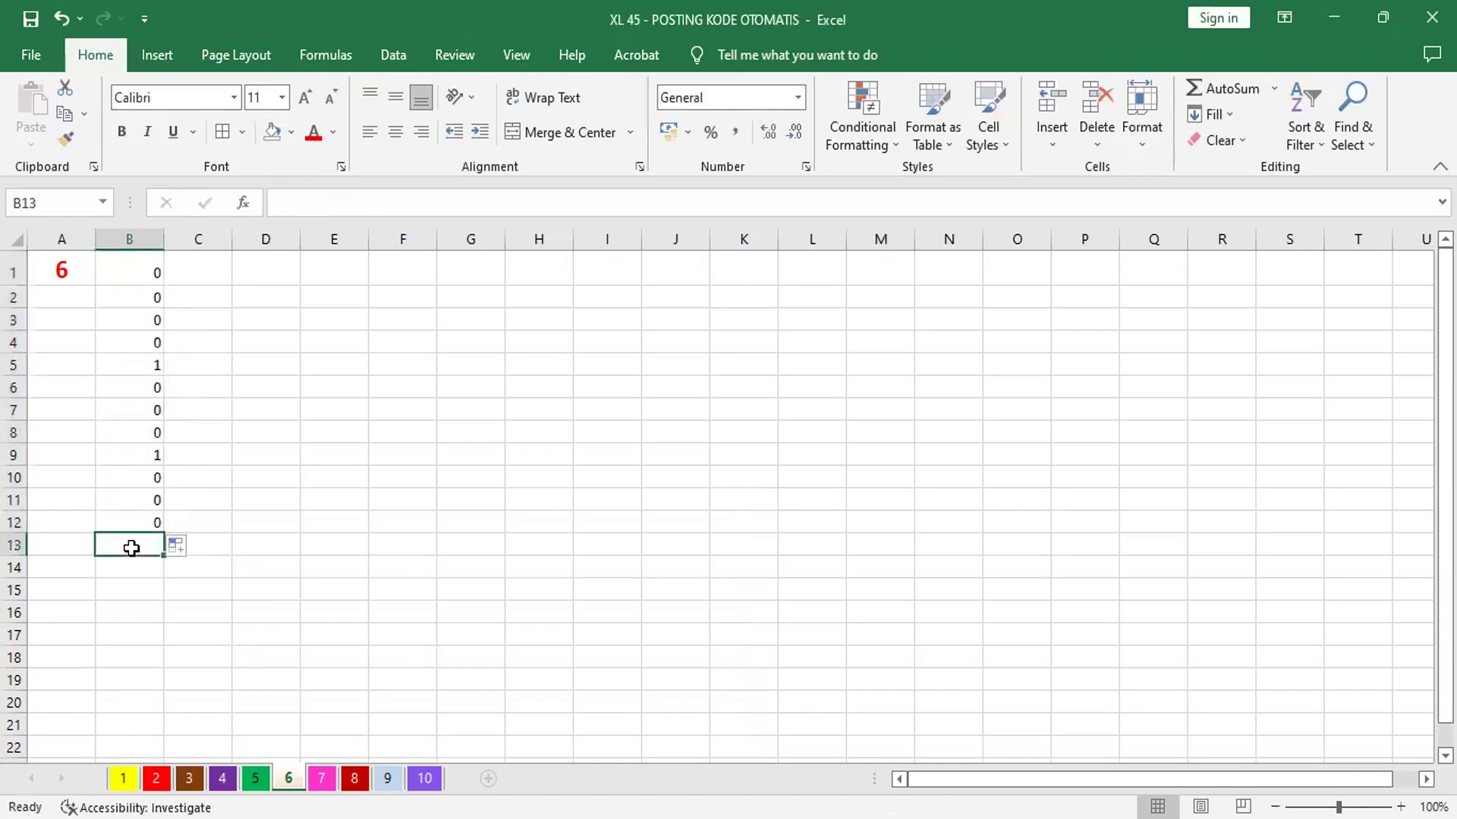
pyautogui.click(1223, 93)
pyautogui.press('Return')
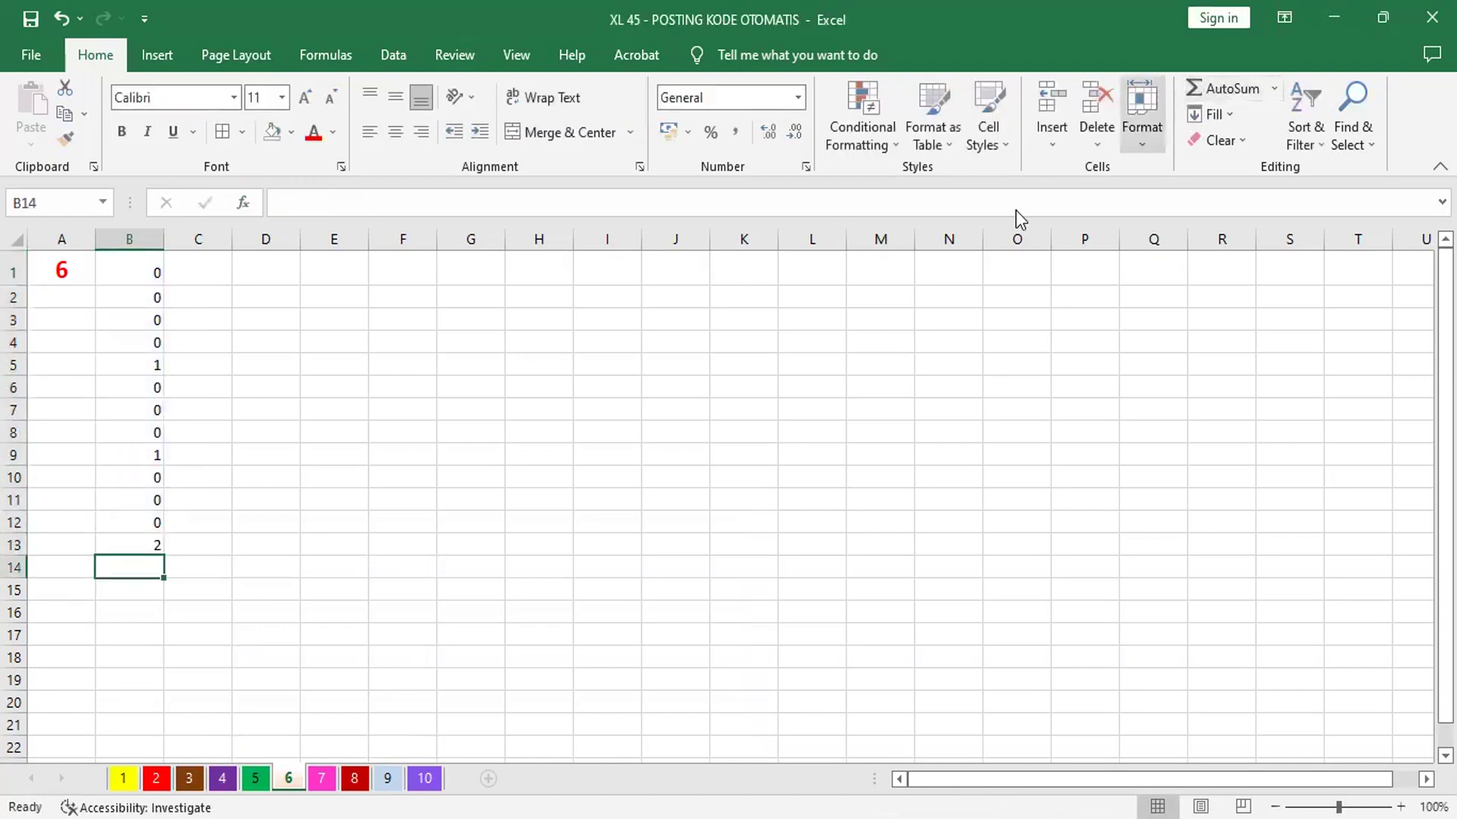
# Copy the formatting of A1 on sheet 6 to the total in B13, and compare the total with the manual counts on sheet 1
pyautogui.click(61, 270)
pyautogui.click(65, 139)
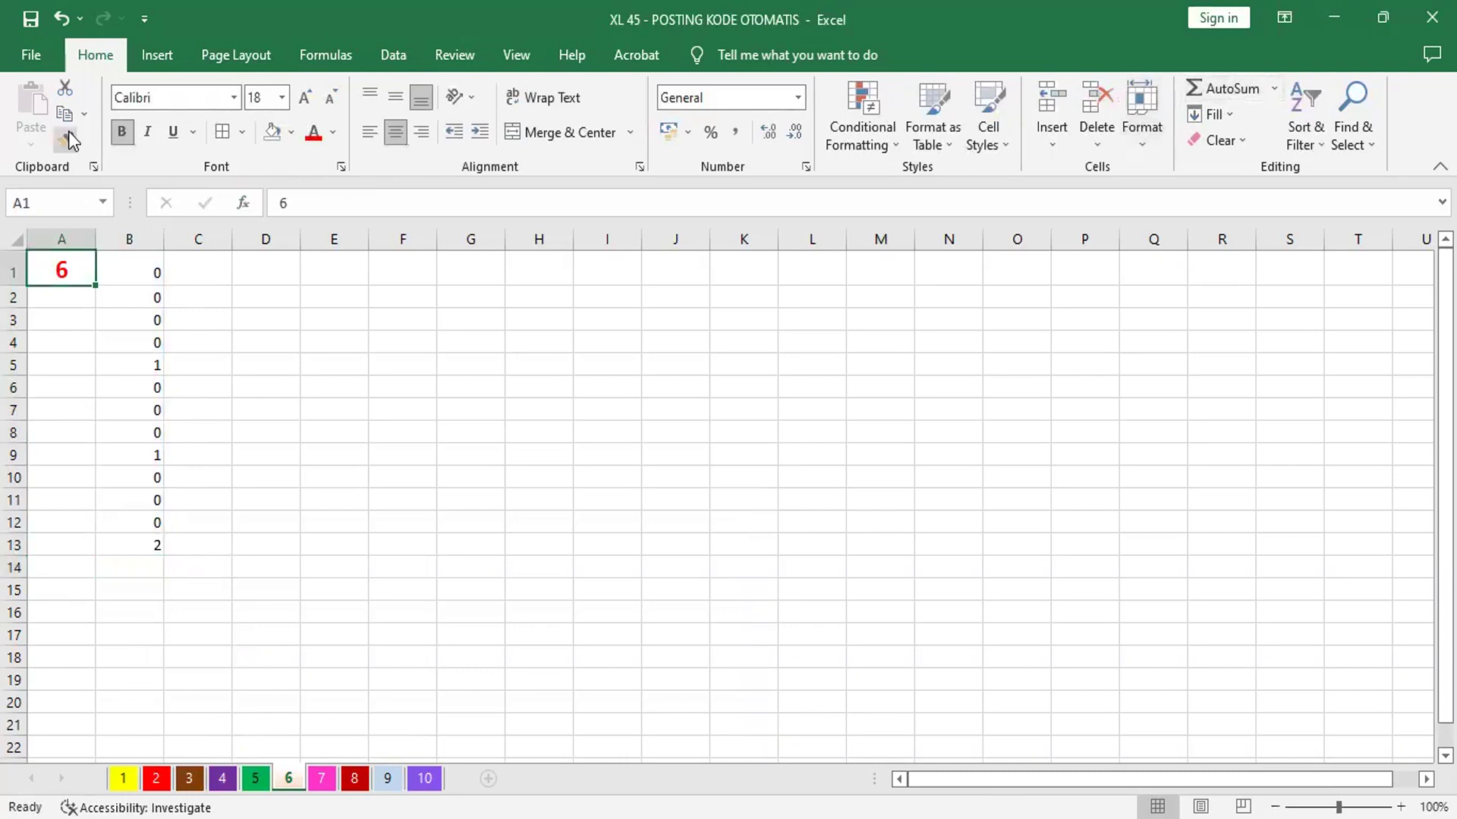
pyautogui.click(147, 544)
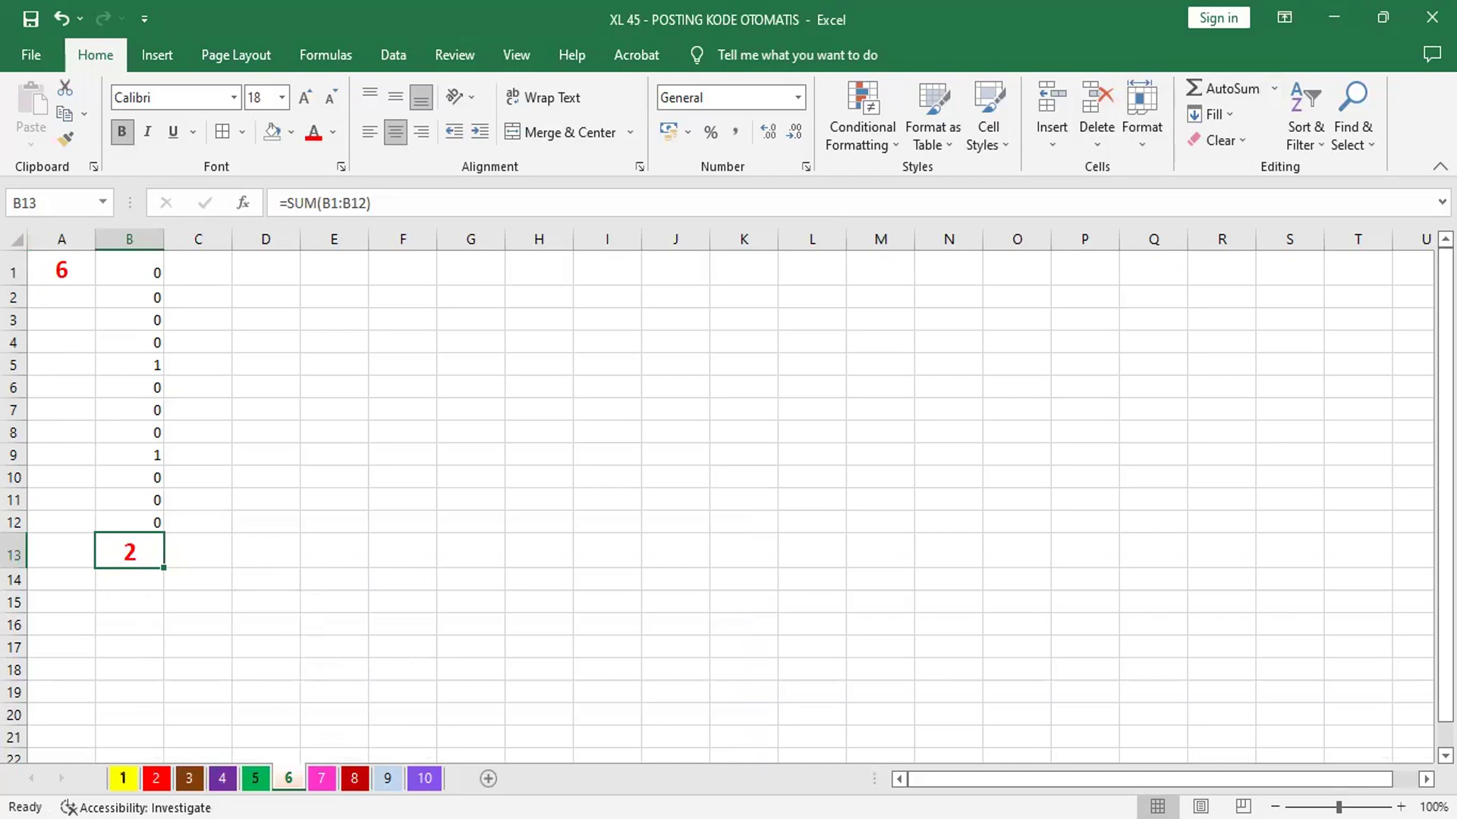
pyautogui.click(123, 779)
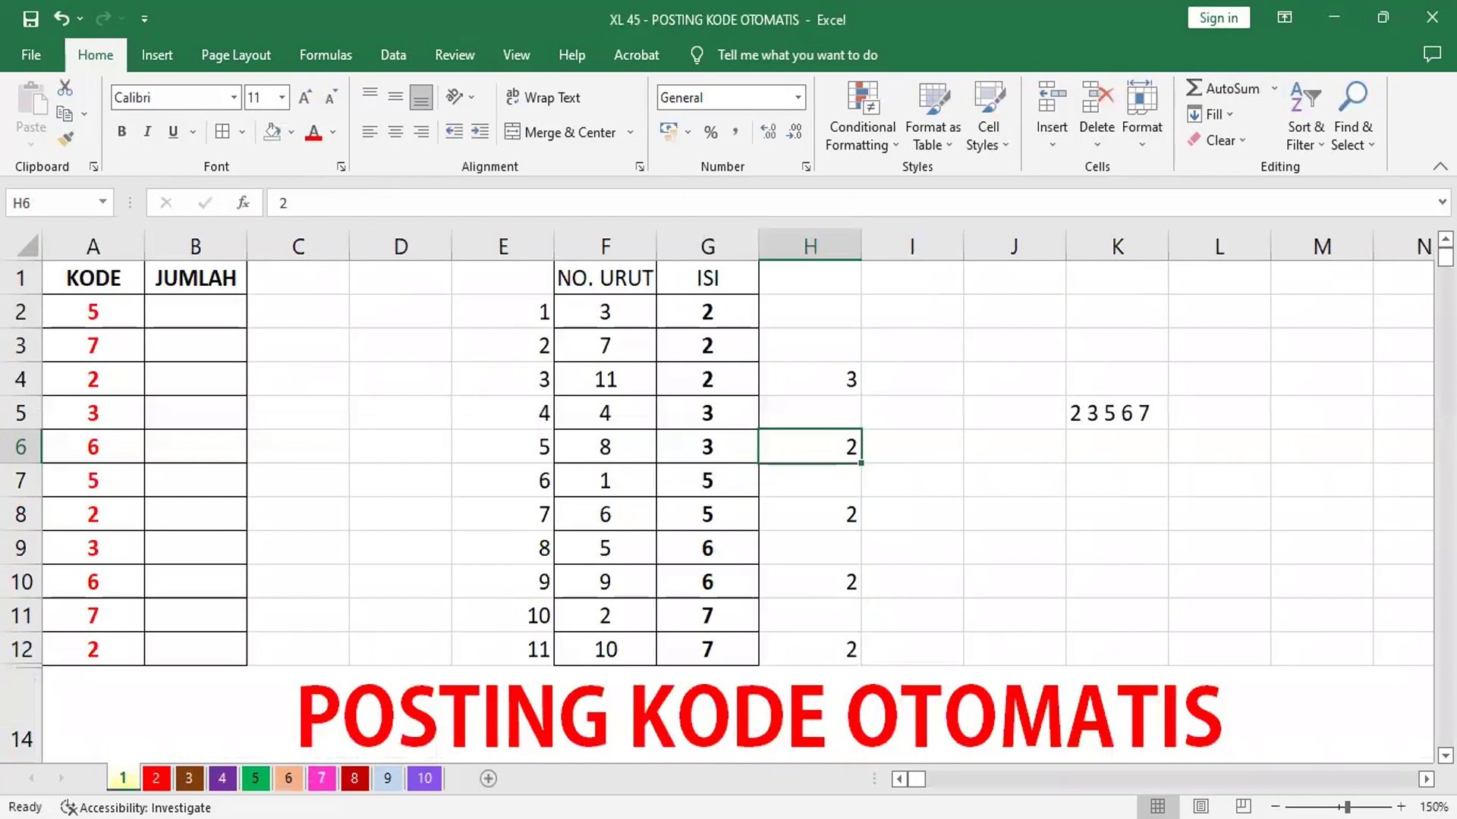
pyautogui.click(322, 779)
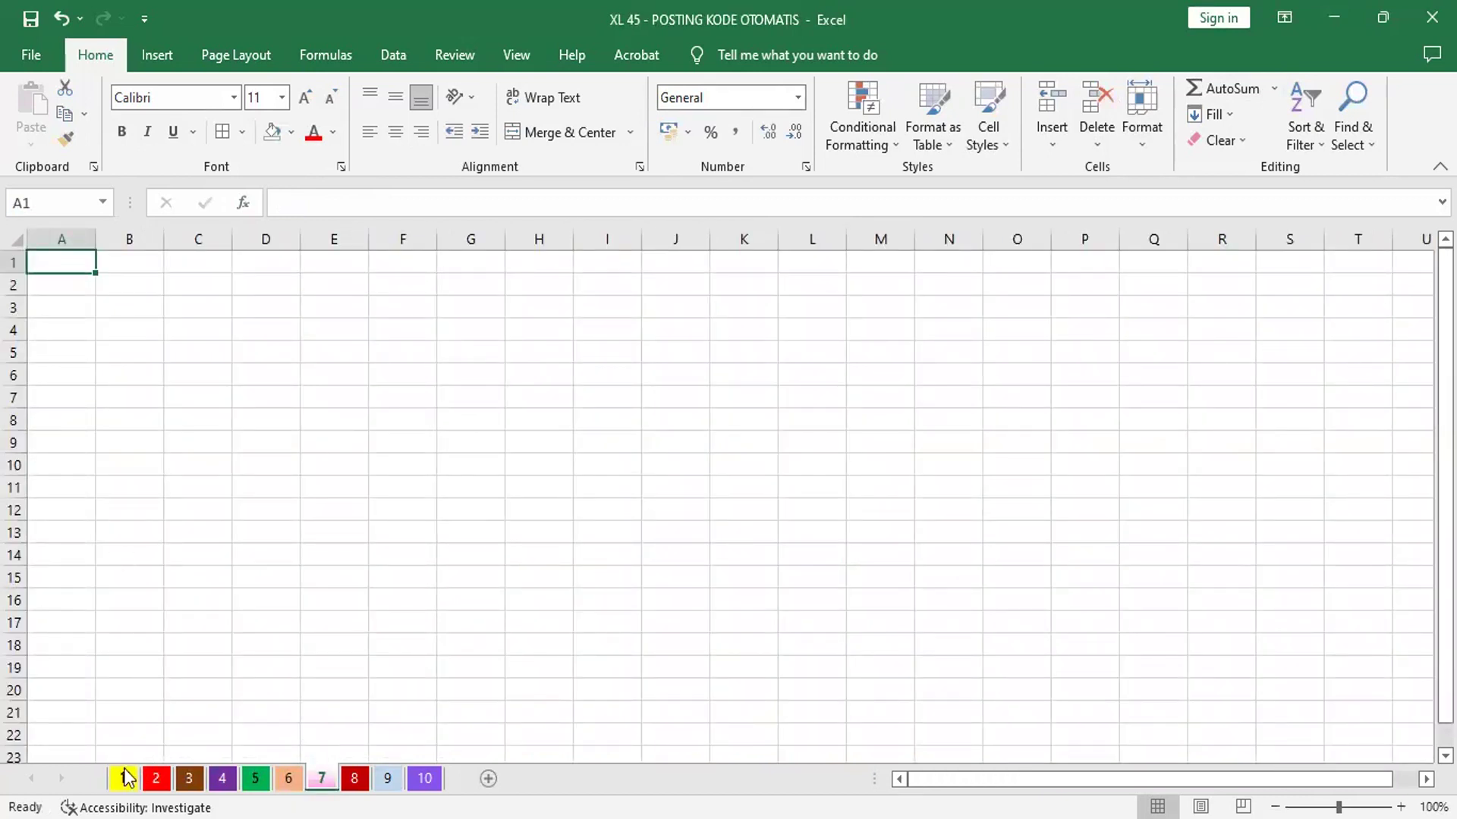
pyautogui.click(289, 778)
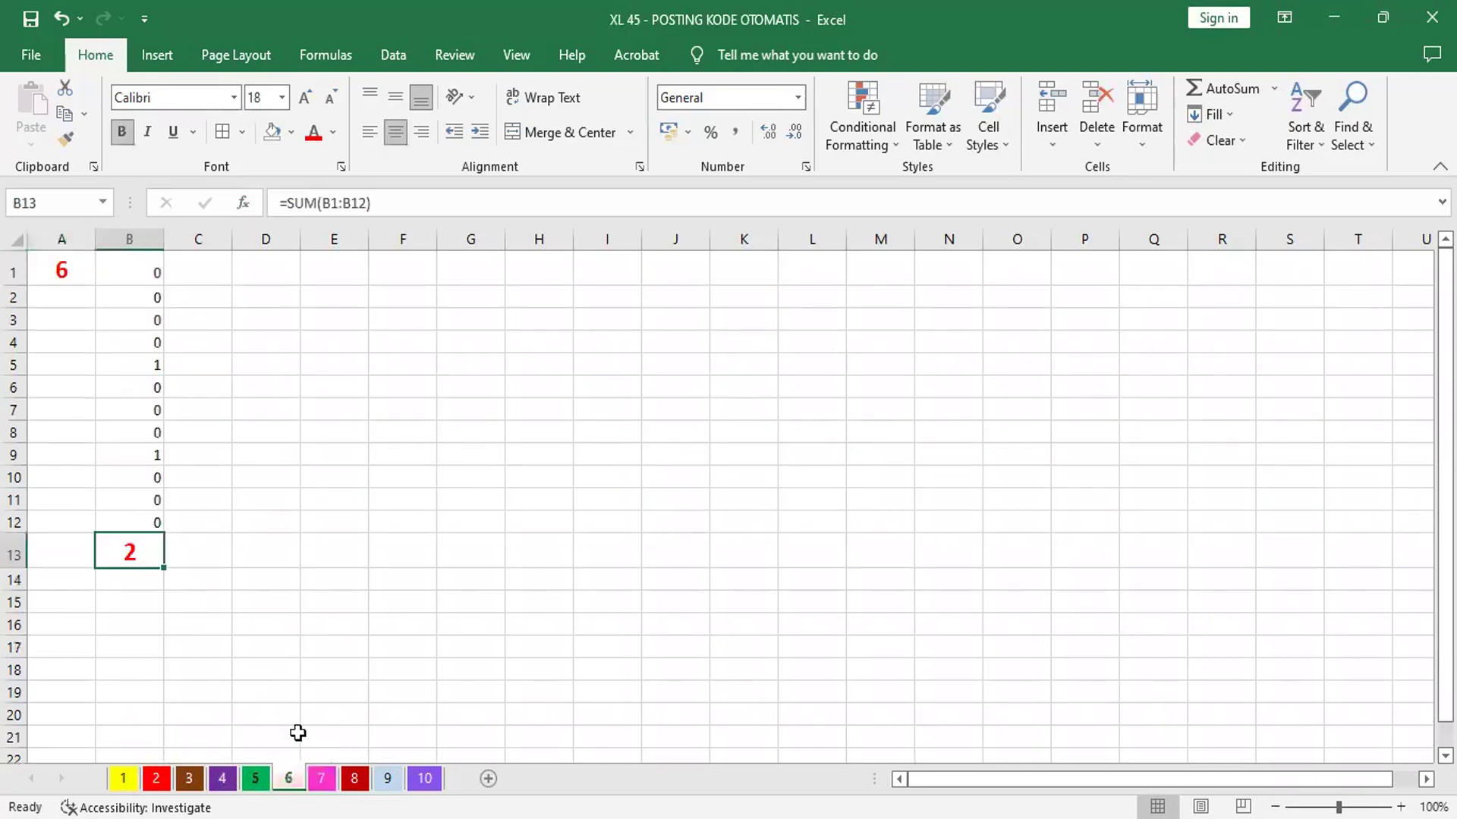
# Copy the formatting of sheet 6's total to A1 of sheet 7 and enter the code 7 there
pyautogui.click(67, 146)
pyautogui.hotkey('ctrl', 'pagedown')
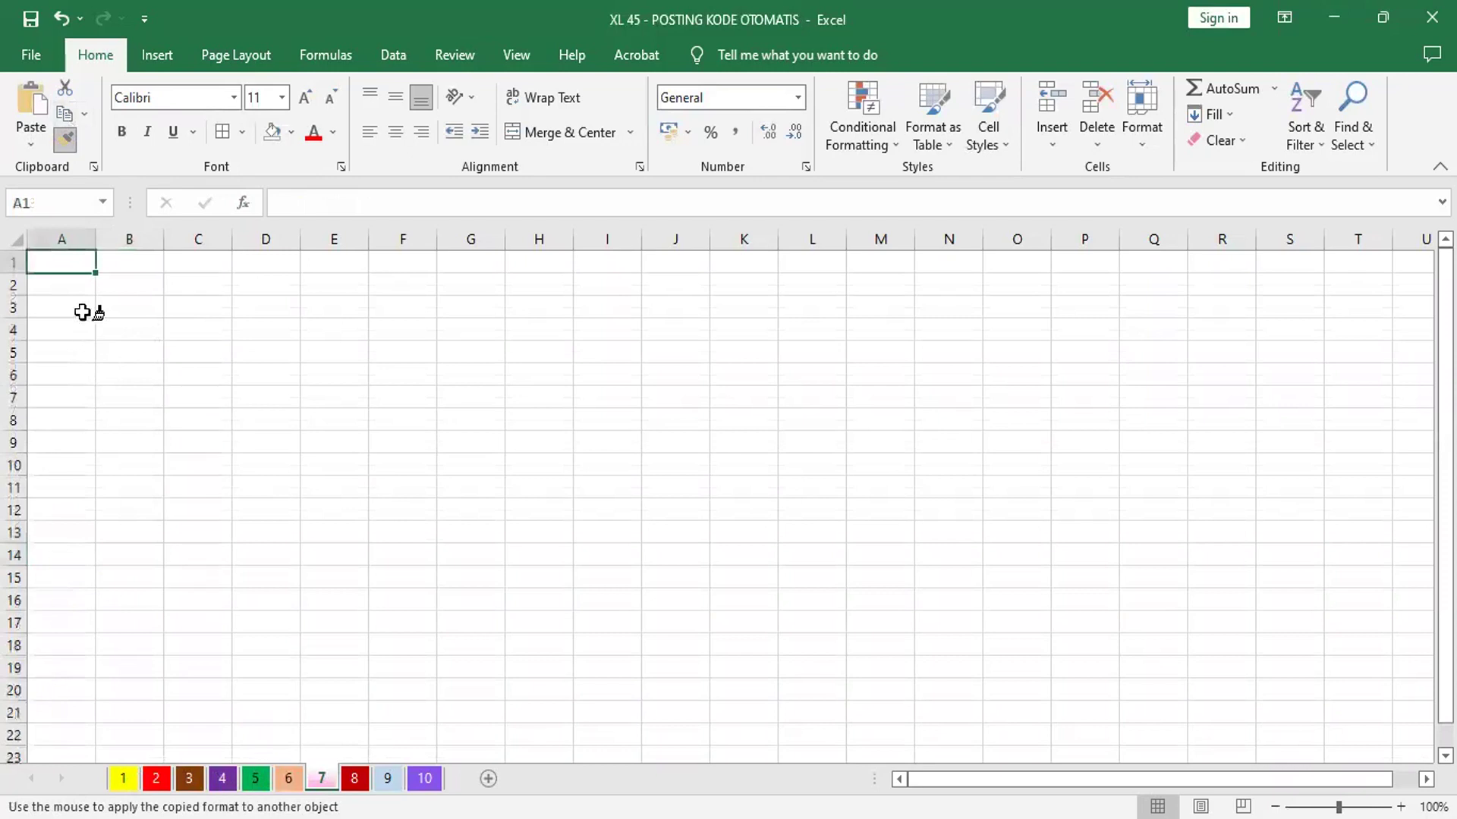
pyautogui.click(74, 267)
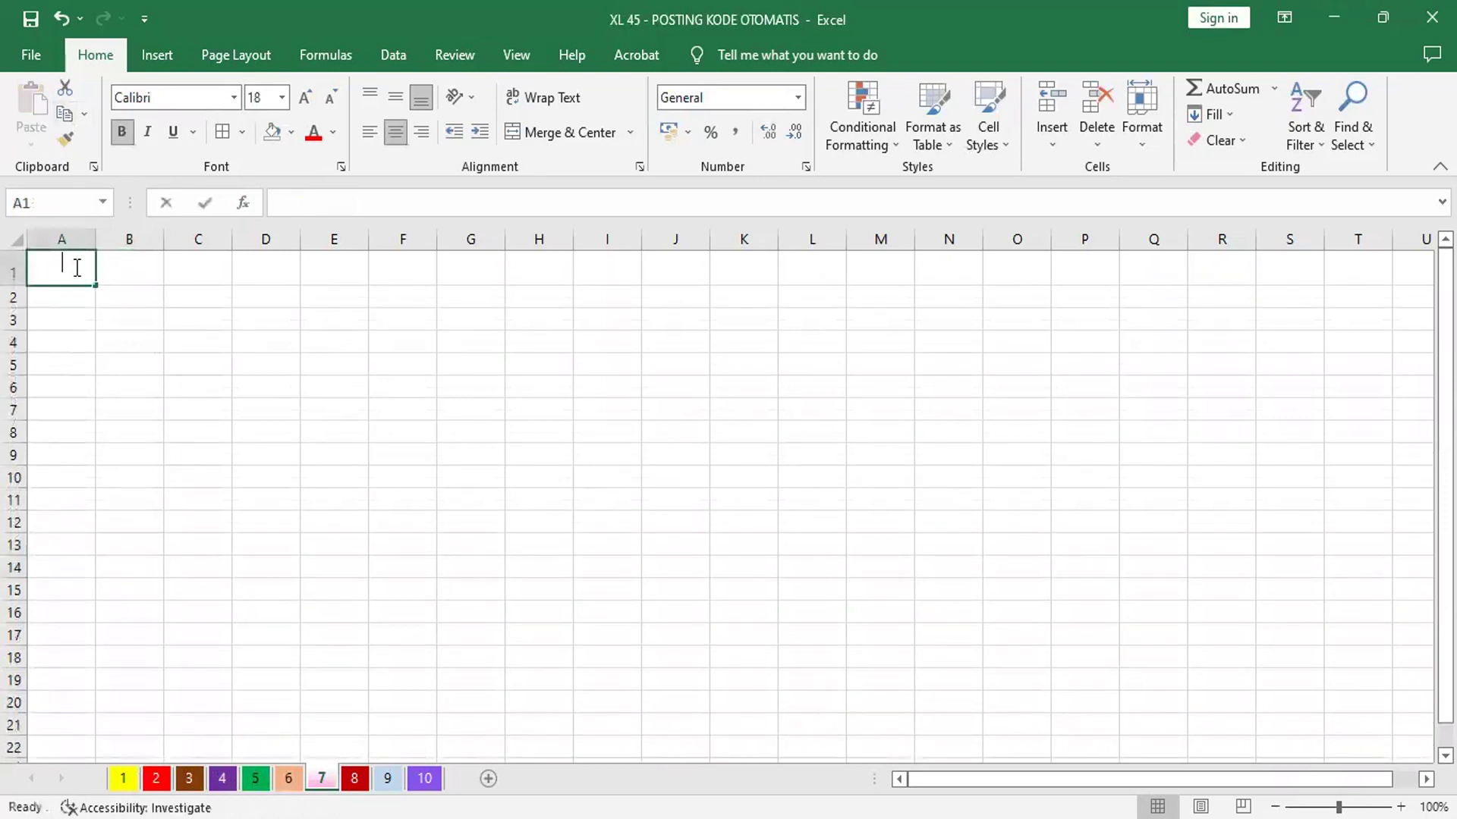
pyautogui.write('7')
pyautogui.press('Return')
# Start an IF formula in B1 of sheet 7 that tests sheet 1 against 7, returning 1 if true and 0 if false
pyautogui.click(124, 267)
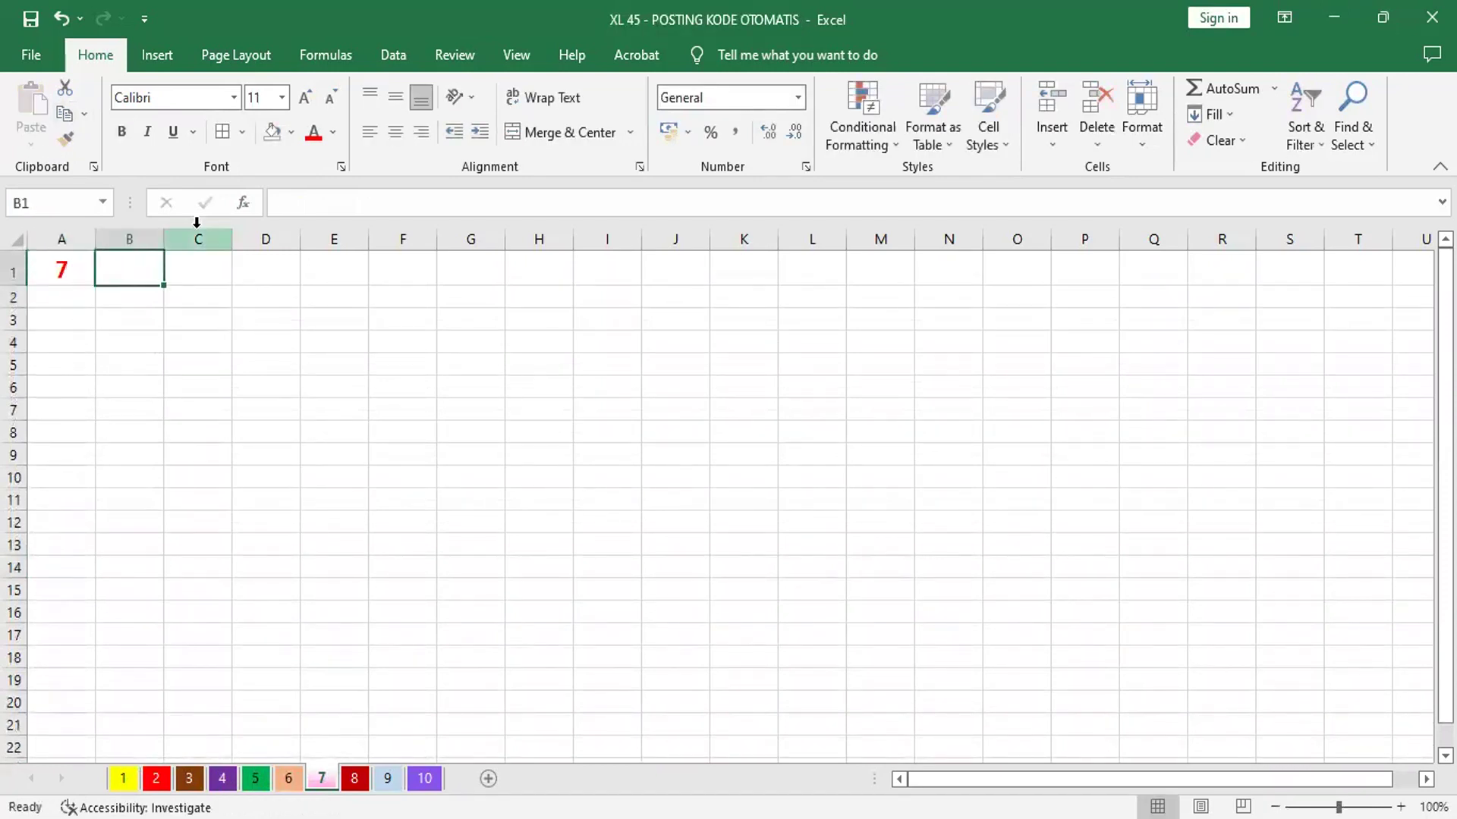
pyautogui.click(243, 202)
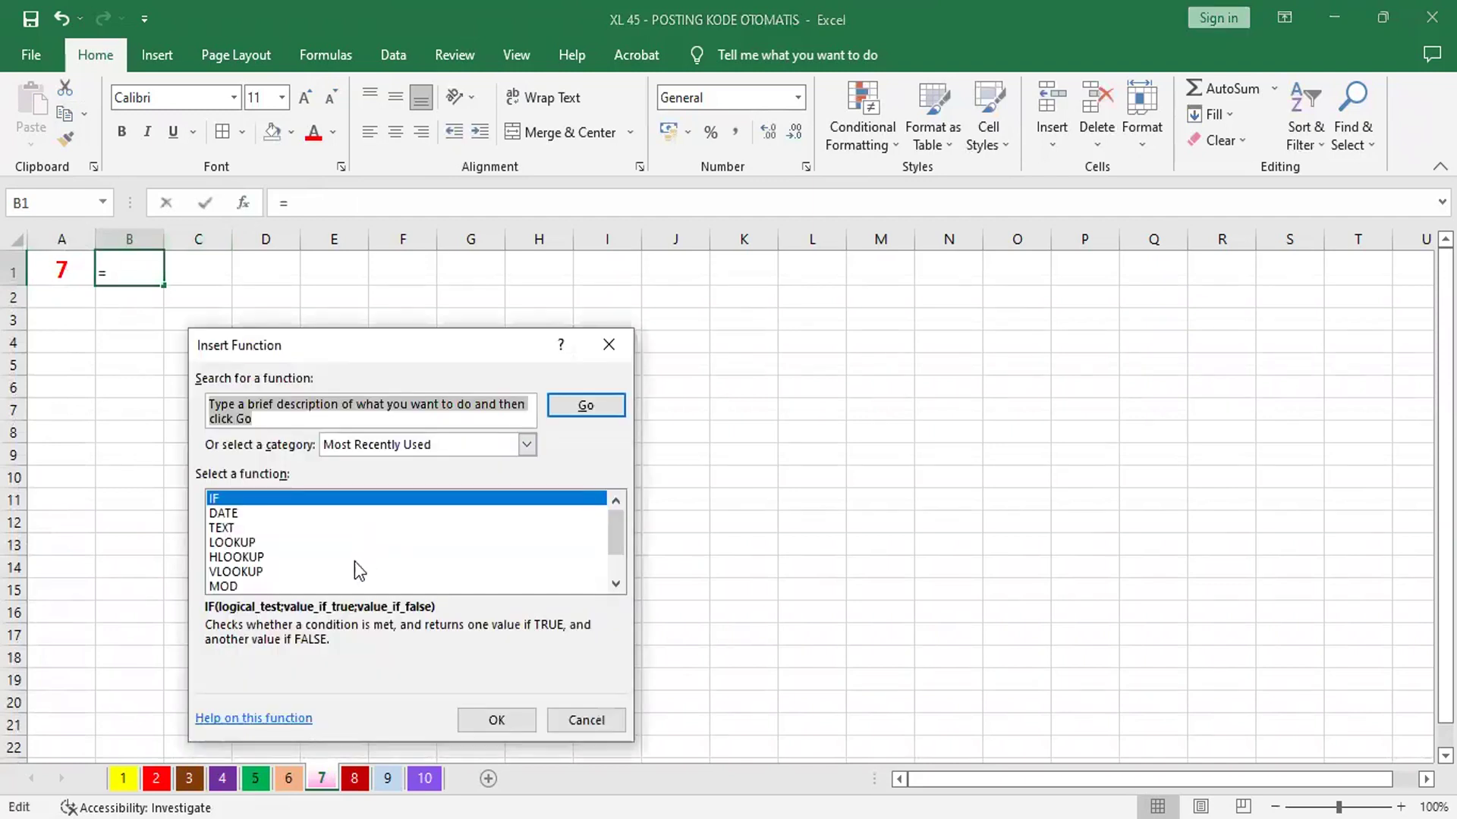
pyautogui.click(512, 718)
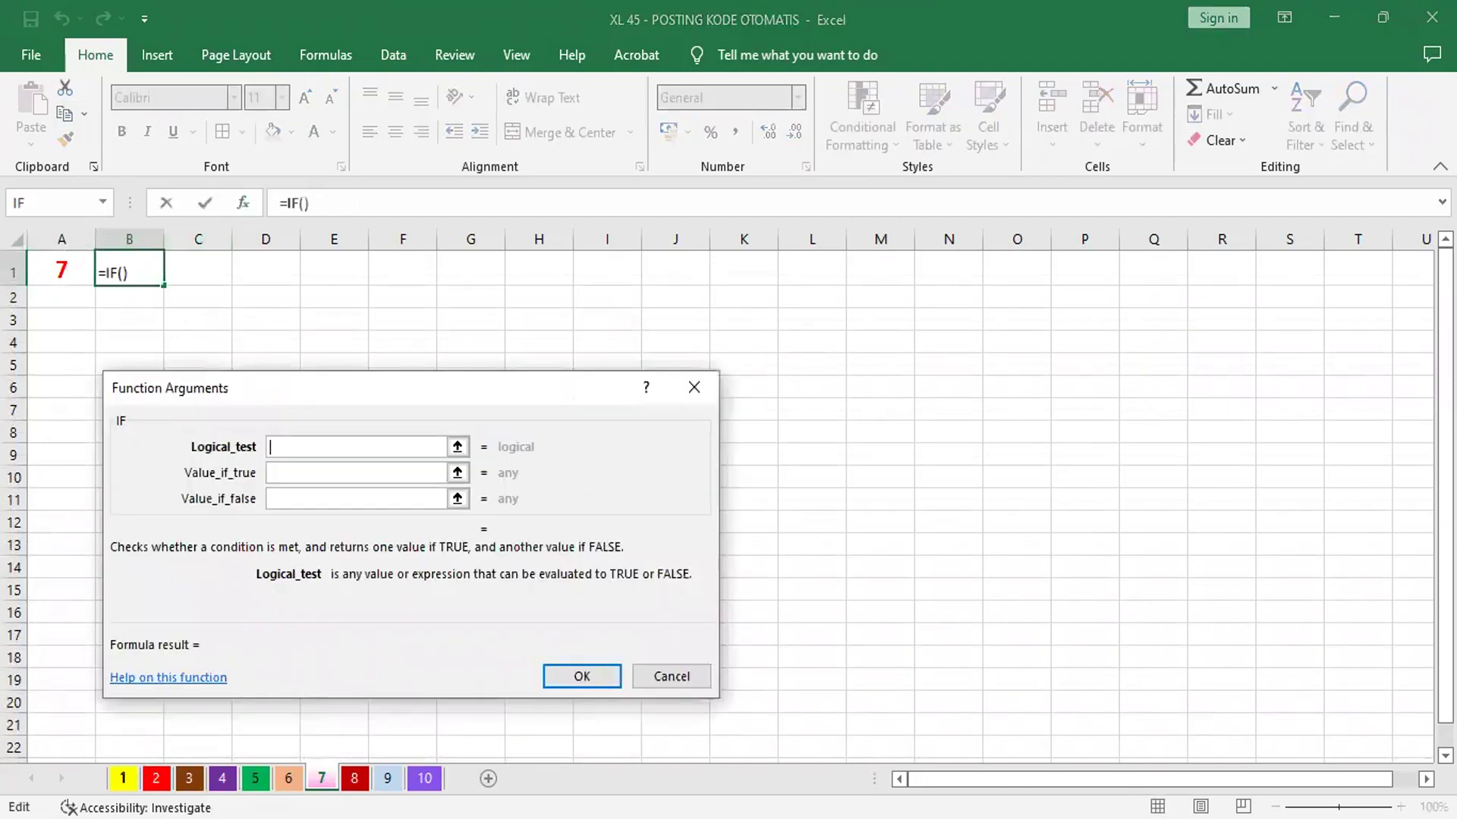
pyautogui.click(123, 779)
pyautogui.write('=')
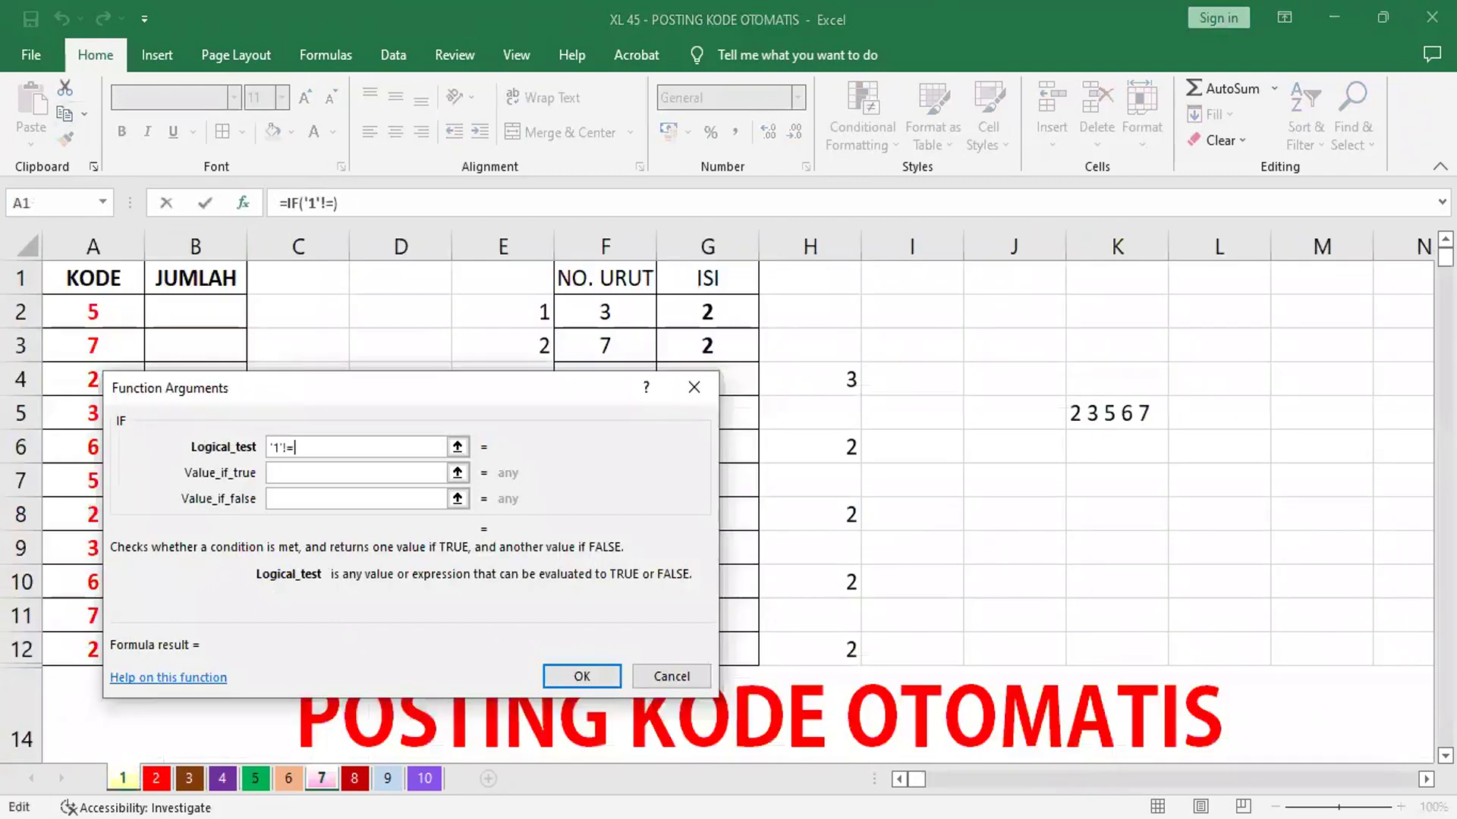
pyautogui.write('7')
pyautogui.click(349, 472)
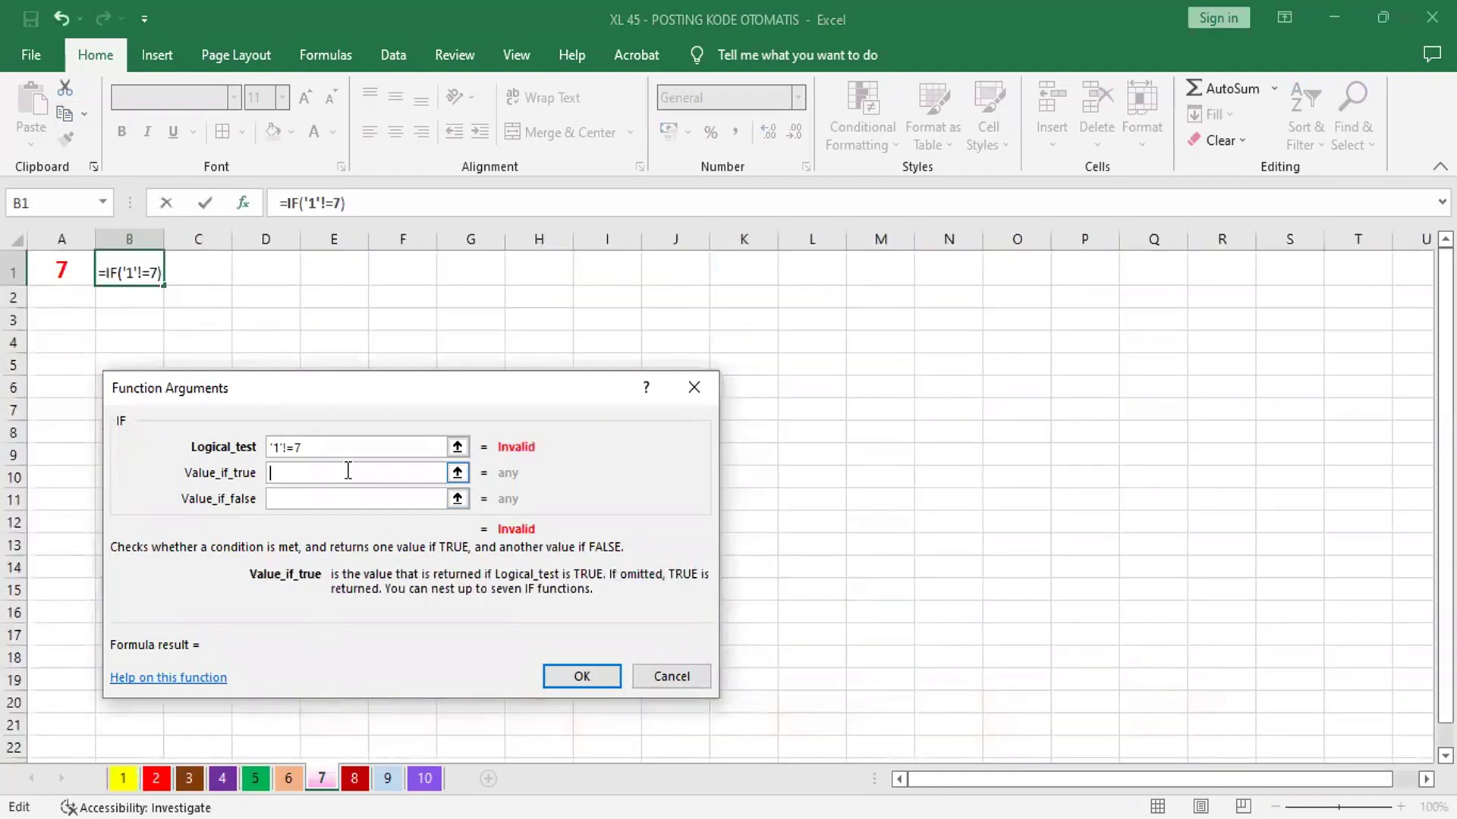
pyautogui.write('1')
pyautogui.click(324, 501)
pyautogui.write('0')
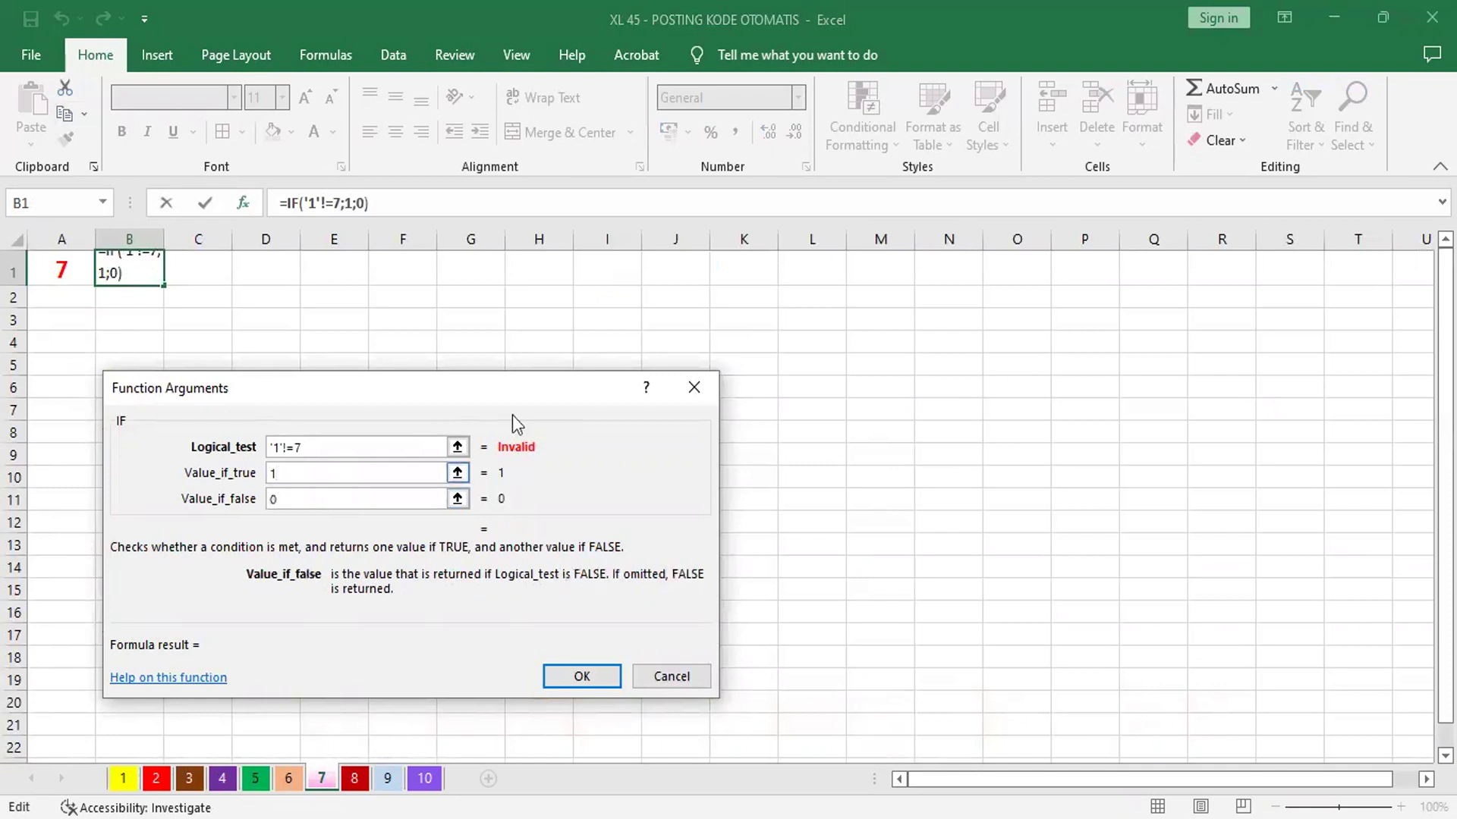
# Correct the IF formula's logical test to '1'!A2=7, referencing cell A2 of sheet 1, and confirm the formula
pyautogui.click(353, 449)
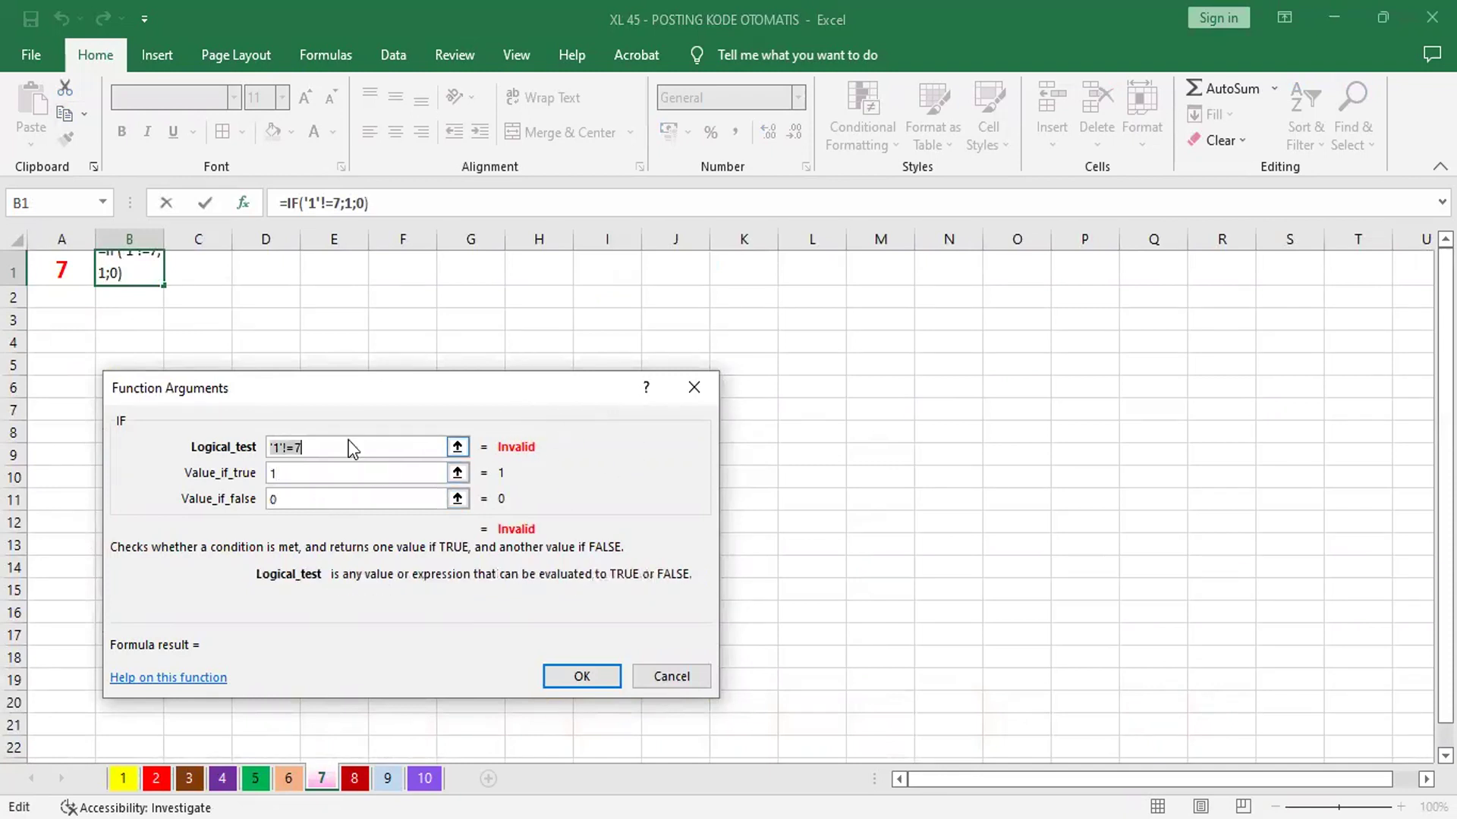
pyautogui.press('BackSpace')
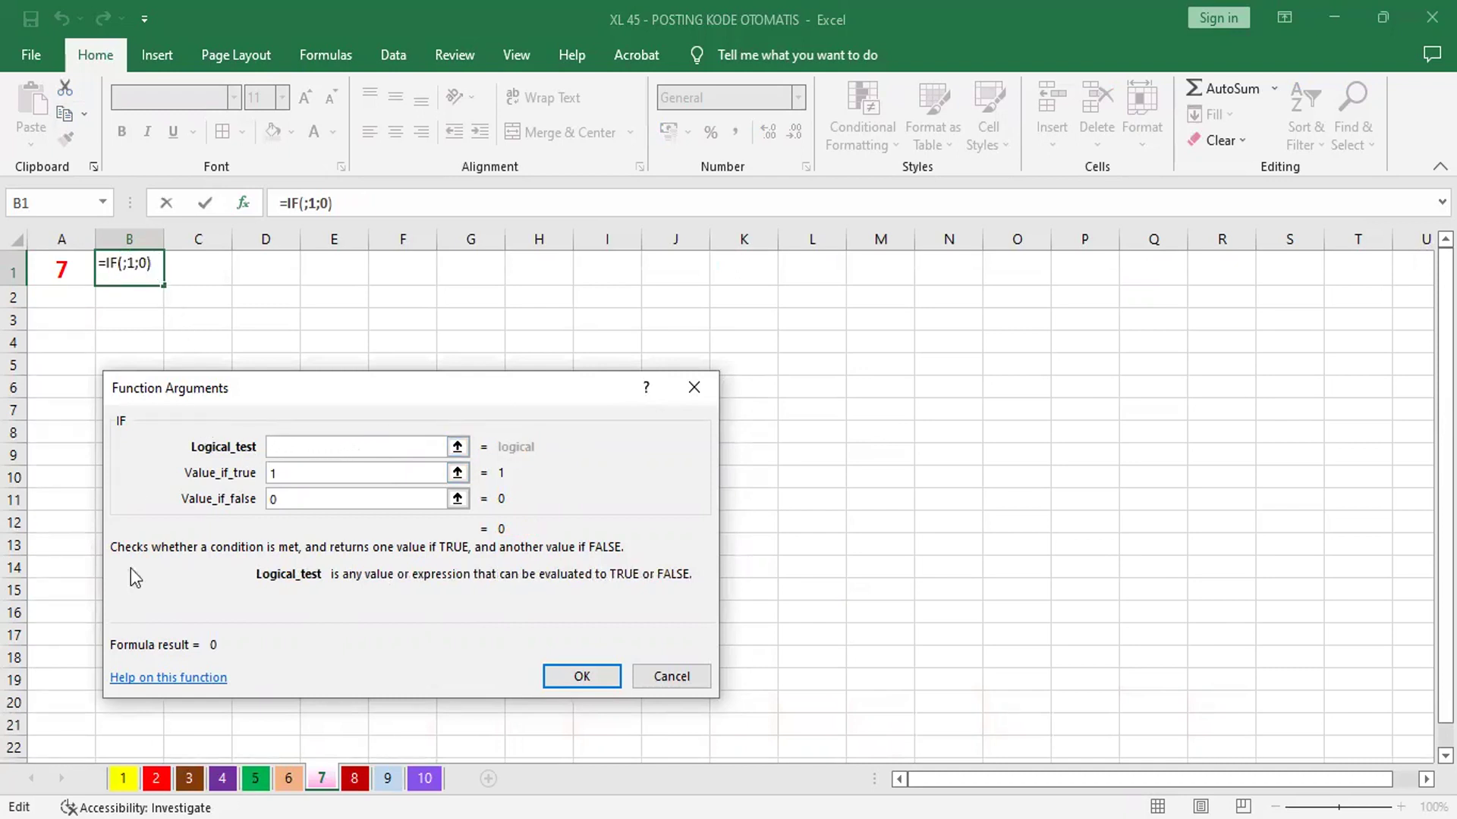
pyautogui.click(122, 778)
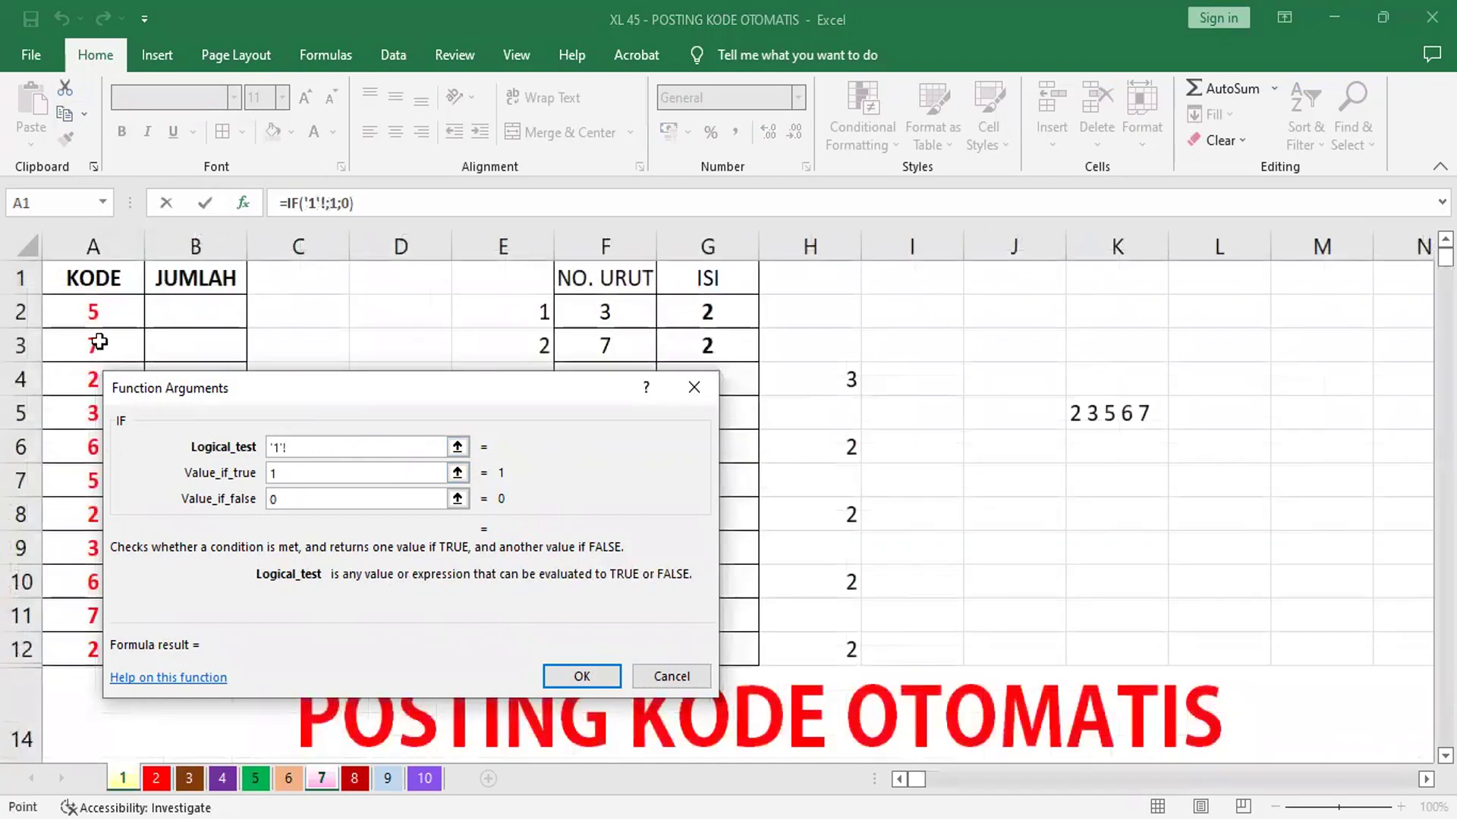
pyautogui.click(97, 309)
pyautogui.write('=7')
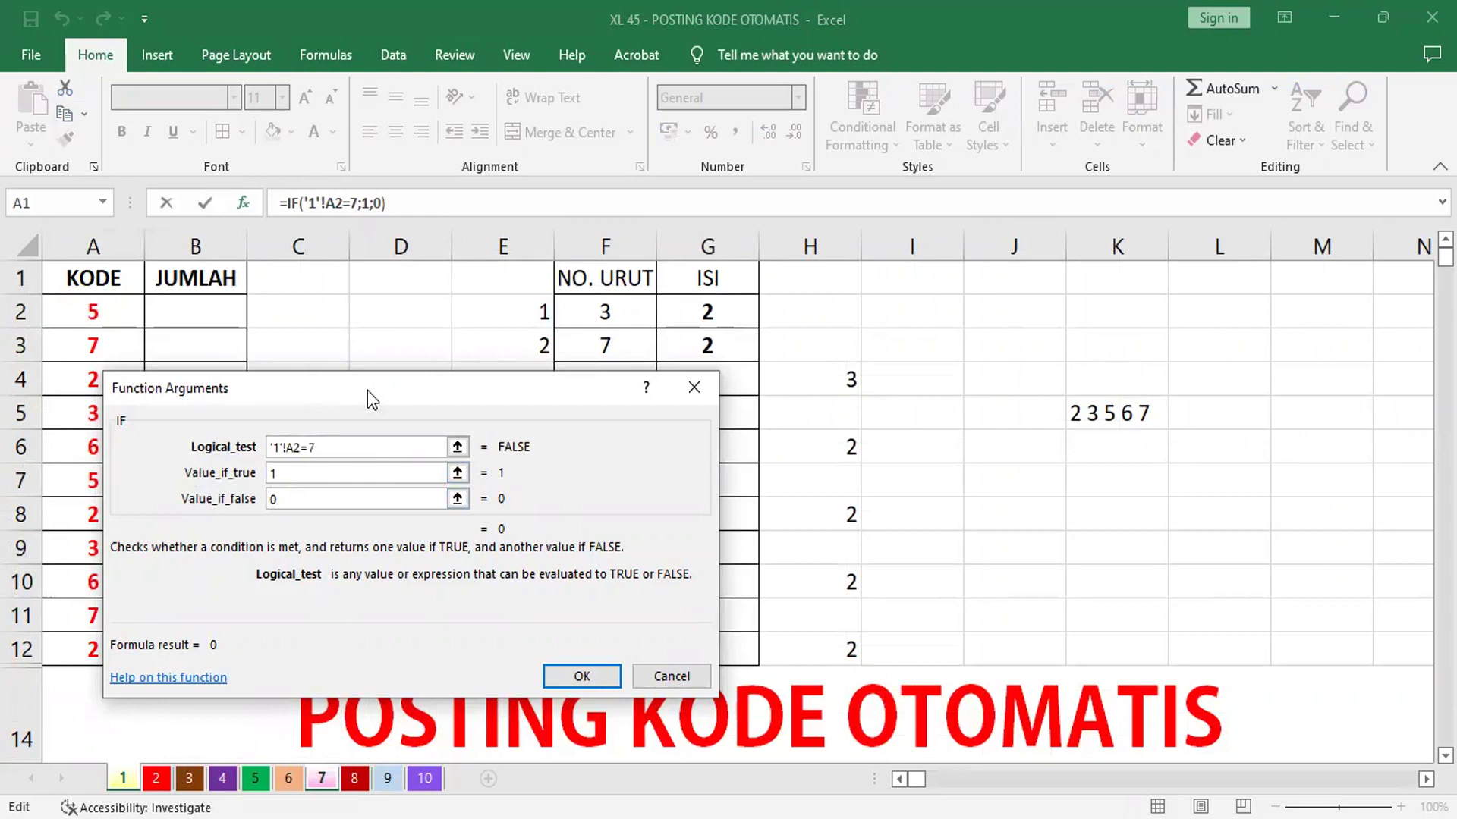
pyautogui.moveTo(367, 390); pyautogui.dragTo(535, 264)
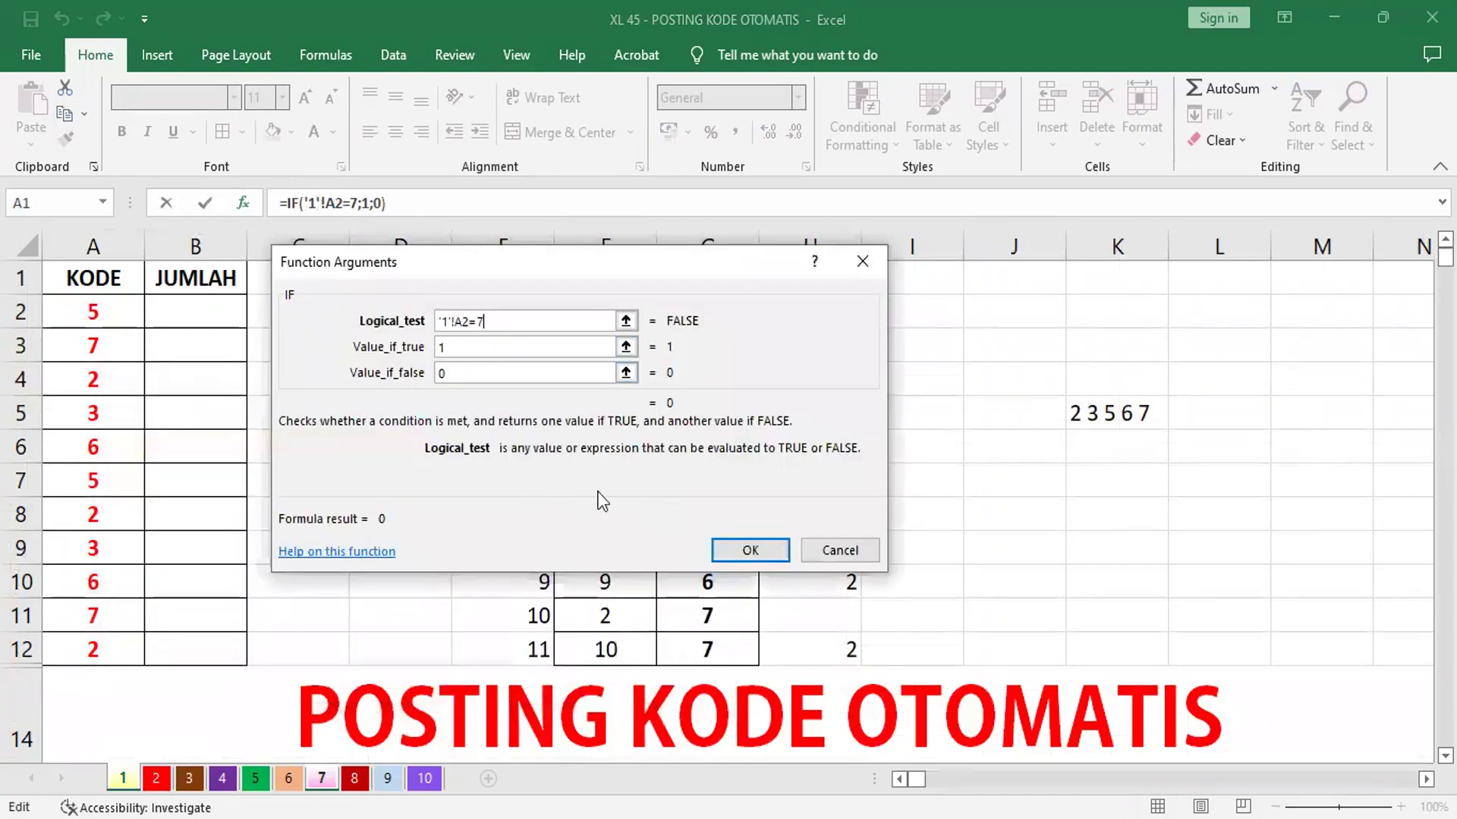
pyautogui.click(768, 548)
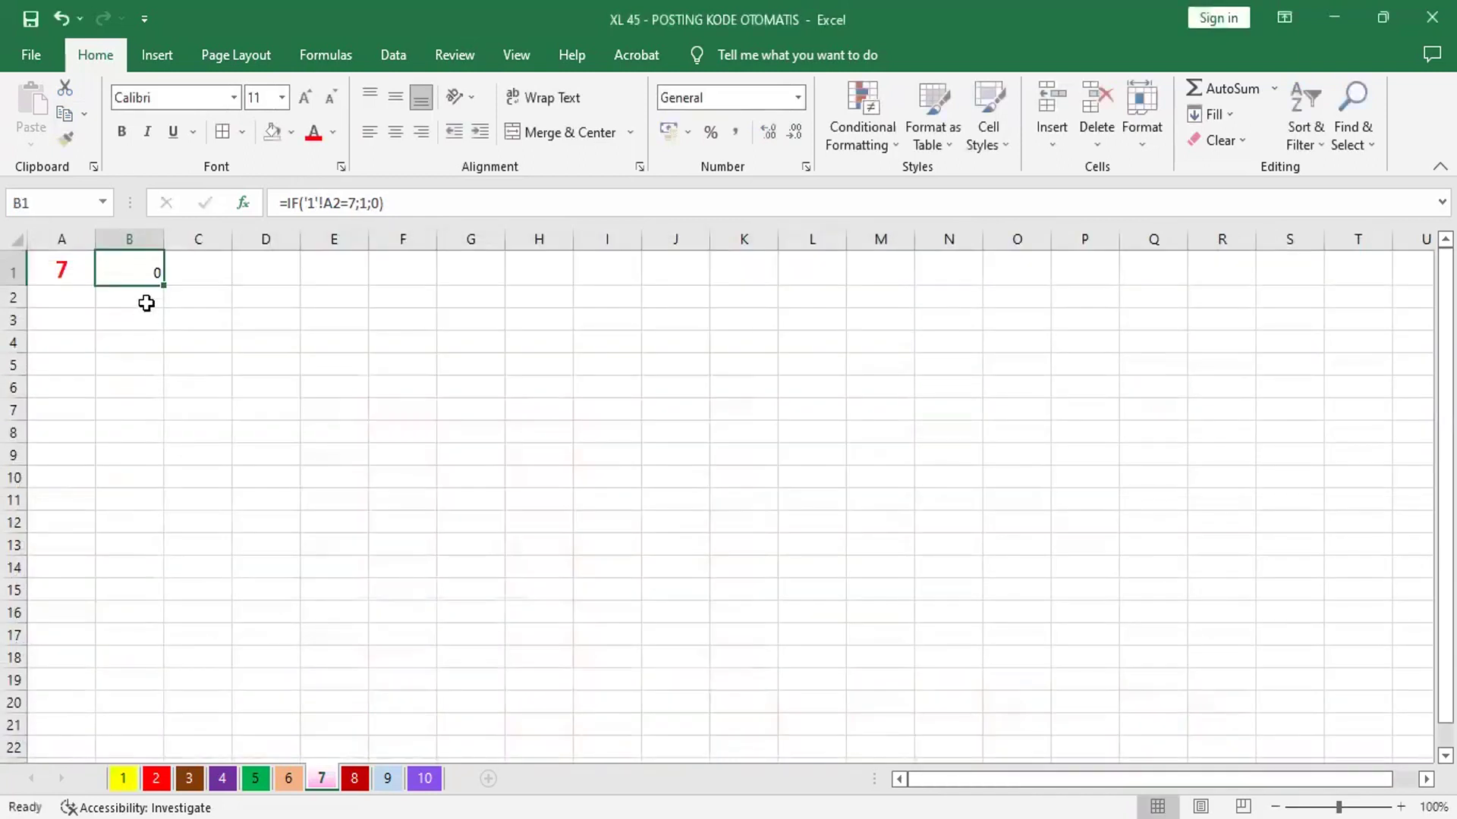
# Fill sheet 7's IF formula from B1 down to B12 and total B1:B12 in B13 with AutoSum
pyautogui.moveTo(165, 289); pyautogui.dragTo(164, 531)
pyautogui.click(133, 551)
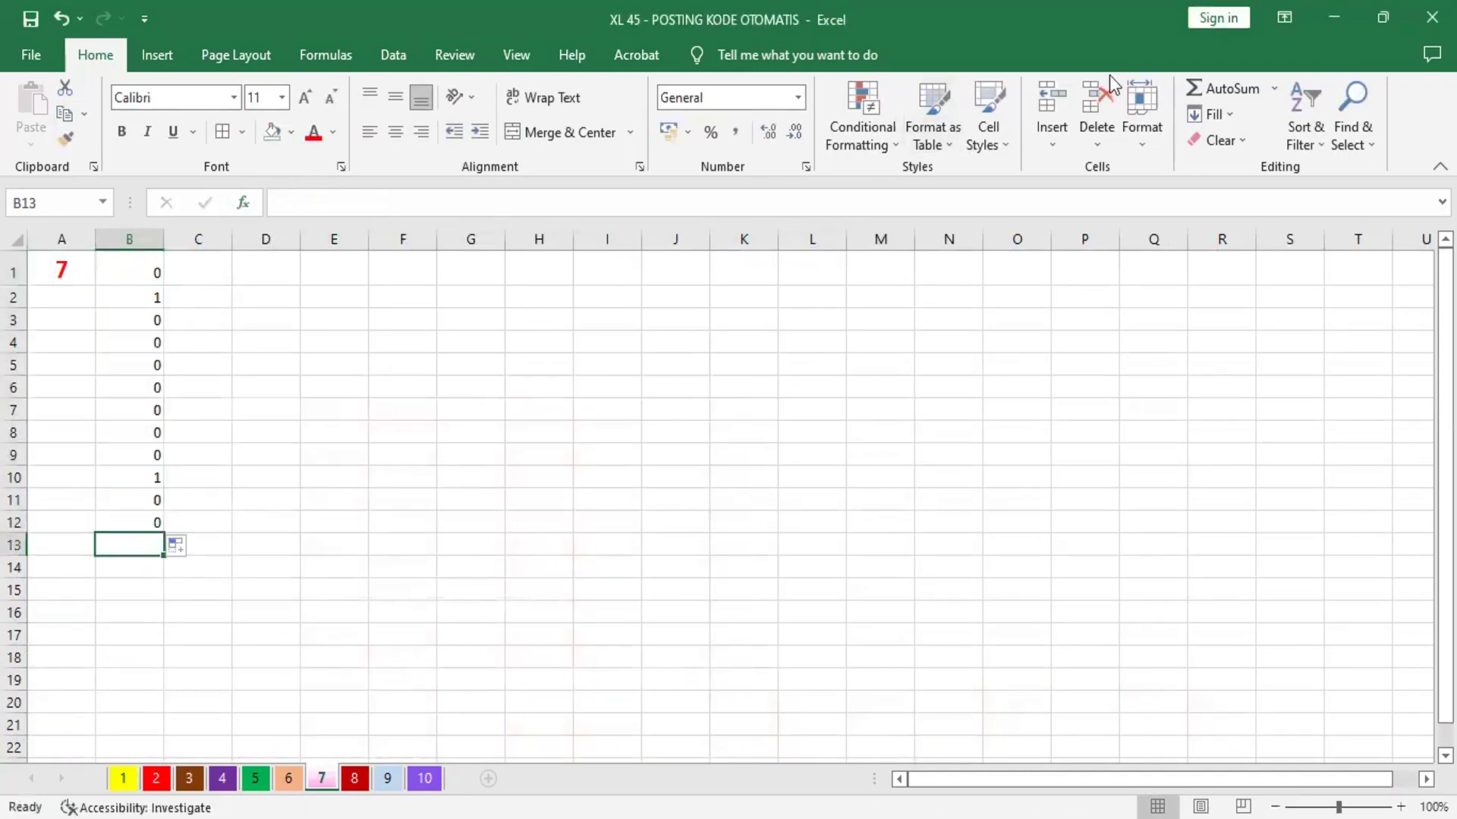
pyautogui.click(1210, 95)
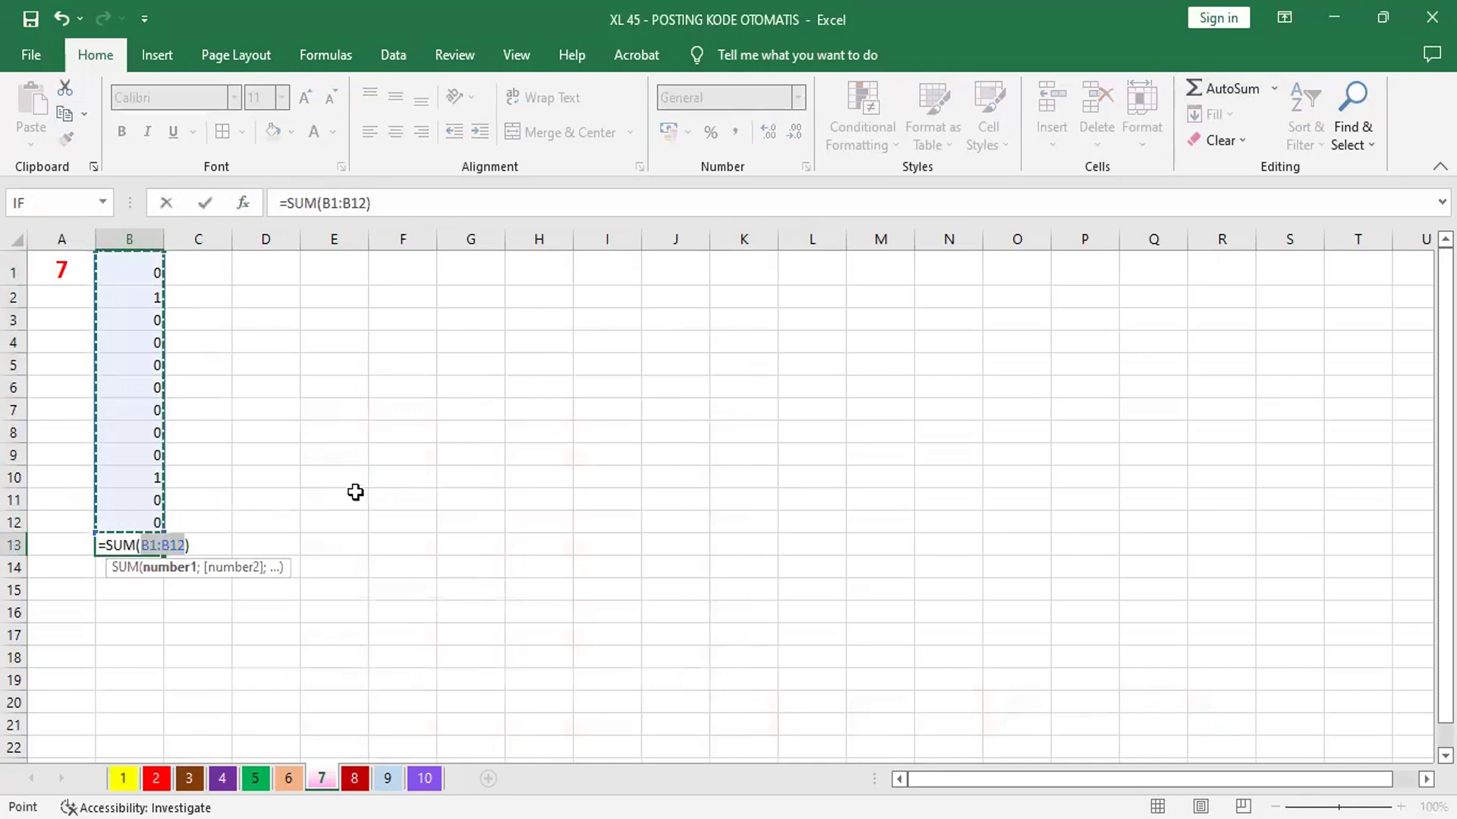
pyautogui.press('Return')
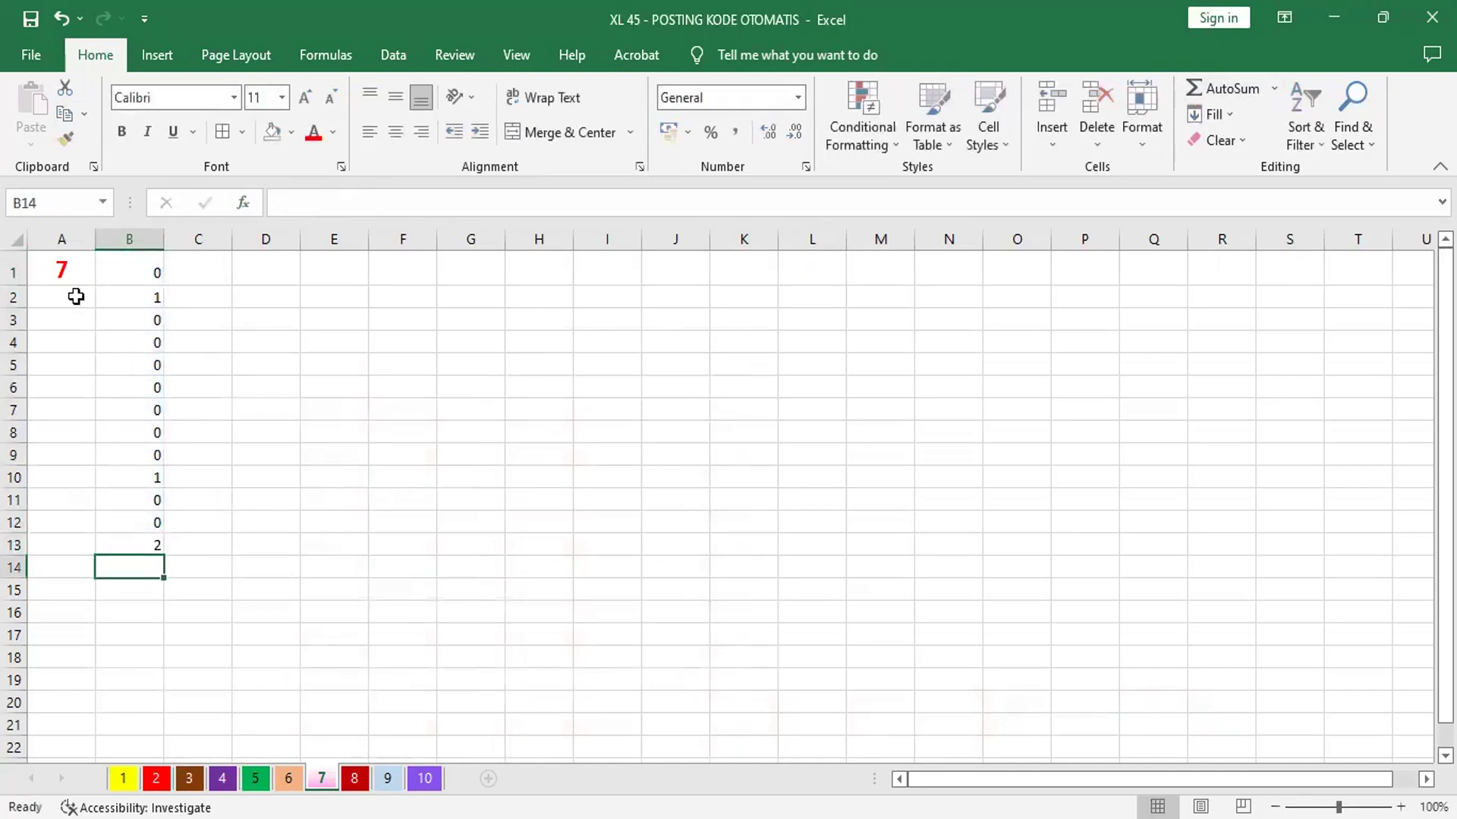
# Copy the formatting of A1 on sheet 7 to the total in B13, and check the manual counts on sheet 1
pyautogui.click(57, 275)
pyautogui.click(66, 141)
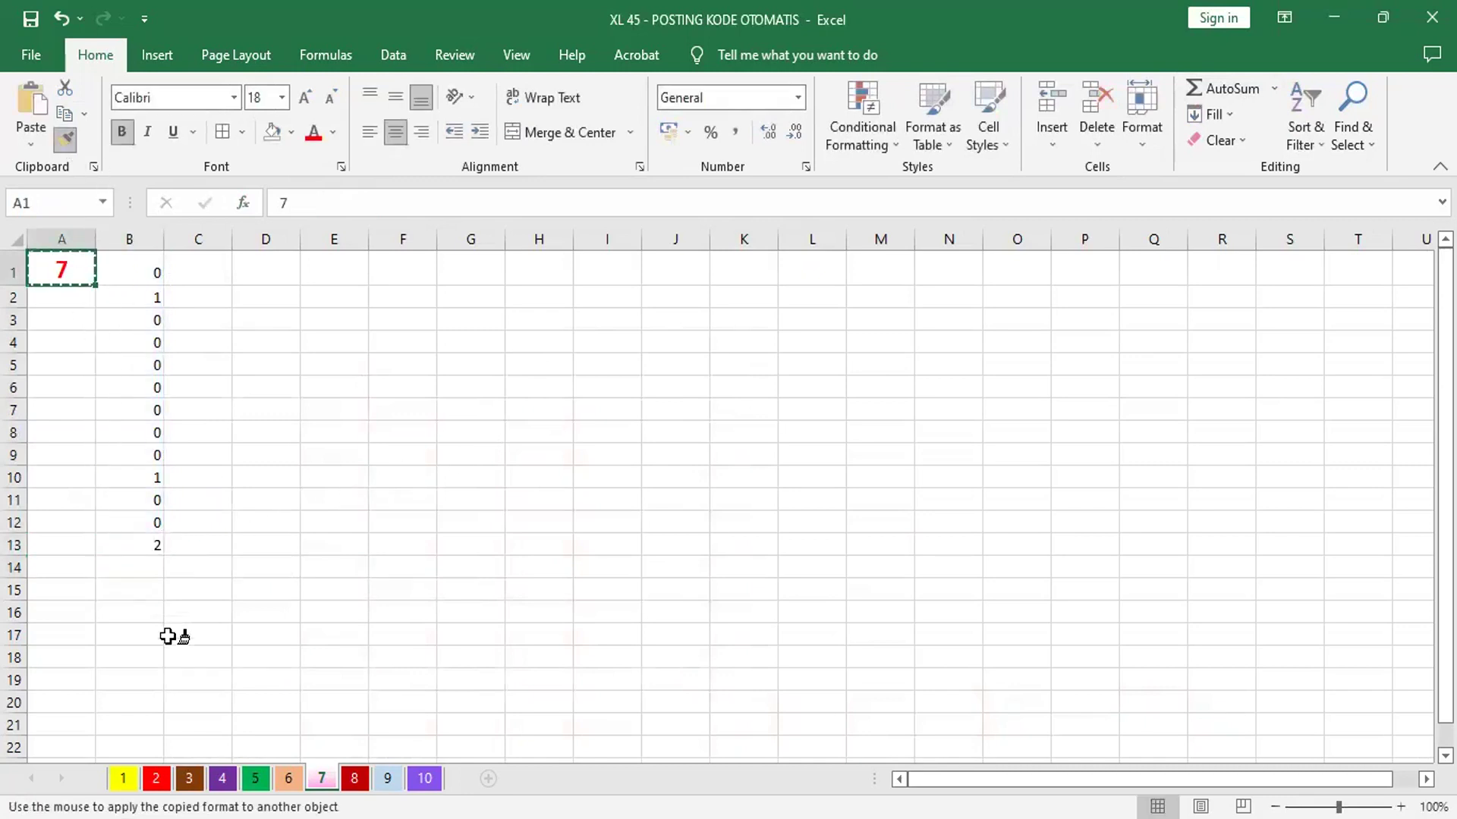
pyautogui.click(152, 545)
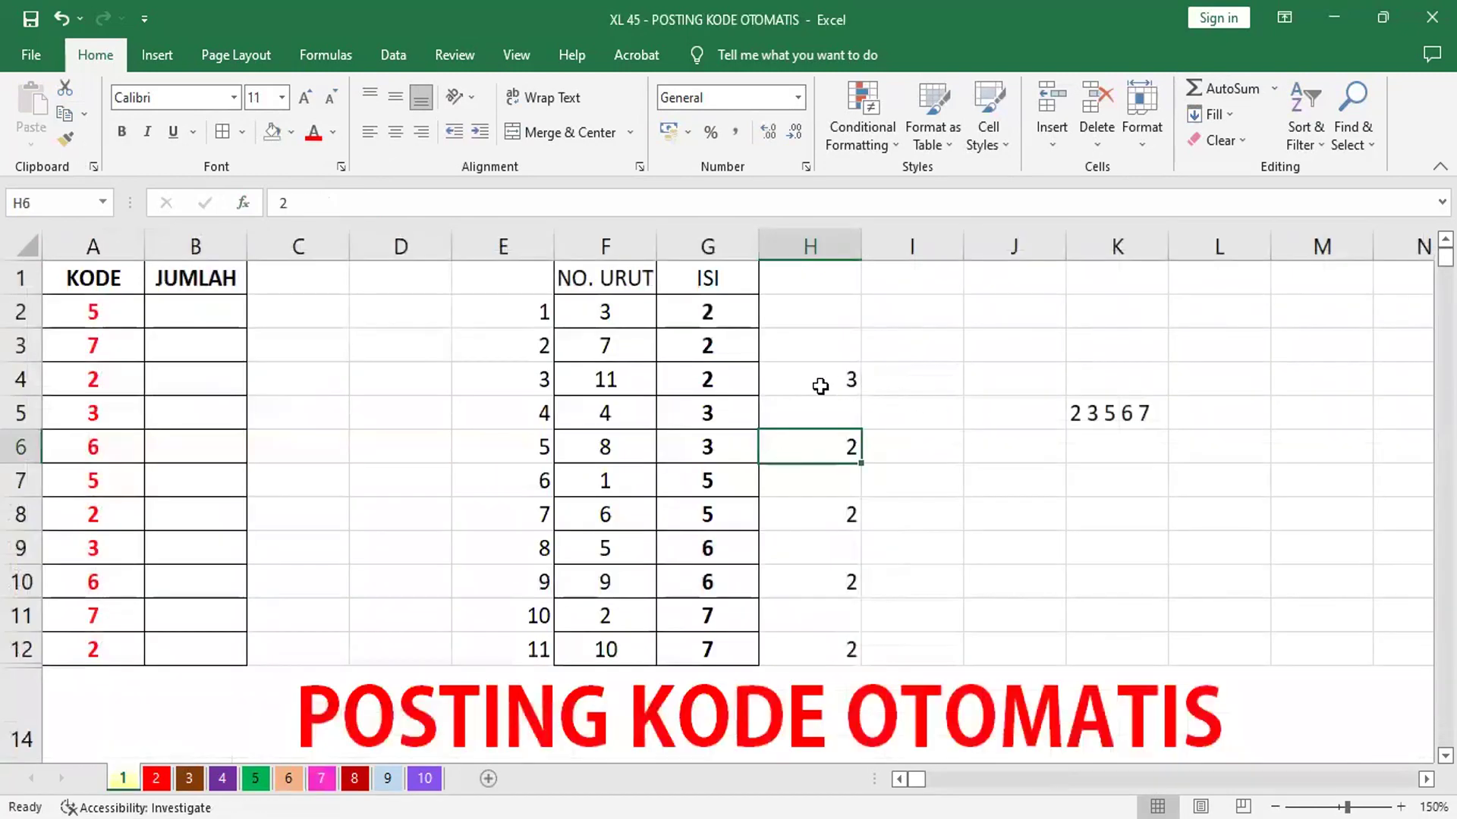
pyautogui.click(818, 387)
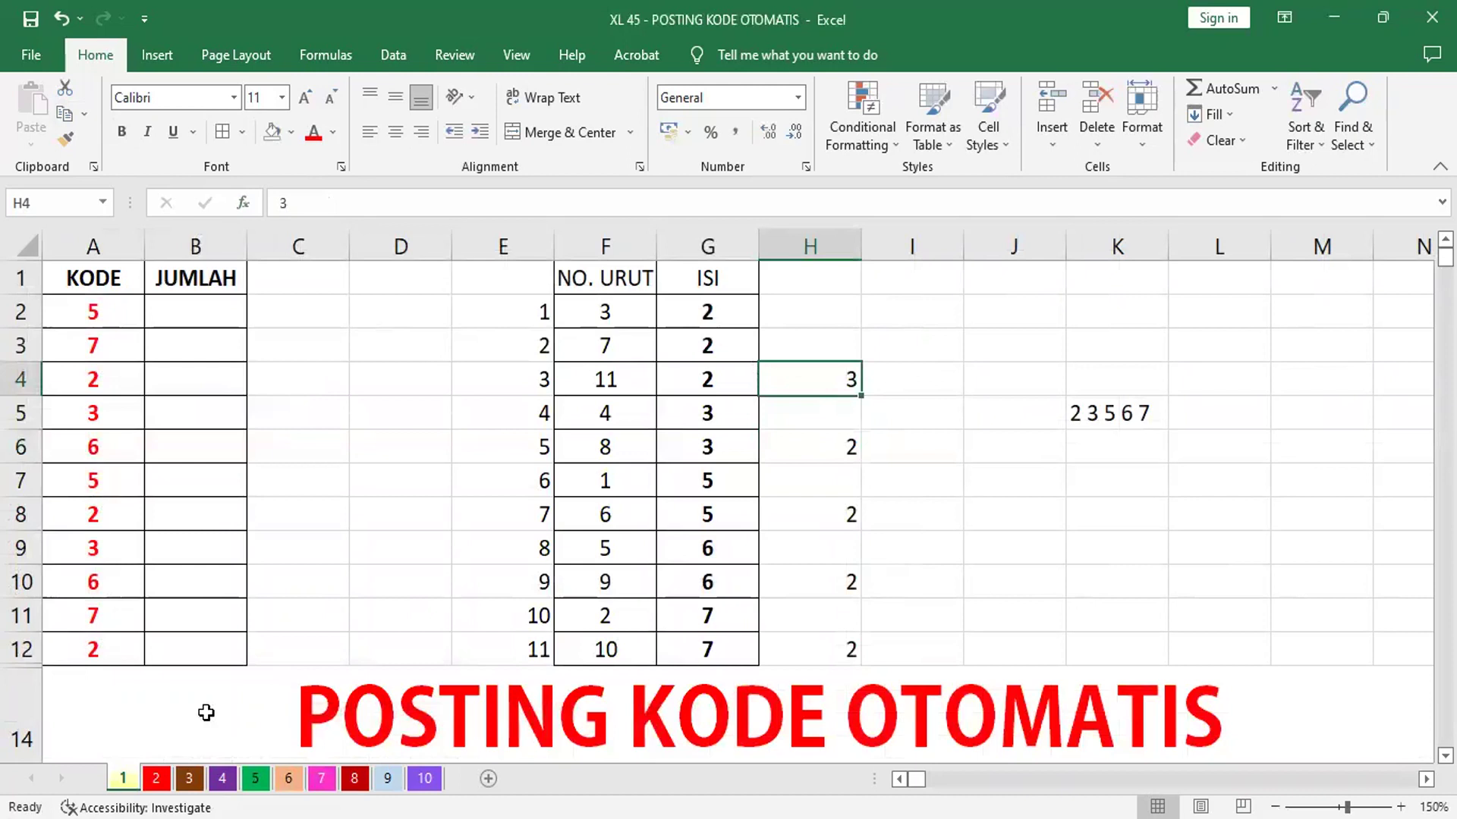
# Copy the formatting of sheet 6's total to E13 and C1 on sheet 2, and to B14 and A1 on sheet 3
pyautogui.hotkey('ctrl', 'pagedown')
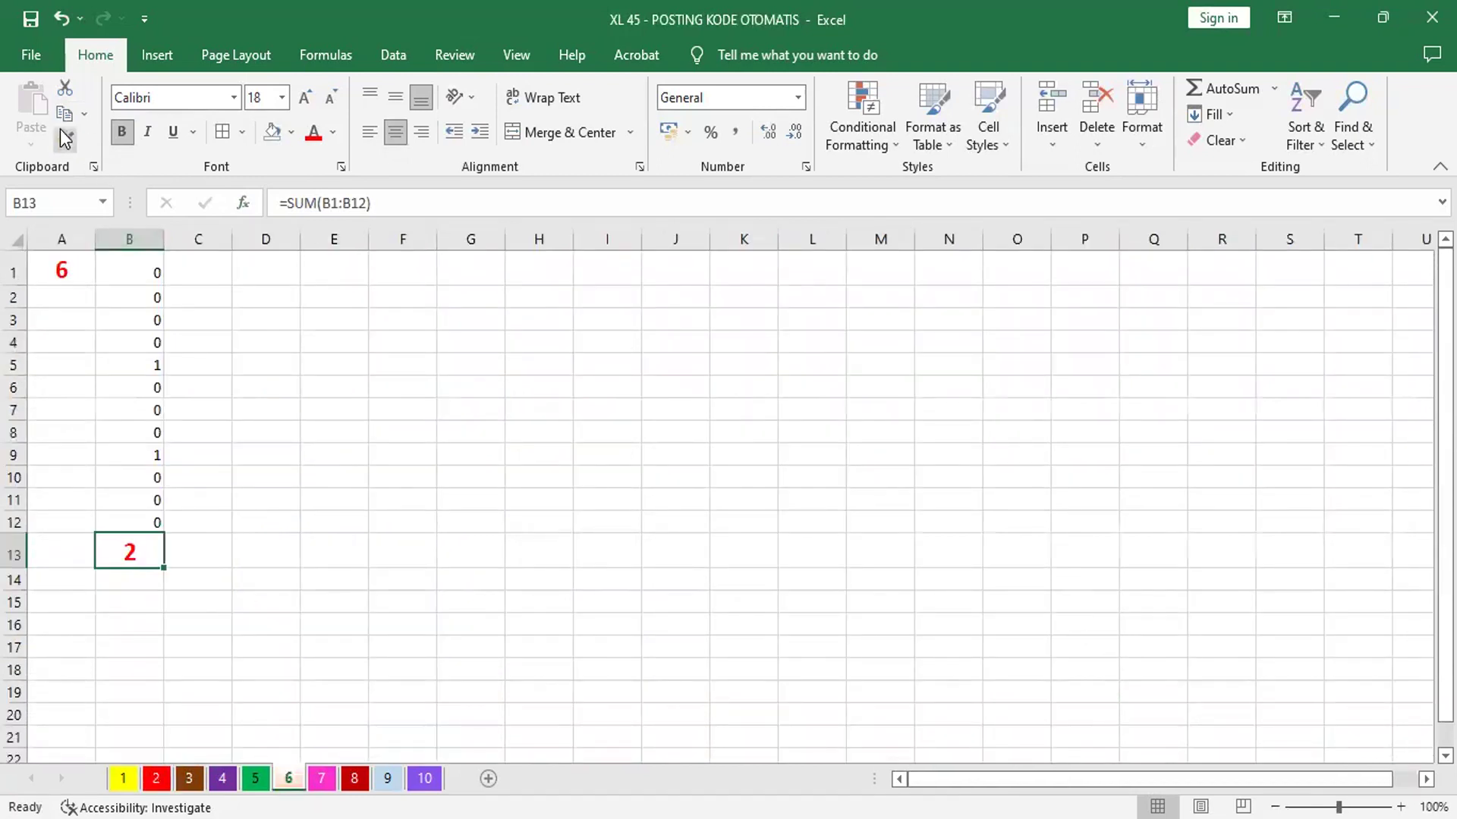
pyautogui.click(65, 139)
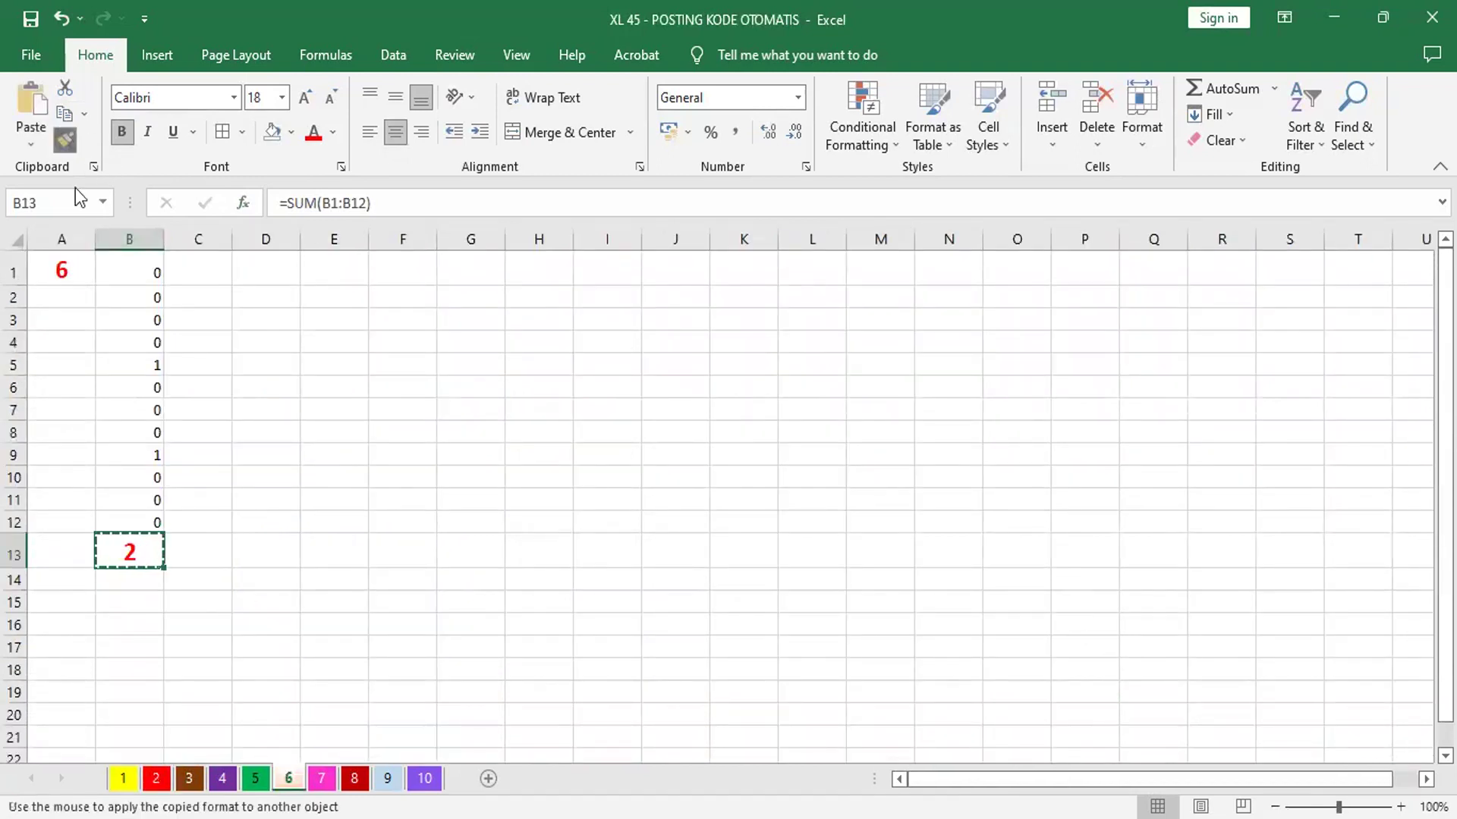
pyautogui.click(157, 779)
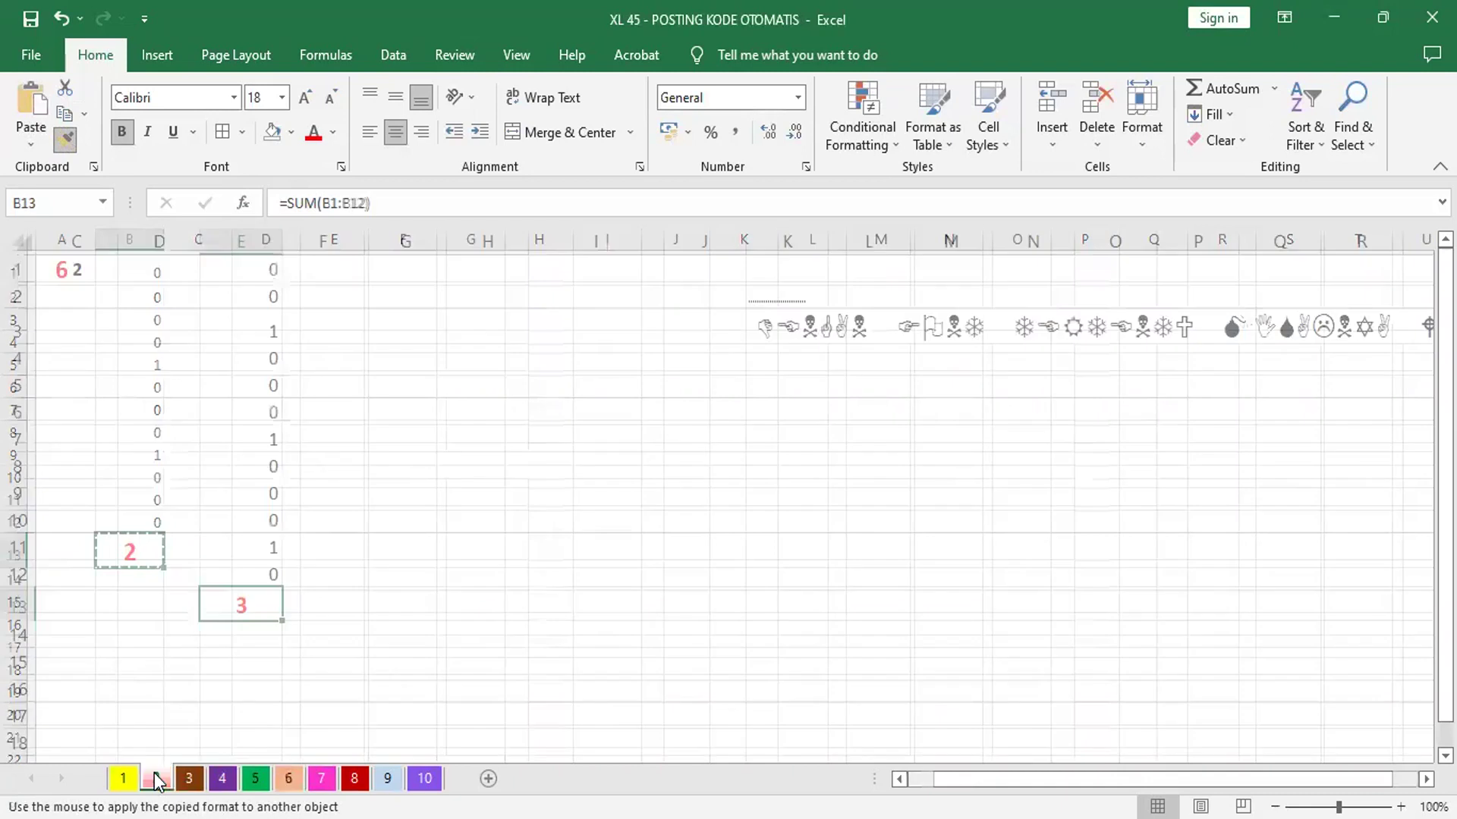
pyautogui.click(246, 604)
pyautogui.click(67, 270)
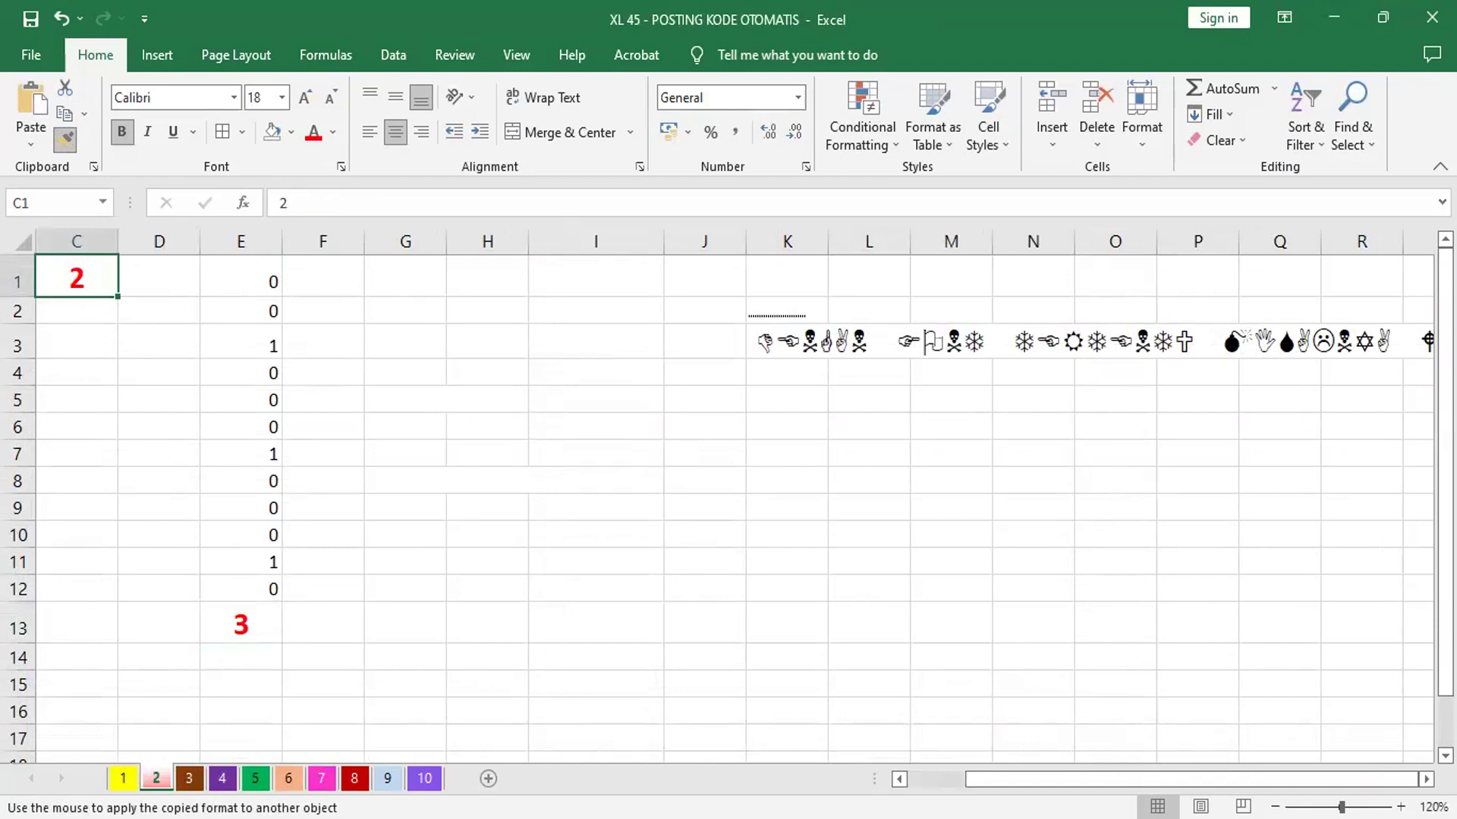
pyautogui.click(123, 780)
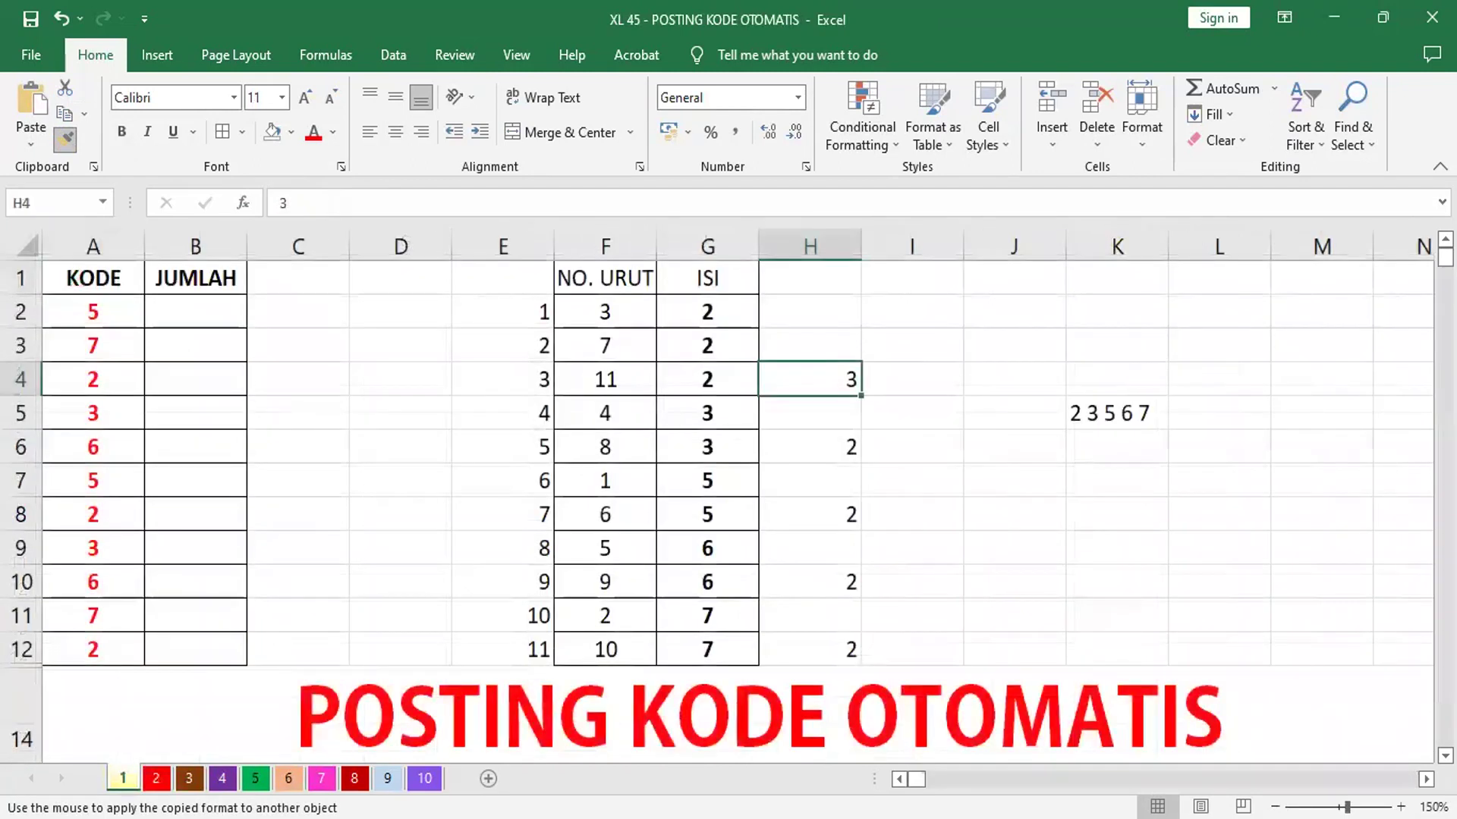
pyautogui.click(189, 778)
pyautogui.click(131, 574)
pyautogui.click(66, 267)
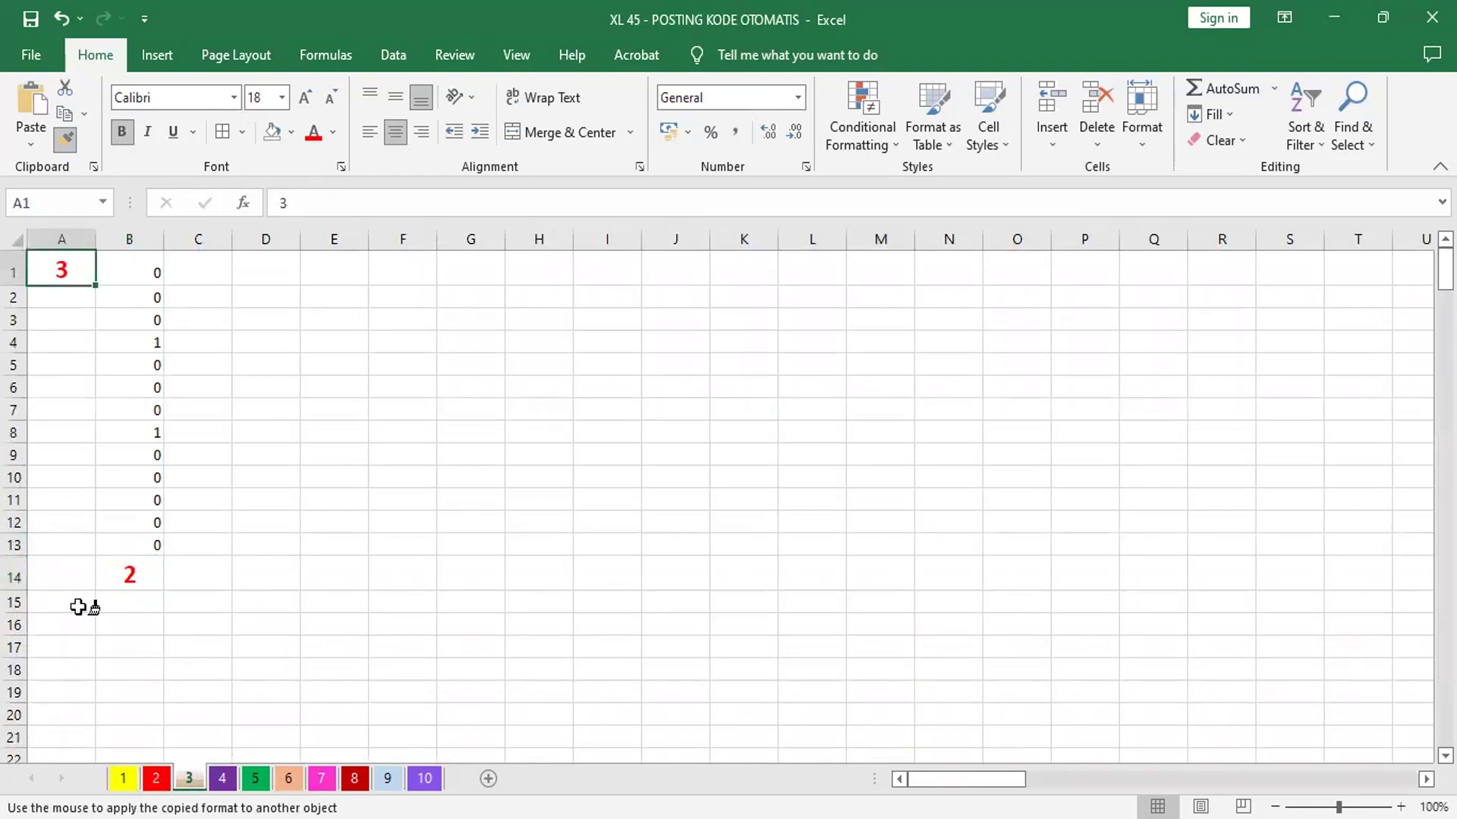
# Apply the same copied formatting to the total and A1 on sheet 5, and to A1 on sheets 6 and 7
pyautogui.click(123, 778)
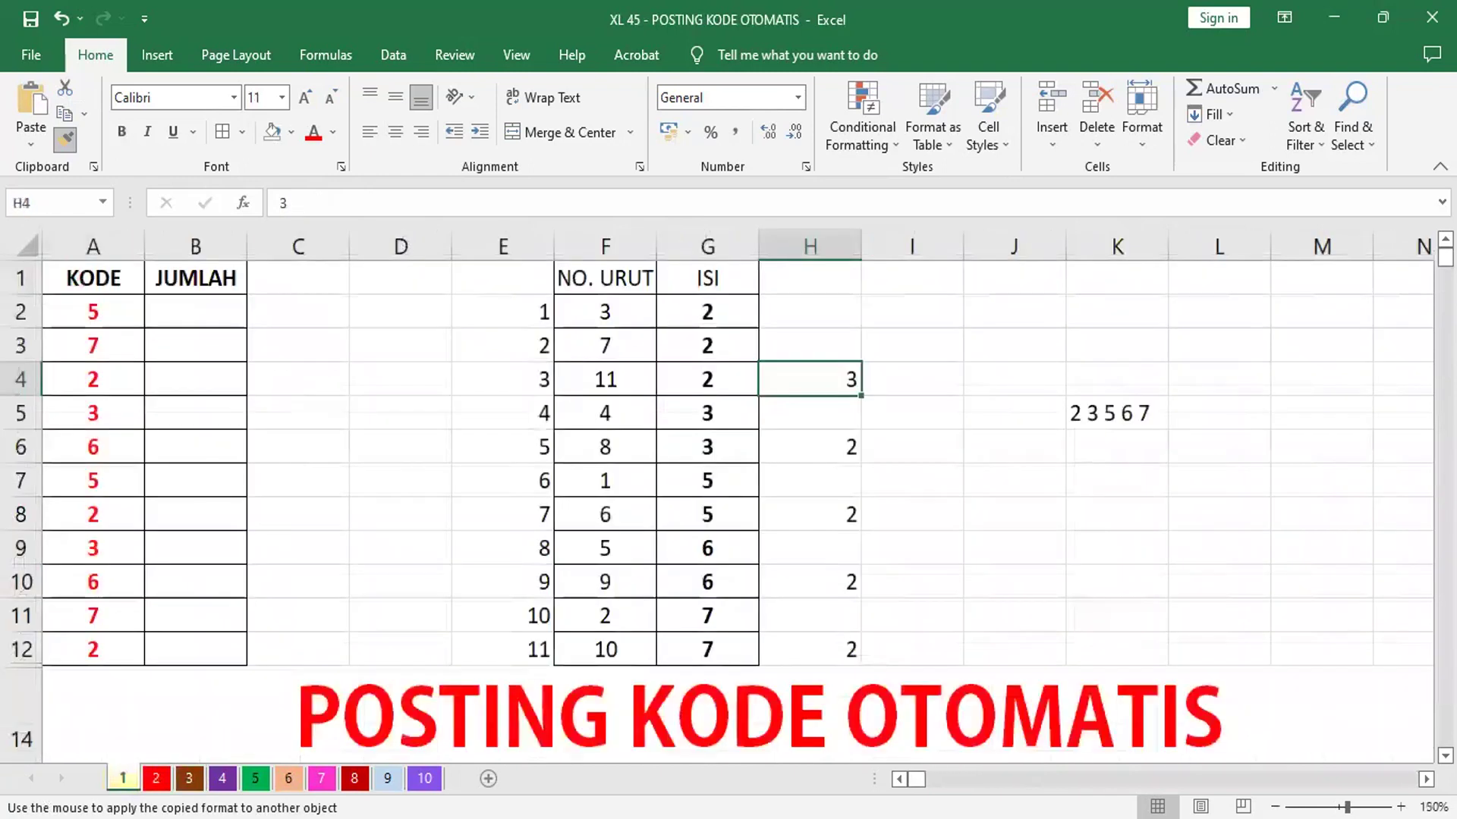
pyautogui.click(255, 779)
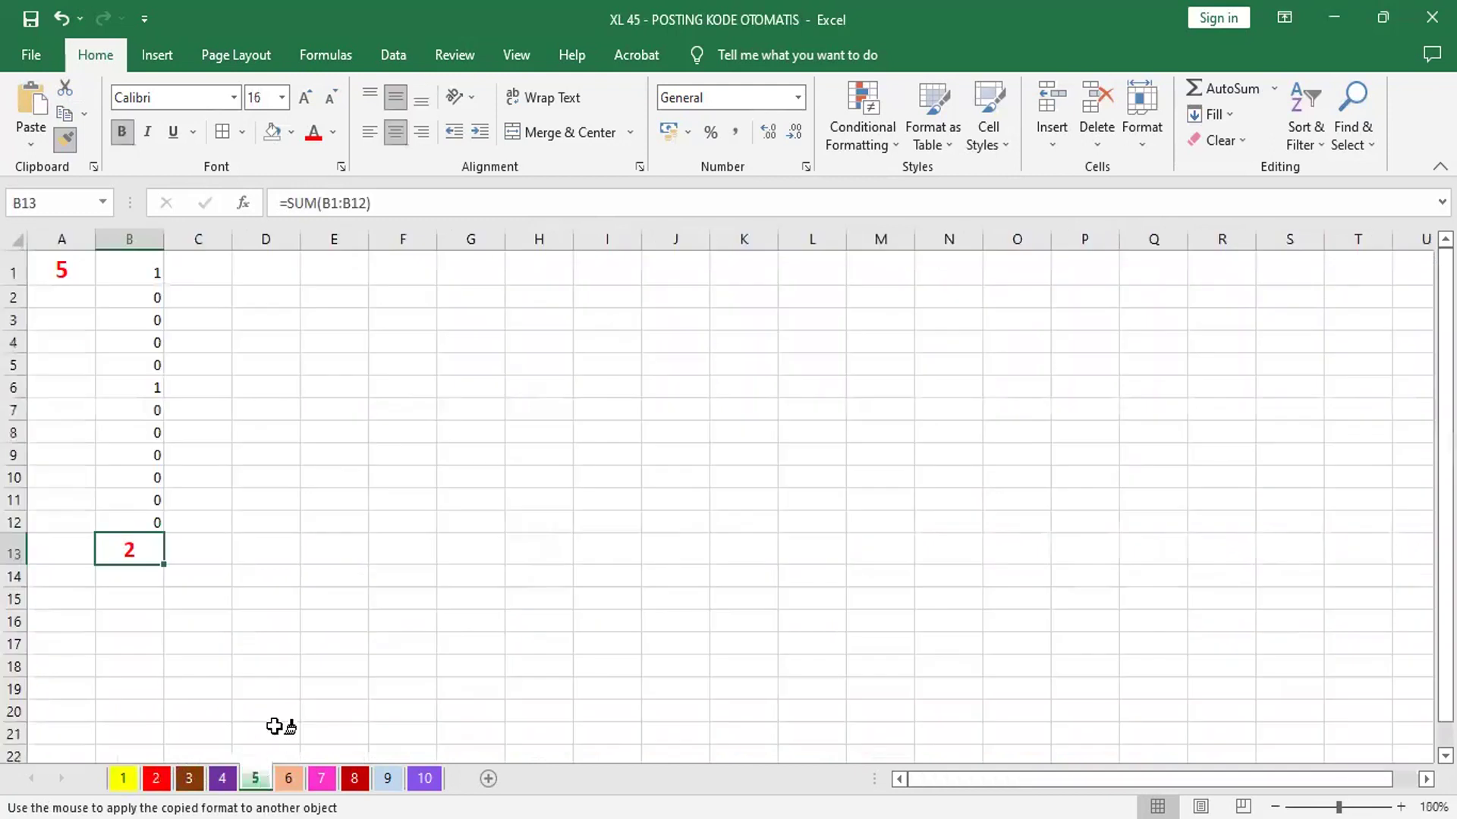
pyautogui.click(64, 270)
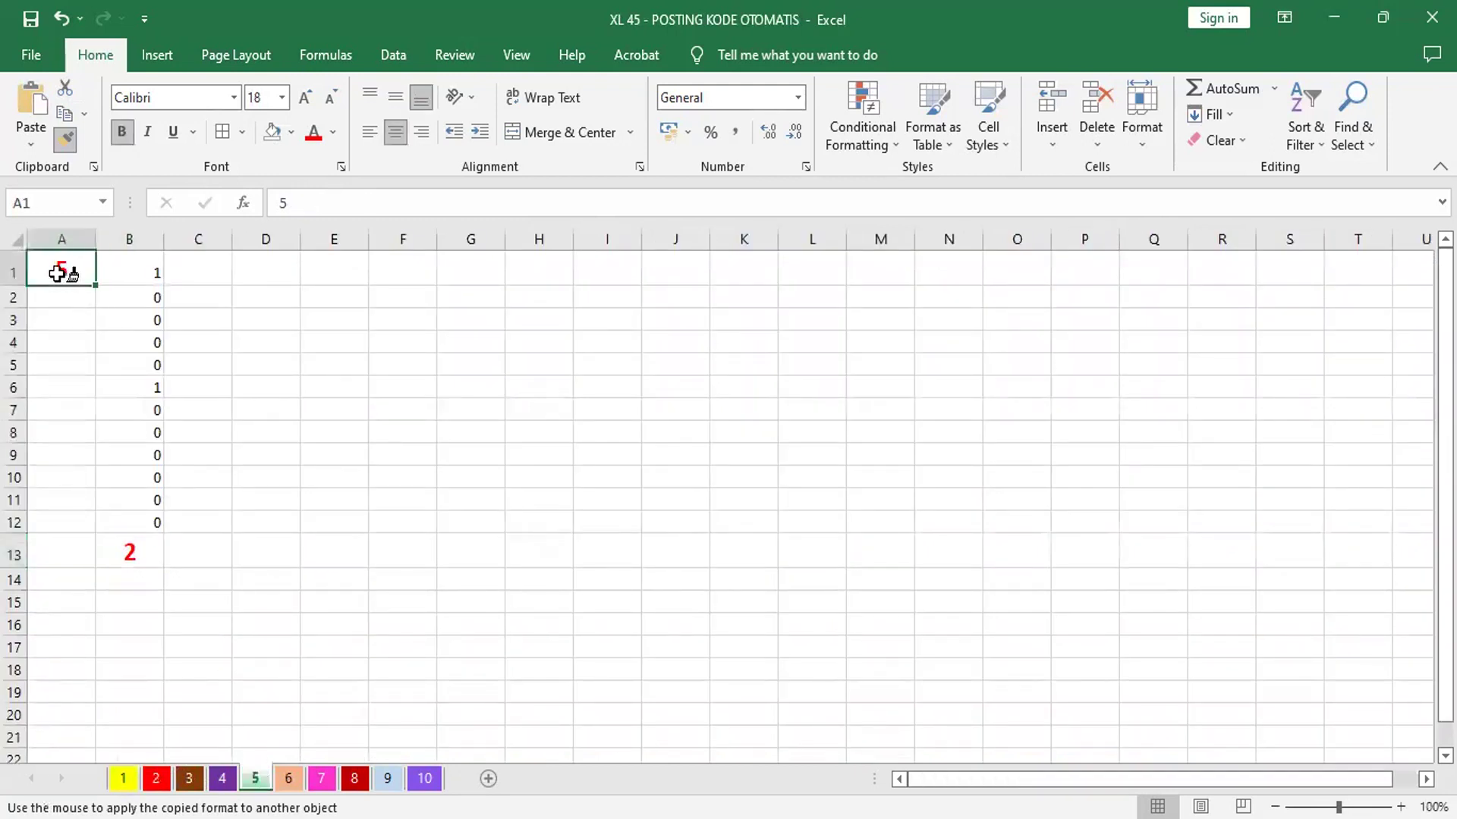
pyautogui.click(123, 778)
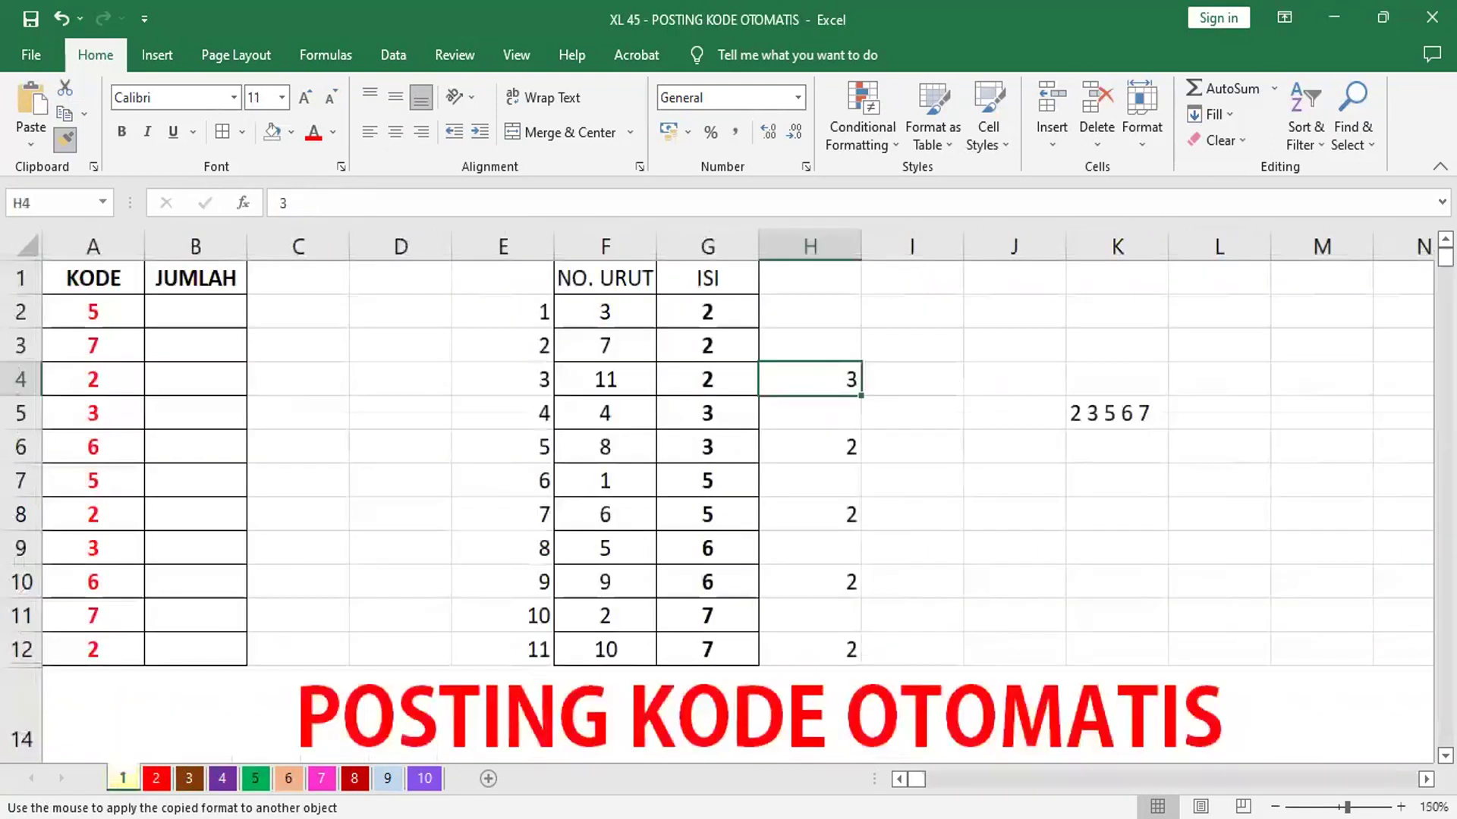
pyautogui.click(289, 778)
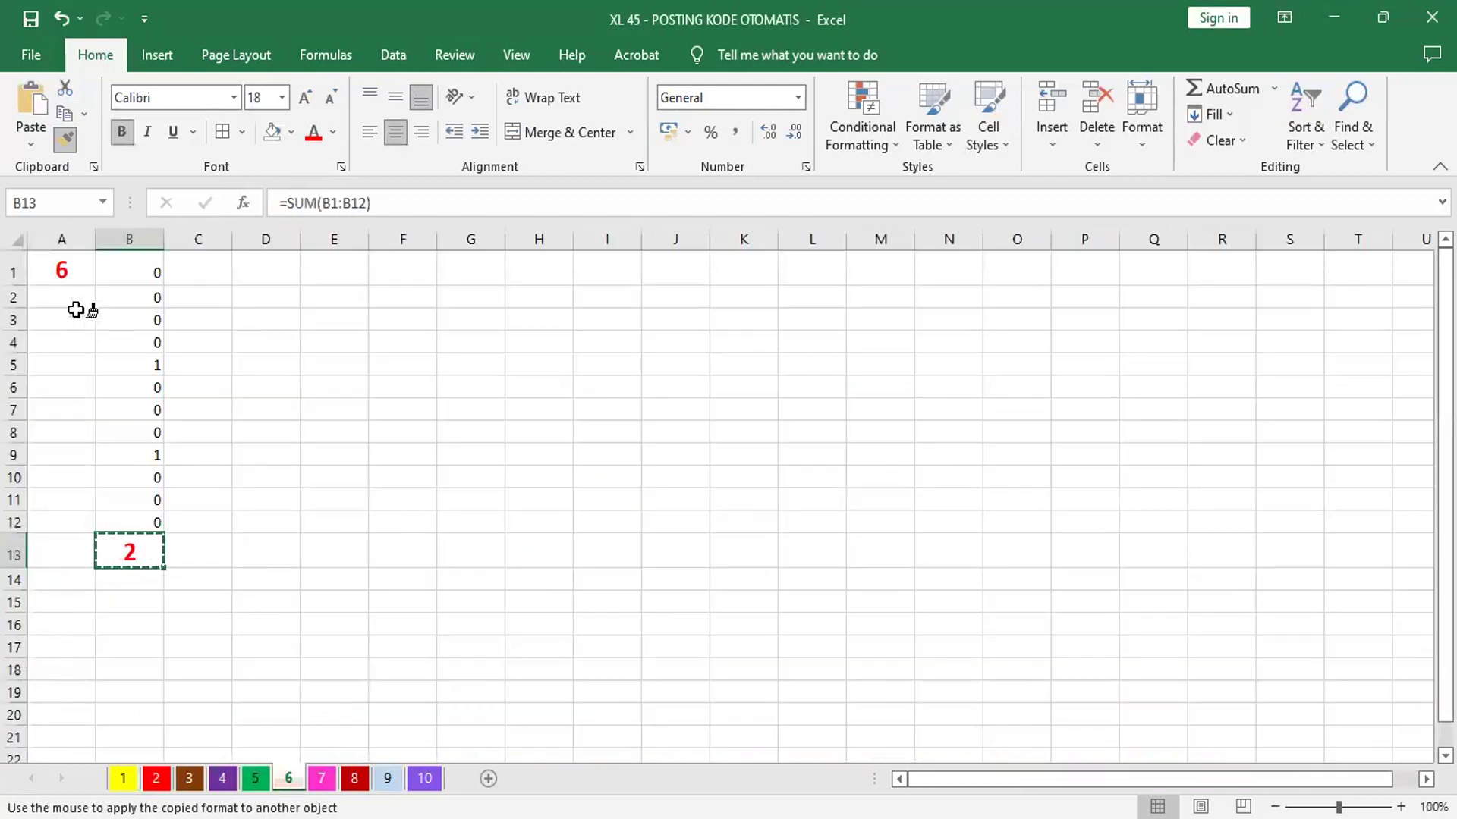
pyautogui.click(65, 272)
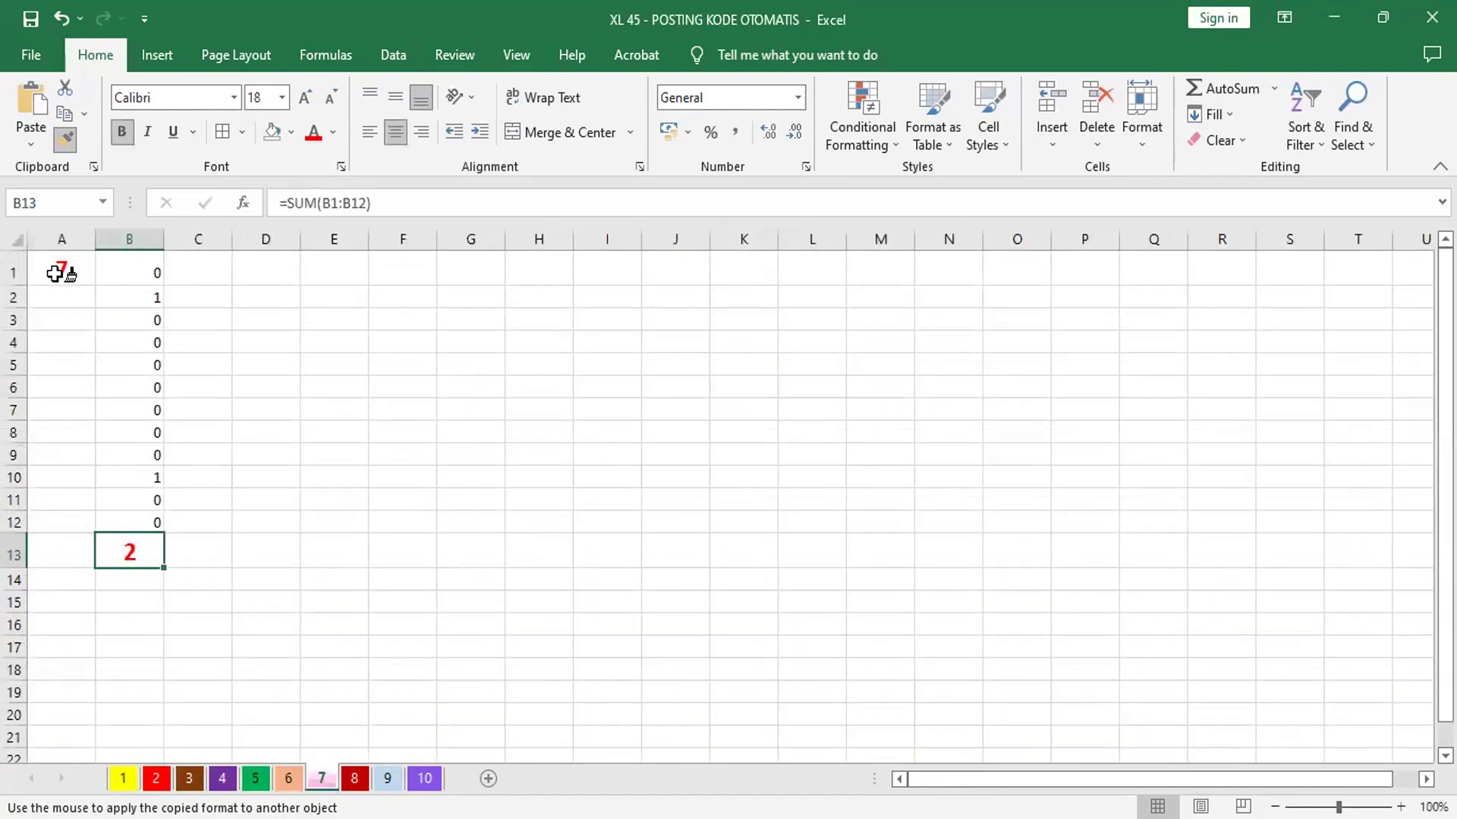
pyautogui.click(55, 273)
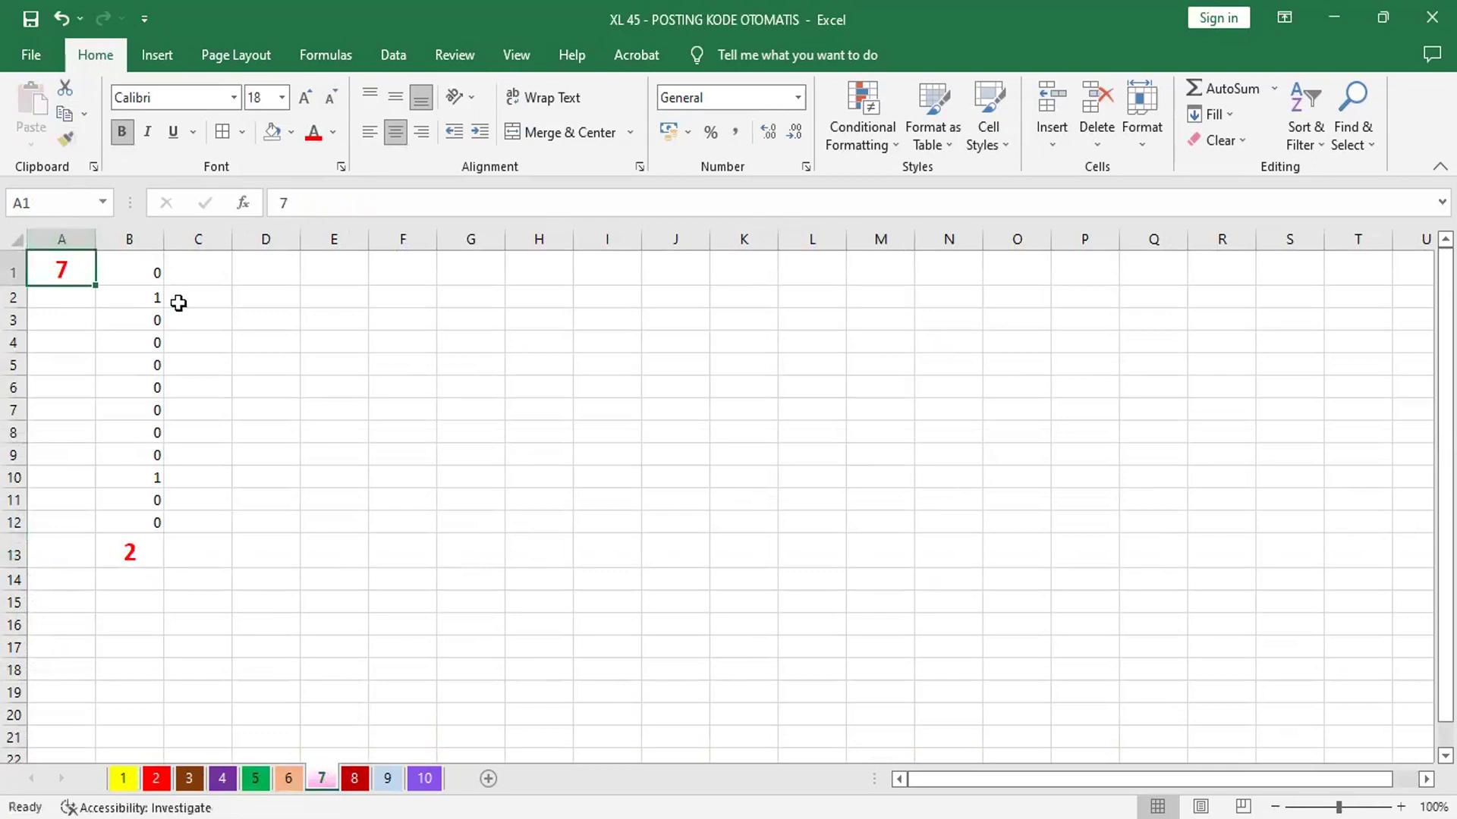
# Compare the formula totals on sheets 2 and 3 with the manual counts in H4 and H6 on sheet 1
pyautogui.click(124, 778)
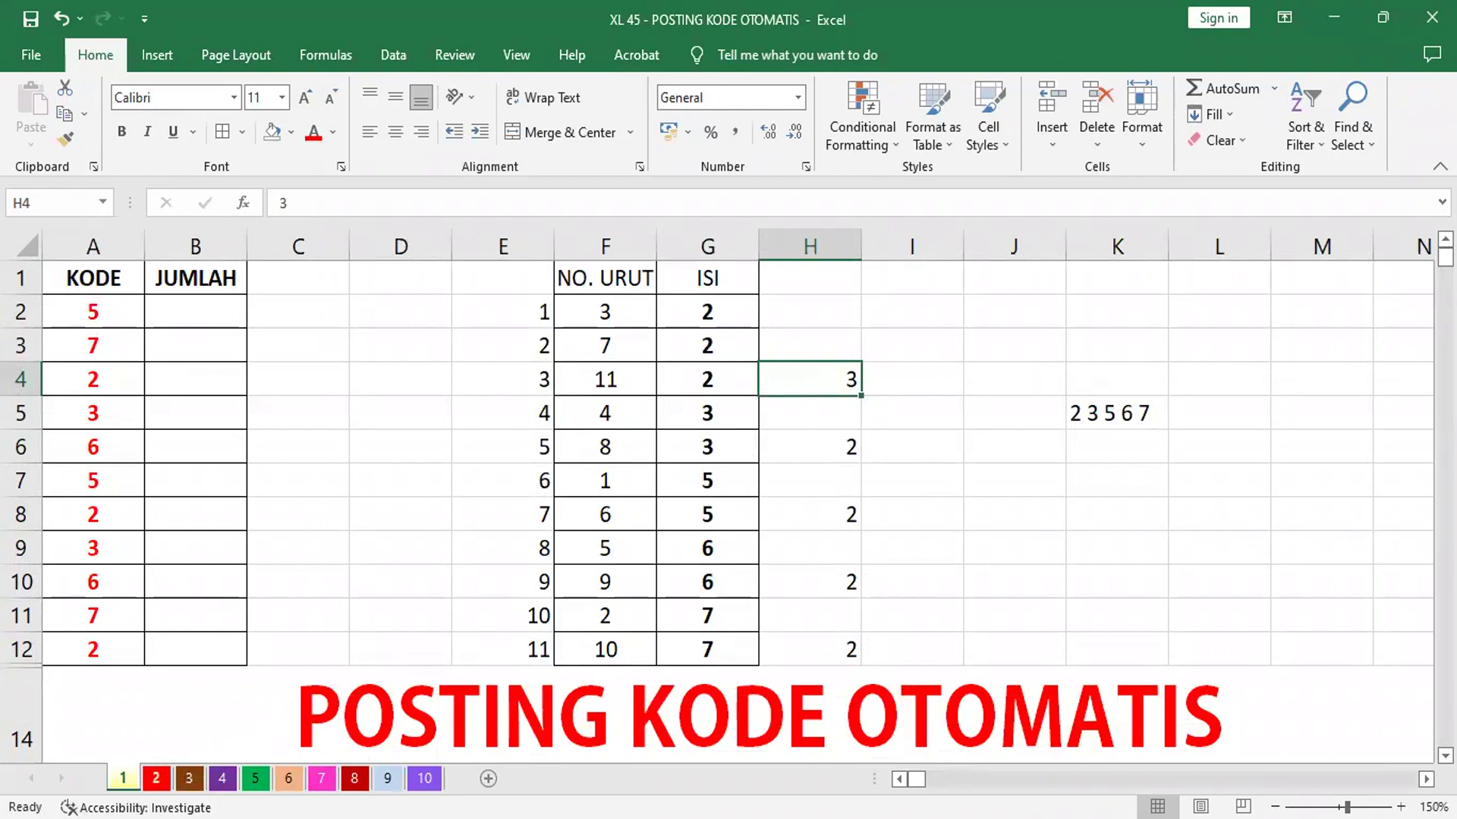
pyautogui.click(156, 778)
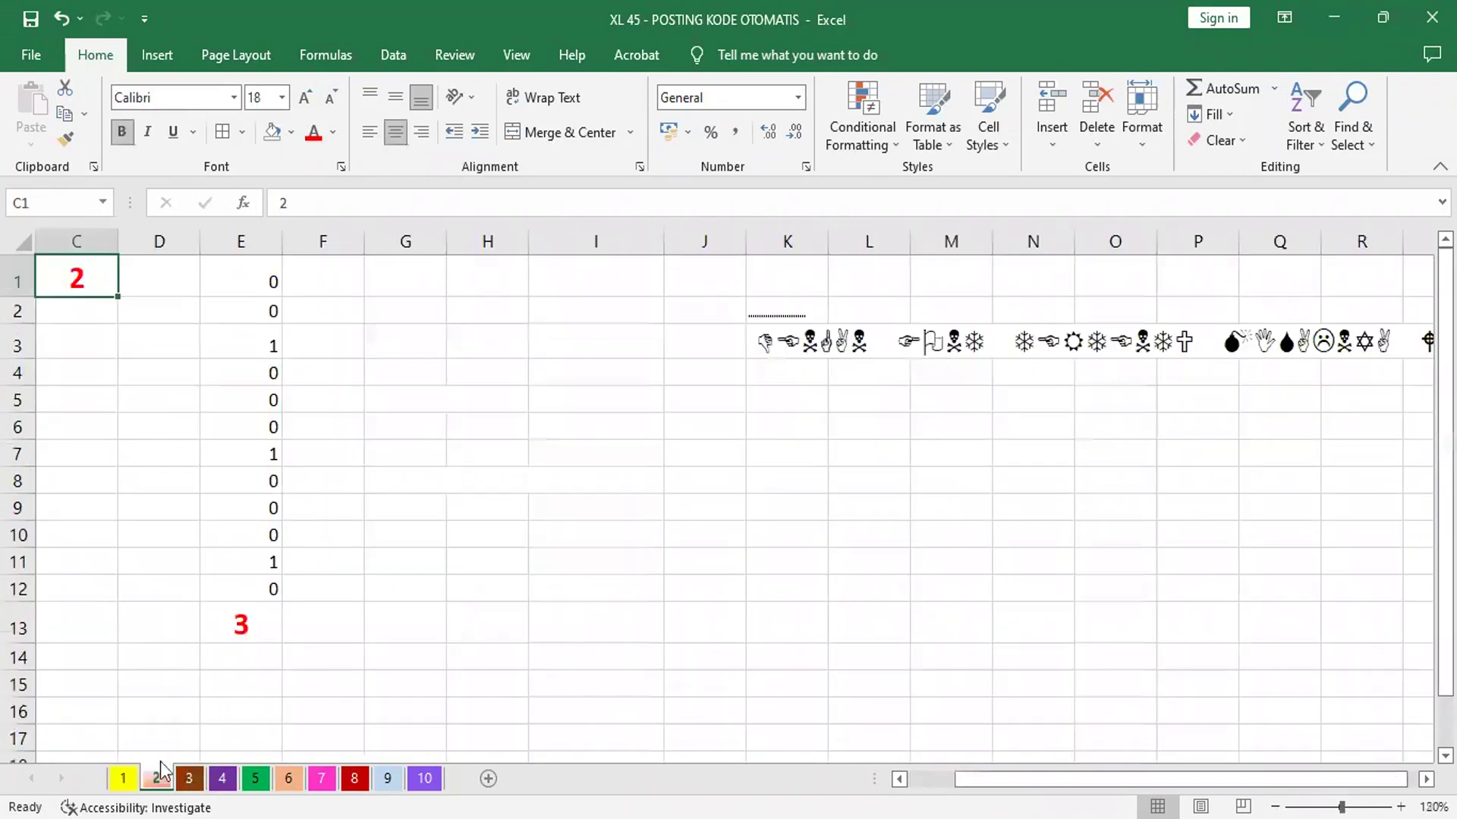
pyautogui.click(236, 622)
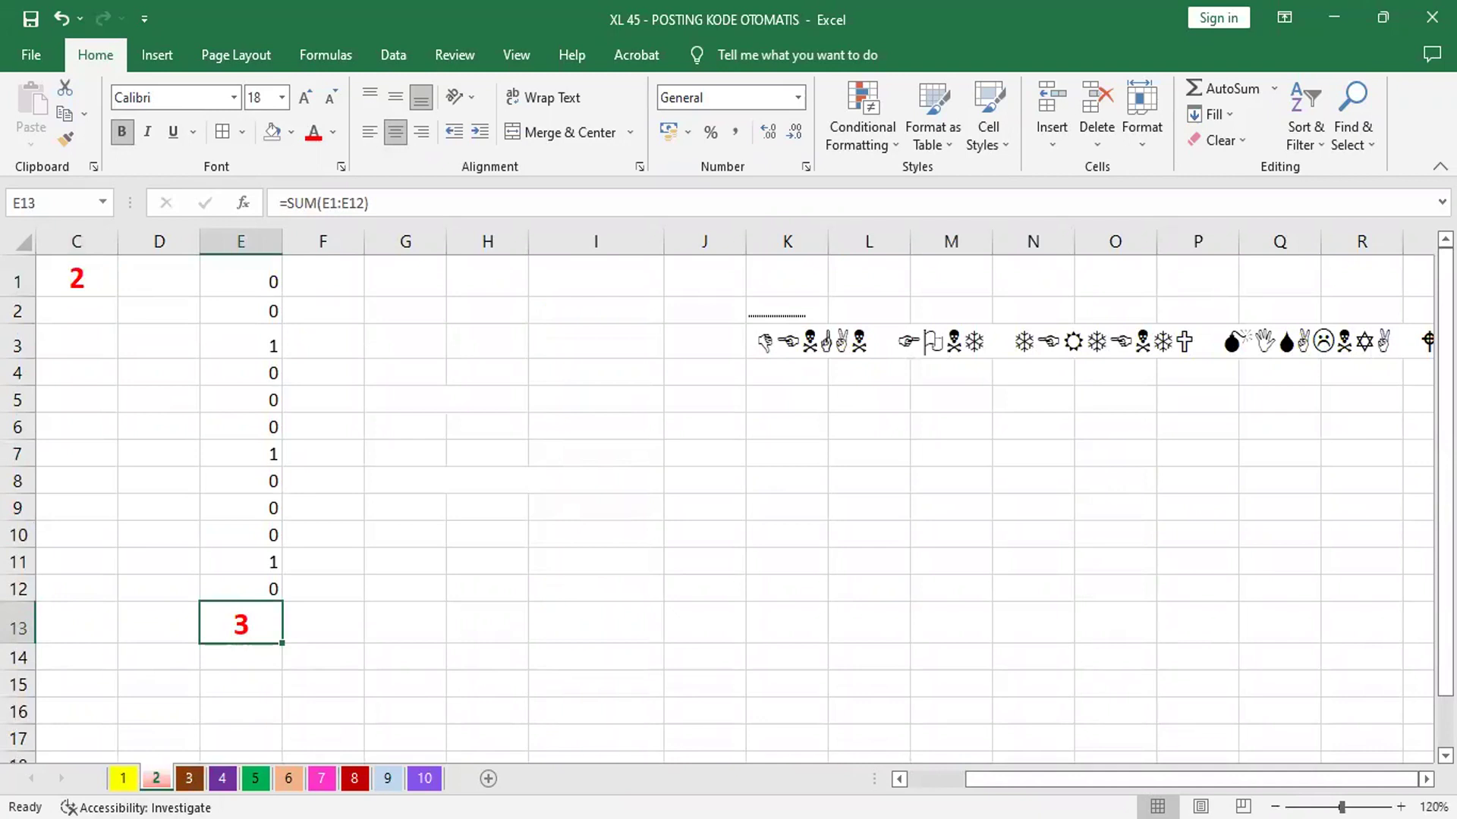
pyautogui.click(189, 778)
pyautogui.click(121, 779)
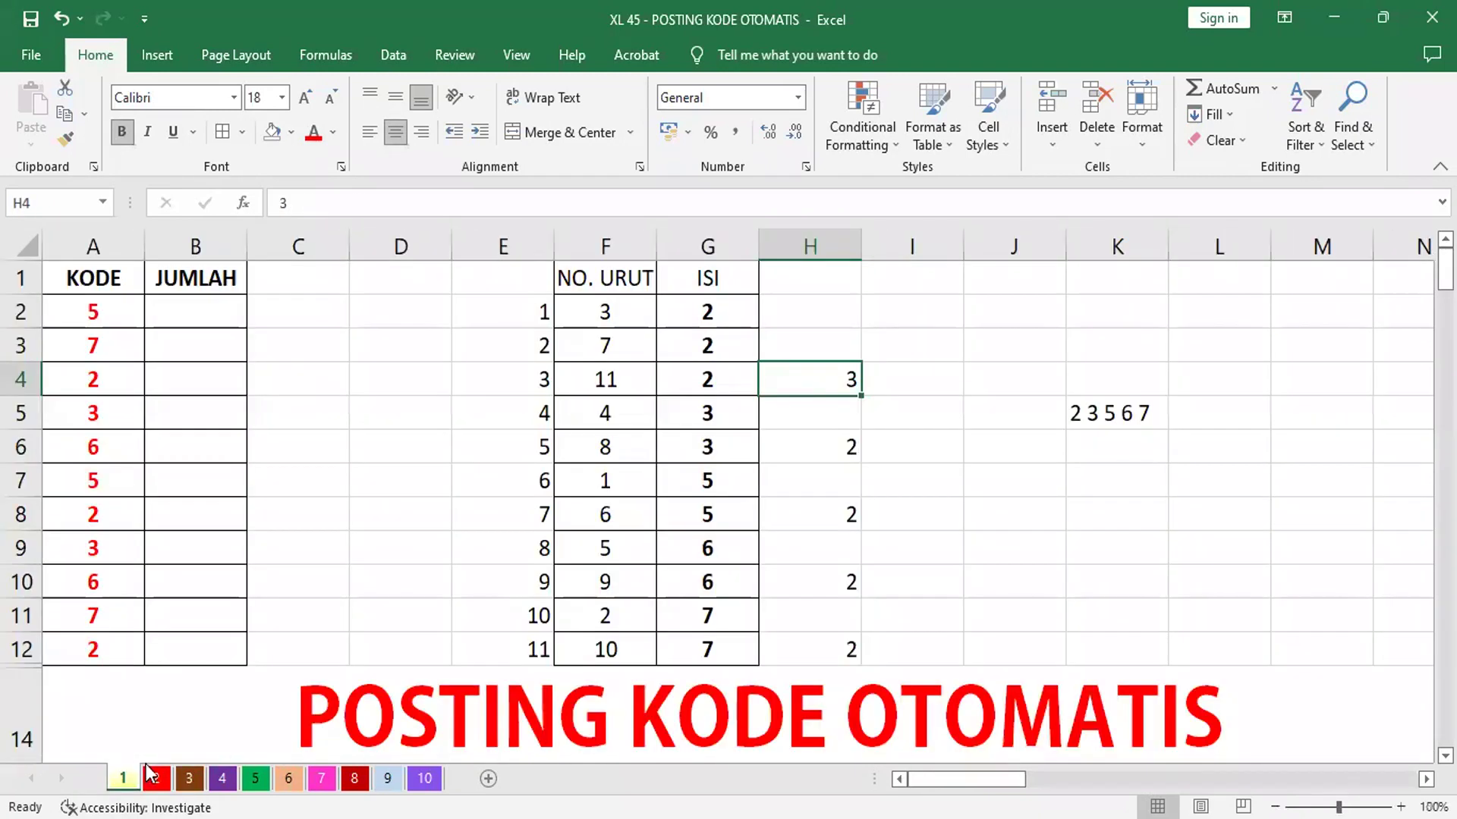
pyautogui.click(842, 452)
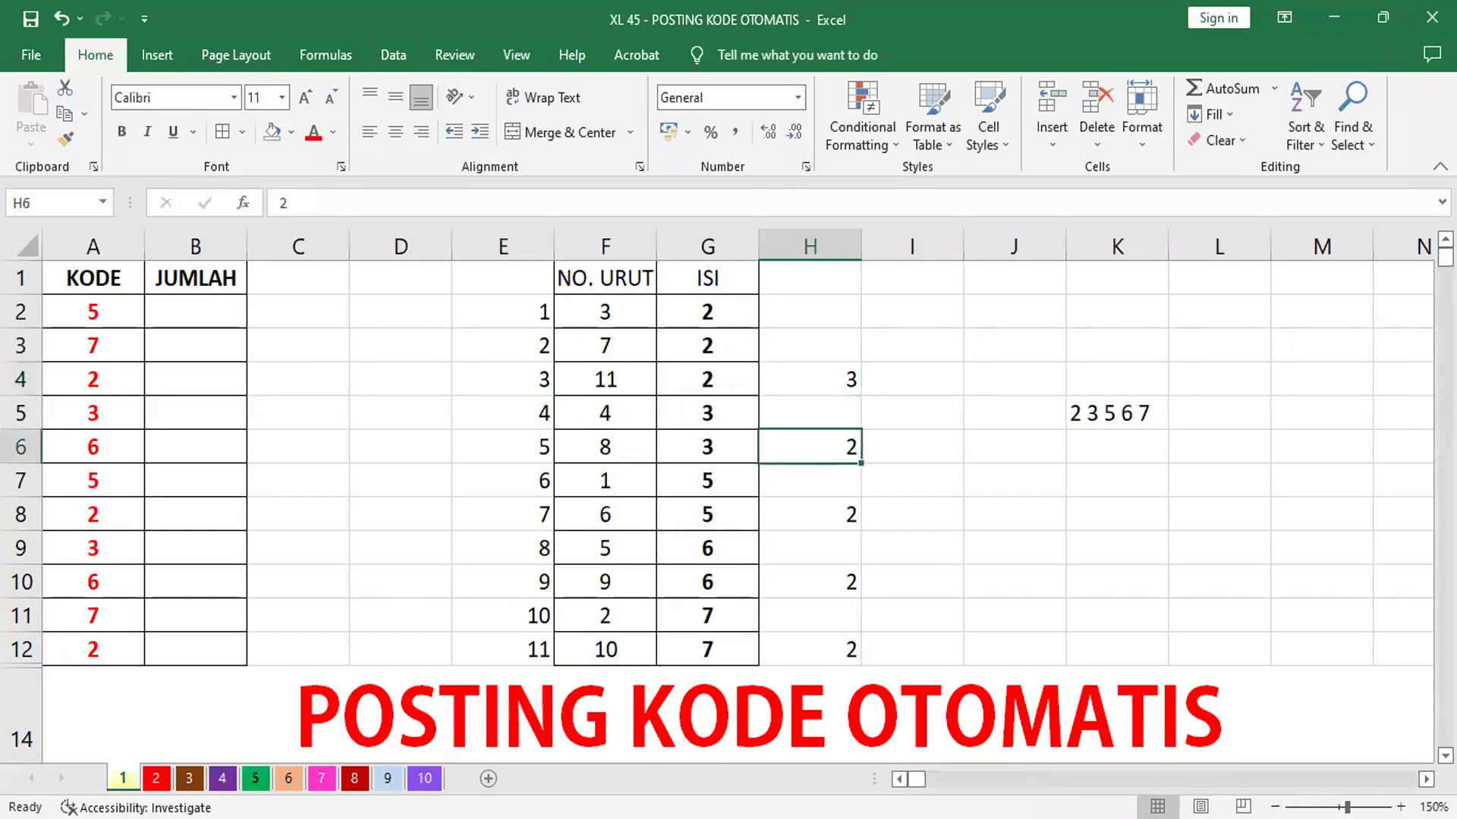
# Compare the totals in B13 on sheets 5, 6 and 7 with sheet 1's manual counts, and recheck sheet 2's total in E13
pyautogui.click(256, 778)
pyautogui.click(139, 554)
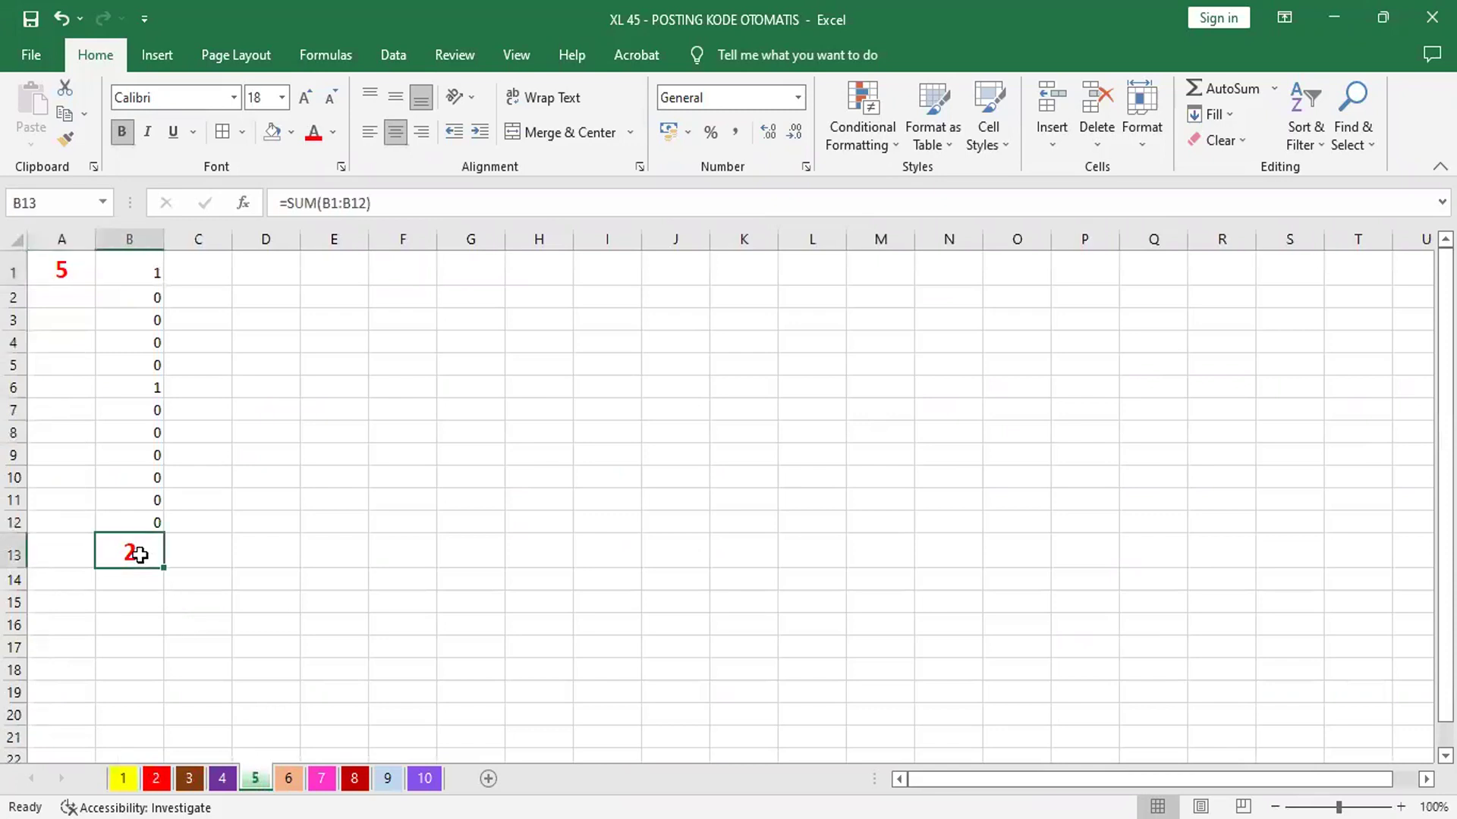
pyautogui.click(125, 780)
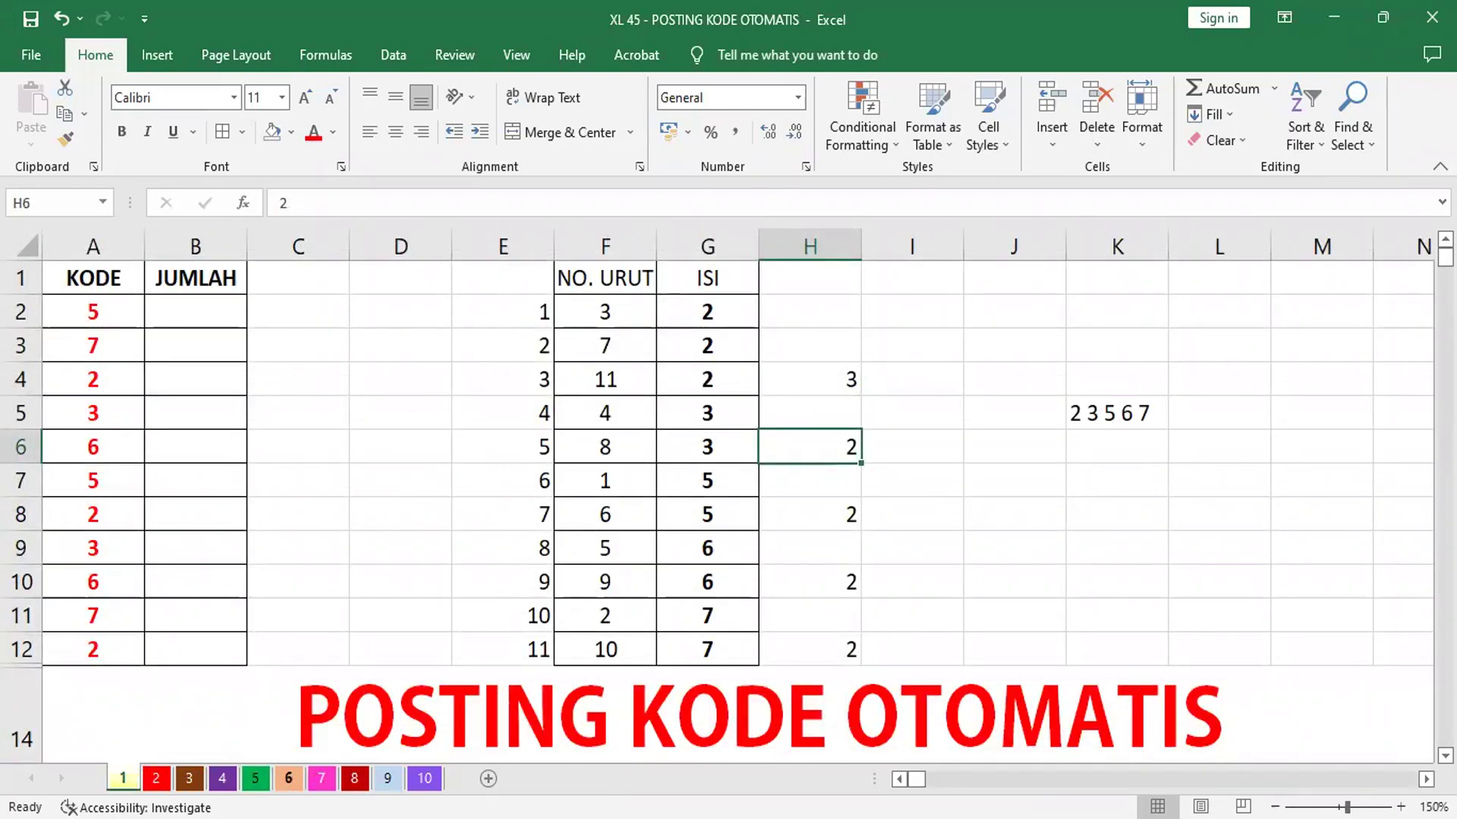
pyautogui.click(288, 779)
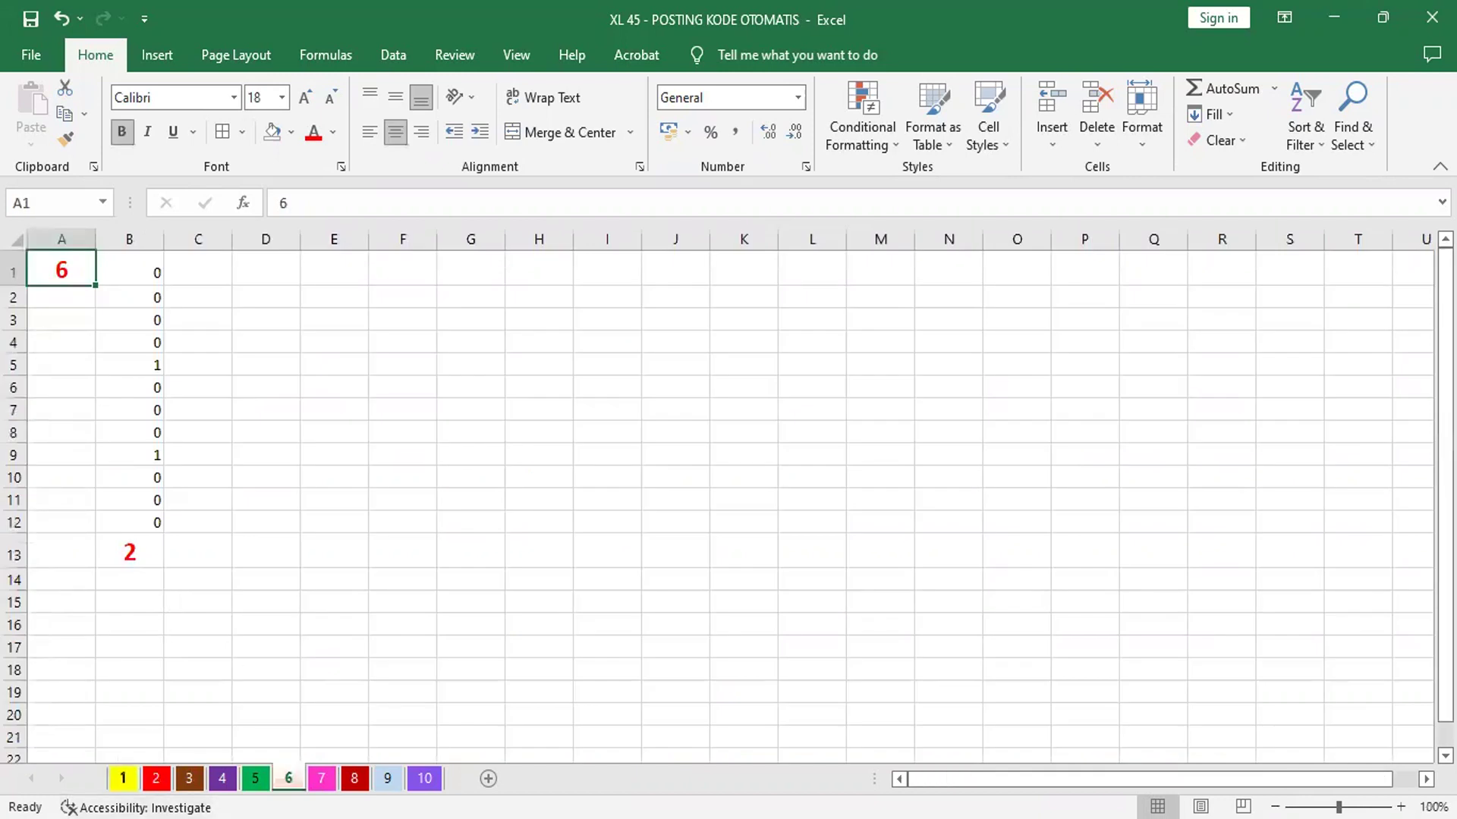
pyautogui.click(123, 779)
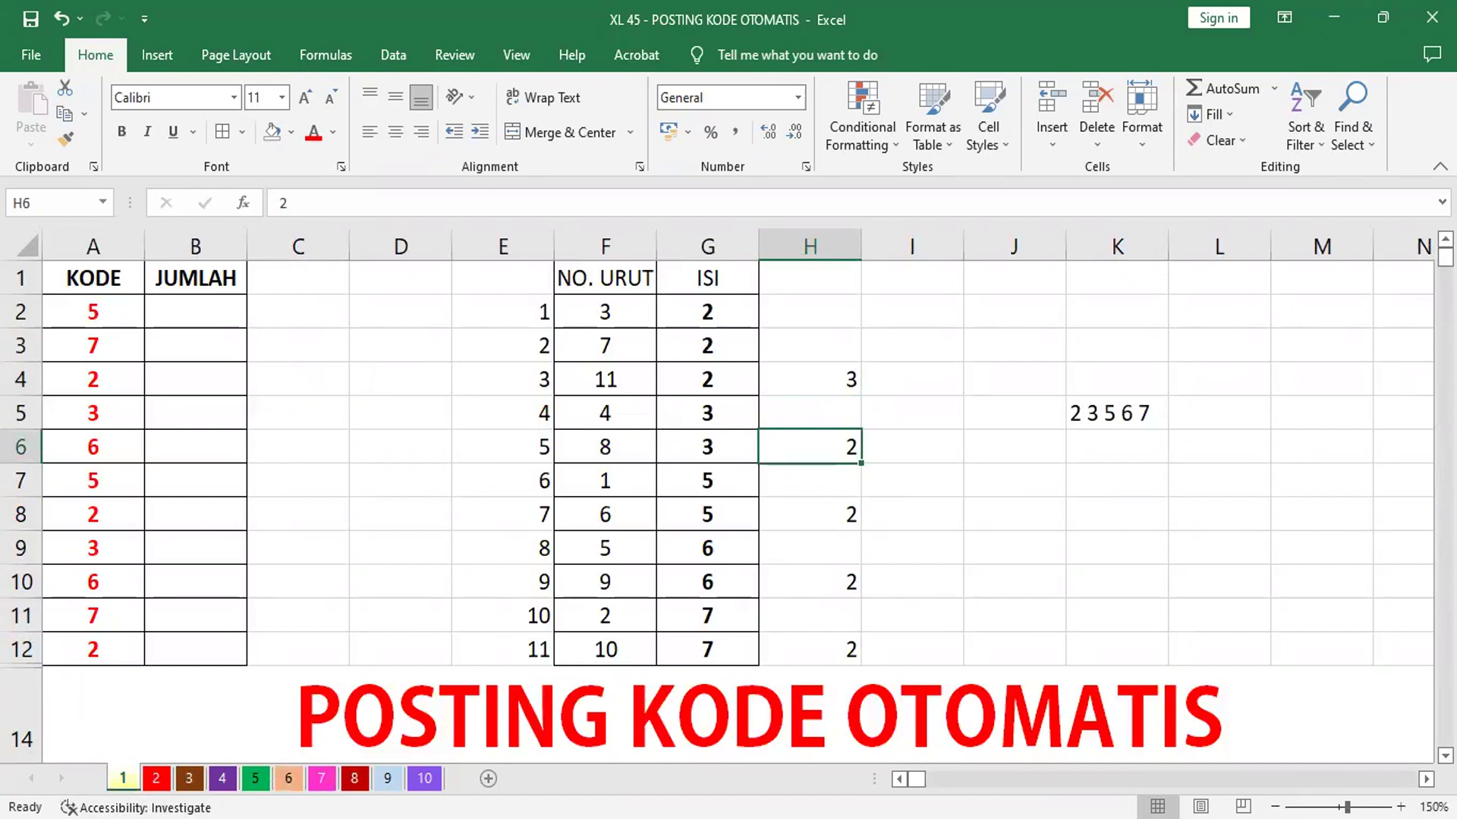
pyautogui.click(322, 779)
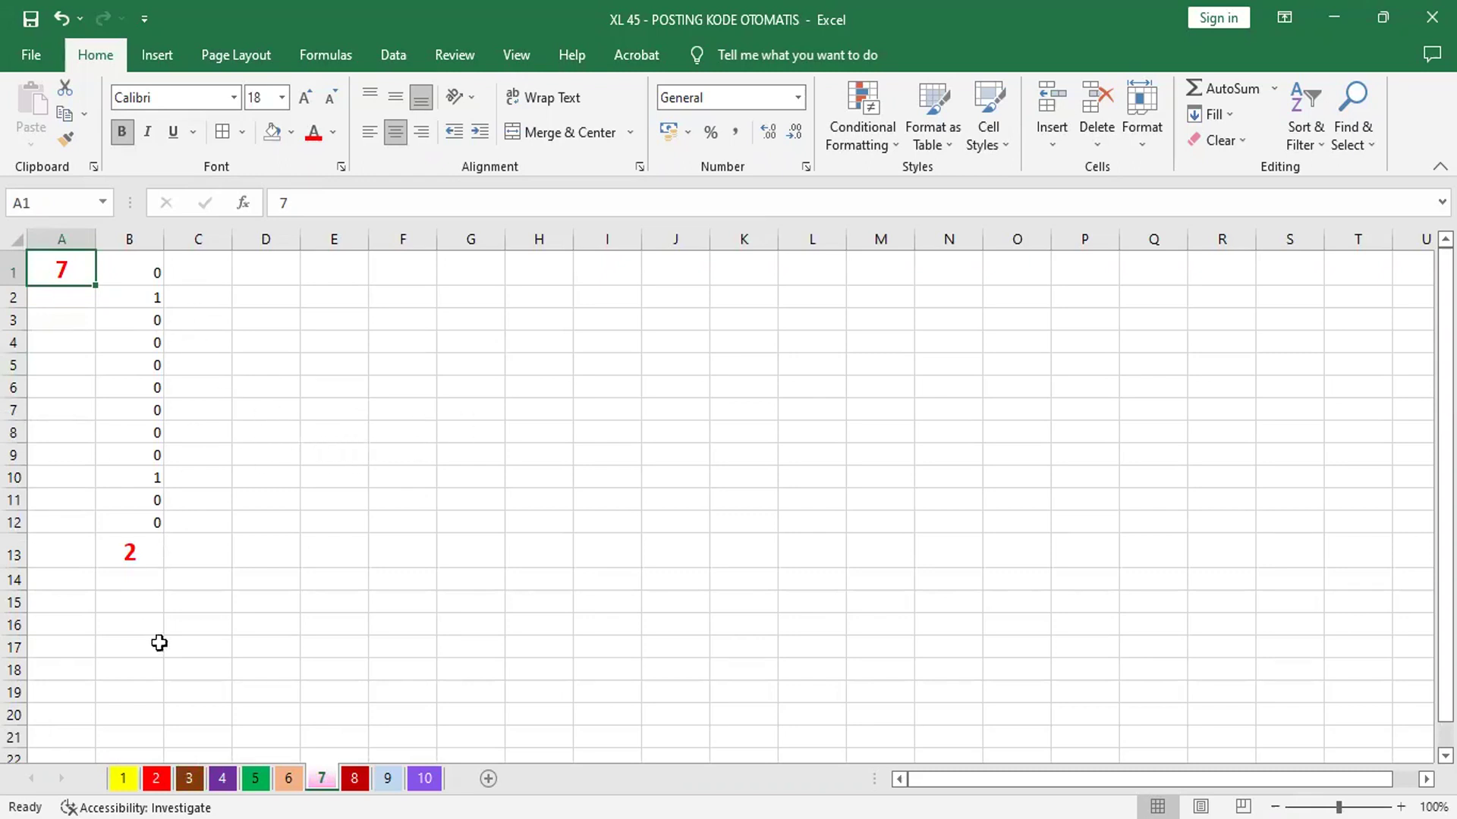
pyautogui.click(159, 778)
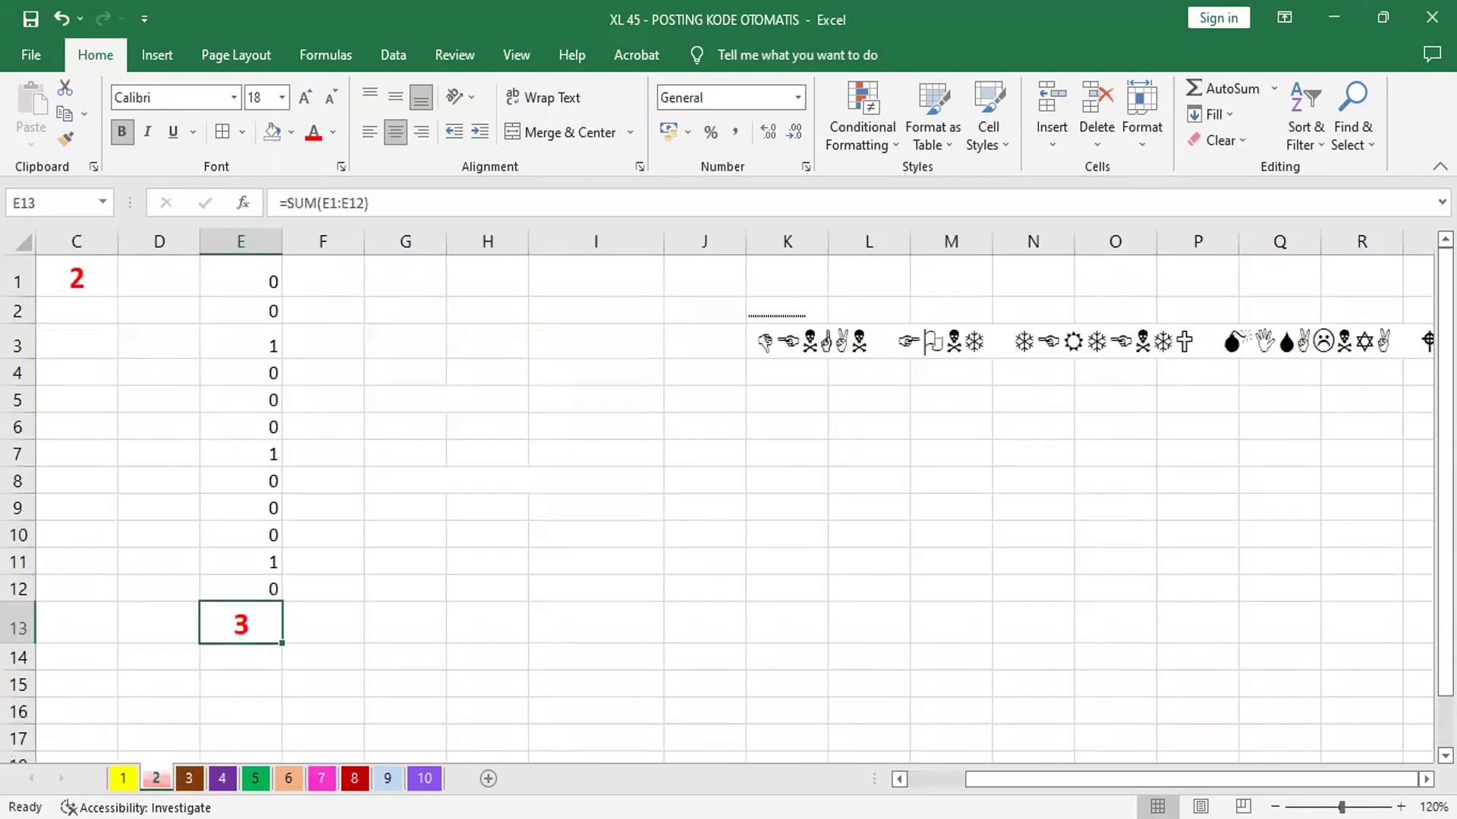
pyautogui.hotkey('ctrl', 'pageup')
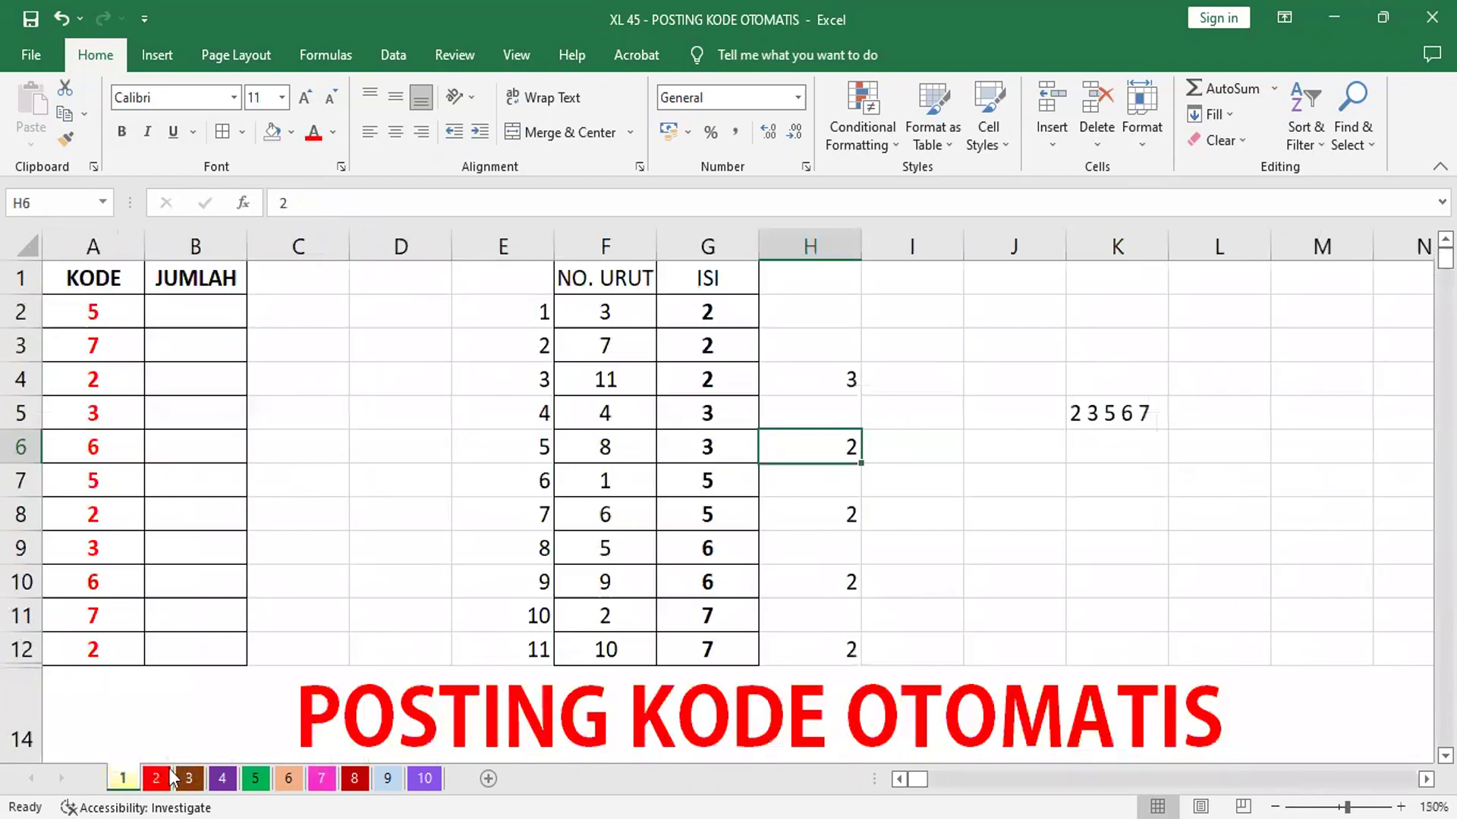